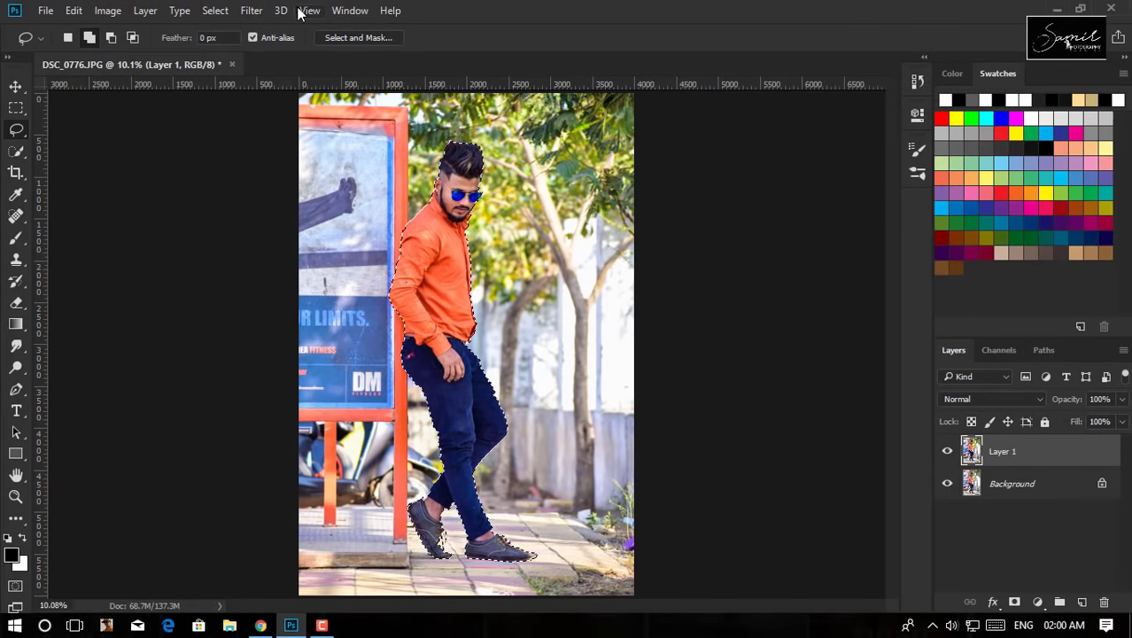
- Brush-refine the selection edges along the man's hair, jaw and boots in Select and Mask
key(ctrl+alt+r)
scroll(460, 159, up, 6)
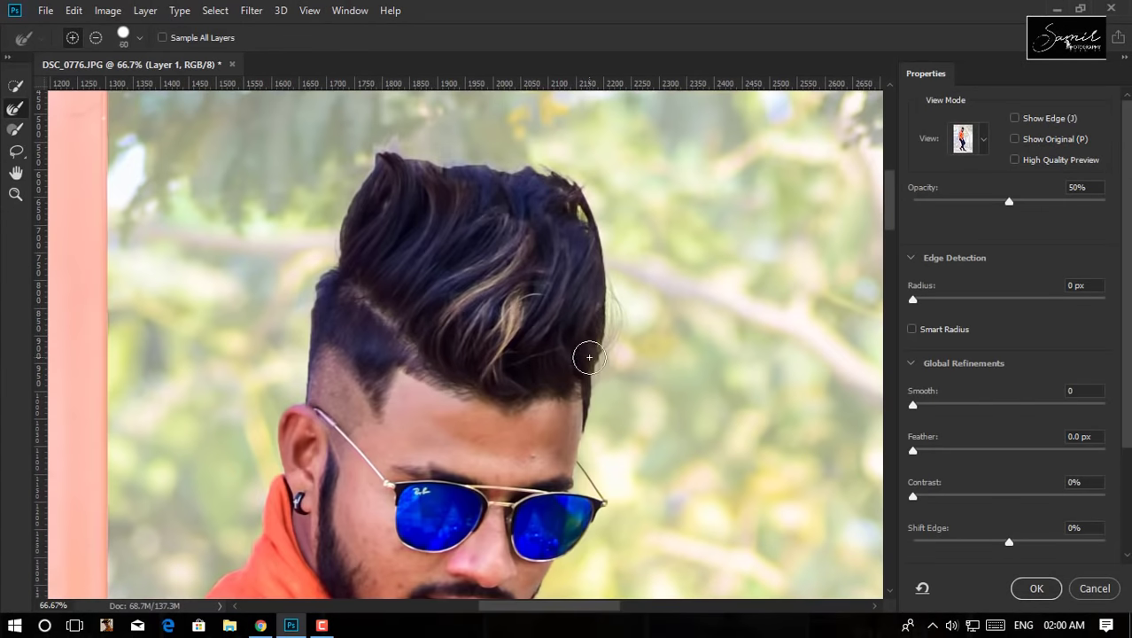
drag(591, 366, 583, 210)
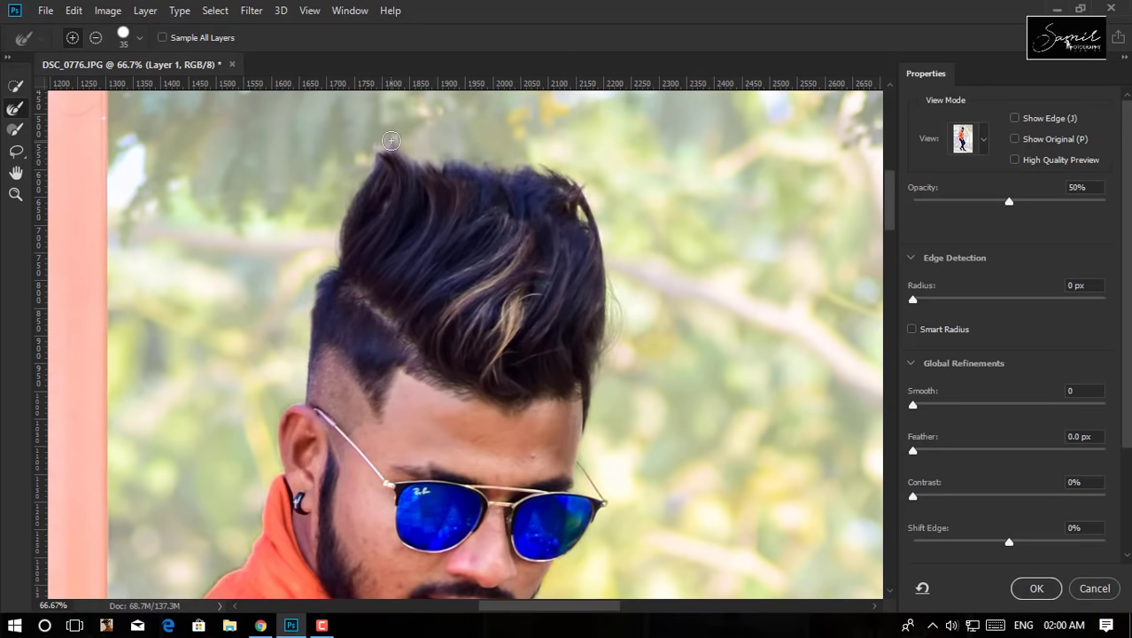
scroll(529, 412, down, 5)
click(529, 412)
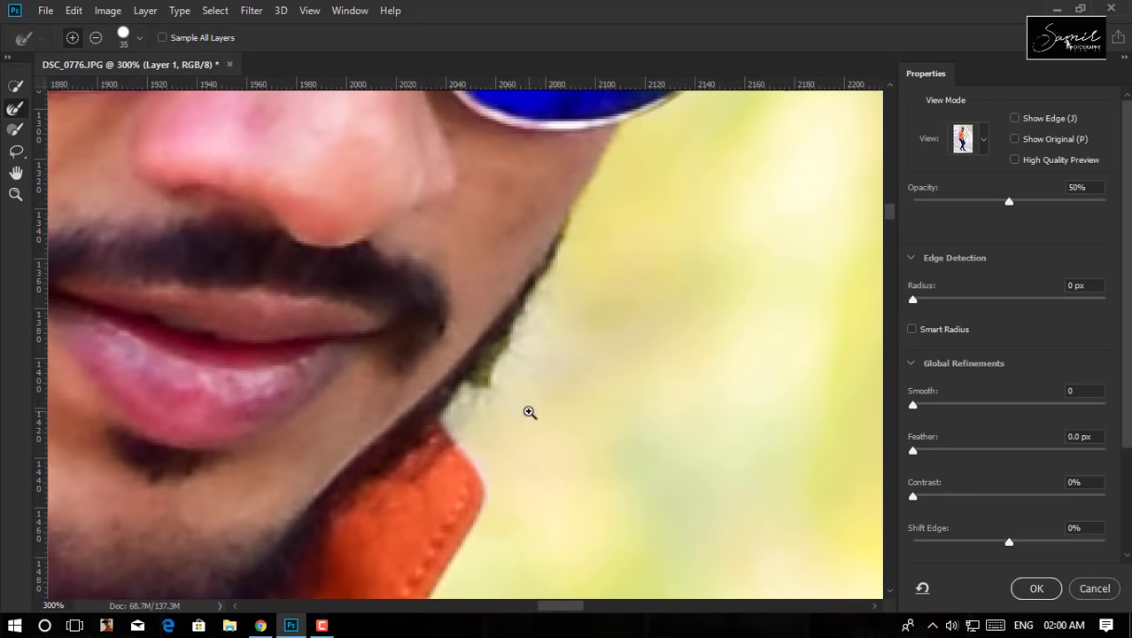
key(bracketleft)
key(bracketleft)
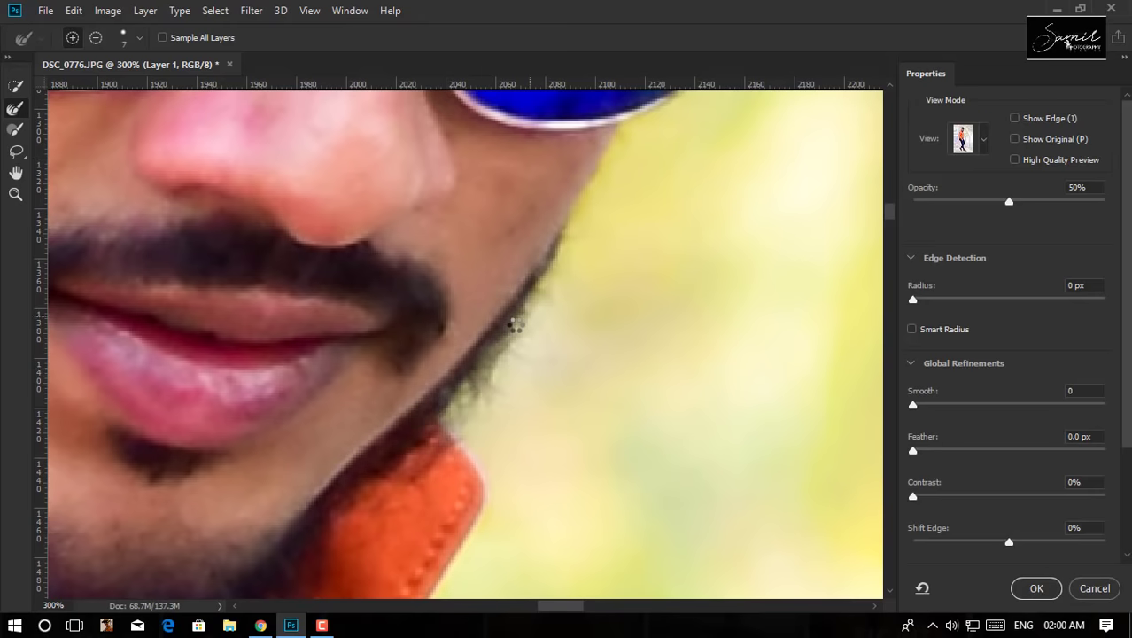
scroll(515, 326, down, 5)
scroll(509, 341, down, 3)
scroll(503, 354, down, 1)
scroll(497, 370, down, 1)
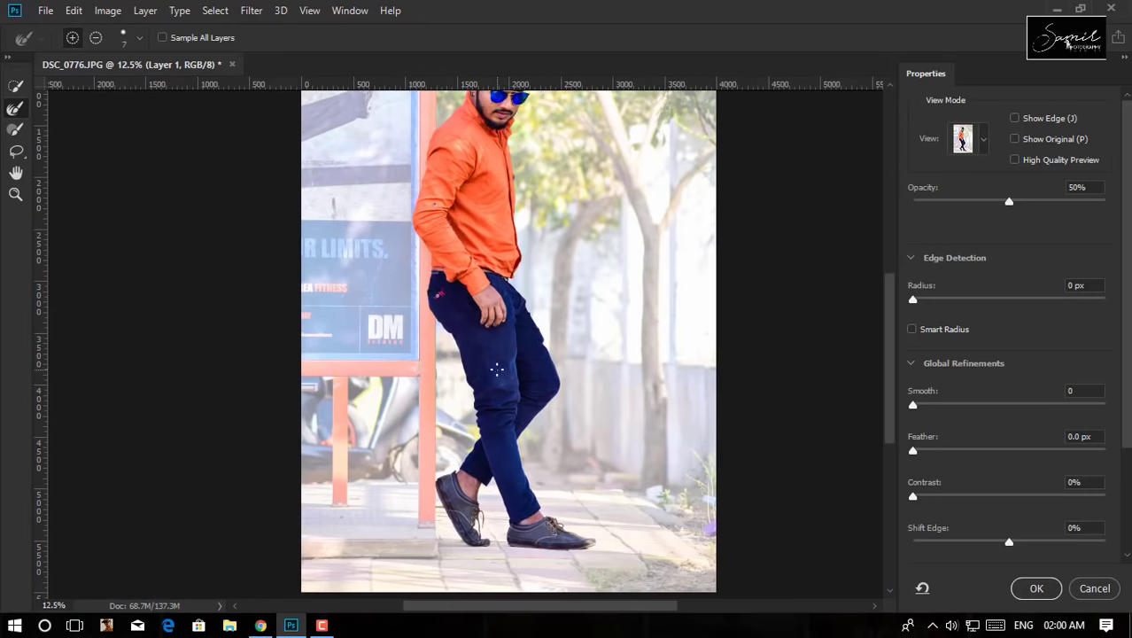
scroll(497, 369, down, 2)
scroll(558, 434, up, 5)
drag(144, 406, 531, 293)
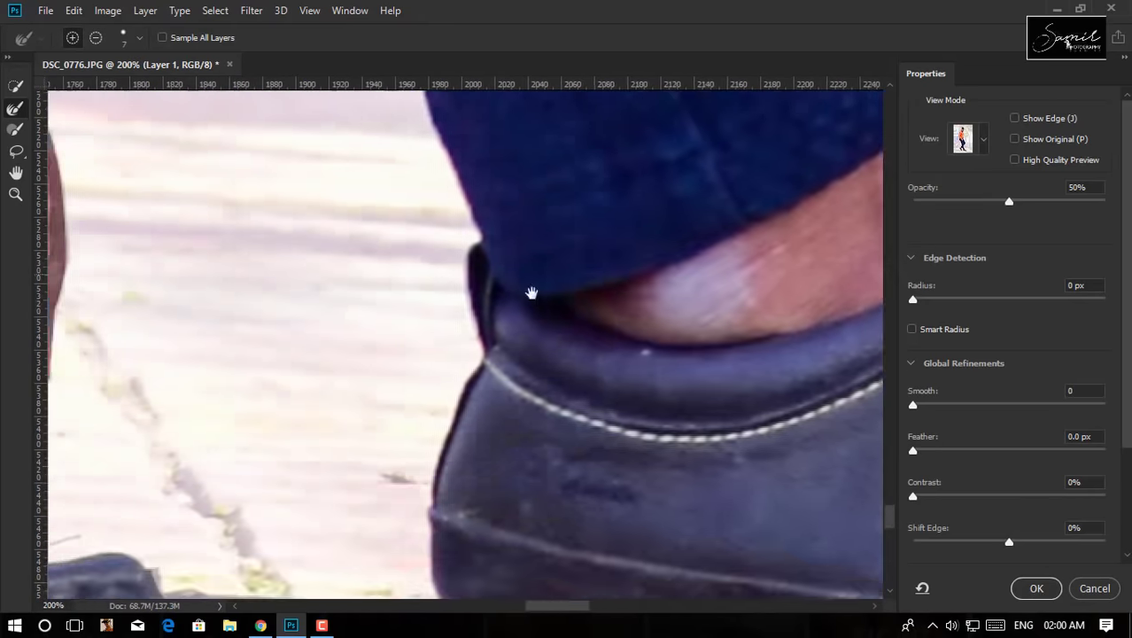
drag(79, 266, 461, 238)
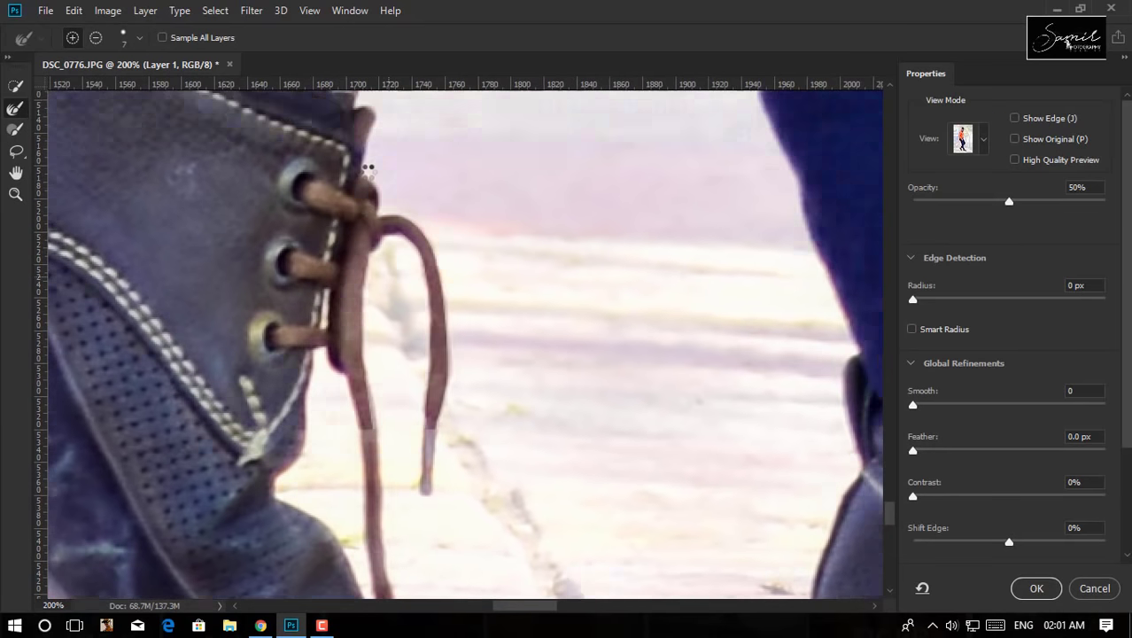
- Output the refined selection to a new layer and hide the original layers
key(ctrl+0)
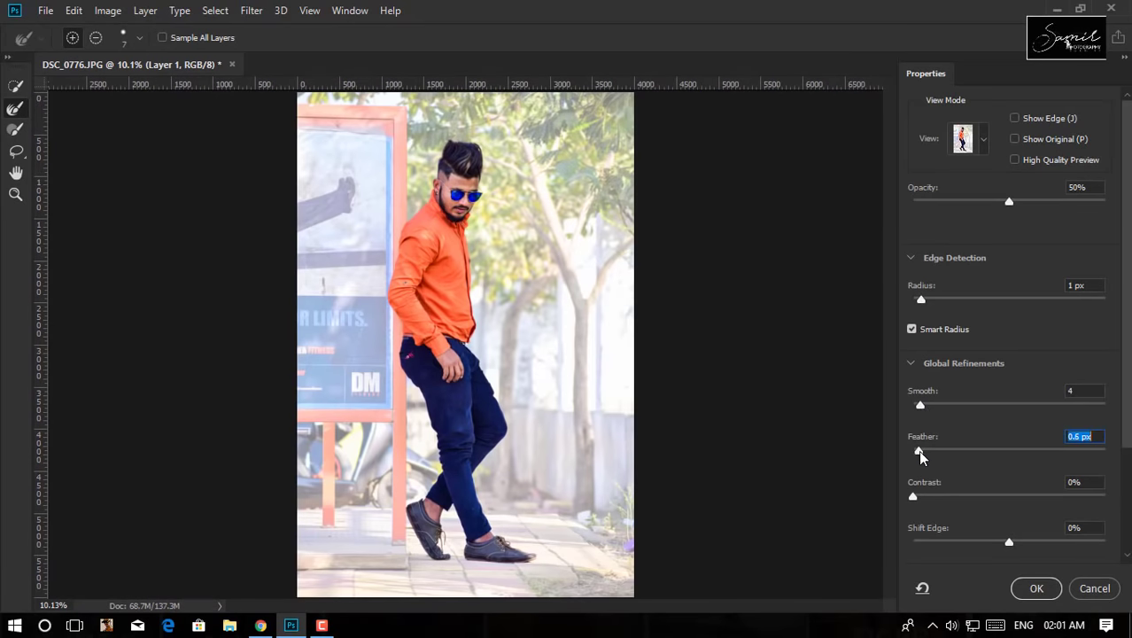
scroll(920, 502, down, 3)
click(1028, 511)
click(985, 542)
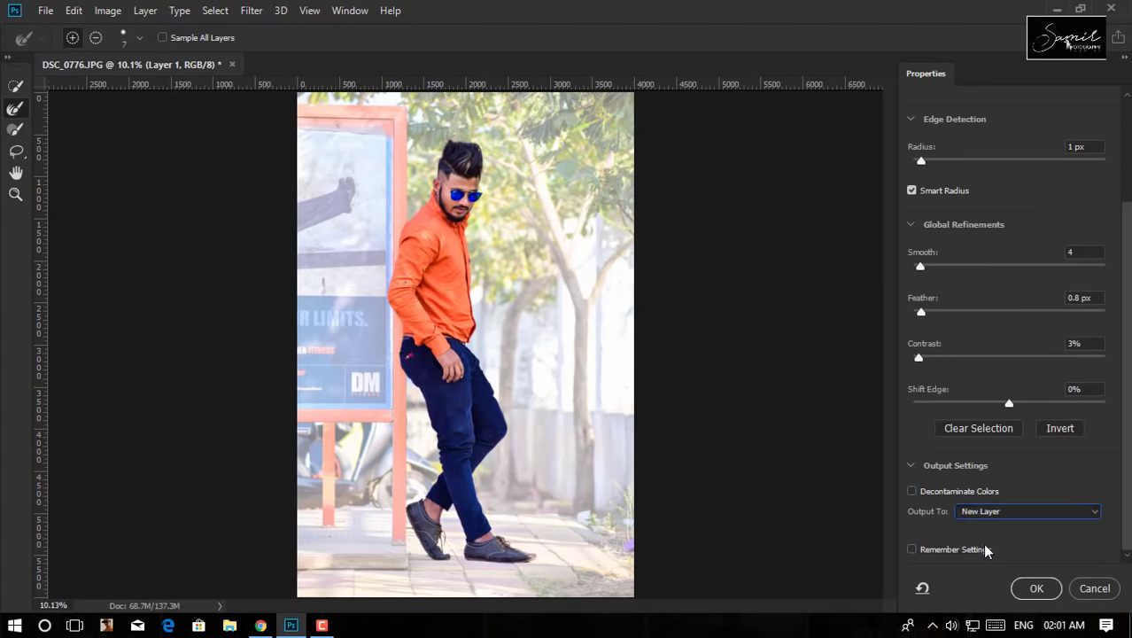
click(1037, 589)
click(947, 516)
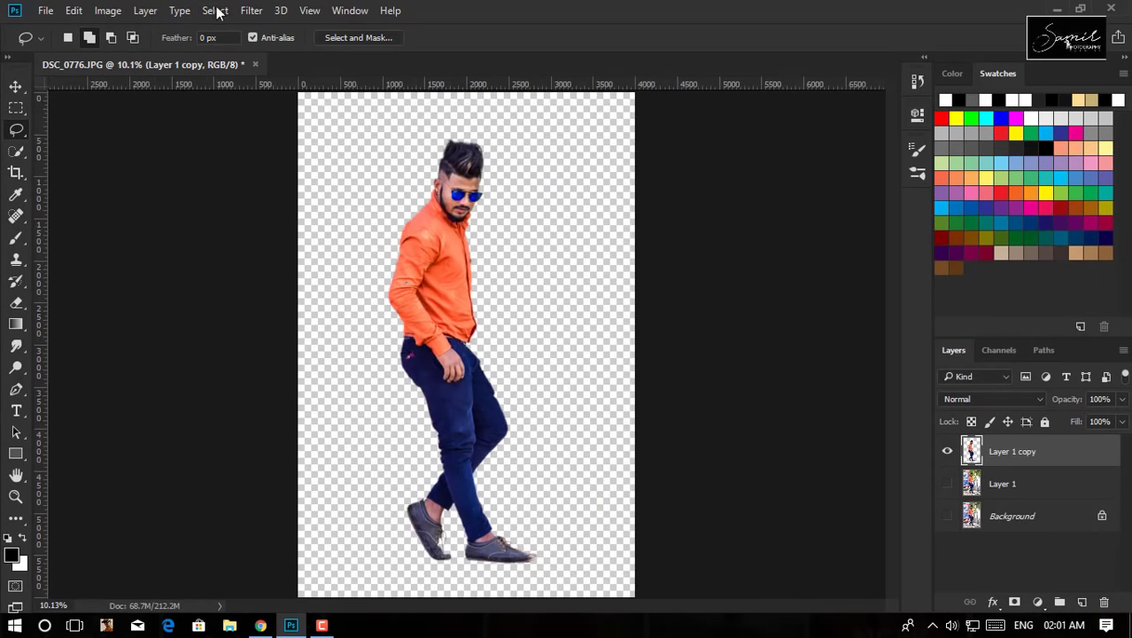
- Bring the yellow Ferrari photo into the portrait document as a new layer
click(45, 11)
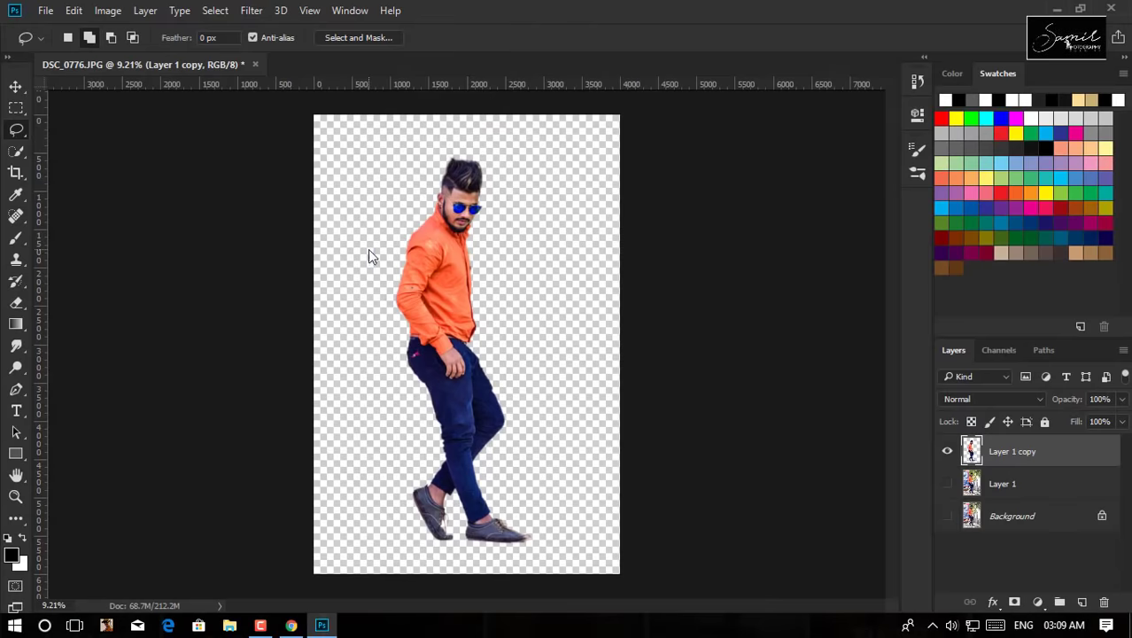
key(v)
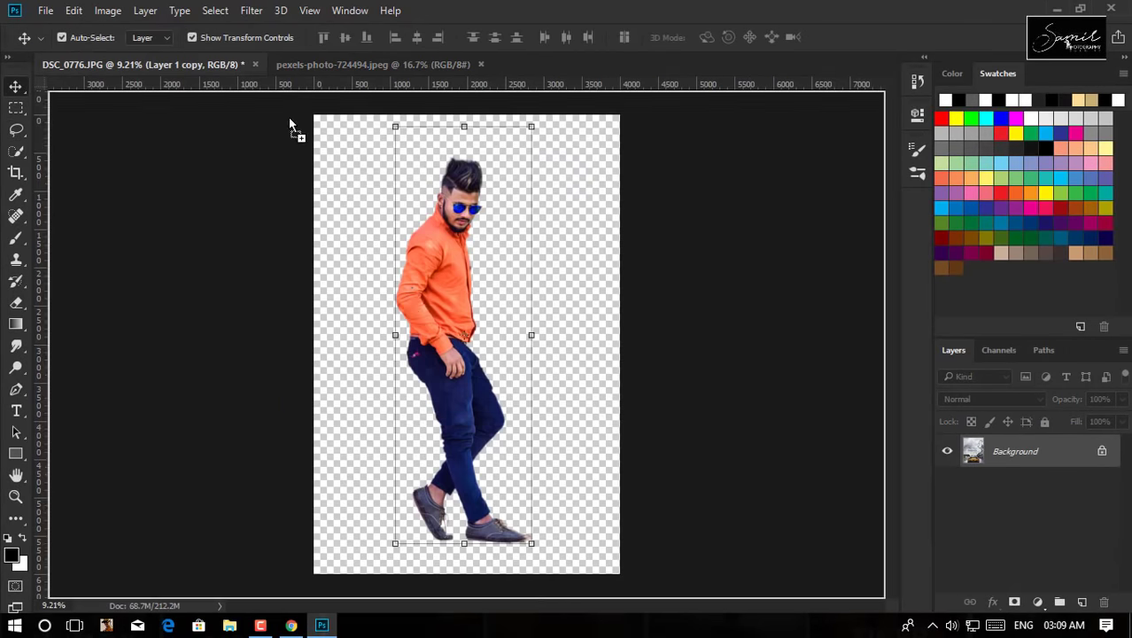
drag(443, 310, 503, 234)
- Enlarge and reposition the Ferrari layer to fill the canvas, then commit the transform
mouse_move(525, 139)
mouse_down()
mouse_move(646, 57)
mouse_move(718, 55)
mouse_up()
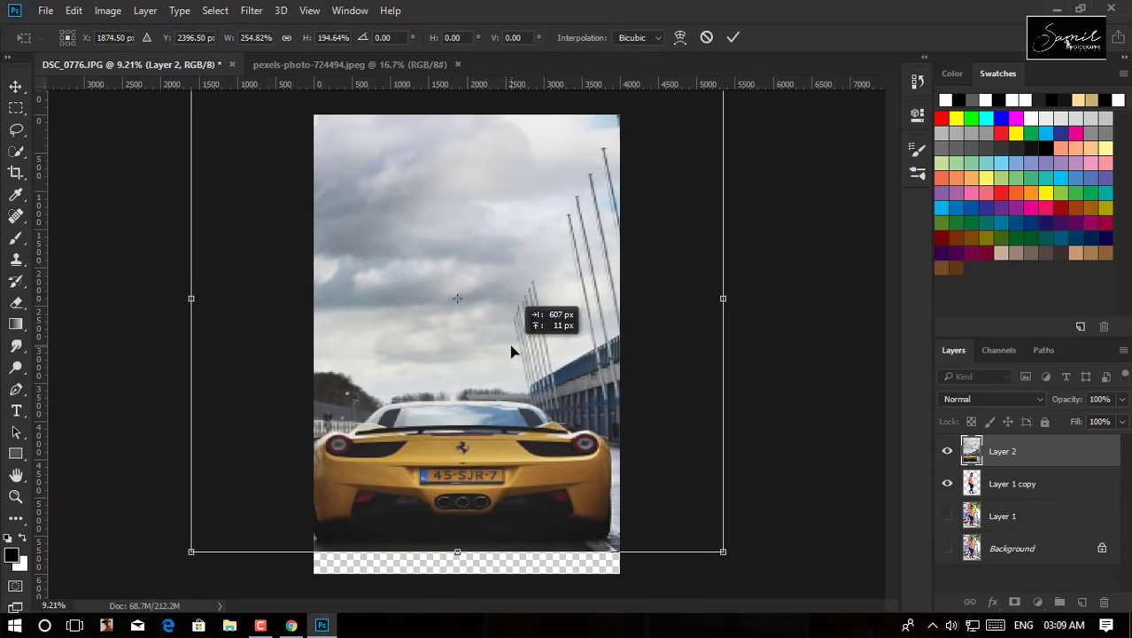
mouse_move(452, 323)
mouse_down()
mouse_move(497, 328)
mouse_move(490, 308)
mouse_up()
drag(448, 527, 440, 574)
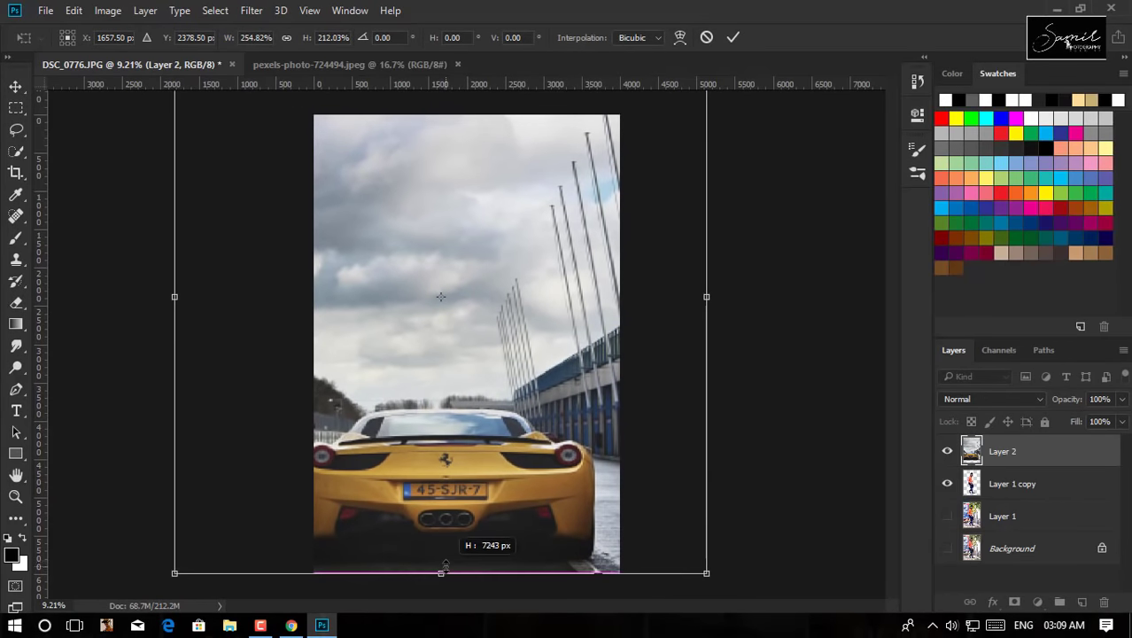
scroll(485, 310, down, 3)
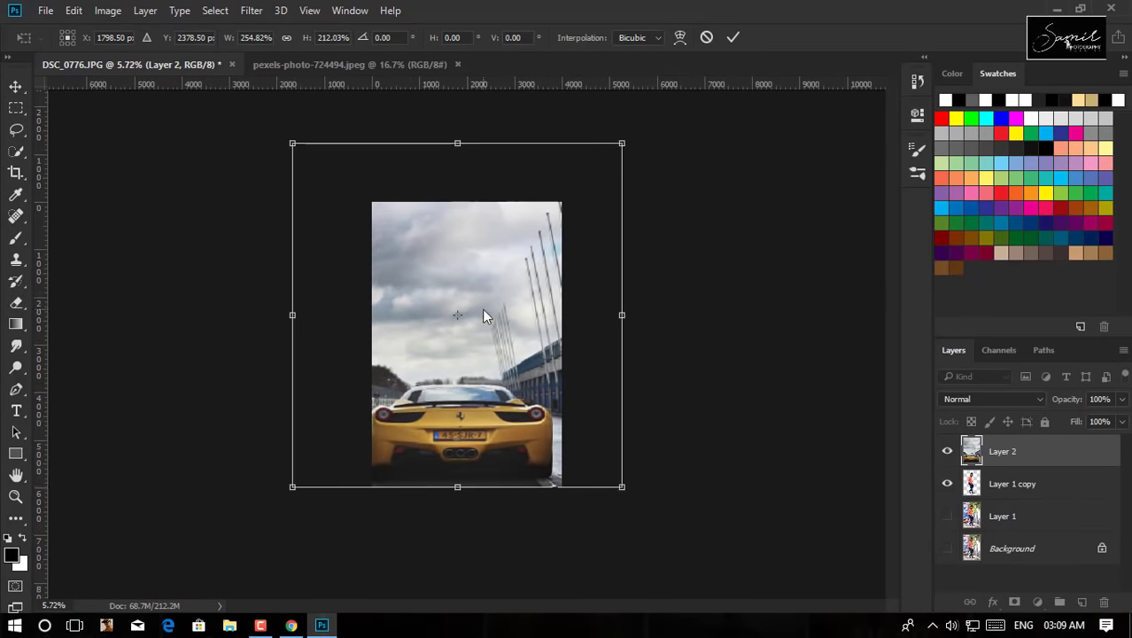
mouse_move(484, 310)
mouse_down()
mouse_move(422, 358)
mouse_move(475, 362)
mouse_up()
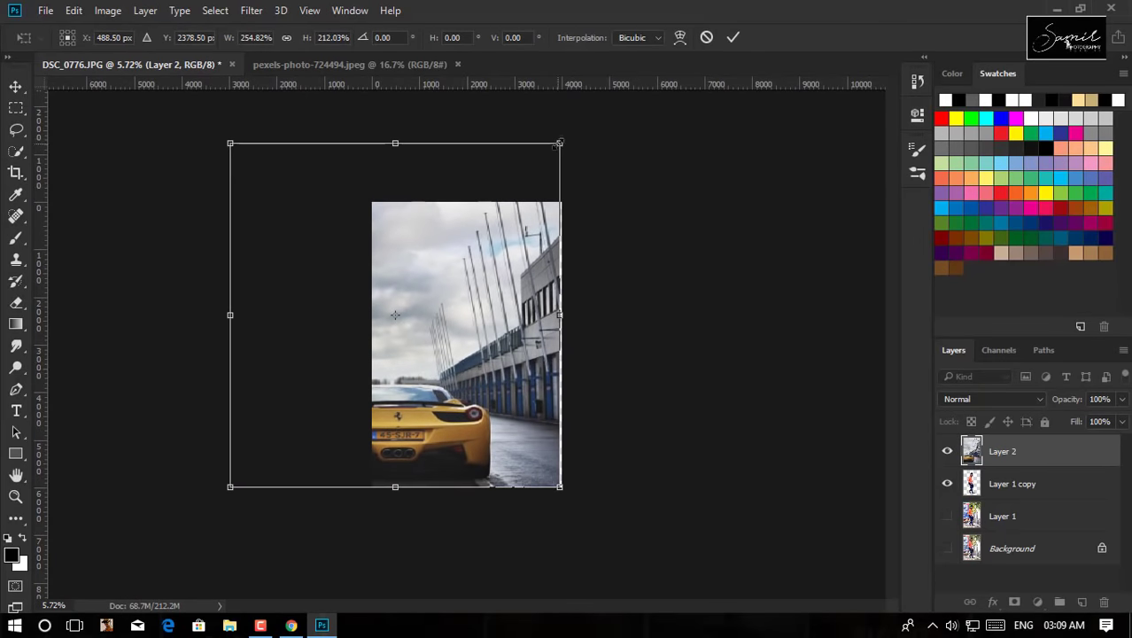
drag(561, 145, 626, 71)
drag(435, 486, 435, 523)
drag(457, 426, 378, 392)
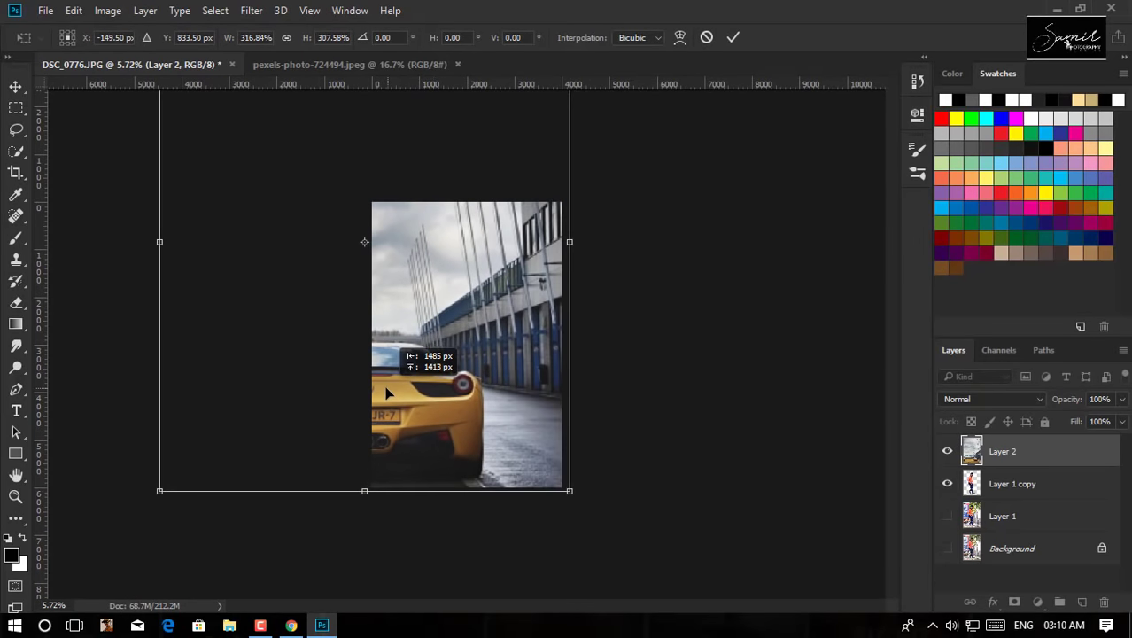
key(Return)
- Move the Ferrari layer beneath the man's cut-out layer
drag(1003, 451, 1001, 501)
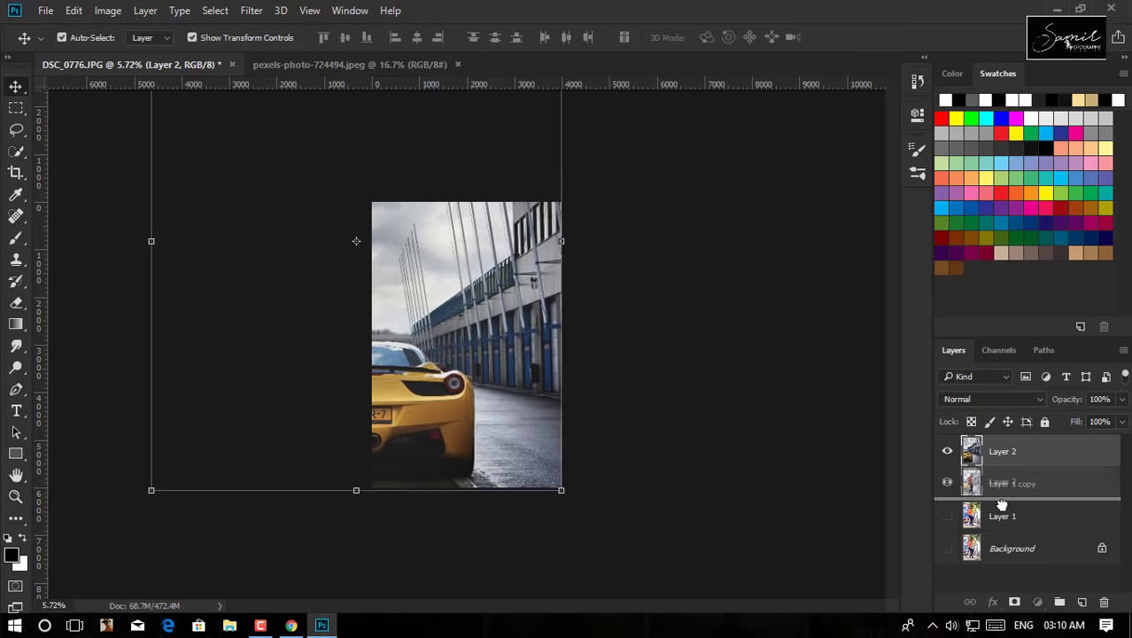
key(ctrl+minus)
key(ctrl+plus)
- Resize and position the man so he leans against the Ferrari's rear
click(470, 327)
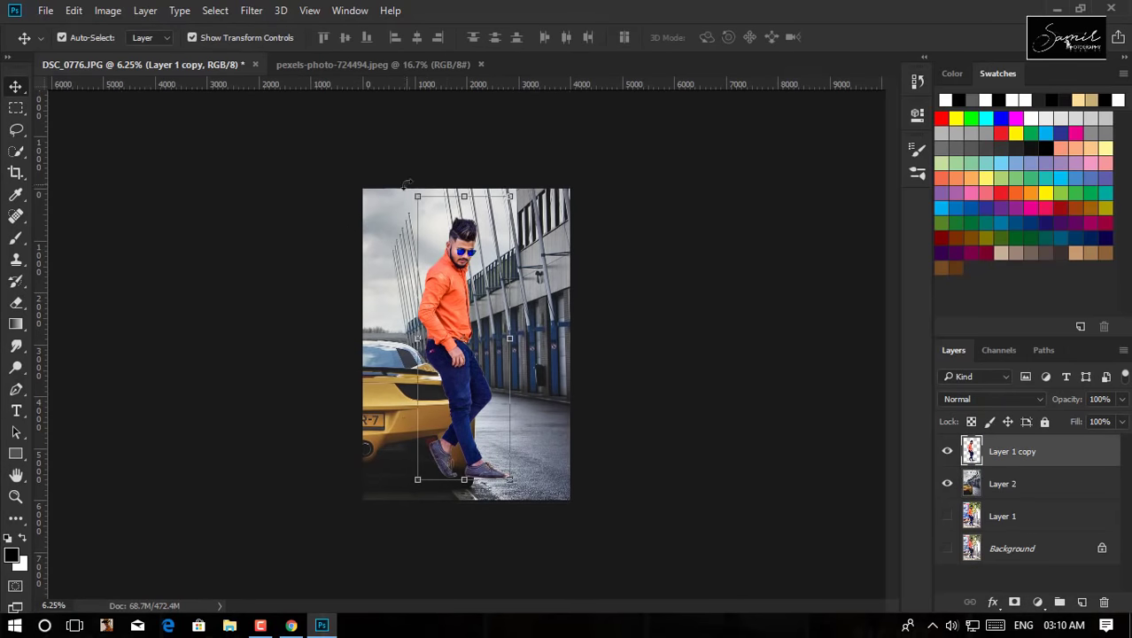
click(437, 256)
drag(434, 252, 436, 263)
drag(492, 391, 510, 403)
scroll(501, 372, up, 3)
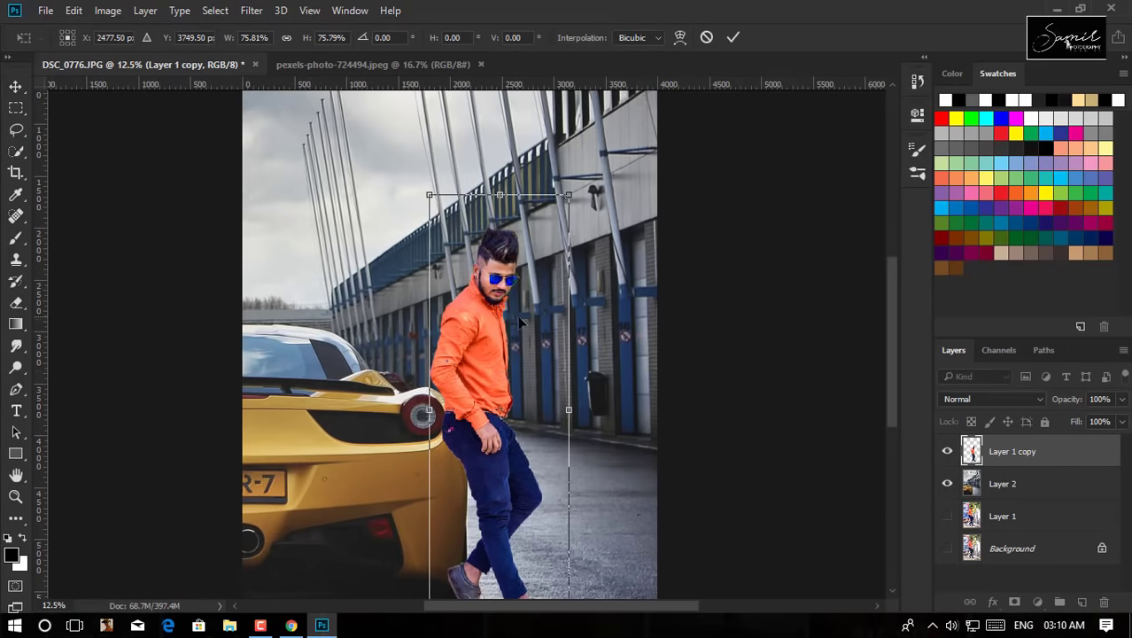
scroll(501, 372, down, 2)
drag(451, 251, 449, 235)
drag(492, 348, 496, 349)
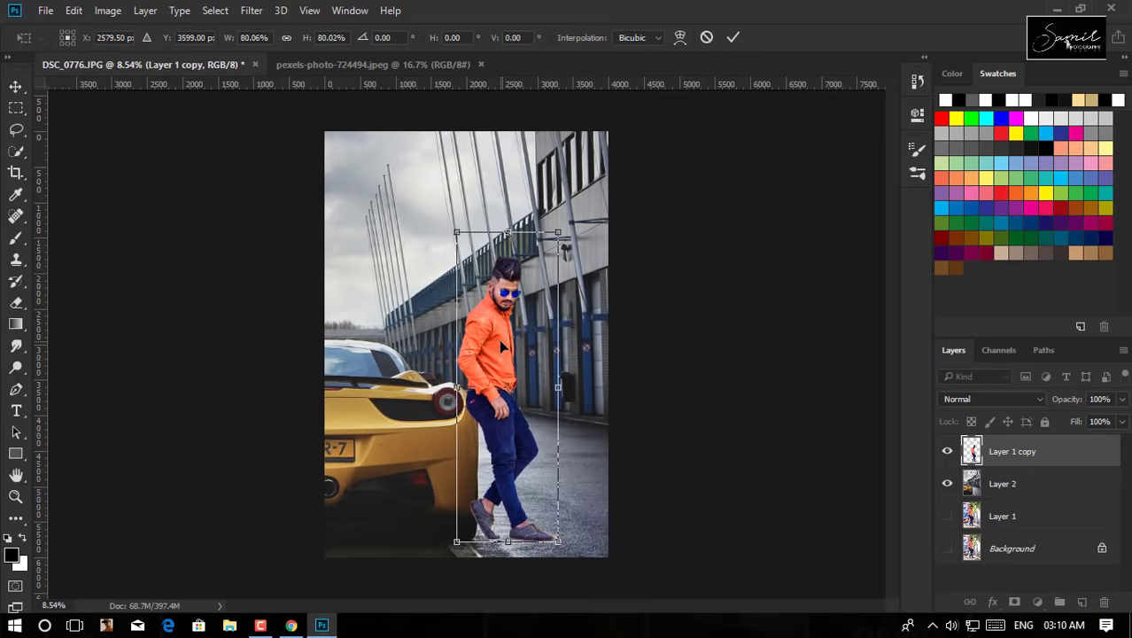
key(Return)
- Select both the man and Ferrari layers and shift them left together
key(ctrl+minus)
key(ctrl+plus)
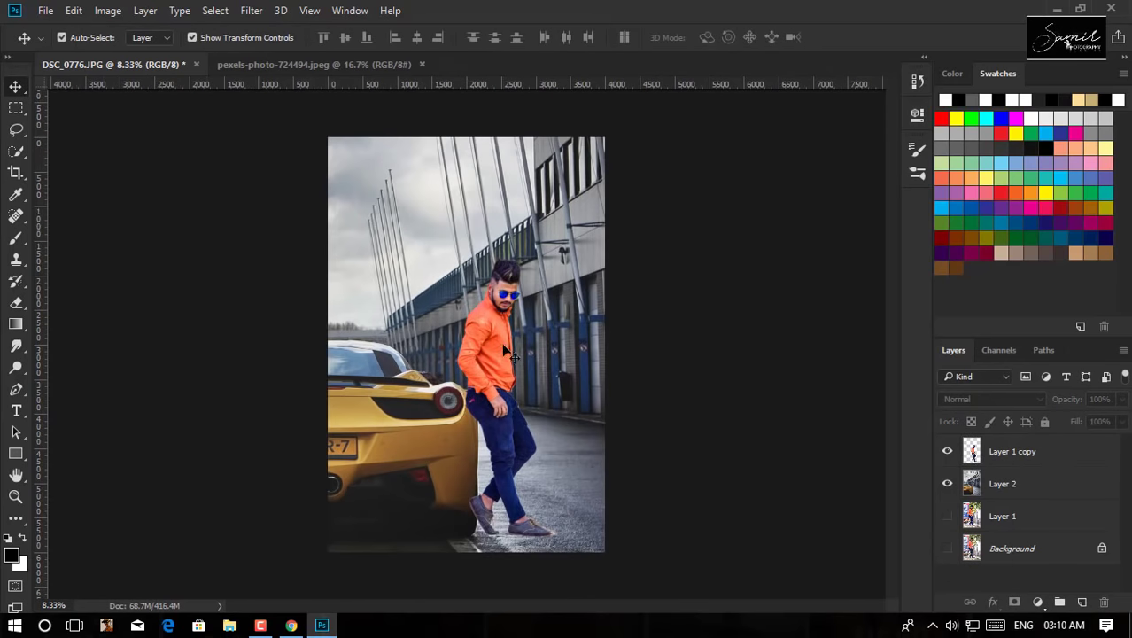
click(994, 448)
shift+click(997, 483)
drag(400, 346, 374, 343)
key(ctrl+minus)
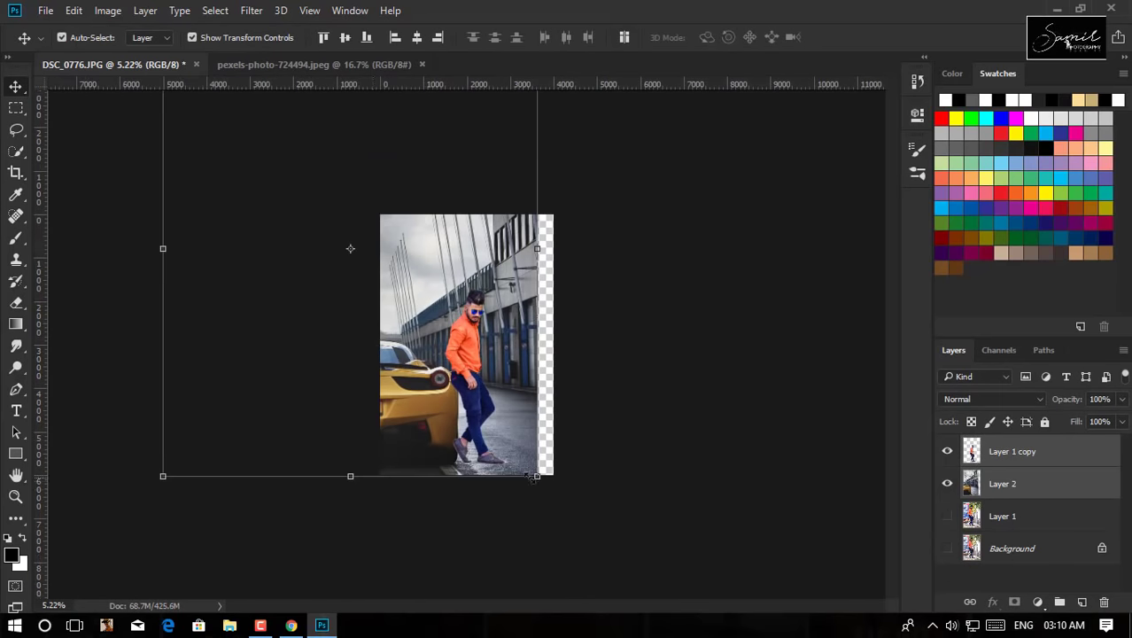
- Scale both layers together to about 113% to cover the canvas
key(ctrl+t)
drag(510, 418, 522, 406)
key(ctrl+minus)
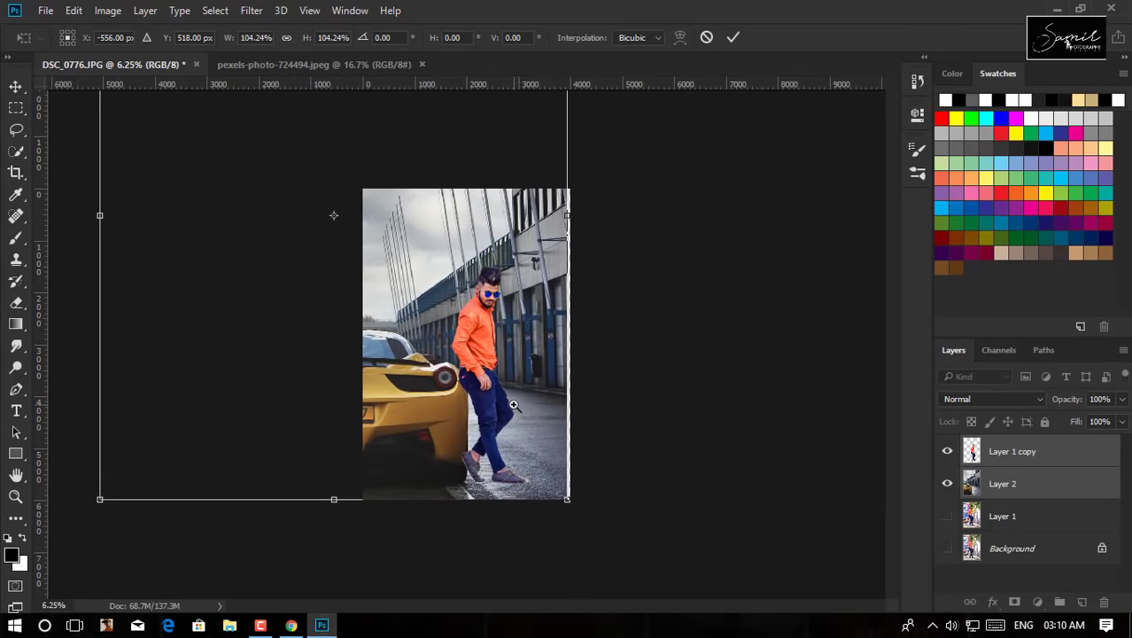
key(ctrl+minus)
drag(510, 167, 512, 164)
drag(310, 165, 295, 146)
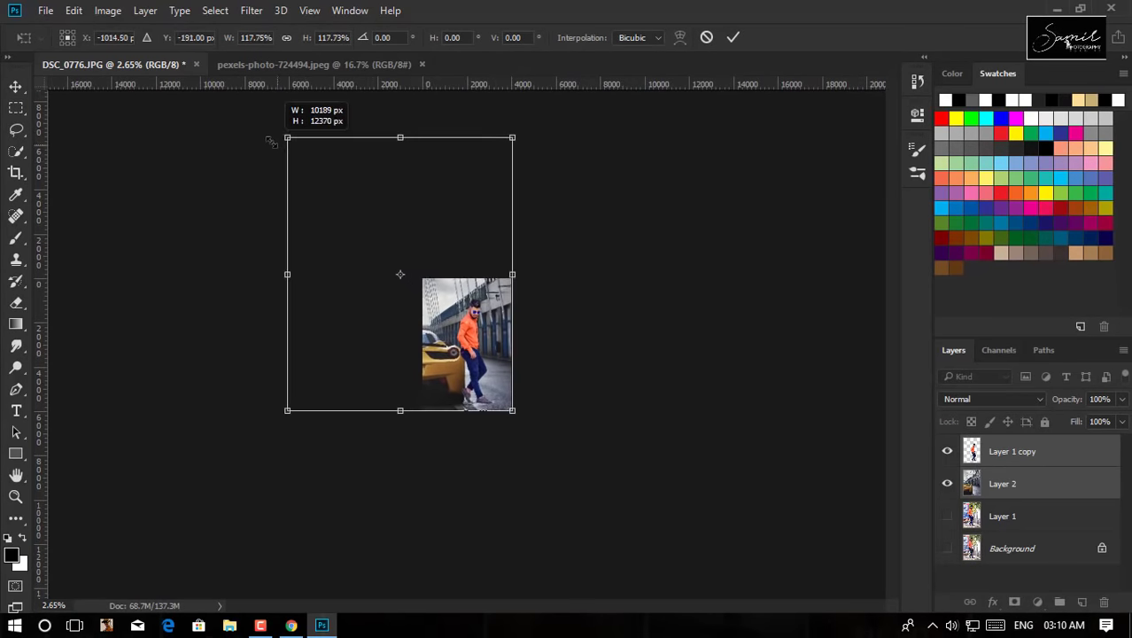
key(ctrl+plus)
key(ctrl+plus)
key(ctrl+plus)
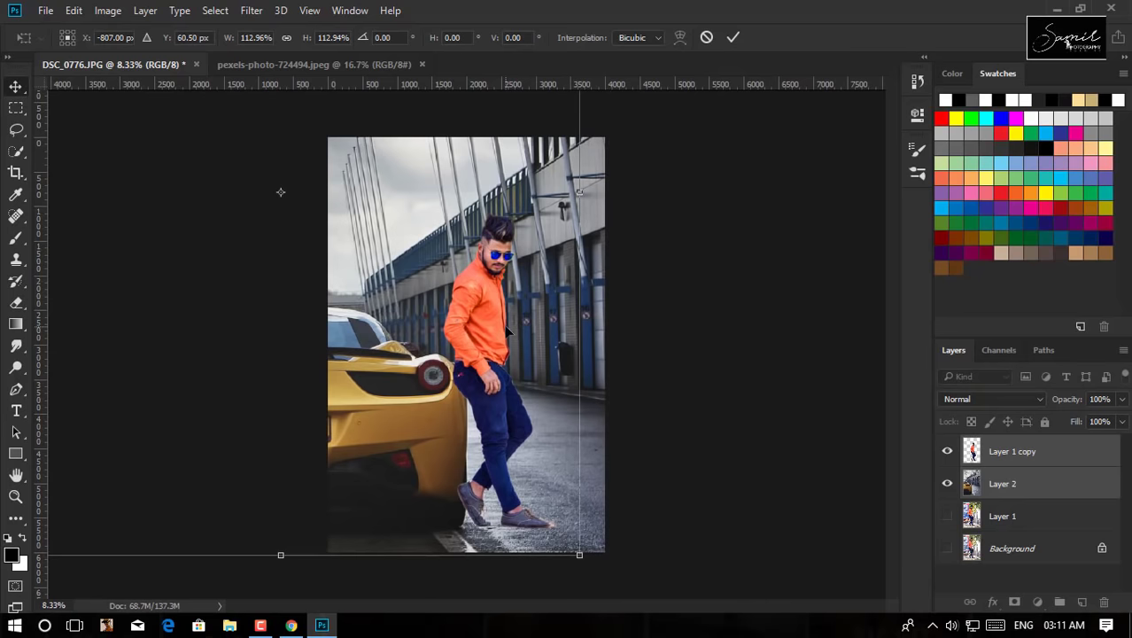
key(Return)
- Stretch the Ferrari layer's bottom edge down slightly
key(ctrl+minus)
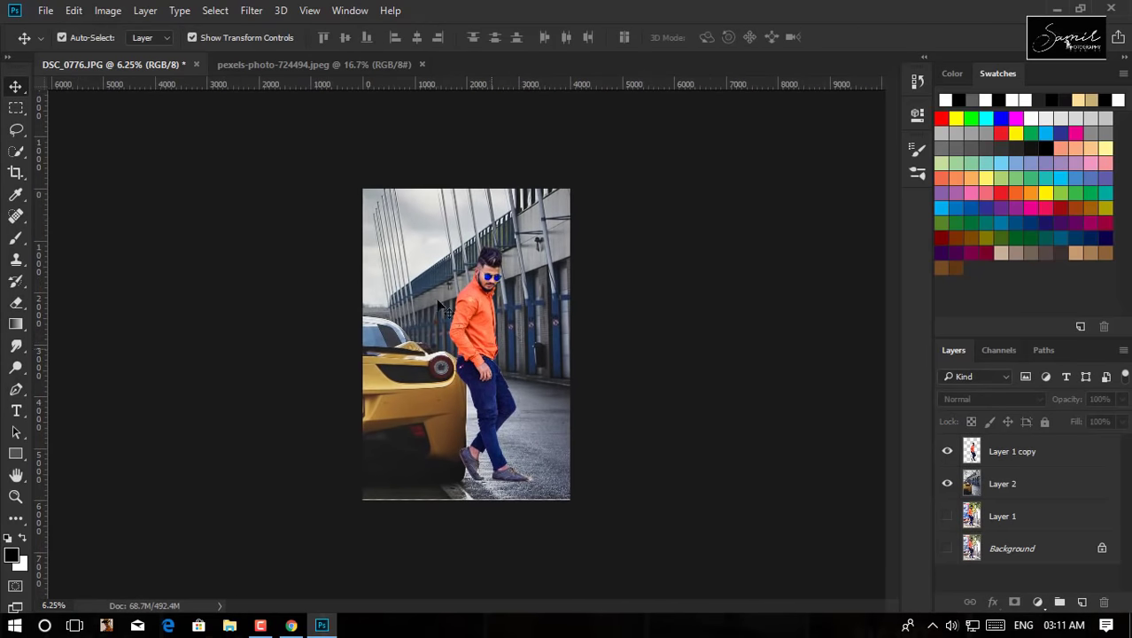
click(337, 478)
key(ctrl+t)
drag(322, 502, 321, 507)
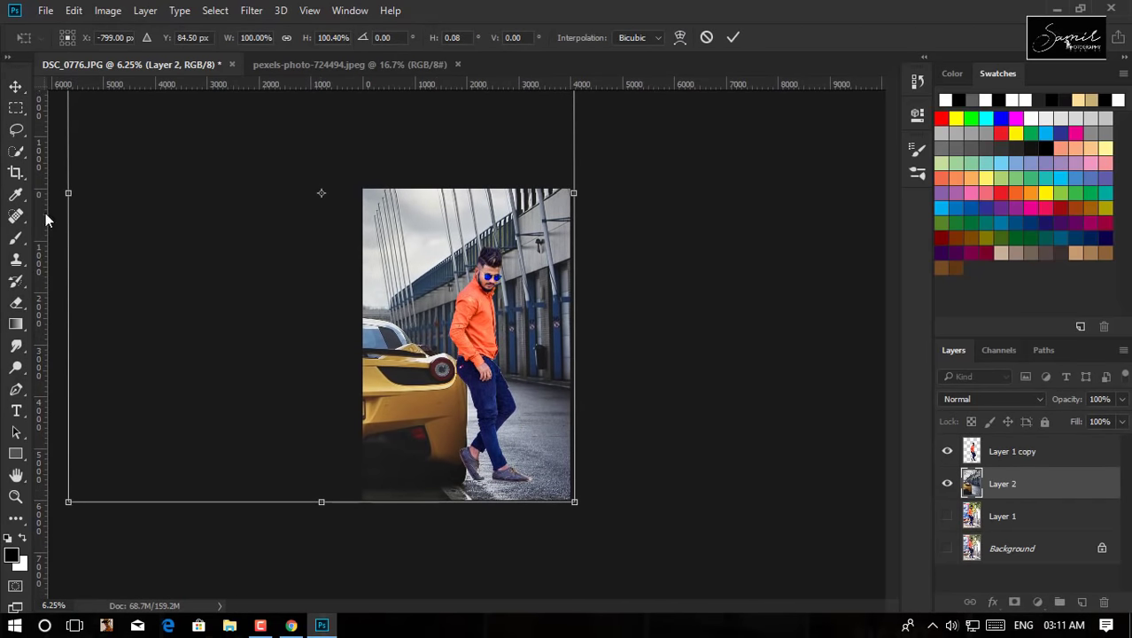
click(16, 172)
- Apply the pending transform and crop to the canvas, deleting pixels outside the frame
key(Return)
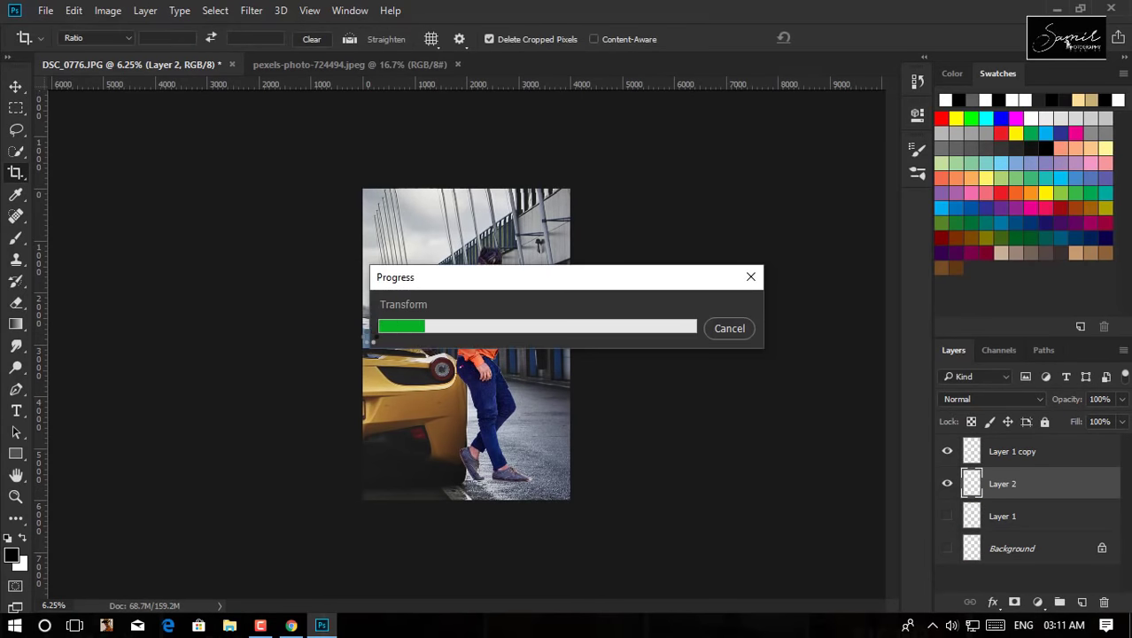
click(439, 222)
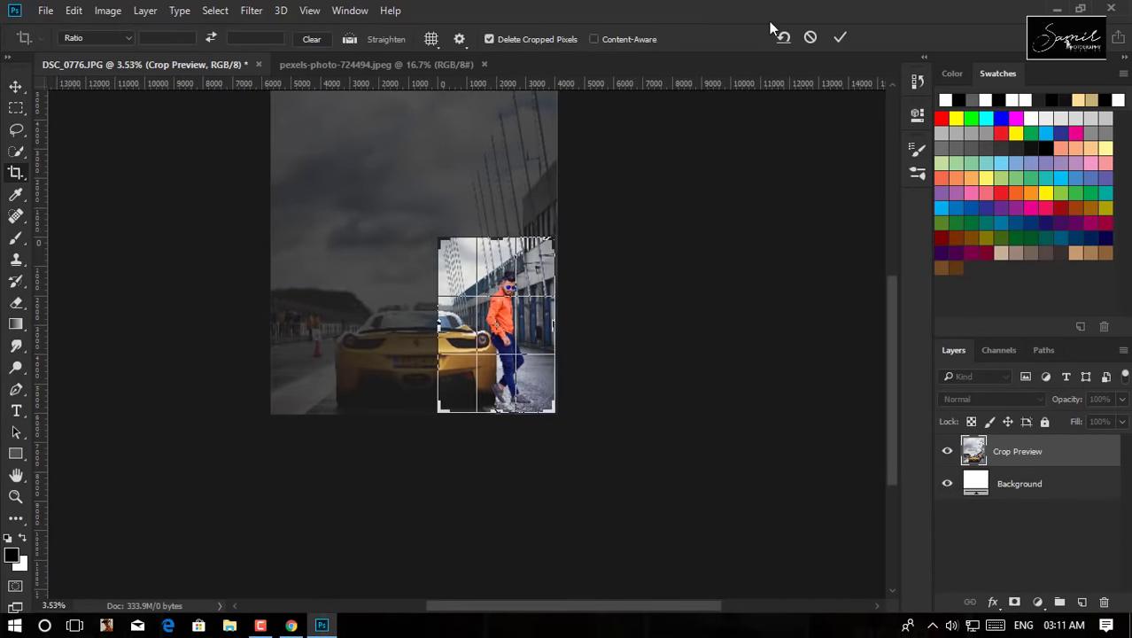
click(840, 37)
key(ctrl+0)
drag(514, 319, 567, 324)
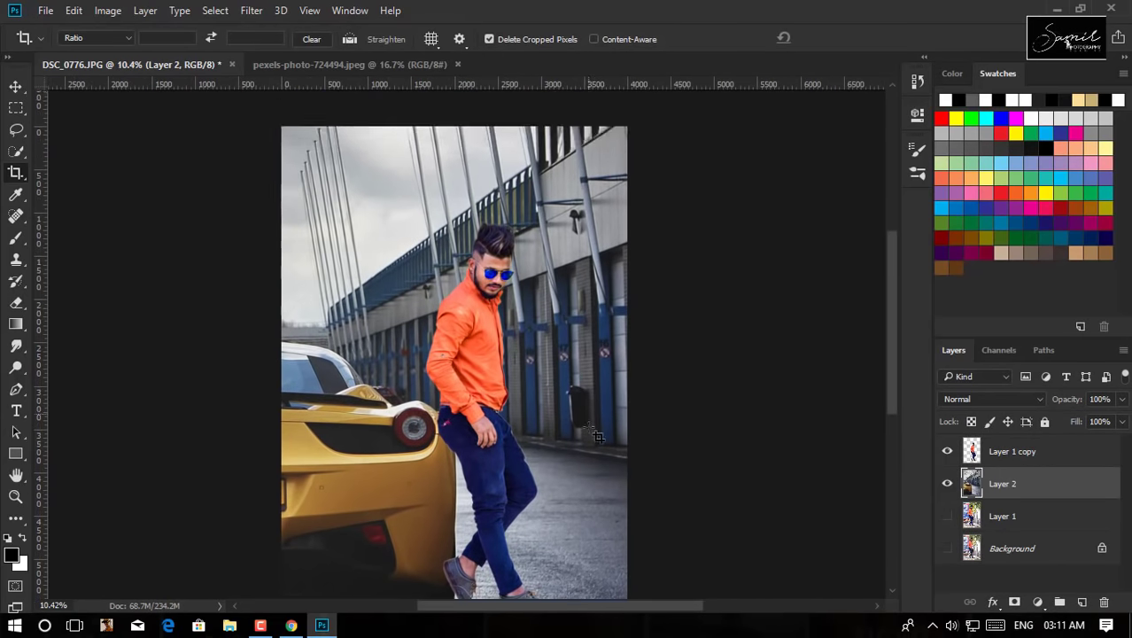
drag(567, 323, 620, 323)
- Move Layer 1, the bus-stop photo, above Layer 2 and make it visible
click(18, 86)
scroll(471, 393, down, 3)
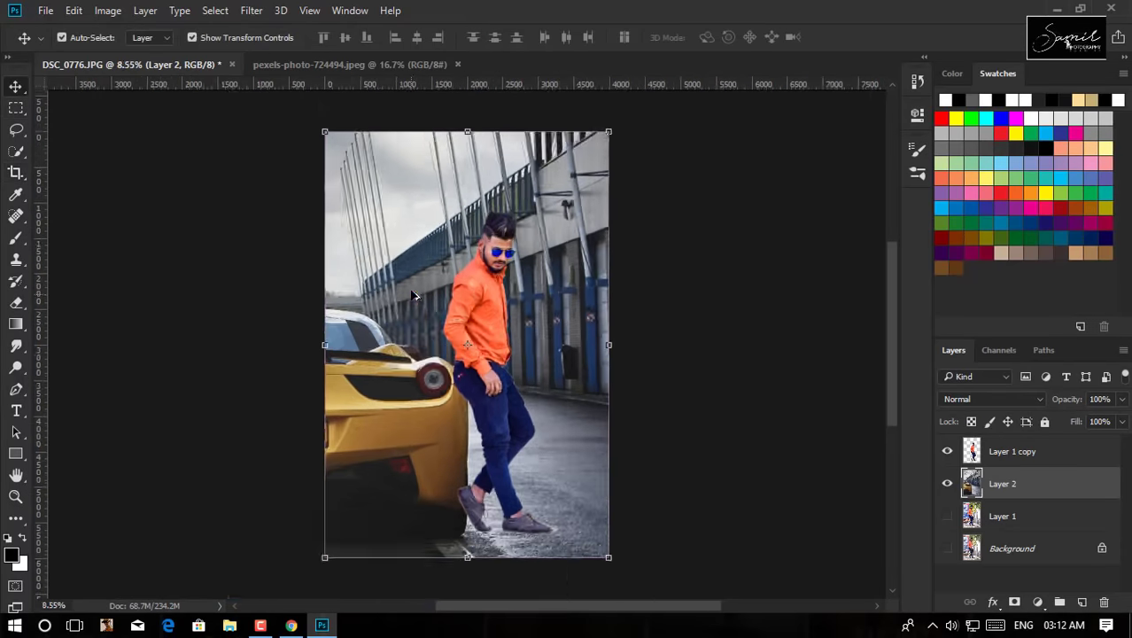
double_click(948, 452)
alt+click(948, 515)
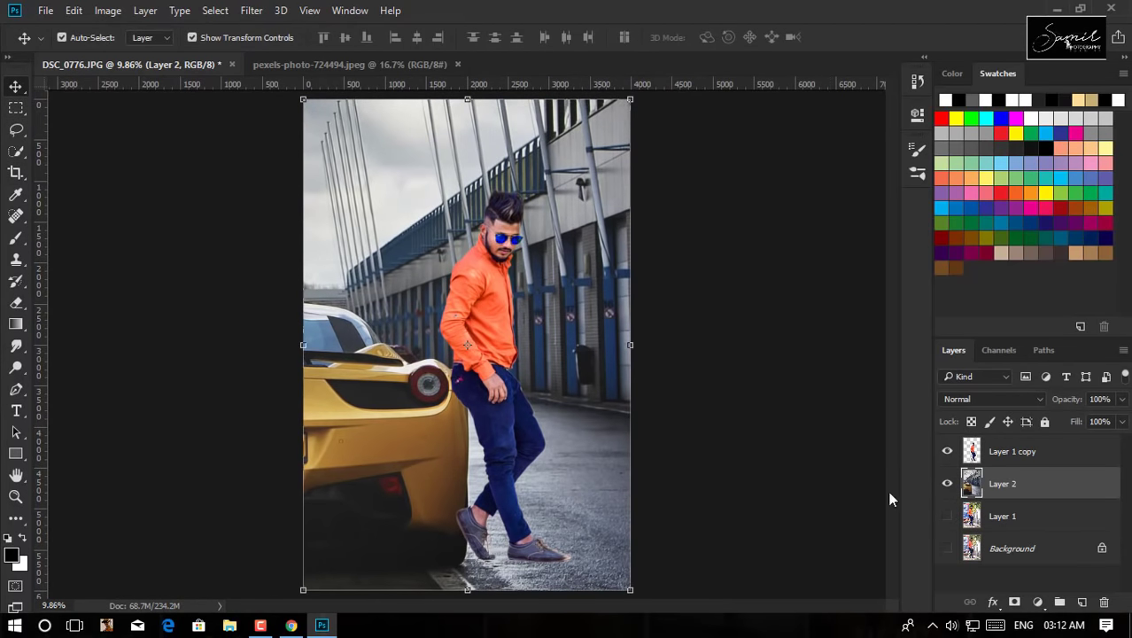
drag(1021, 526, 1011, 471)
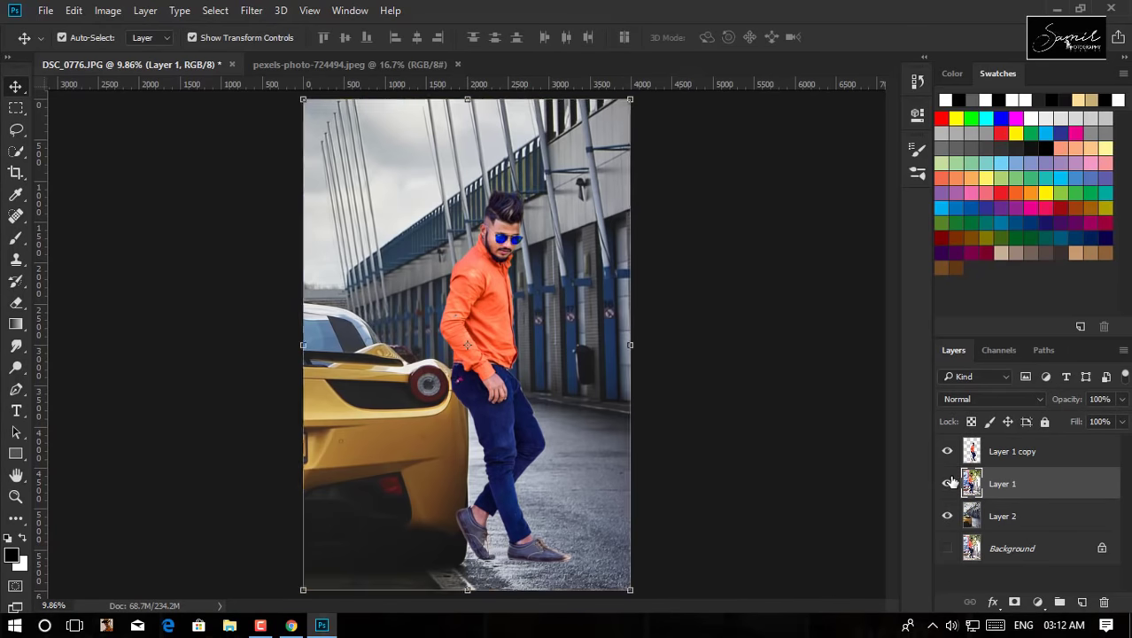
click(948, 483)
- Scale the bus-stop photo to about 90%, shift it up and right, and commit
scroll(524, 220, down, 2)
drag(344, 160, 376, 208)
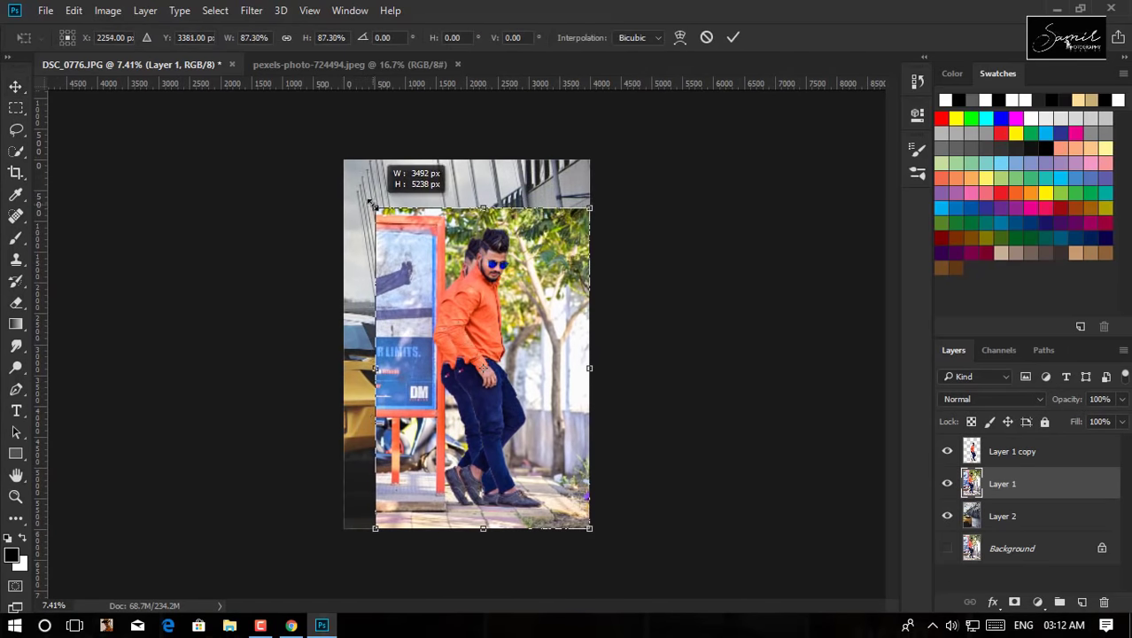
drag(536, 290, 550, 277)
drag(603, 514, 611, 528)
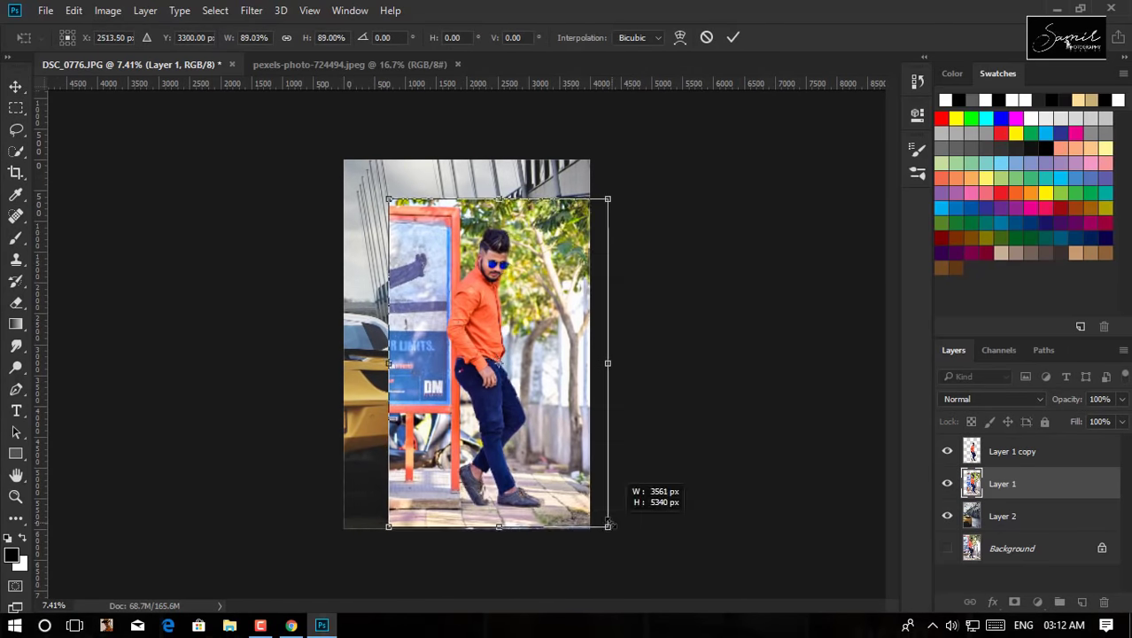
scroll(556, 501, up, 2)
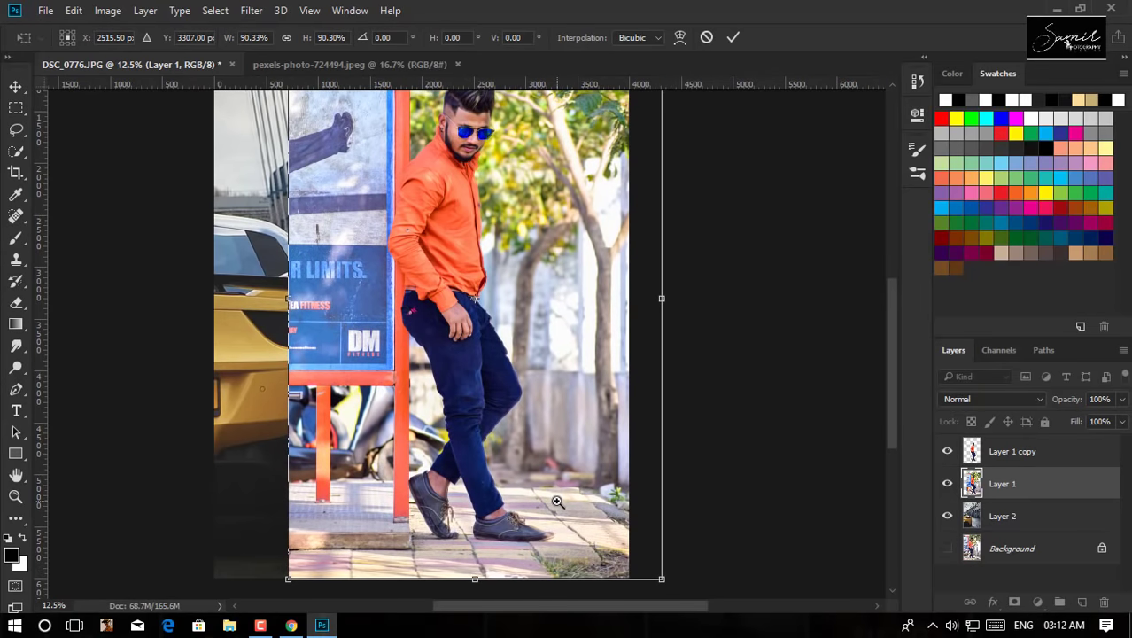
scroll(538, 200, up, 2)
scroll(537, 200, up, 2)
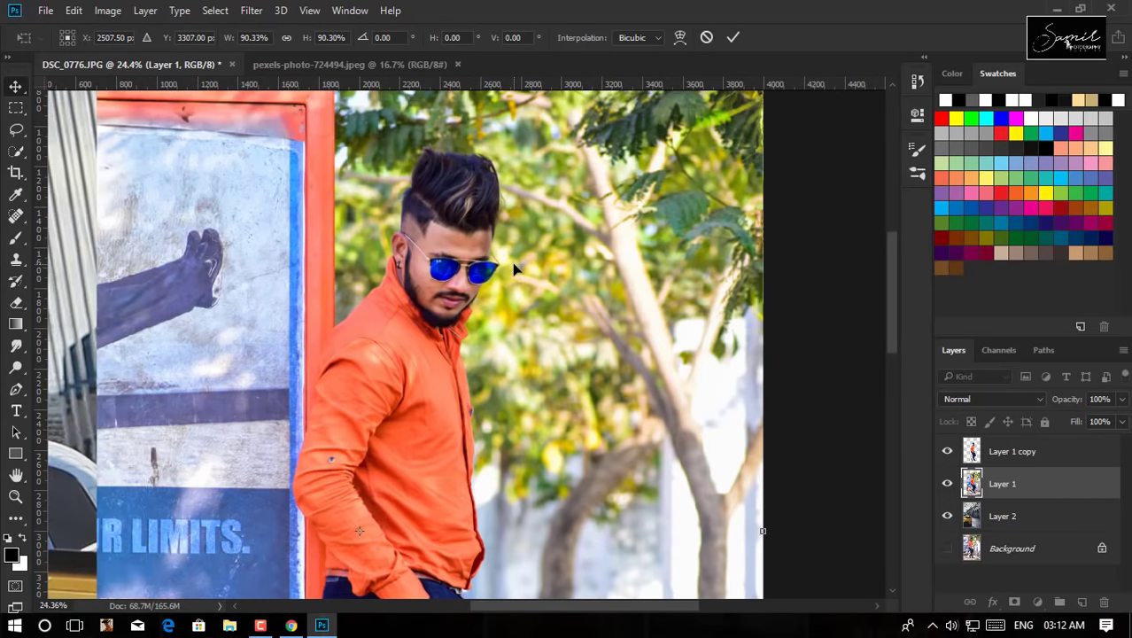
key(Return)
key(ctrl+0)
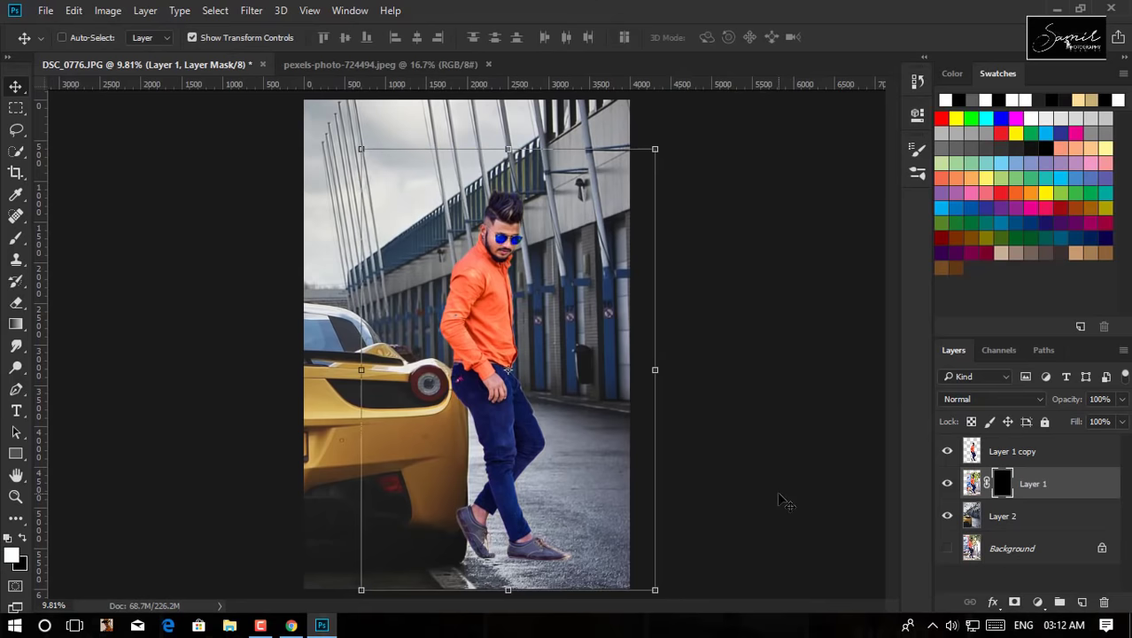
- Paint white on Layer 1's mask to reveal the soles, shadows and ground under both shoes
scroll(496, 567, up, 5)
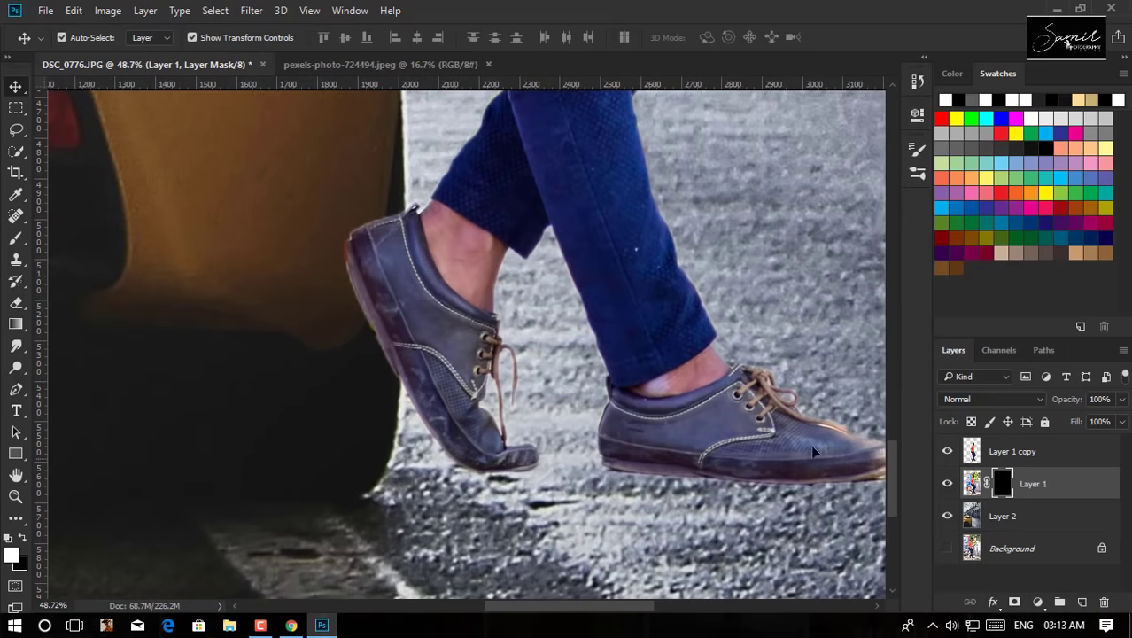
click(16, 237)
scroll(541, 365, up, 2)
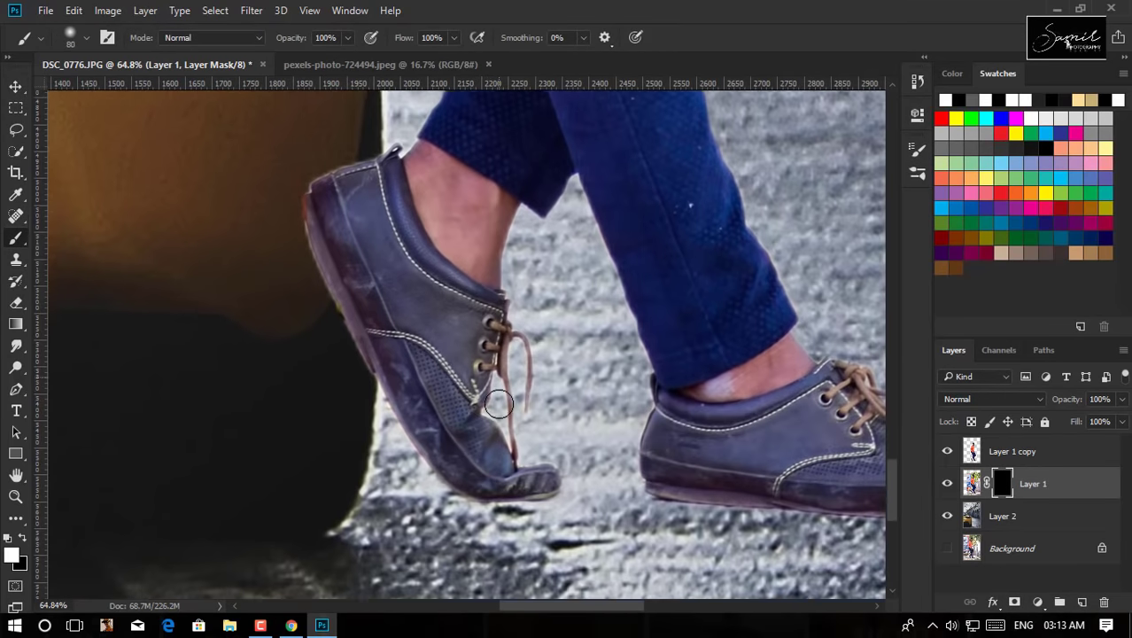
scroll(541, 365, up, 1)
drag(426, 318, 388, 361)
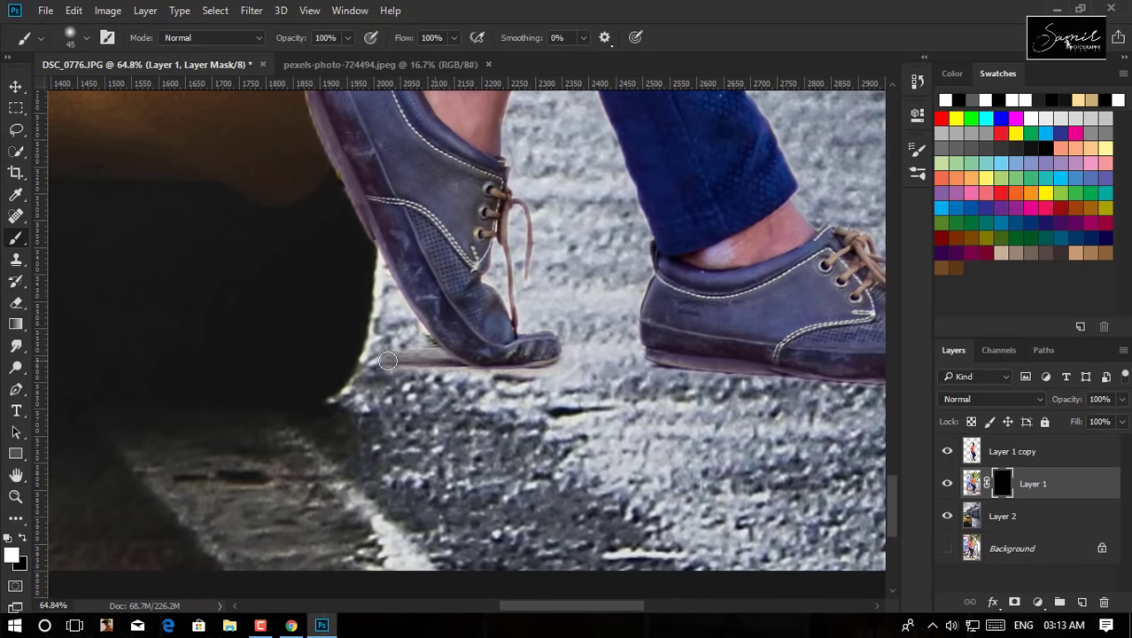
drag(641, 365, 766, 372)
scroll(699, 373, right, 5)
drag(599, 379, 699, 373)
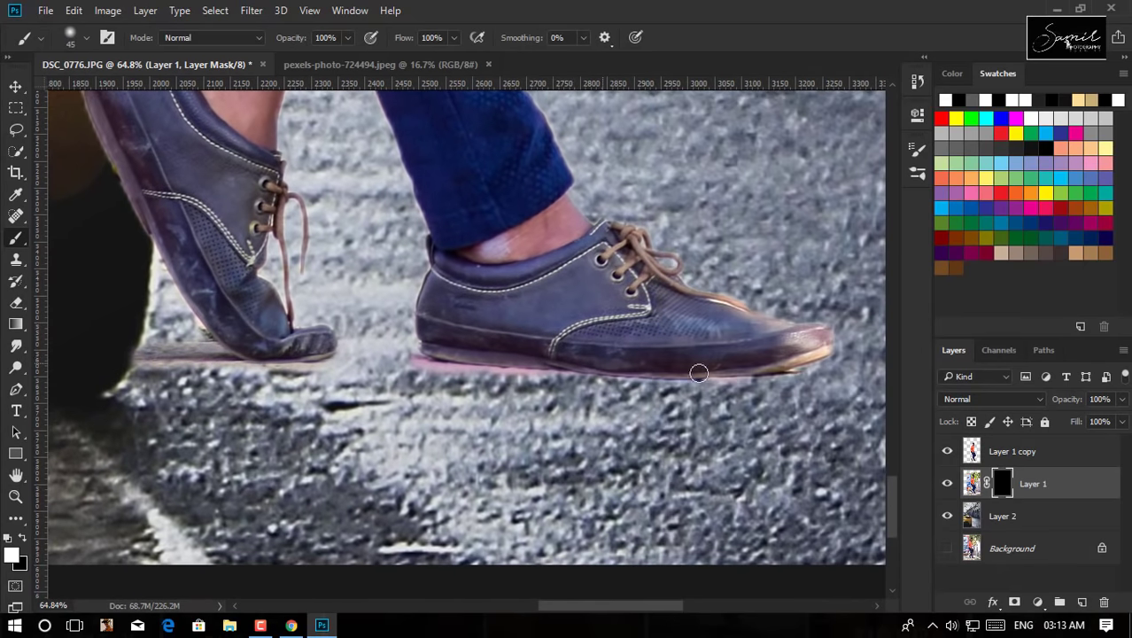
mouse_move(350, 366)
mouse_down()
mouse_move(106, 367)
mouse_move(620, 377)
mouse_up()
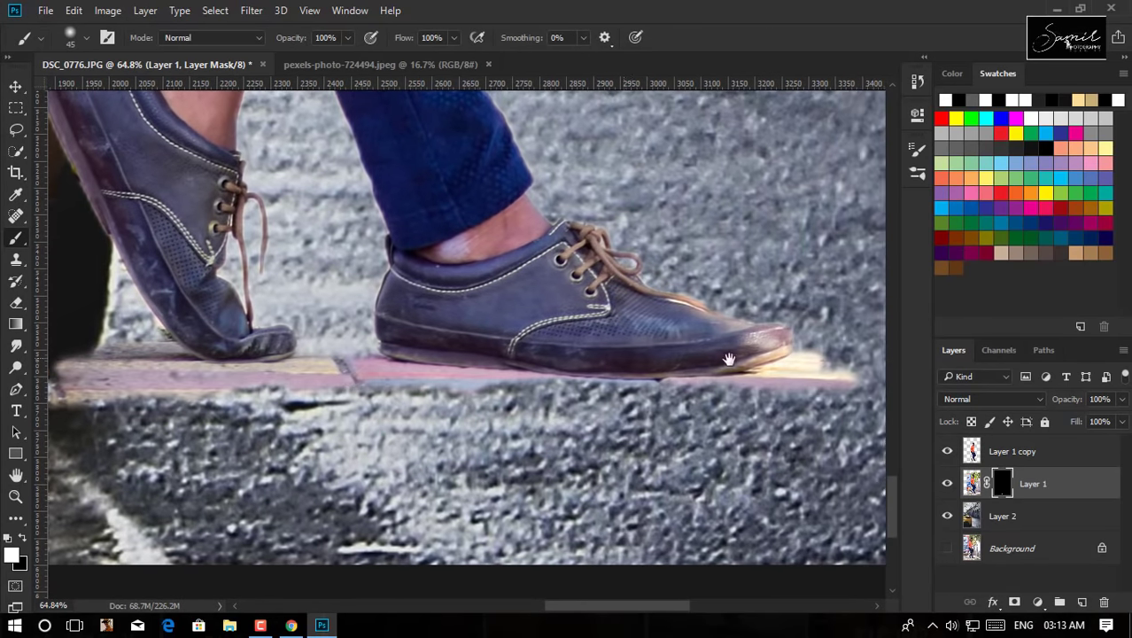
scroll(576, 372, right, 5)
drag(417, 363, 575, 354)
scroll(574, 351, down, 3)
scroll(575, 351, left, 3)
scroll(336, 331, up, 1)
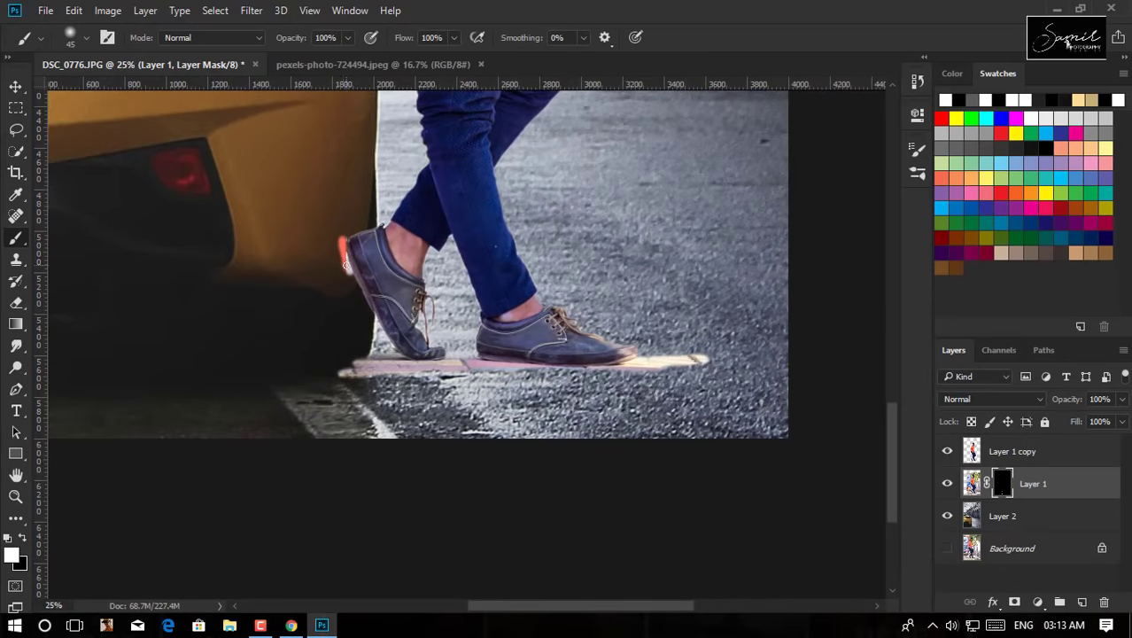
scroll(332, 263, up, 5)
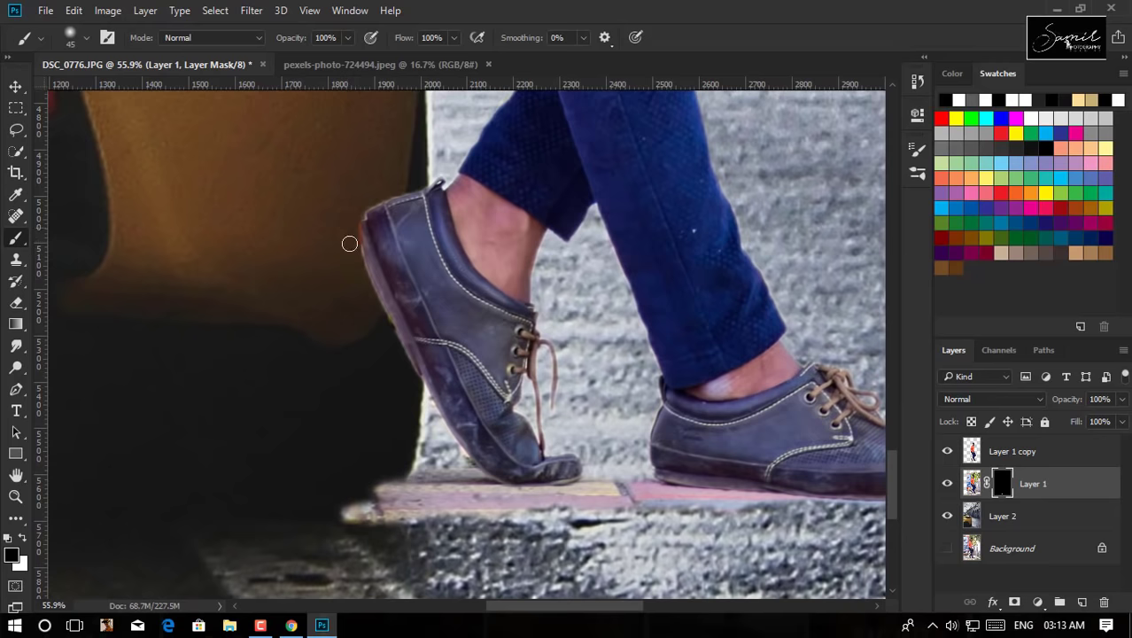
scroll(349, 243, down, 5)
scroll(385, 291, up, 5)
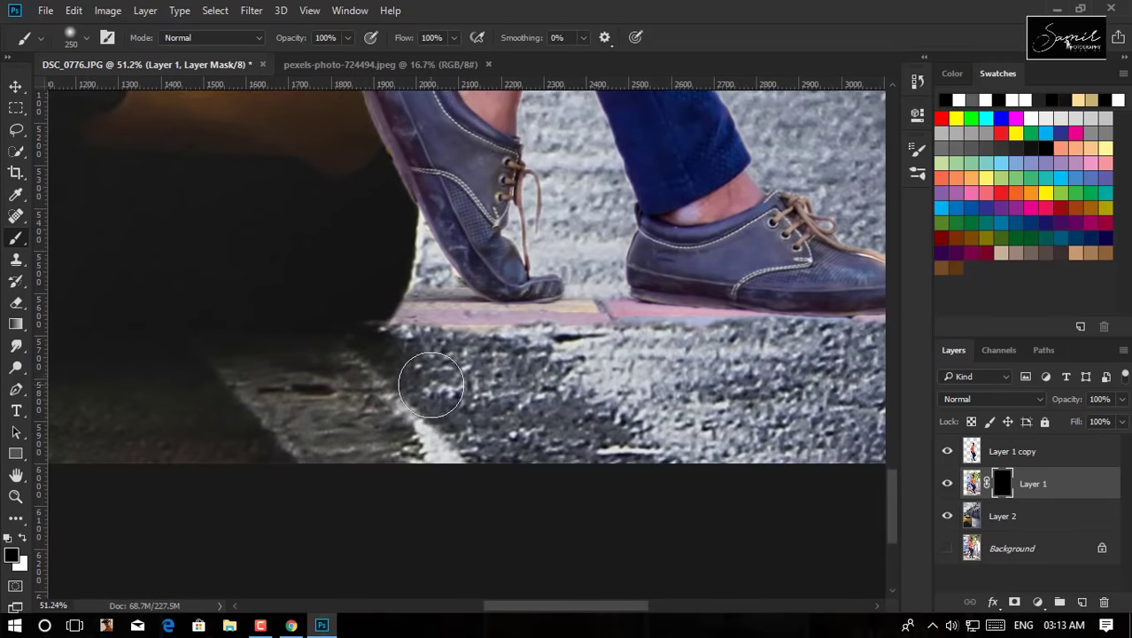
- Paint black on the mask to hide the pavement edge and glow around the shoe tip
drag(431, 386, 332, 373)
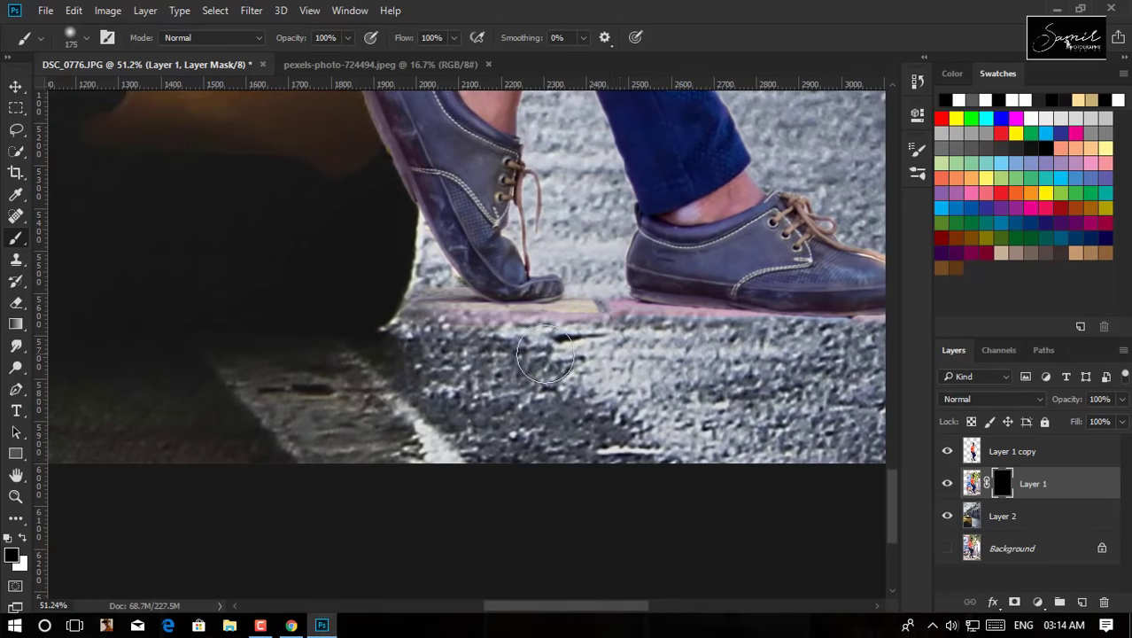
drag(544, 355, 214, 321)
drag(673, 266, 597, 317)
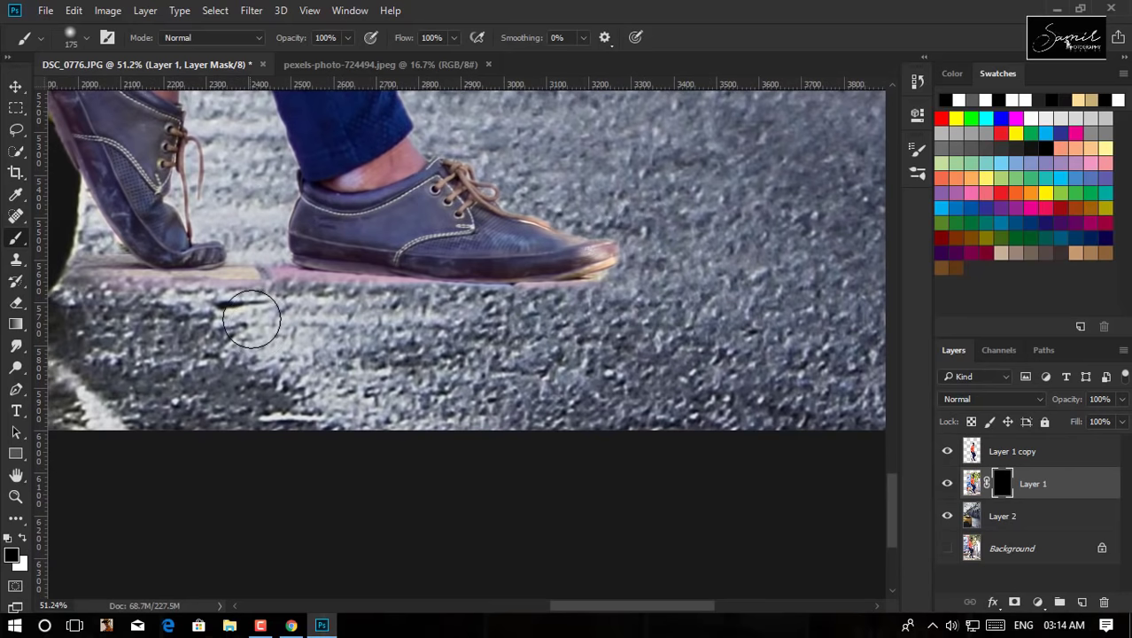
scroll(381, 305, down, 5)
scroll(532, 532, up, 3)
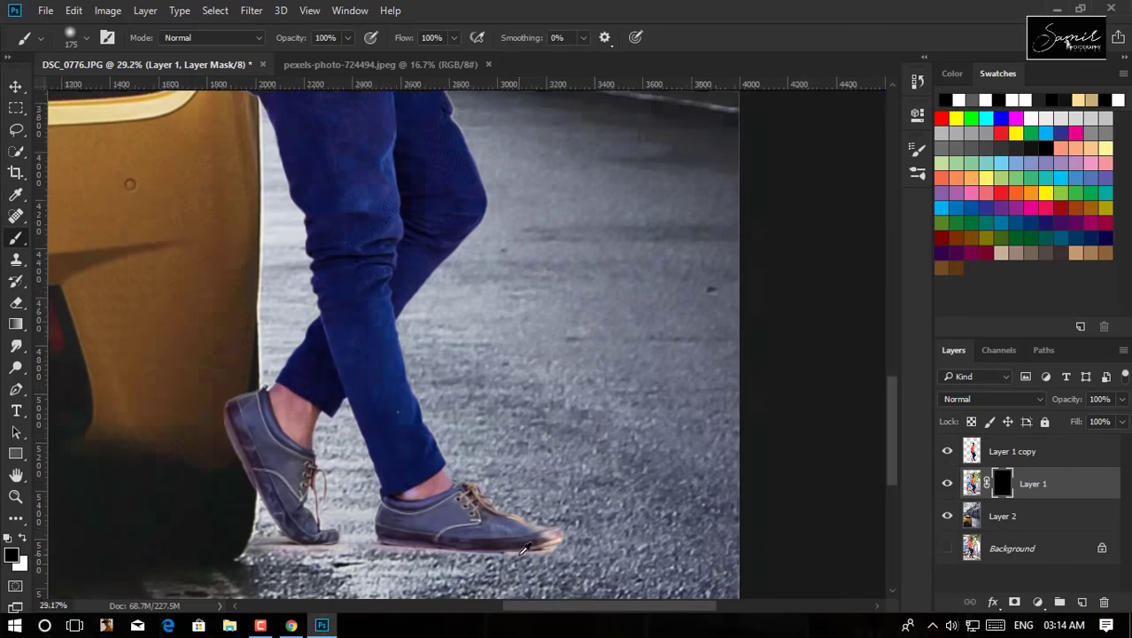
scroll(706, 432, up, 3)
scroll(705, 433, down, 5)
scroll(443, 355, up, 3)
- Apply Color Balance to Layer 1: midtones -56/0/+22, shadows -1/-21/-21
click(972, 483)
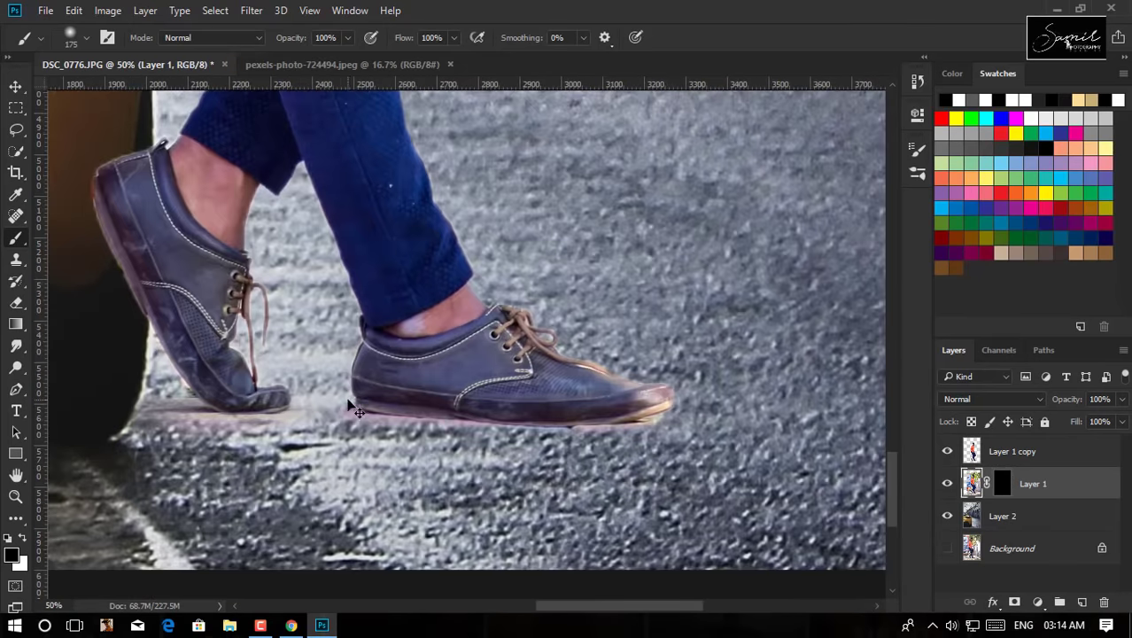
key(ctrl+b)
drag(873, 253, 869, 253)
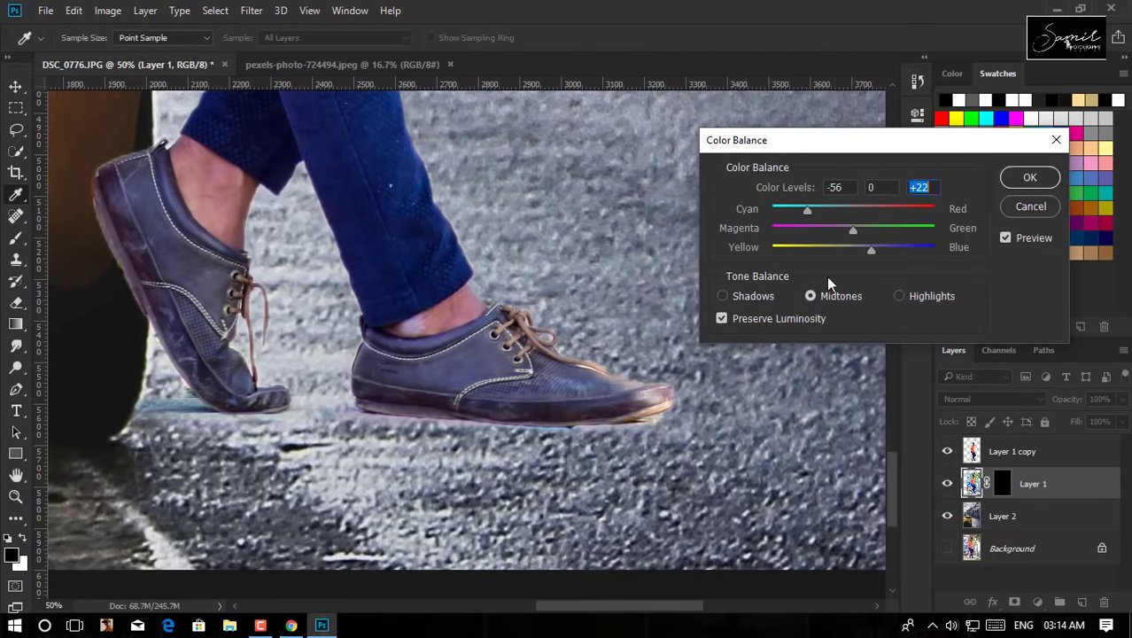
key(ctrl+1)
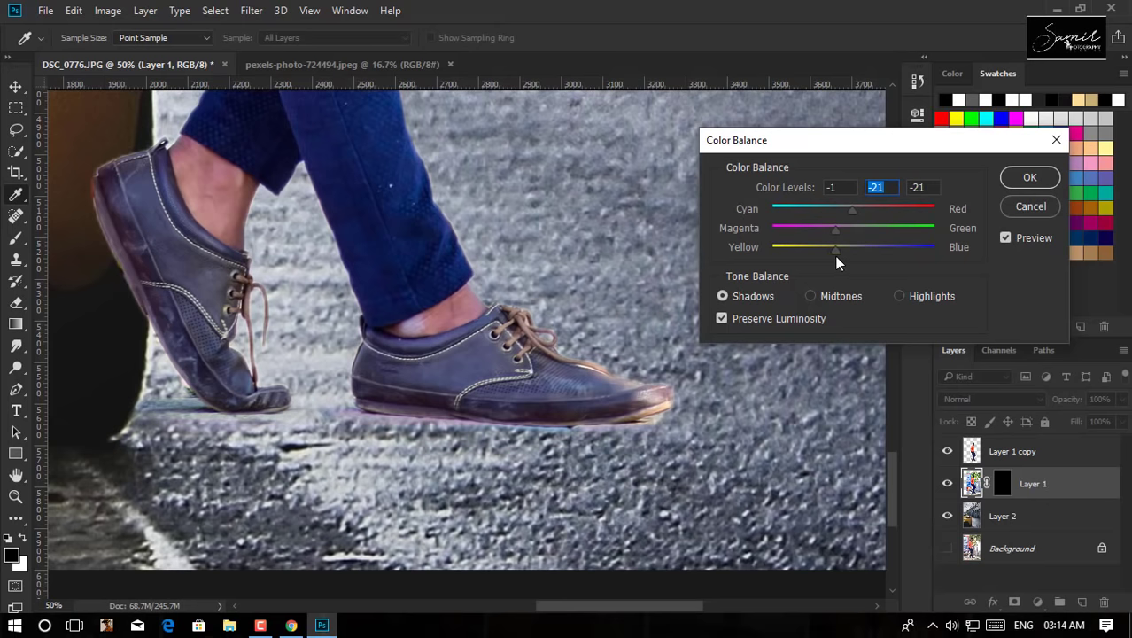
click(1031, 177)
- Apply Levels to Layer 1 with input 16/0.72/237 and output 0–212
key(ctrl+l)
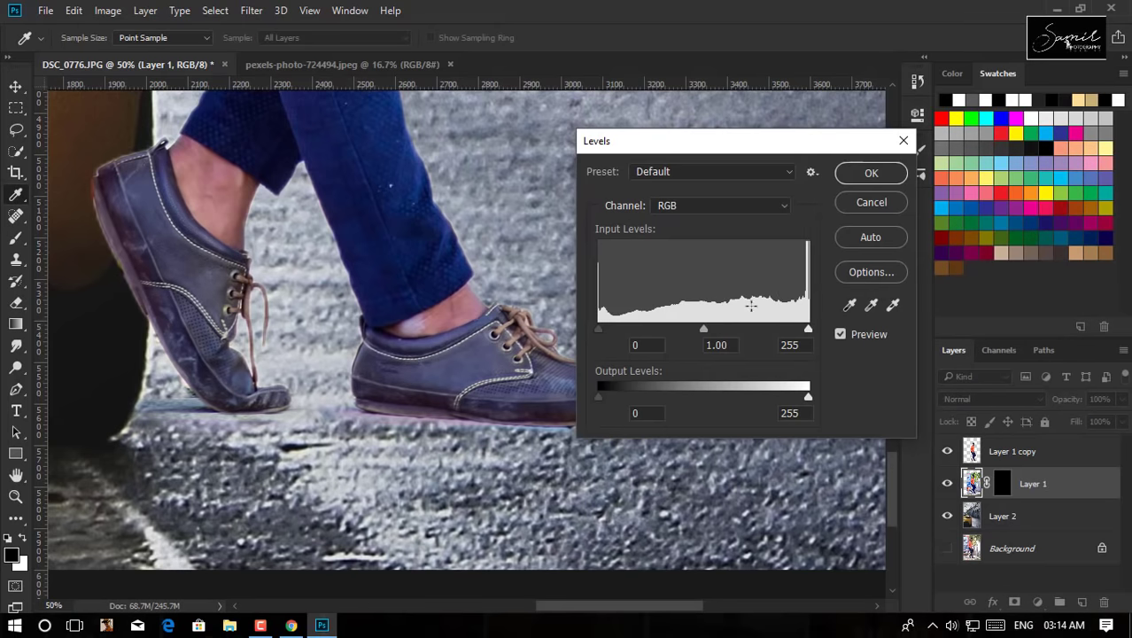
drag(706, 332, 719, 336)
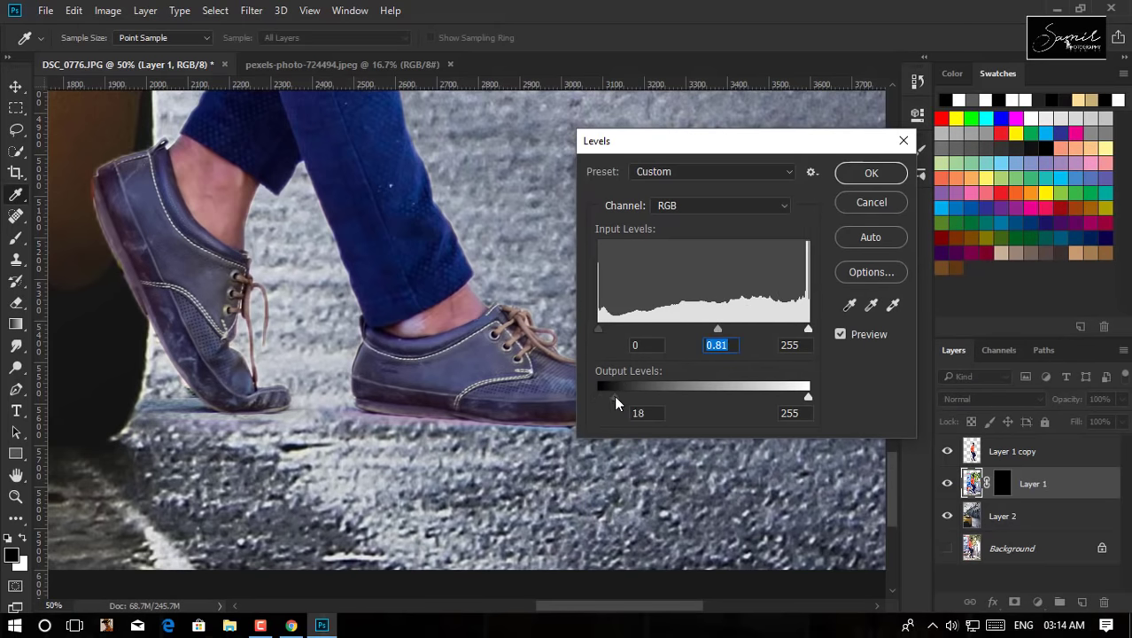
drag(799, 398, 771, 404)
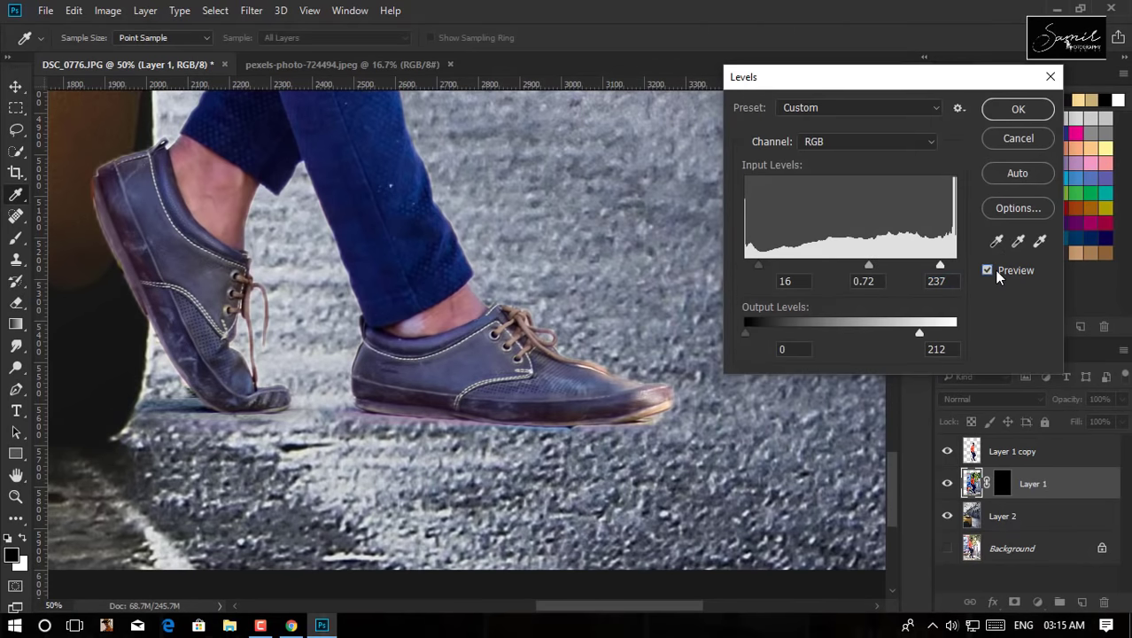
key(Return)
- Fit the image in the window and zoom around to inspect the toned shoe-shadow area
key(b)
key(ctrl+0)
scroll(516, 539, up, 2)
scroll(515, 539, up, 2)
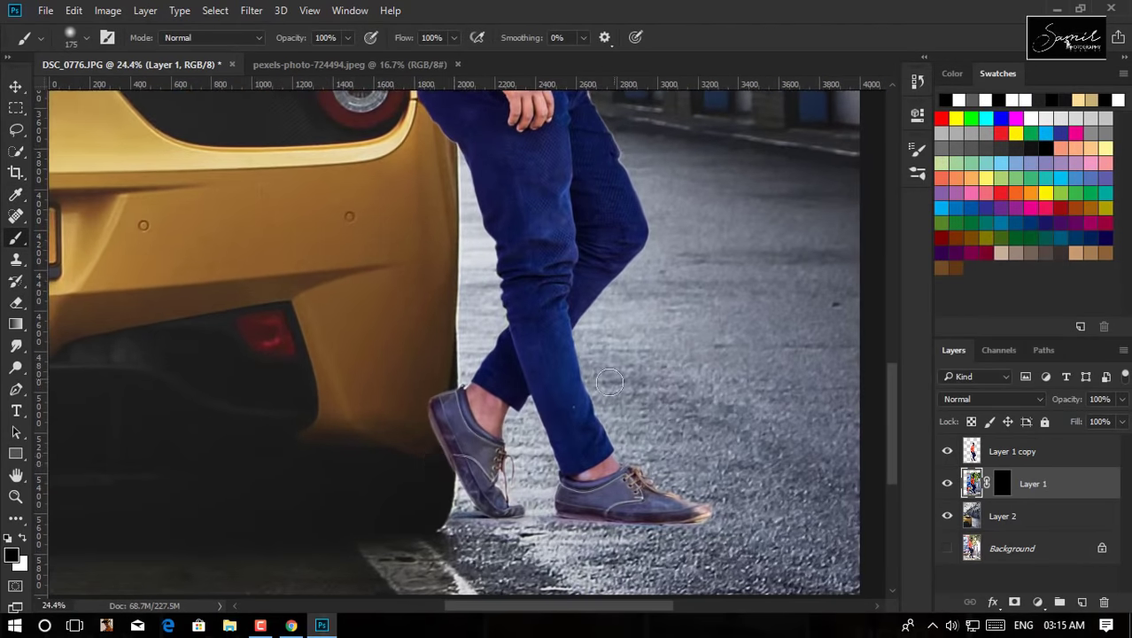
scroll(516, 539, down, 2)
scroll(596, 367, down, 3)
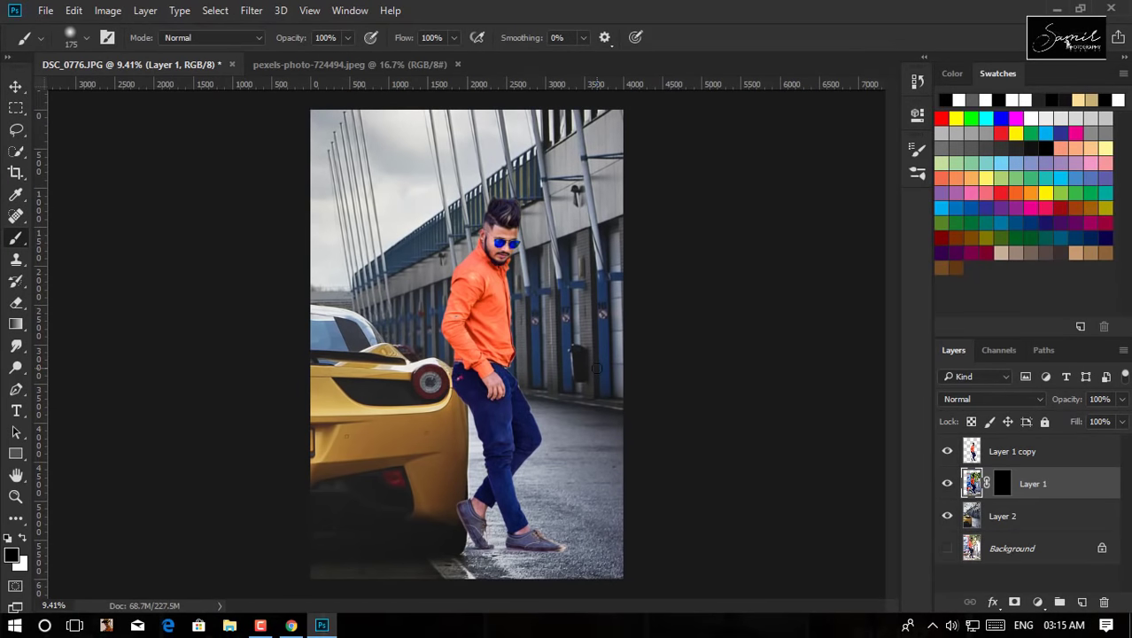
scroll(487, 447, up, 1)
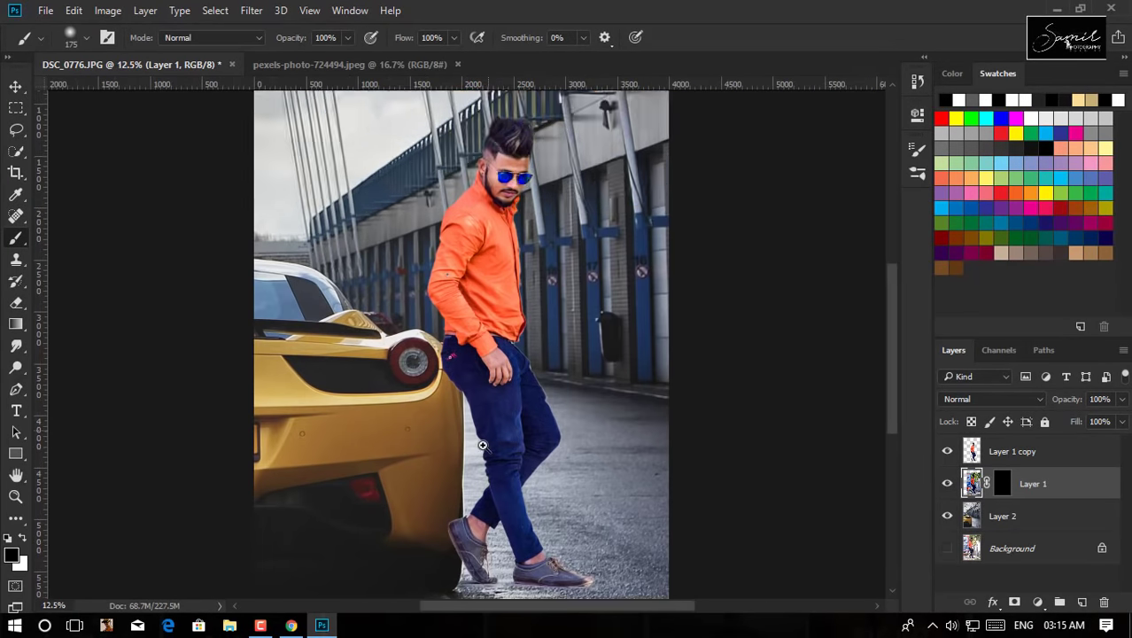
scroll(458, 420, down, 2)
scroll(341, 341, up, 2)
key(w)
scroll(503, 412, up, 2)
- Select the raised shoe up along the calf and copy it to Layer 3
scroll(504, 412, up, 2)
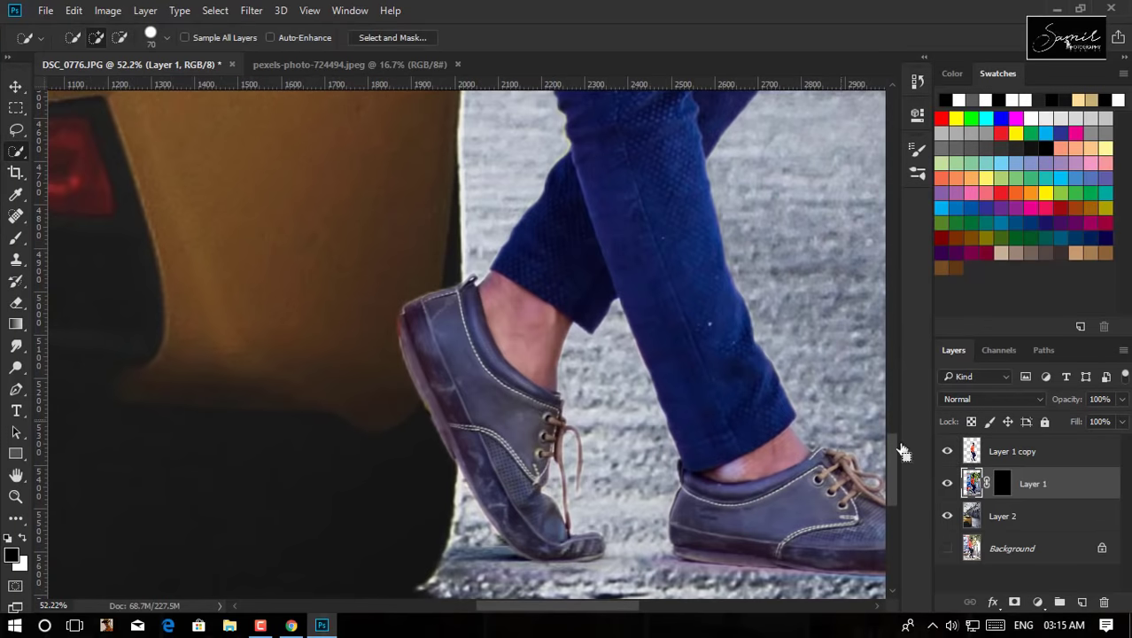
mouse_move(443, 304)
mouse_down()
mouse_move(509, 297)
mouse_move(572, 168)
mouse_up()
click(1026, 453)
key(ctrl+j)
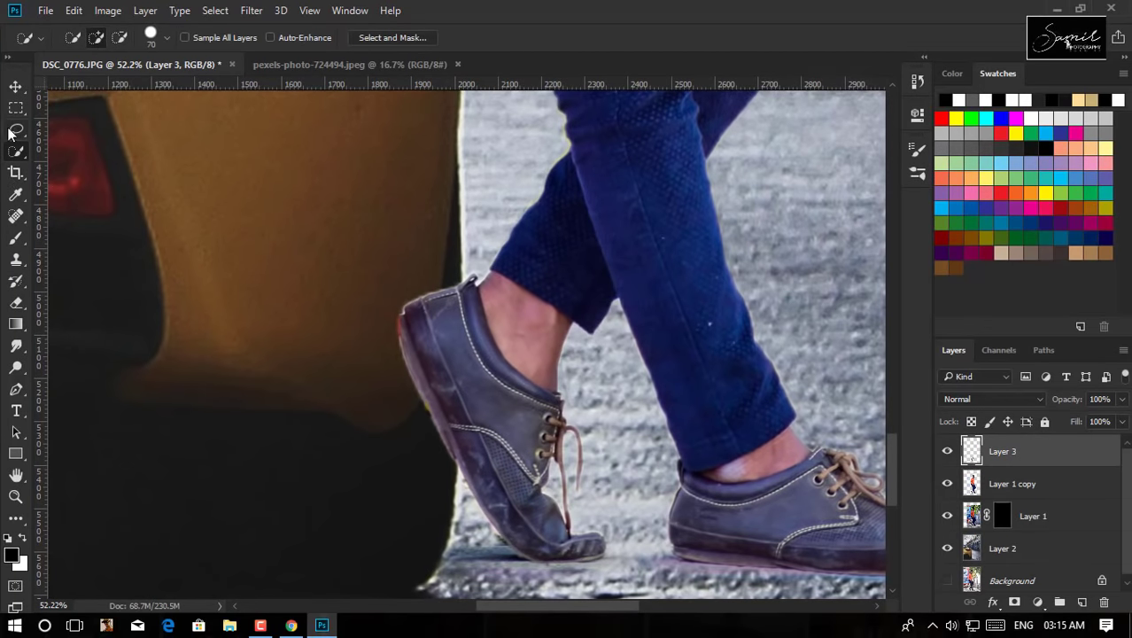
- Warp the copied shoe so it bends up toward the right against the car
key(ctrl+t)
right_click(436, 212)
click(479, 338)
mouse_move(409, 308)
mouse_down()
mouse_move(448, 258)
mouse_move(498, 278)
mouse_move(441, 273)
mouse_move(450, 266)
mouse_move(459, 280)
mouse_up()
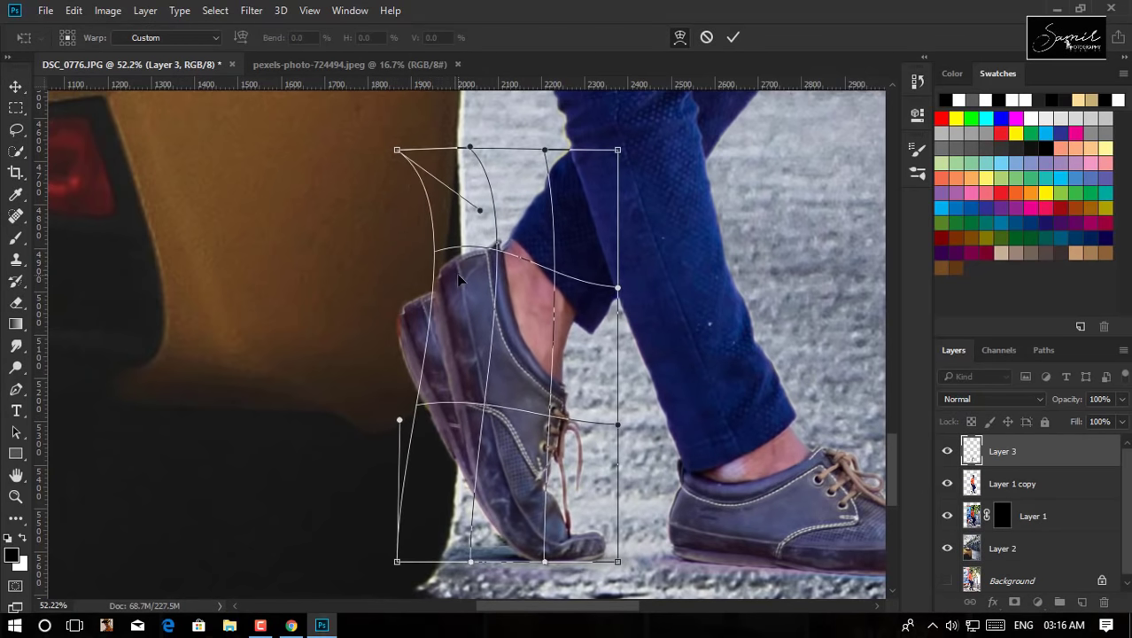
drag(618, 287, 627, 301)
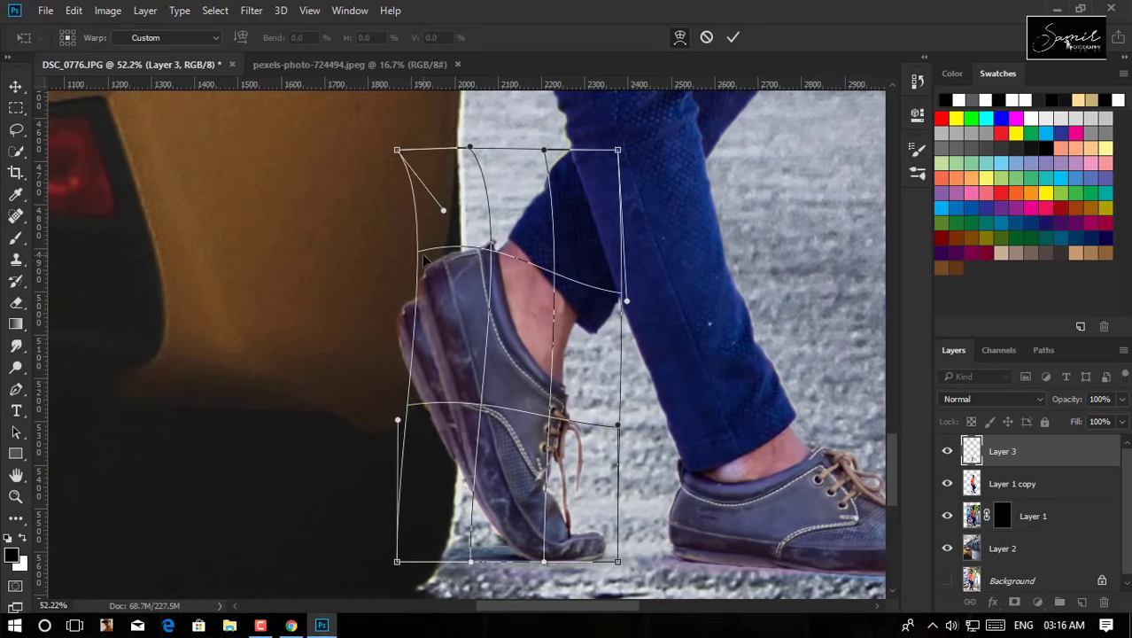
click(734, 36)
- Show Layer 1 copy and give it a white layer mask
click(947, 483)
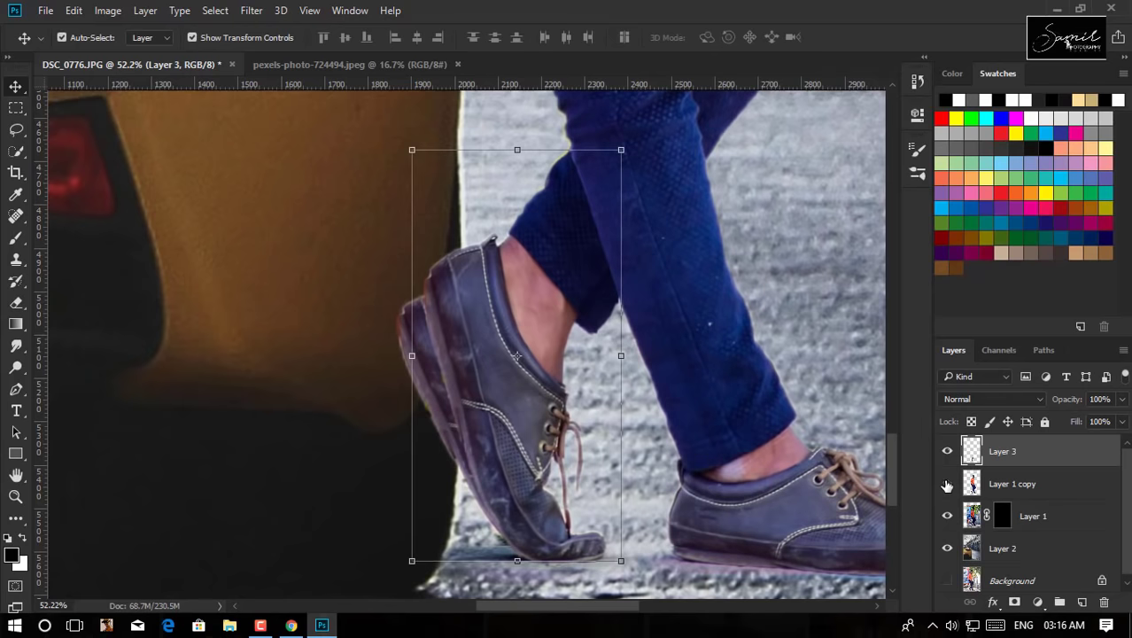
click(1015, 484)
click(1015, 602)
- Paint out the ghost edge beside the left shoe on Layer 1 copy's mask, then give Layer 3 a white mask
key(b)
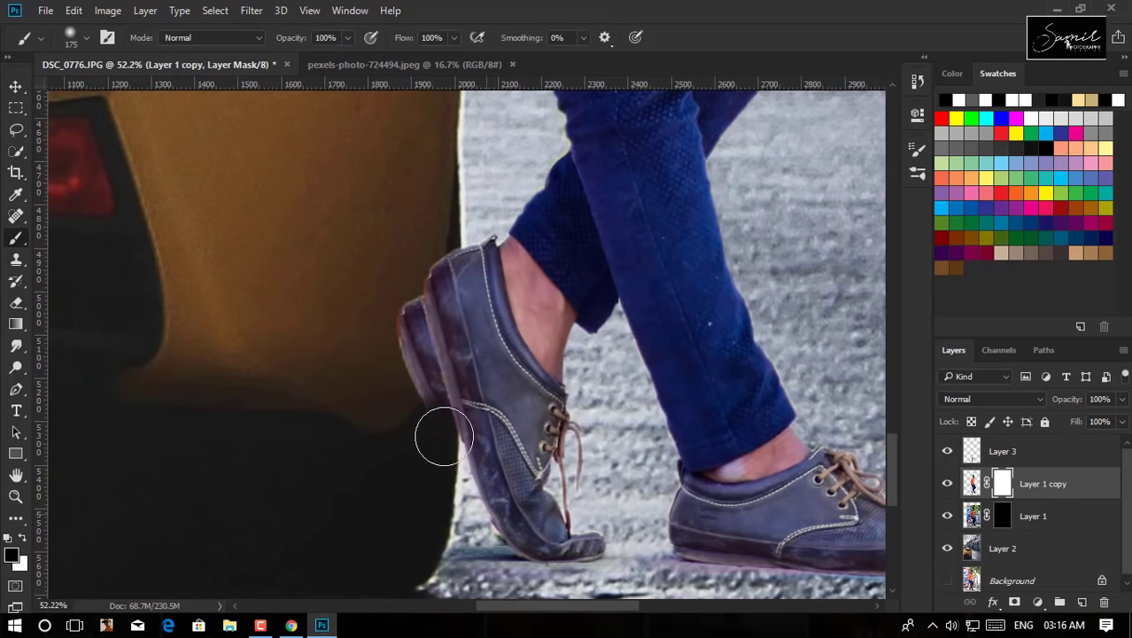
drag(435, 435, 485, 476)
click(1028, 451)
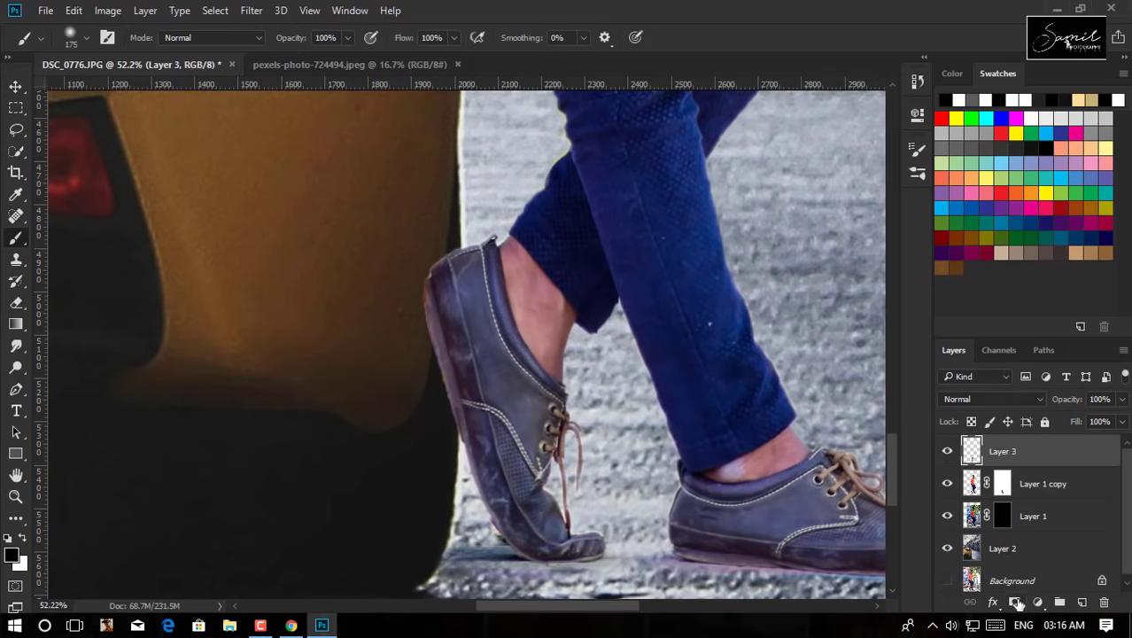
click(1014, 602)
- With a smaller brush, hide Layer 3's heel where it overlaps the car, then fit the image on screen
key(bracketleft)
key(bracketleft)
key(bracketleft)
drag(454, 235, 448, 268)
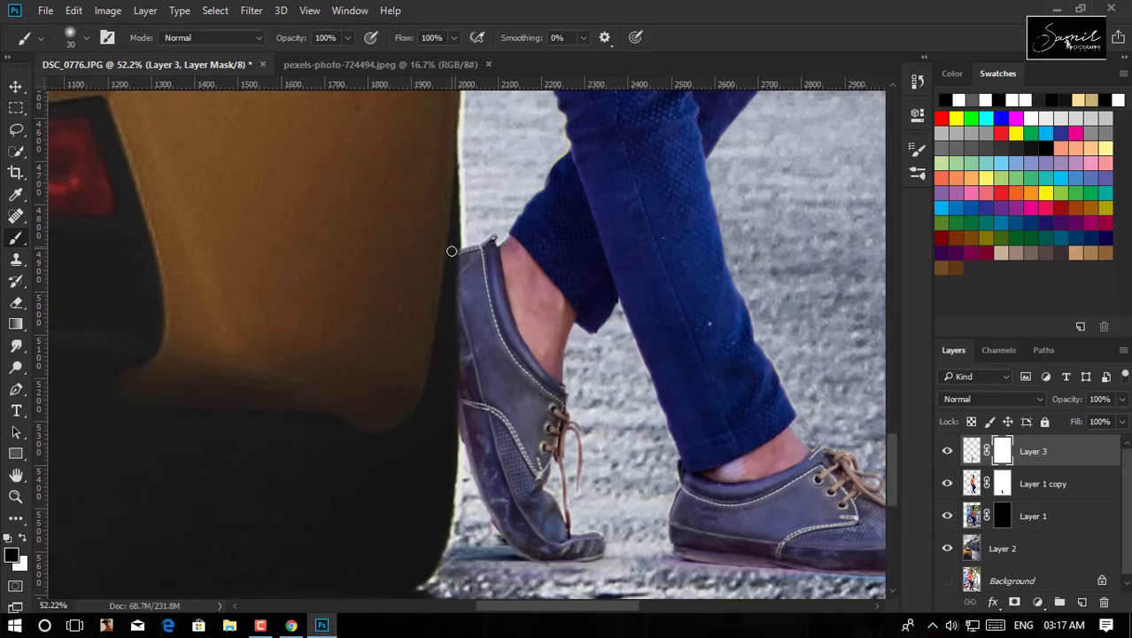
scroll(450, 349, down, 5)
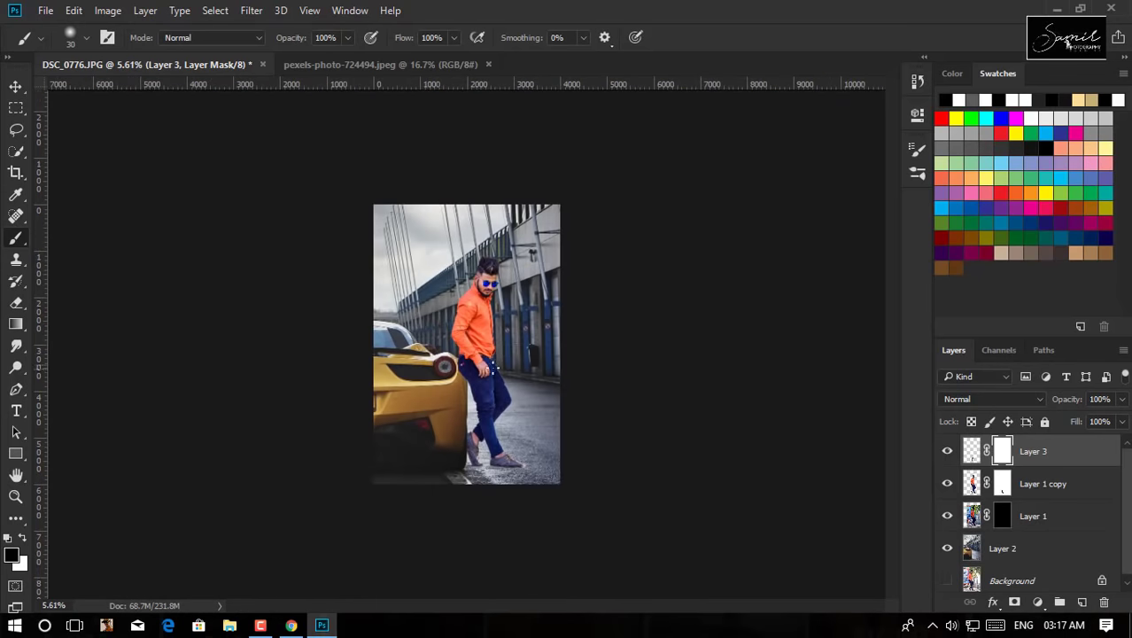
key(ctrl+0)
scroll(509, 319, down, 1)
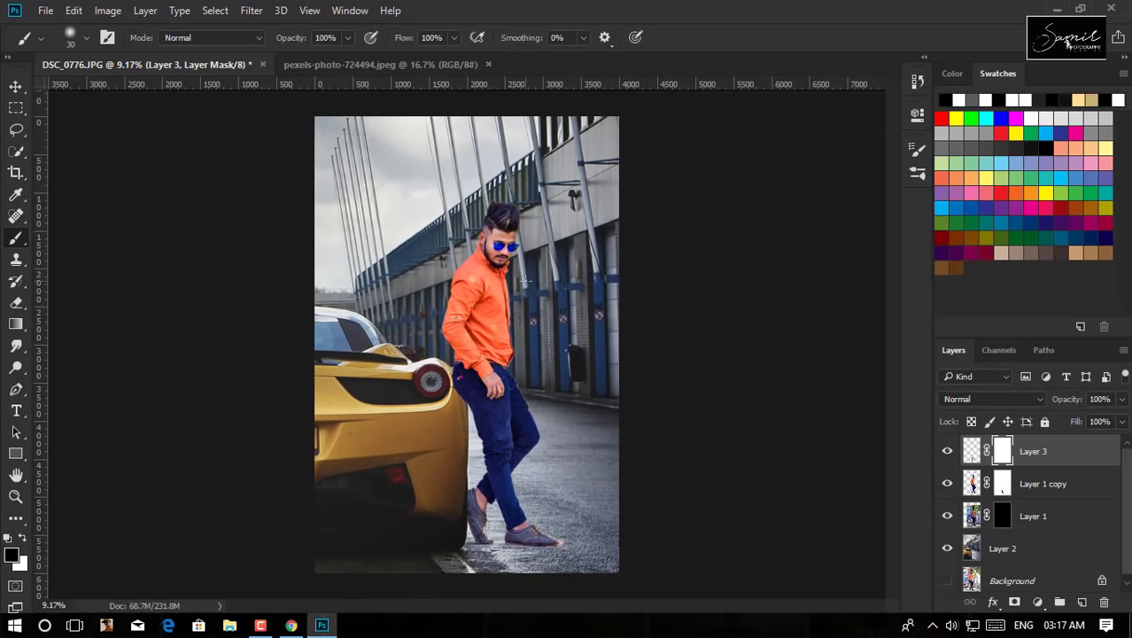
- Group Layer 3 and Layer 1 copy into Group 1, then duplicate and merge it into Group 1 copy
shift+click(1067, 484)
key(ctrl+g)
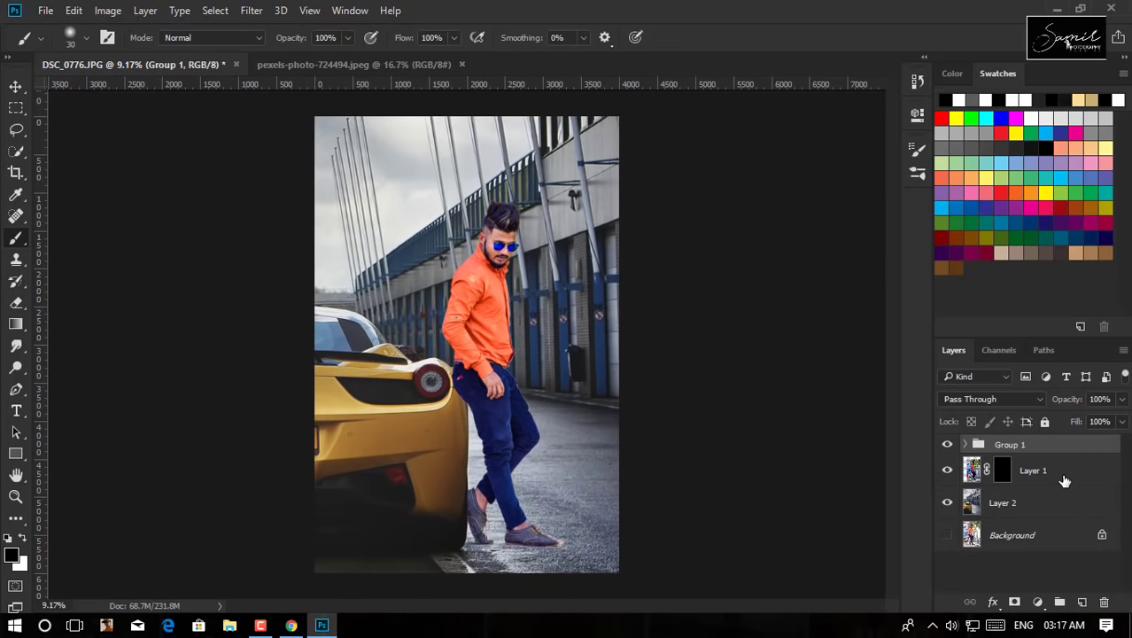
key(ctrl+j)
key(ctrl+e)
- Add a new Layer 4 with a dark gradient in Soft Light mode at 46% opacity
click(1082, 601)
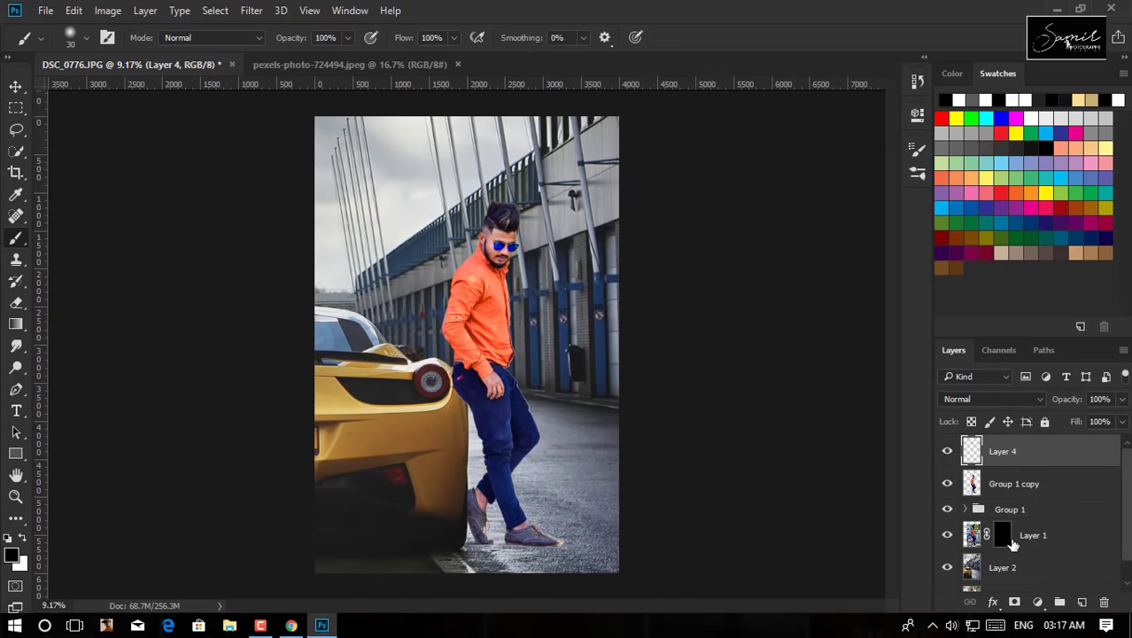
key(g)
drag(478, 514, 461, 284)
click(990, 399)
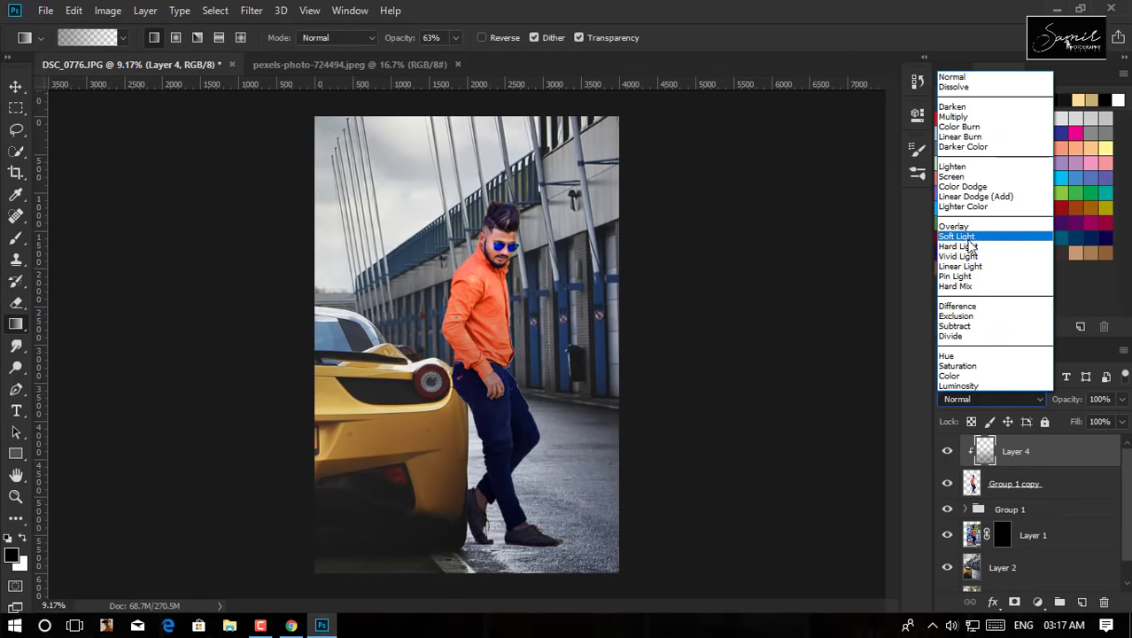
click(966, 232)
key(ctrl+plus)
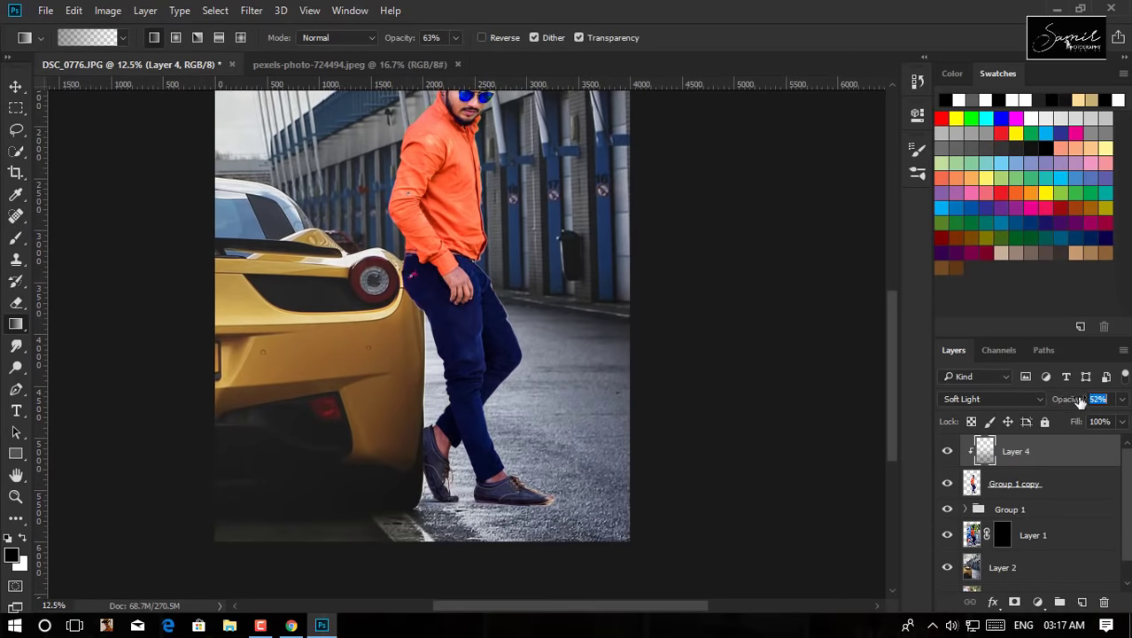
drag(1079, 400, 872, 393)
- Zoom in on the man's waist and give the merged Group 1 copy a white mask
key(ctrl+minus)
key(ctrl+plus)
key(ctrl+plus)
key(ctrl+plus)
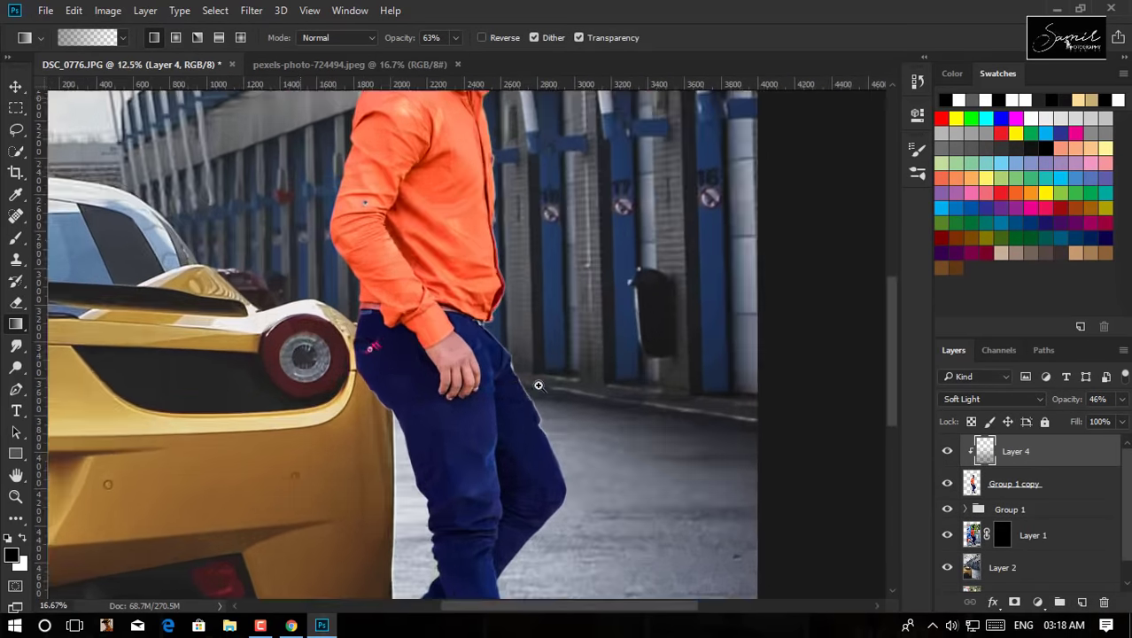
key(ctrl+plus)
key(ctrl+plus)
click(1045, 484)
click(1015, 601)
- Mask away the fringe and halo along the sleeve edge up toward the shoulder with a larger brush
key(b)
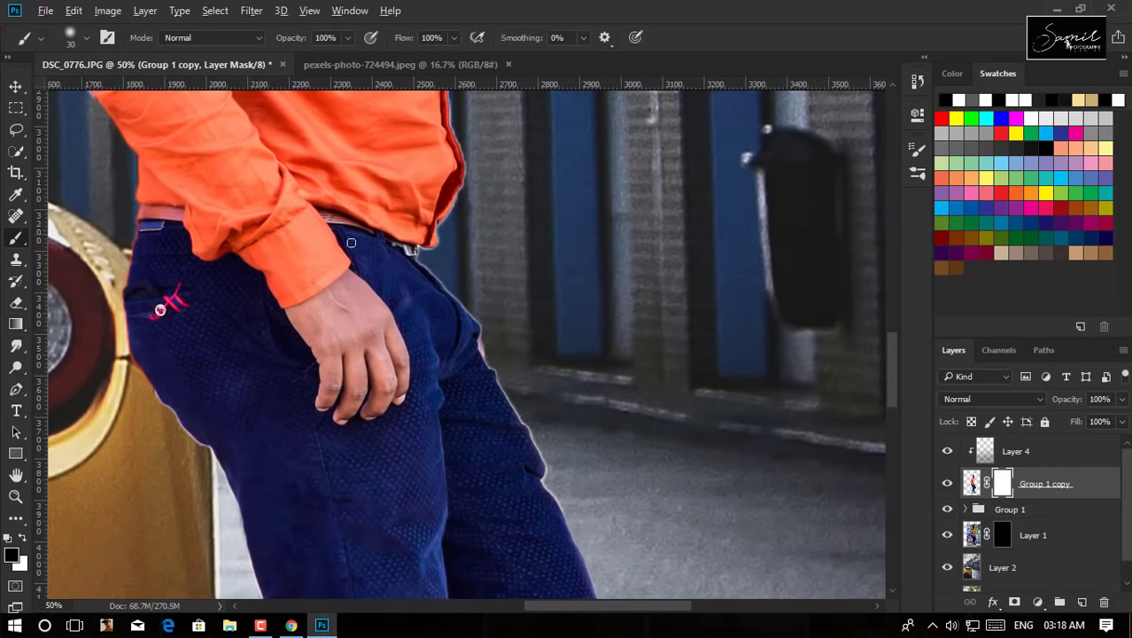
scroll(501, 249, up, 3)
scroll(525, 159, up, 2)
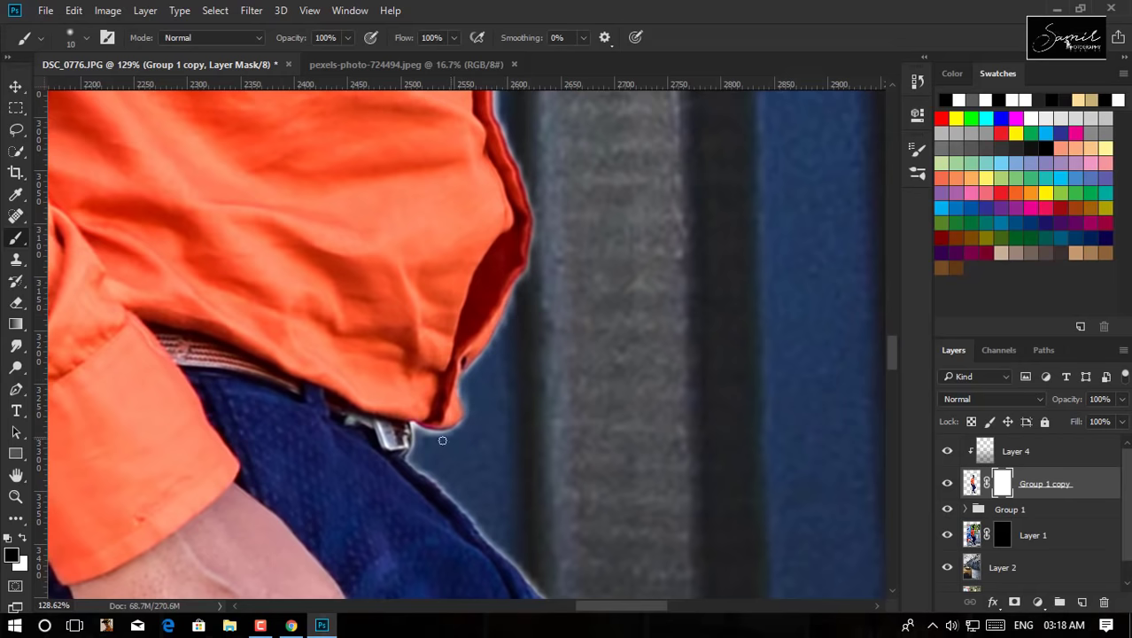
key(bracketright)
scroll(442, 440, down, 1)
scroll(513, 381, up, 2)
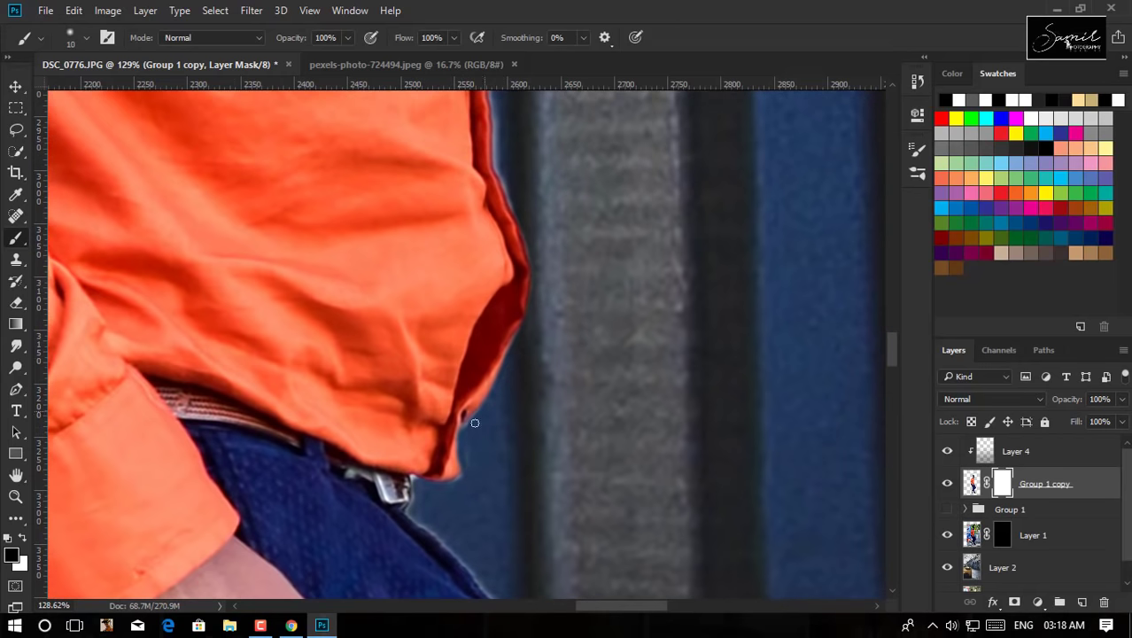
scroll(409, 510, down, 3)
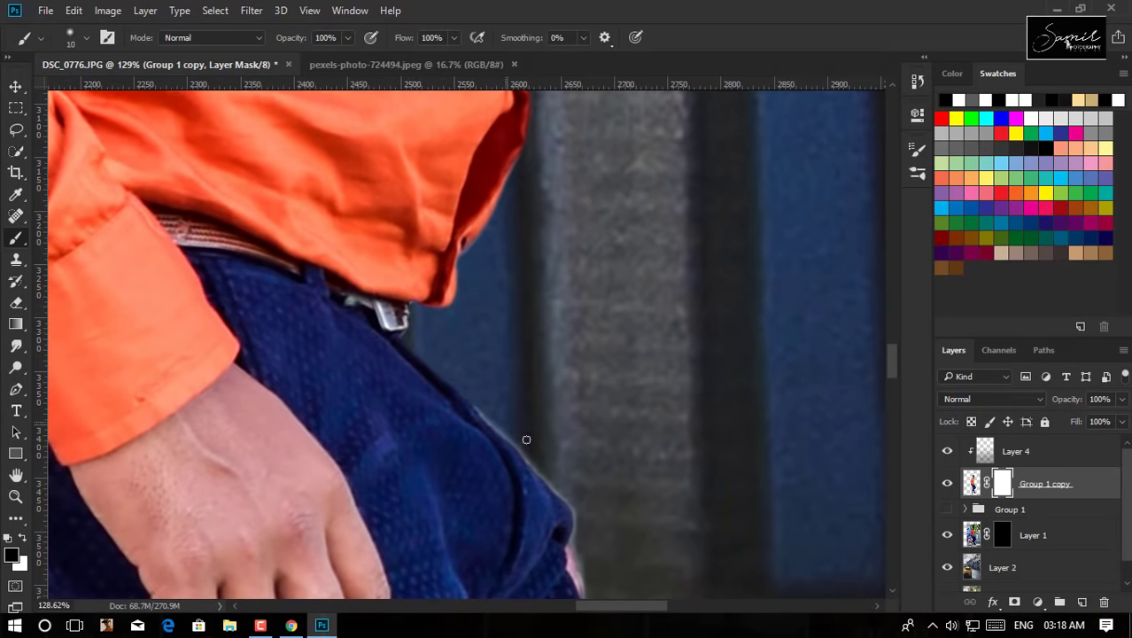
scroll(527, 440, down, 1)
scroll(512, 361, down, 1)
key(bracketright)
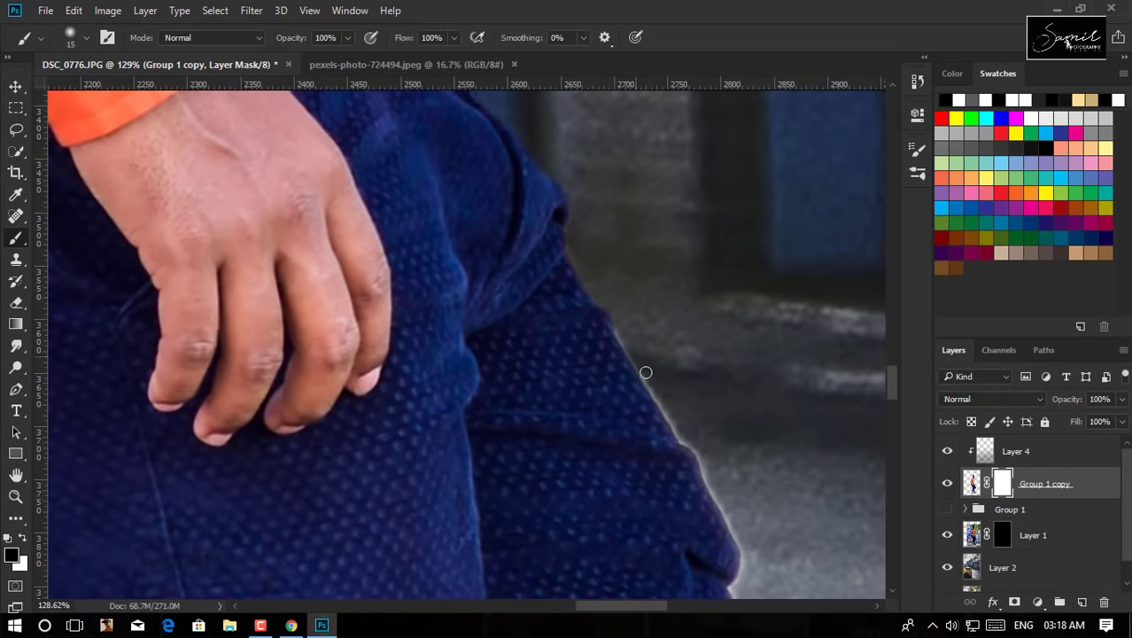
drag(725, 498, 404, 257)
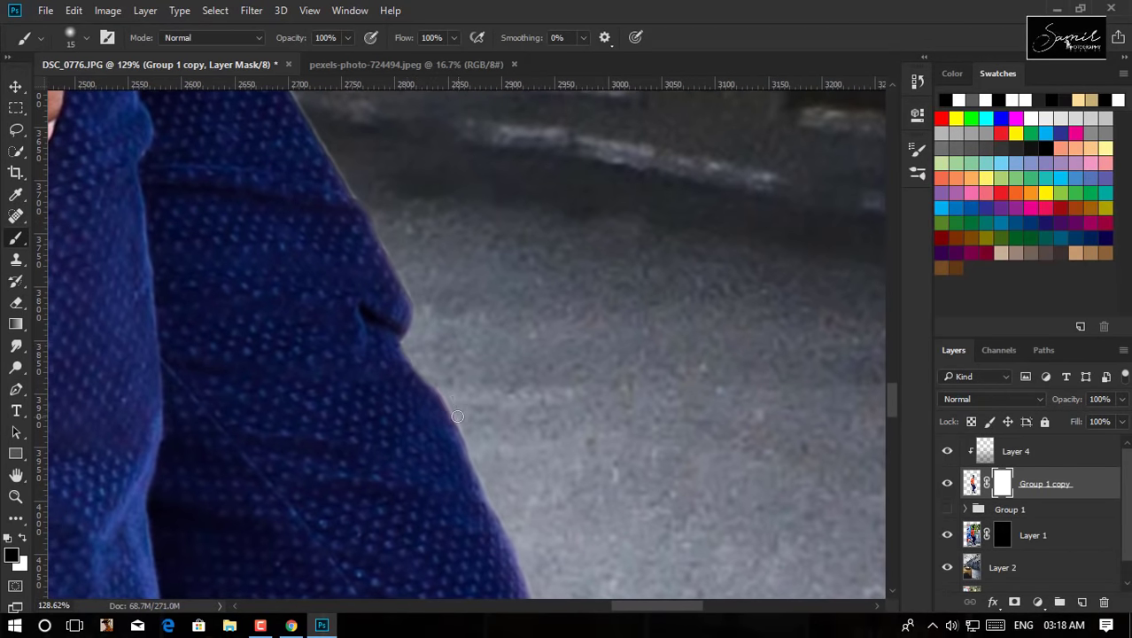
scroll(416, 283, up, 3)
scroll(415, 282, left, 3)
scroll(496, 412, left, 3)
scroll(356, 109, left, 5)
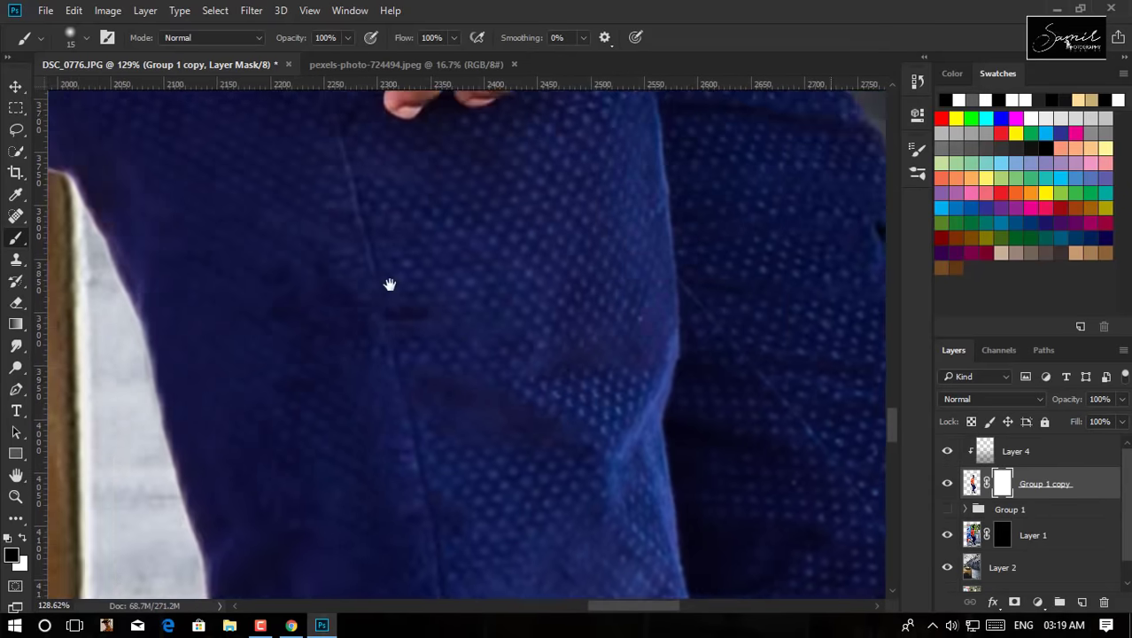
scroll(389, 285, left, 5)
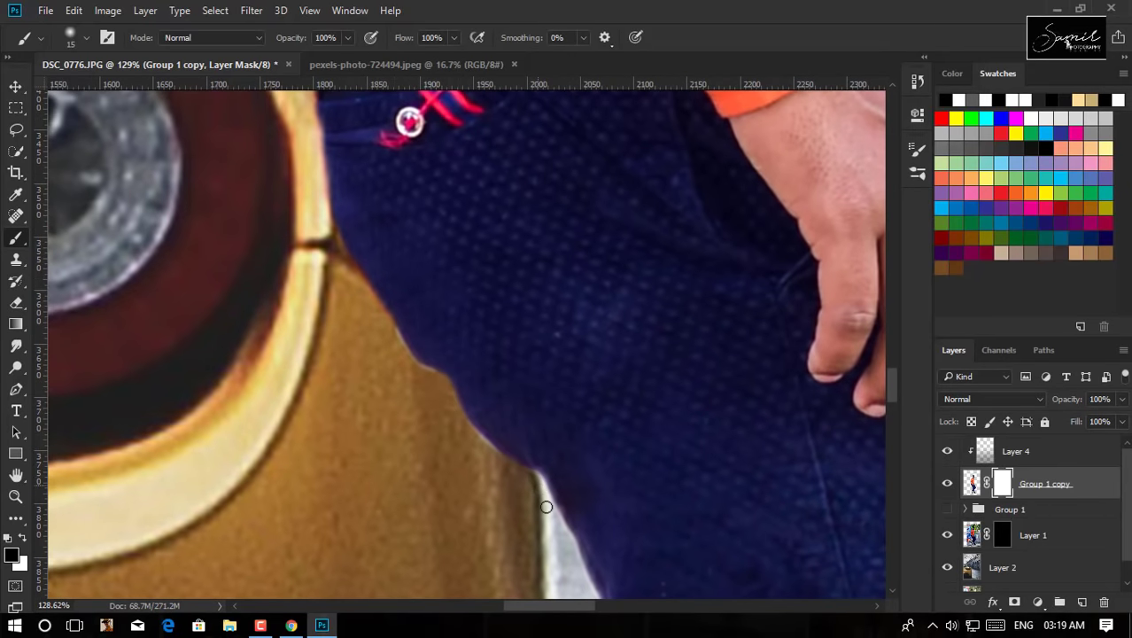
scroll(255, 253, up, 5)
scroll(352, 232, up, 3)
scroll(351, 232, left, 2)
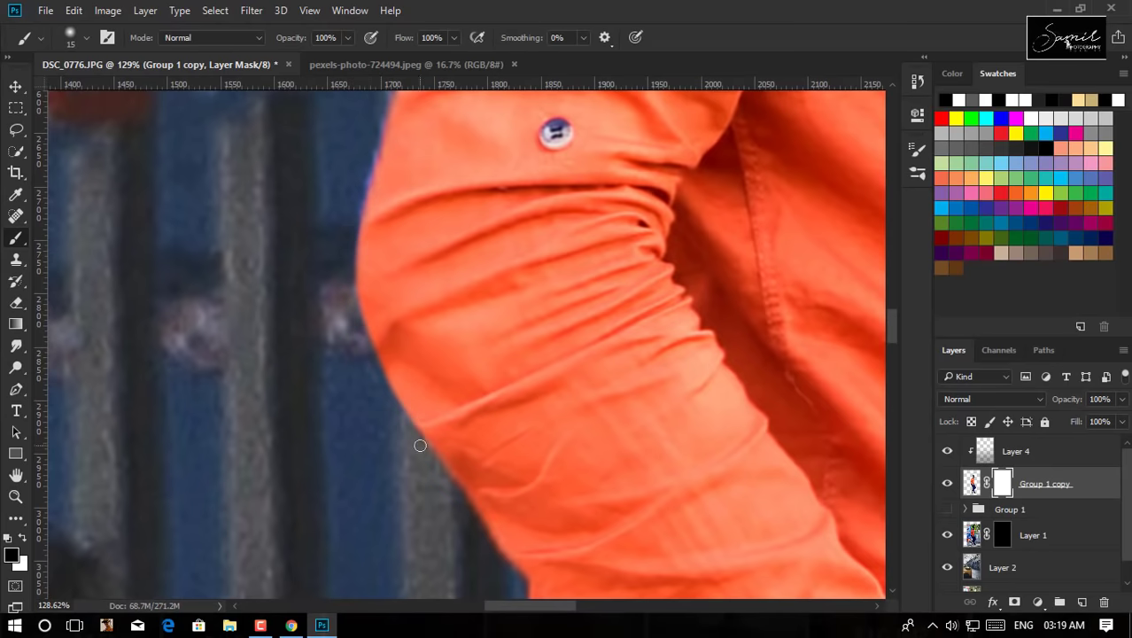
scroll(375, 201, up, 3)
drag(375, 201, 353, 374)
scroll(375, 202, up, 3)
scroll(375, 202, right, 1)
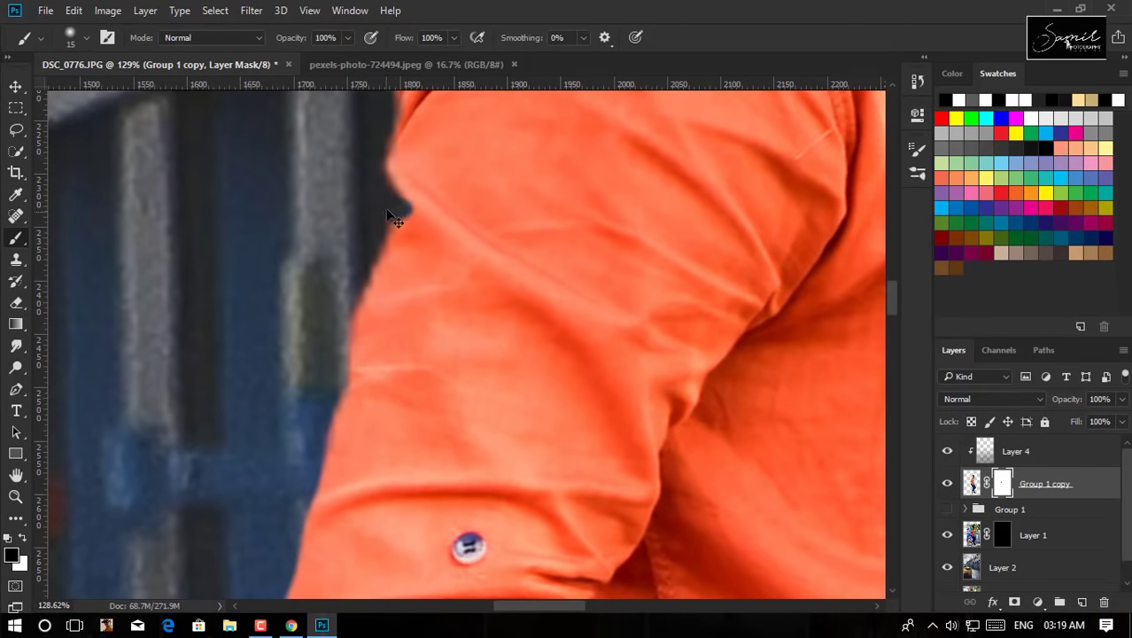
drag(393, 205, 333, 425)
scroll(364, 189, up, 3)
drag(365, 190, 352, 291)
- Remove the pale fringe along the edge of the sunglasses
scroll(352, 291, up, 3)
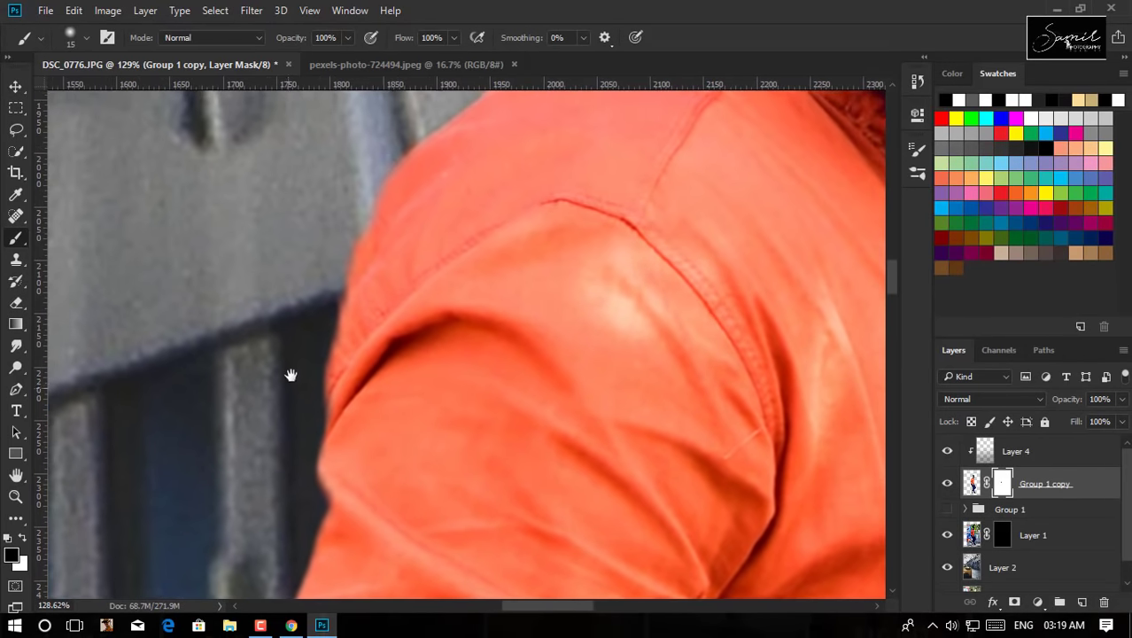
scroll(340, 257, up, 3)
scroll(340, 257, right, 3)
scroll(488, 127, up, 1)
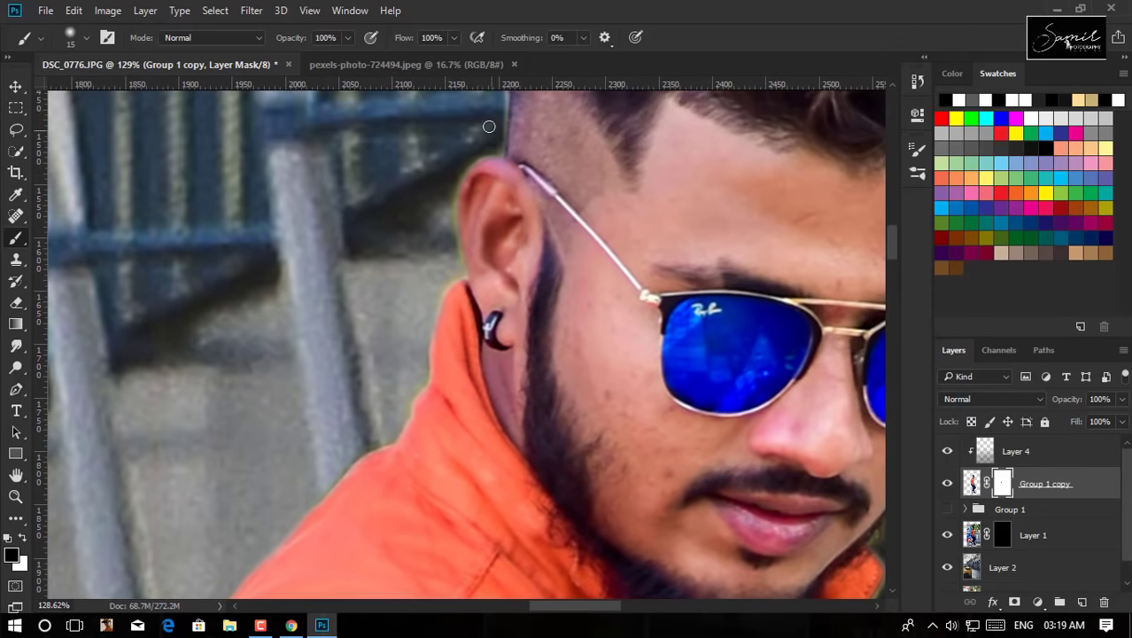
scroll(338, 474, up, 2)
scroll(338, 474, right, 1)
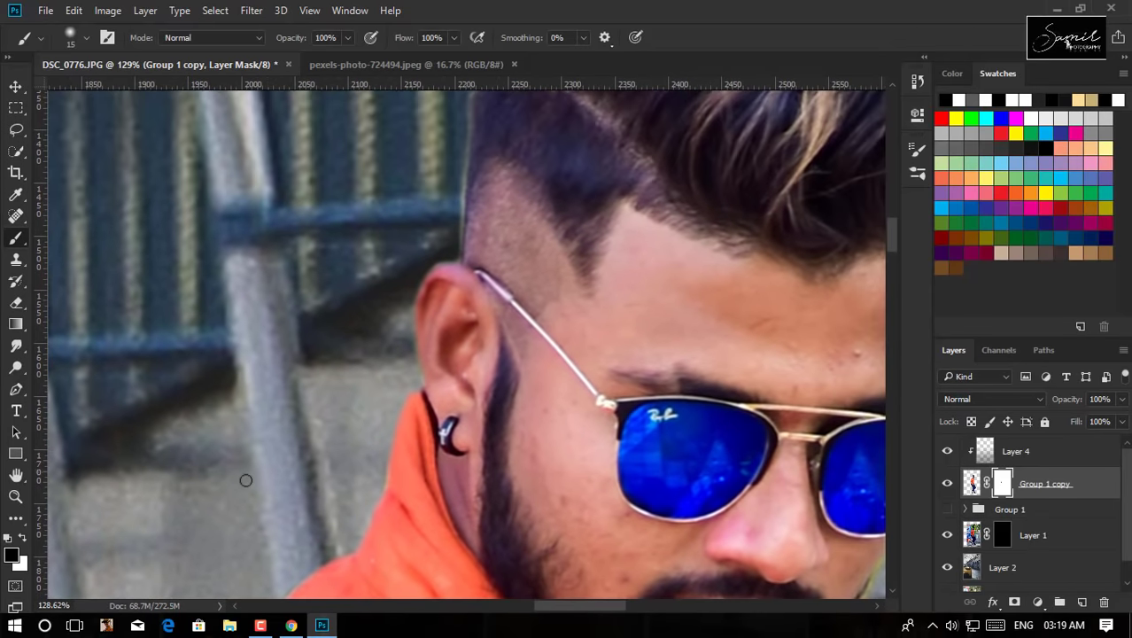
scroll(420, 395, up, 2)
scroll(476, 251, up, 1)
scroll(461, 333, up, 1)
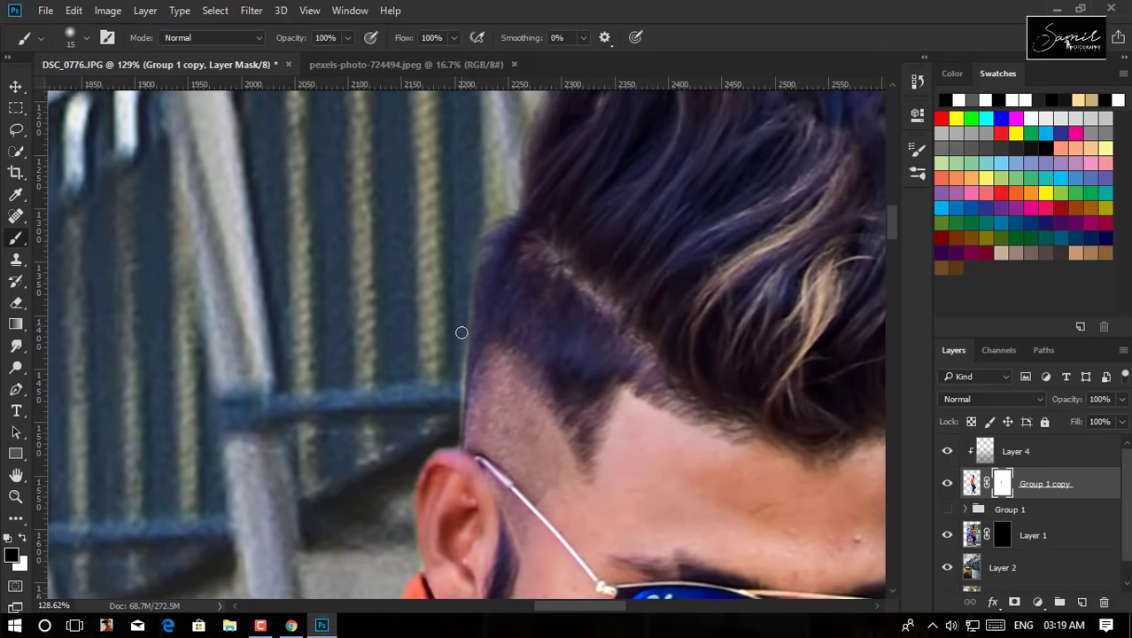
scroll(456, 441, down, 1)
scroll(515, 247, up, 3)
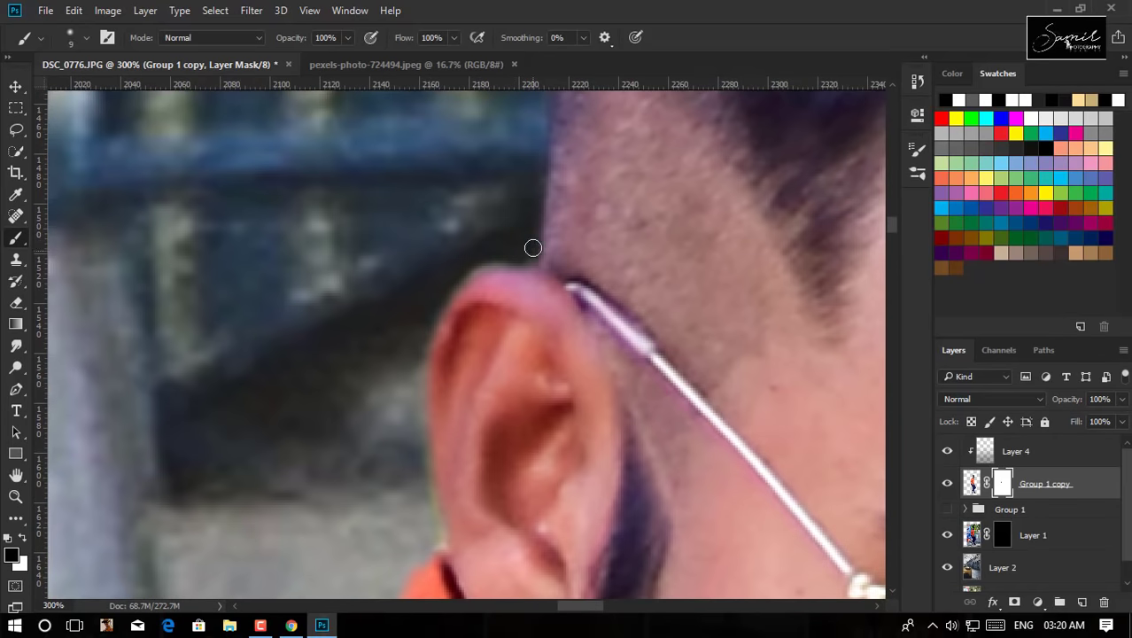
scroll(407, 382, down, 3)
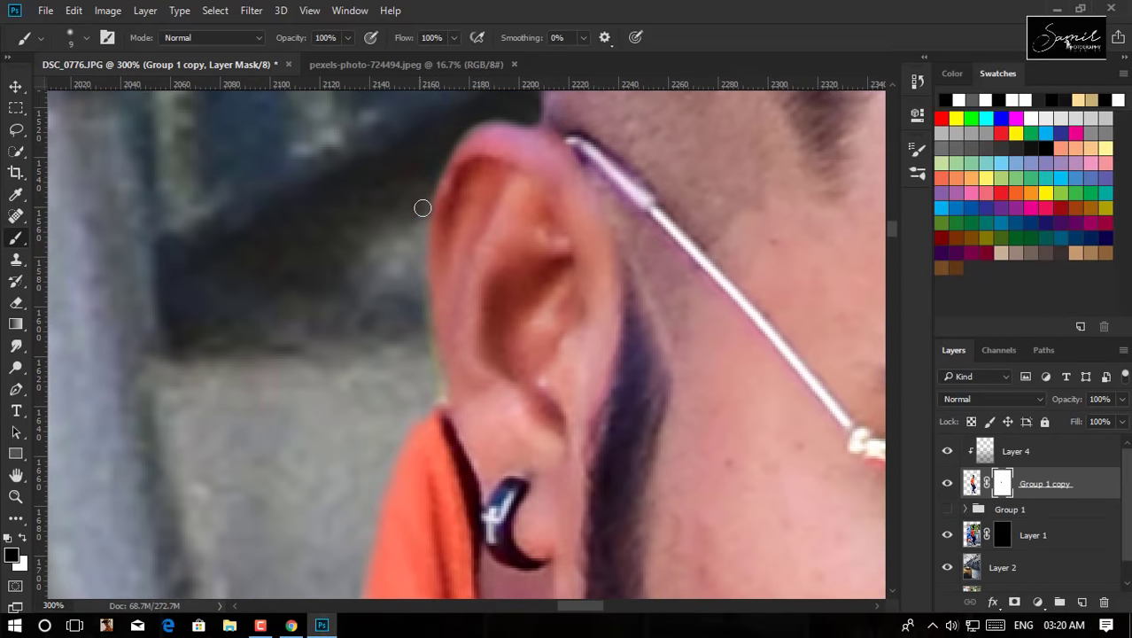
scroll(416, 387, down, 1)
scroll(397, 301, down, 3)
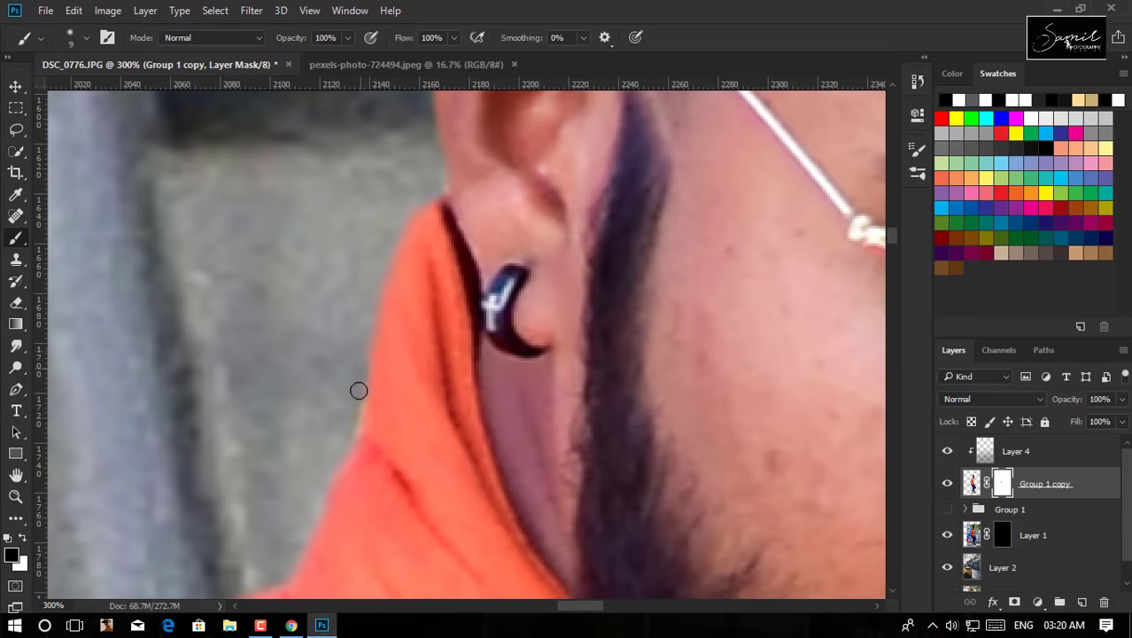
scroll(359, 389, down, 3)
scroll(296, 370, down, 3)
scroll(528, 284, up, 3)
scroll(532, 204, up, 3)
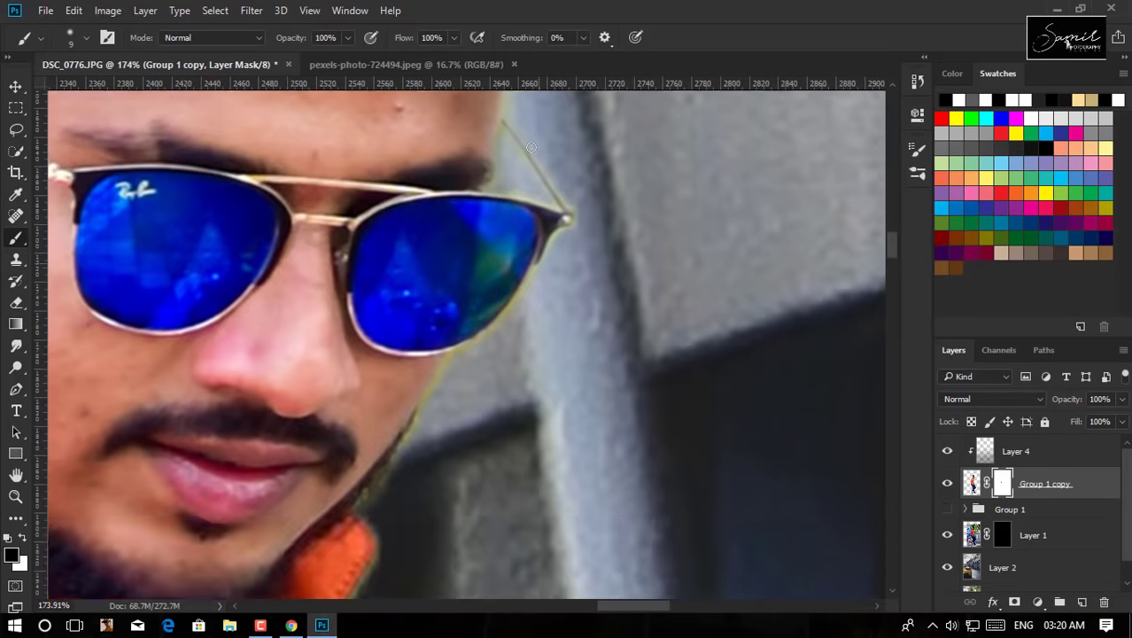
scroll(542, 125, up, 2)
scroll(655, 336, up, 3)
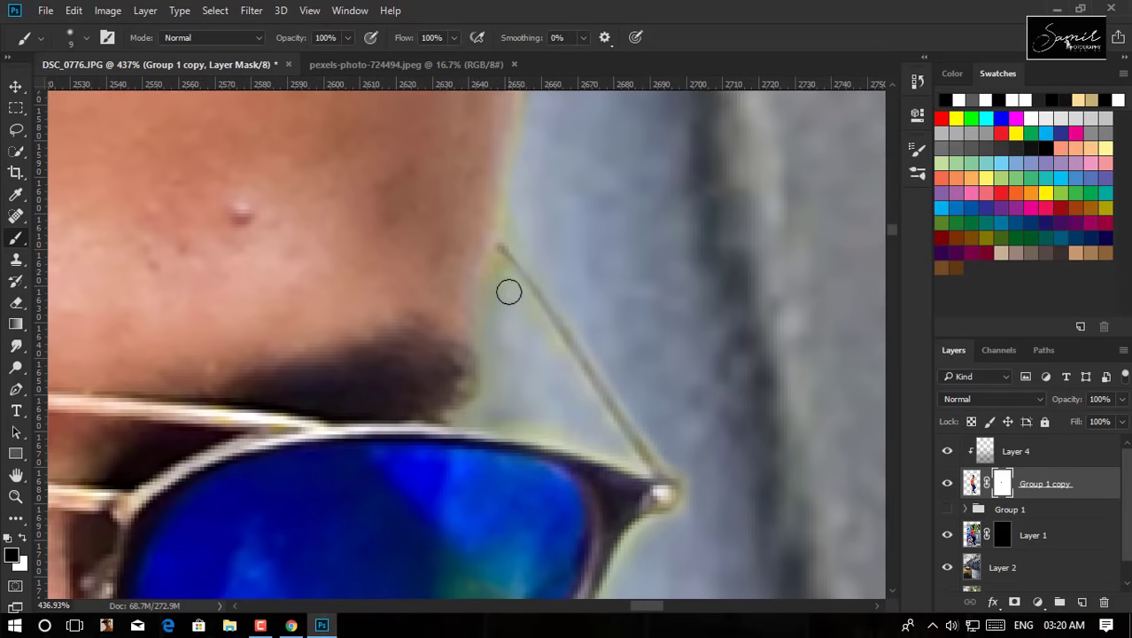
drag(480, 415, 610, 449)
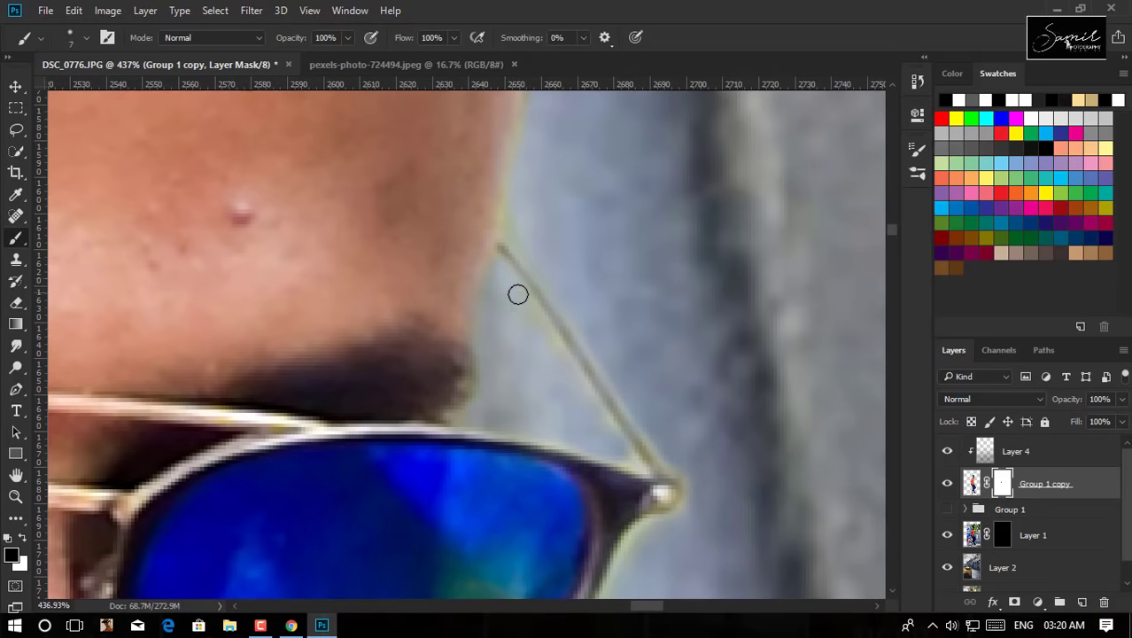
- Clean the chin and collar edge, restoring the collar in white and hiding the greenish streak in black
scroll(663, 258, down, 3)
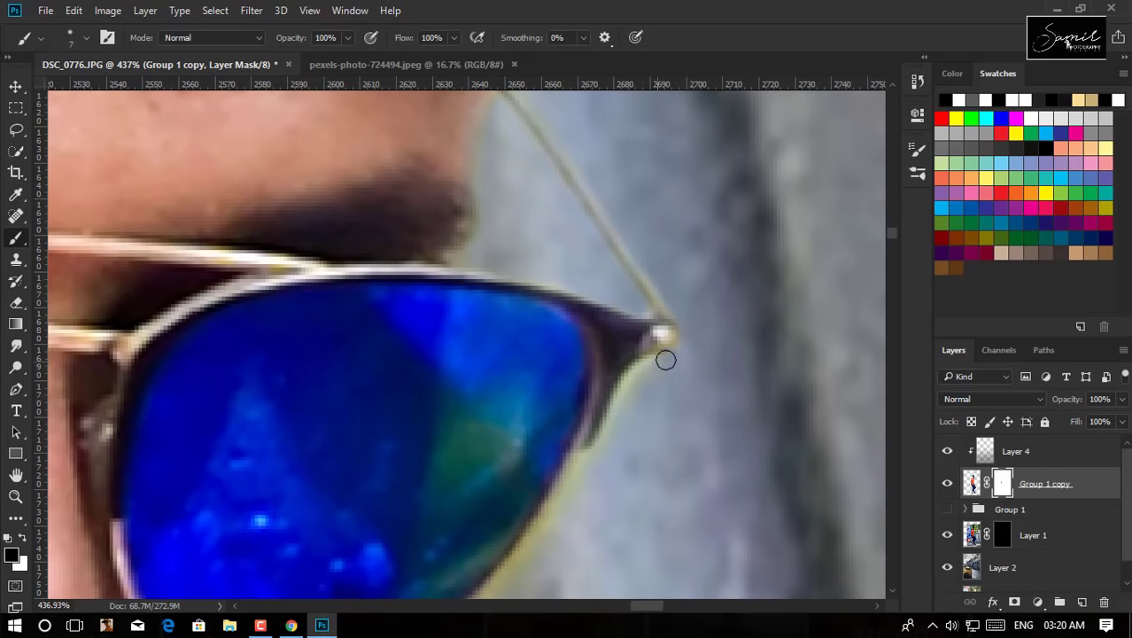
scroll(666, 359, down, 2)
scroll(605, 382, down, 1)
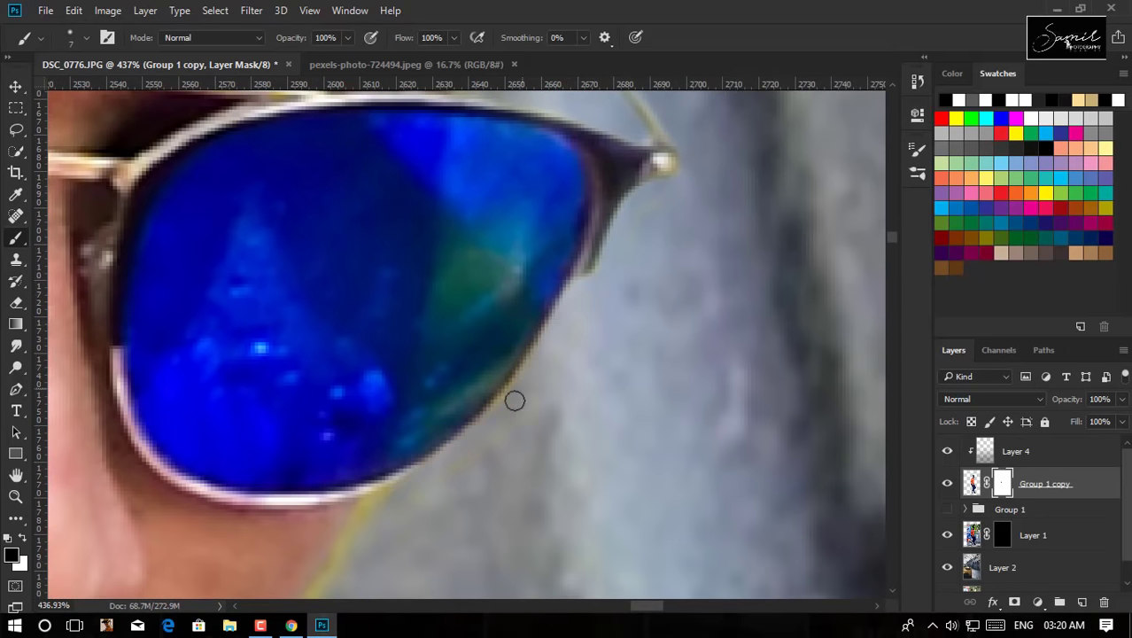
scroll(515, 402, down, 3)
drag(361, 346, 570, 142)
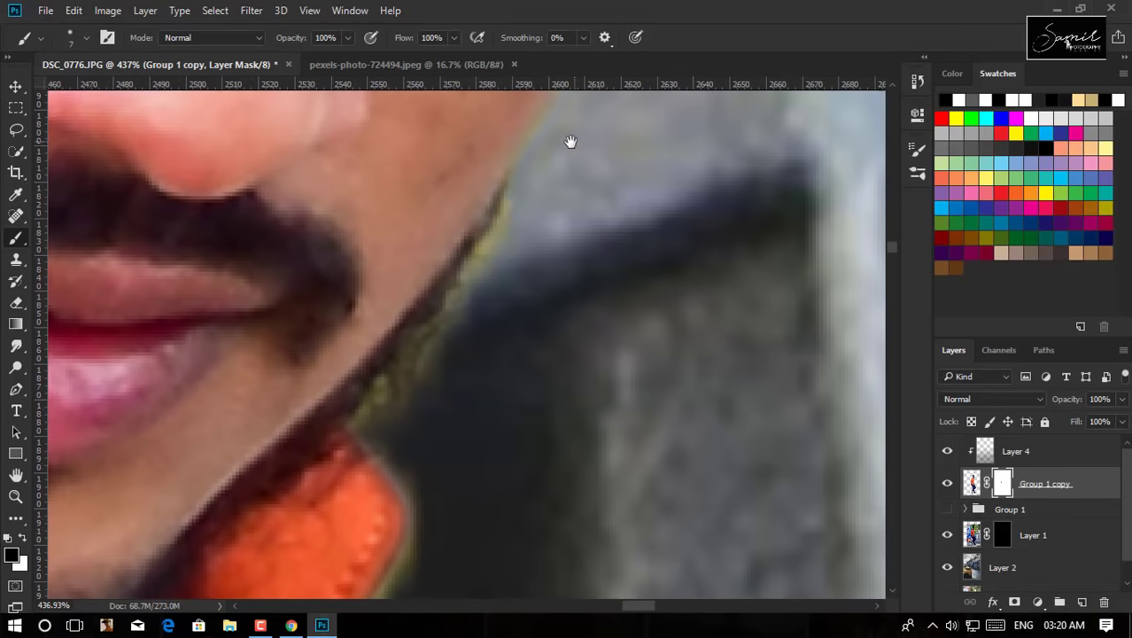
drag(376, 437, 353, 313)
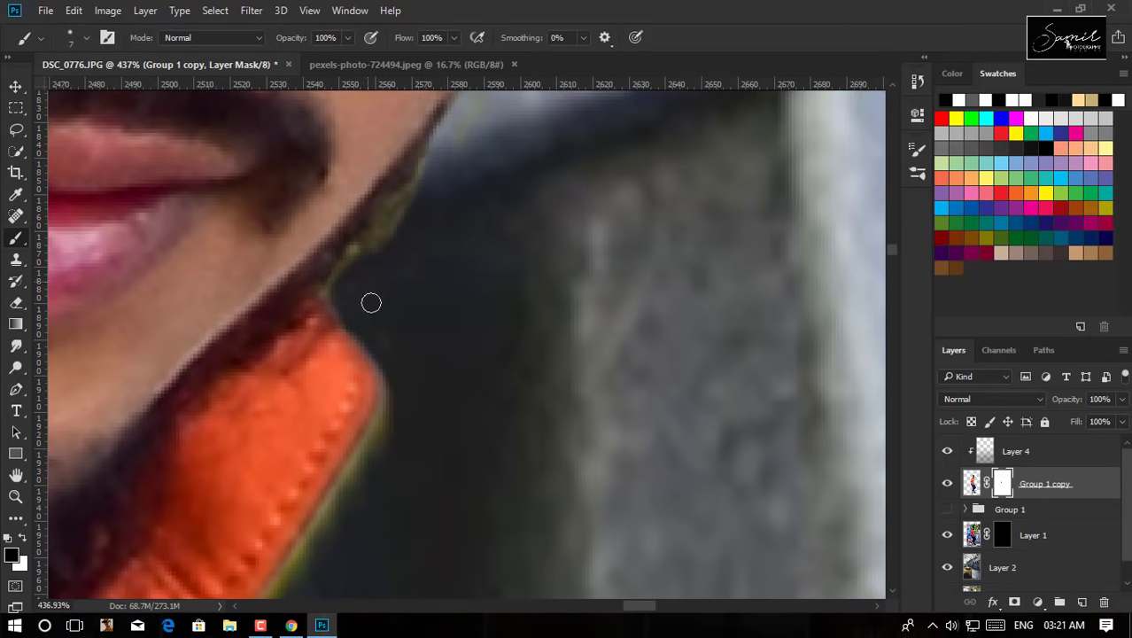
drag(385, 367, 347, 488)
drag(408, 417, 580, 252)
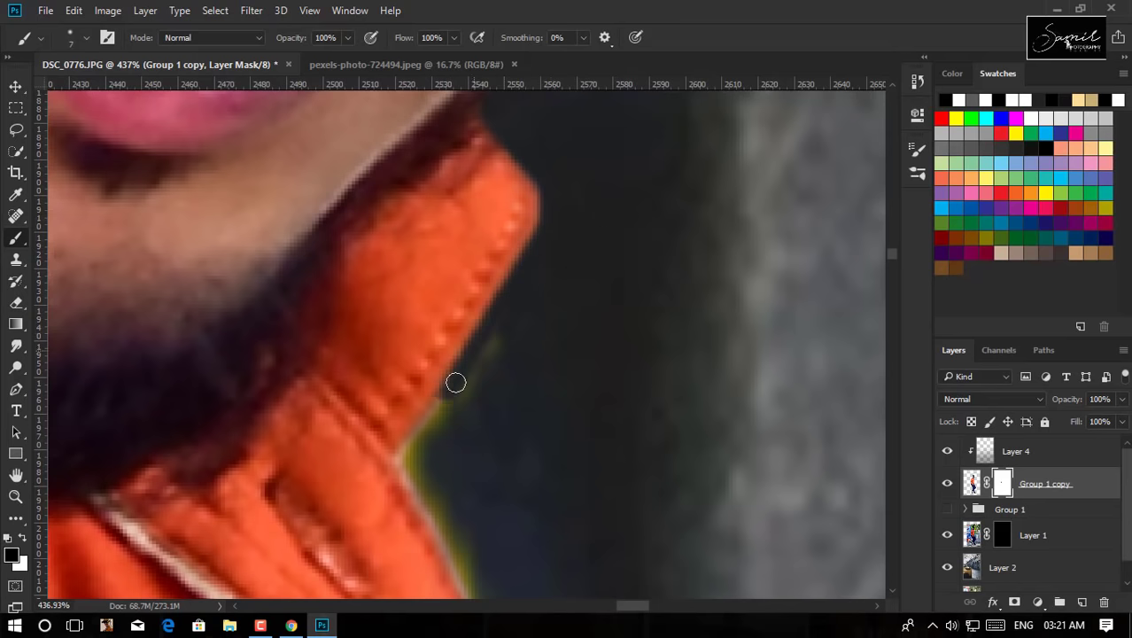
key(x)
drag(404, 427, 436, 355)
key(x)
drag(478, 395, 505, 313)
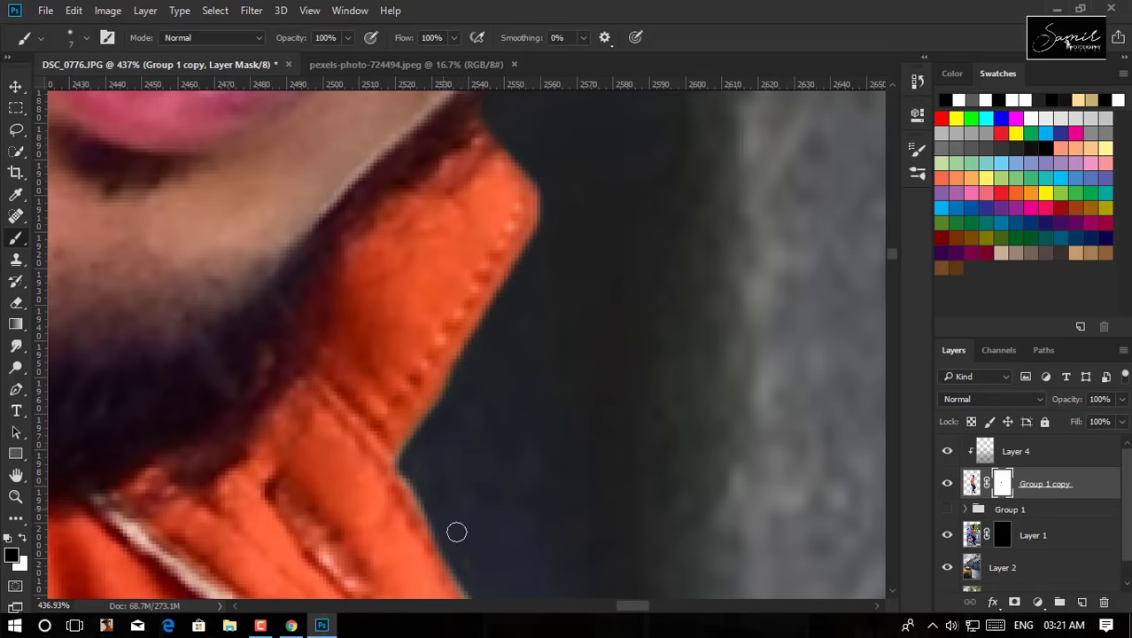
- Trim the fringe and halo along the jacket edge down to its lower part
scroll(456, 531, down, 3)
mouse_move(478, 354)
mouse_down()
mouse_move(460, 374)
mouse_move(483, 336)
mouse_move(362, 451)
mouse_up()
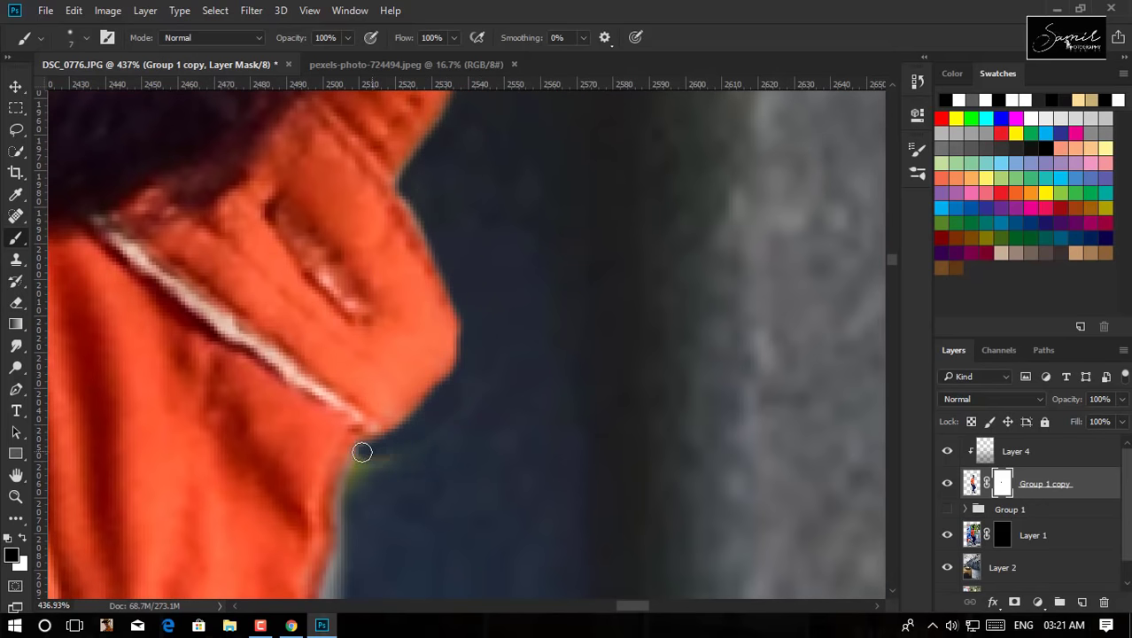
scroll(361, 452, down, 3)
drag(411, 333, 443, 460)
scroll(443, 460, down, 3)
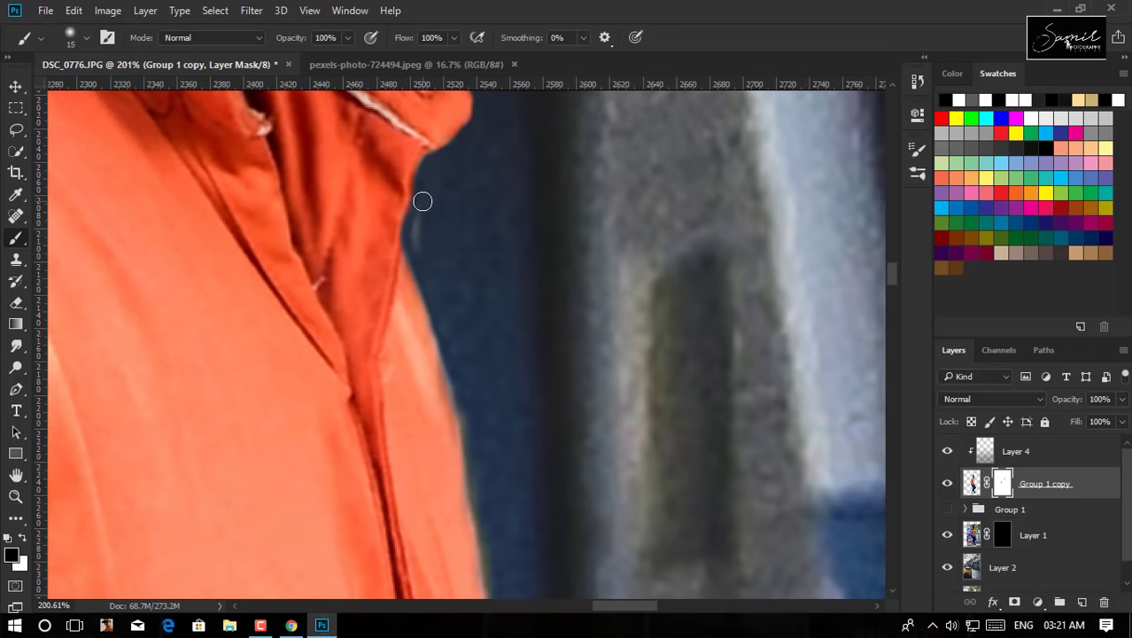
drag(422, 197, 486, 478)
scroll(486, 479, down, 3)
scroll(479, 235, down, 3)
drag(462, 245, 505, 470)
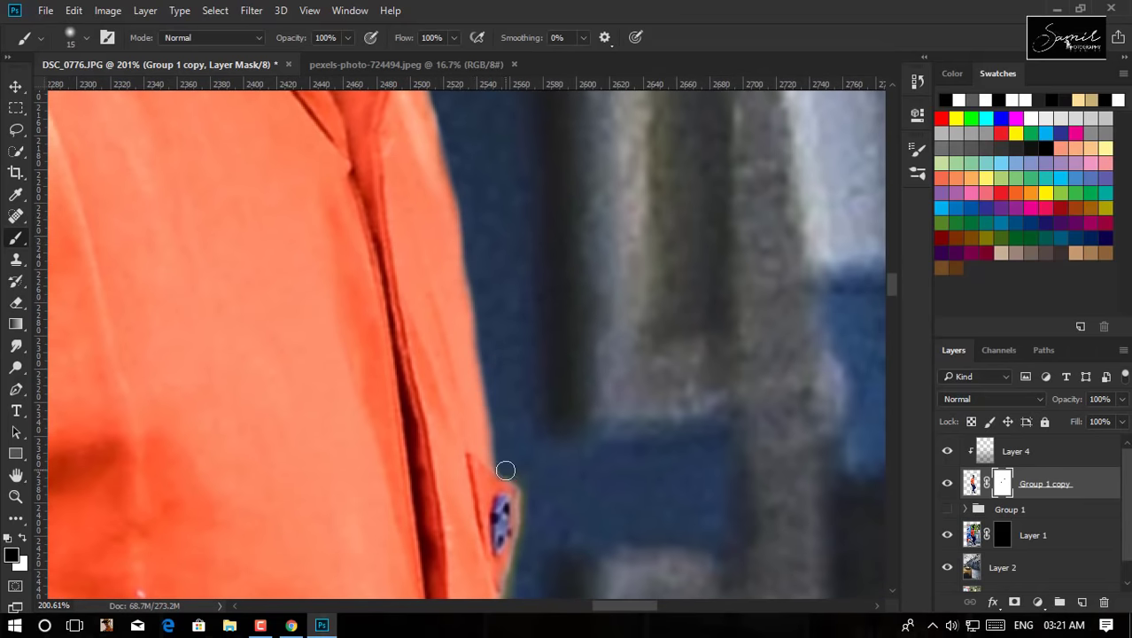
scroll(505, 470, down, 3)
scroll(518, 310, down, 2)
drag(515, 124, 536, 468)
scroll(536, 468, down, 3)
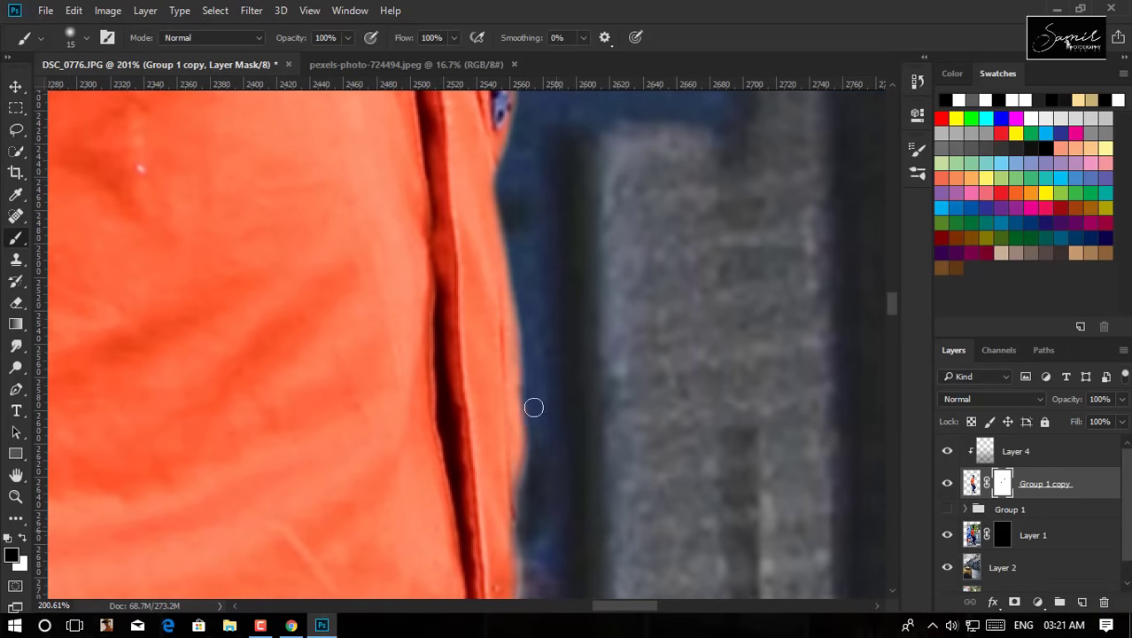
scroll(534, 404, down, 3)
drag(527, 316, 509, 469)
scroll(508, 470, down, 3)
mouse_move(511, 110)
mouse_down()
mouse_move(505, 246)
mouse_move(542, 453)
mouse_up()
scroll(543, 454, down, 3)
drag(529, 160, 554, 399)
scroll(567, 403, down, 3)
scroll(586, 433, down, 3)
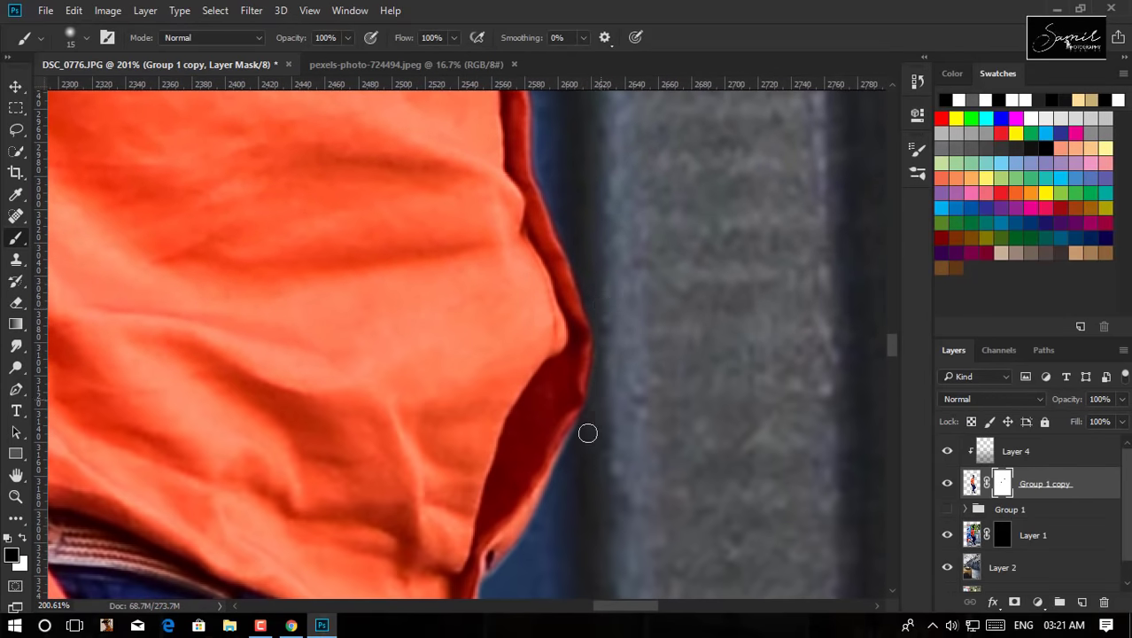
scroll(587, 432, down, 3)
scroll(566, 387, down, 5)
scroll(558, 347, down, 3)
- Add a clipped Brightness/Contrast adjustment to Group 1 copy with brightness -53
scroll(550, 514, up, 2)
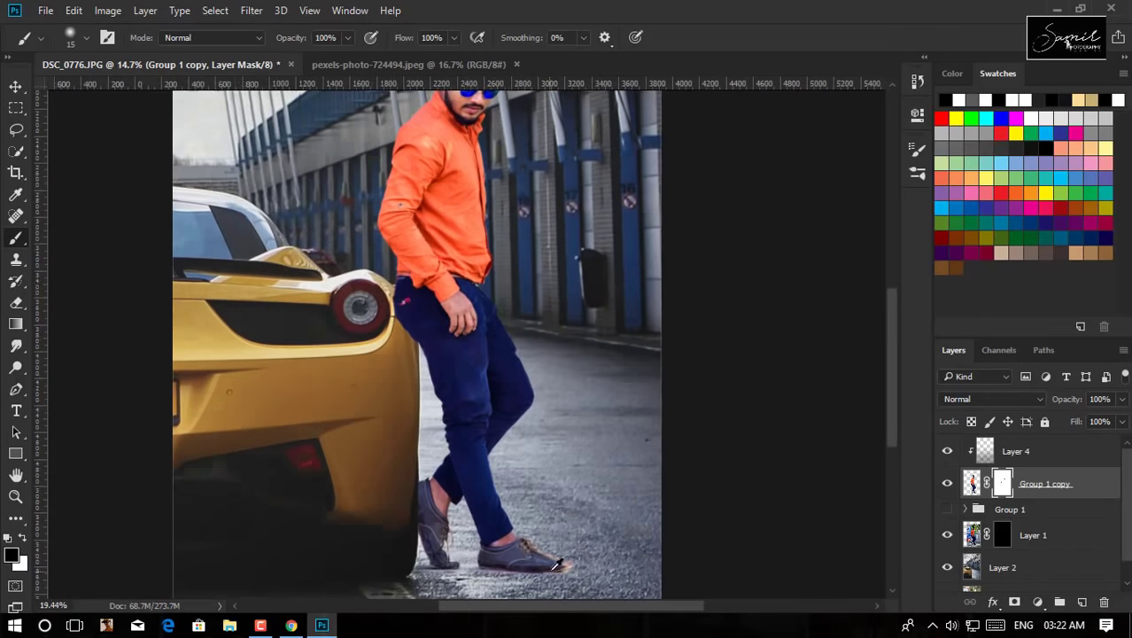
scroll(559, 547, up, 3)
scroll(559, 547, down, 4)
scroll(550, 513, down, 1)
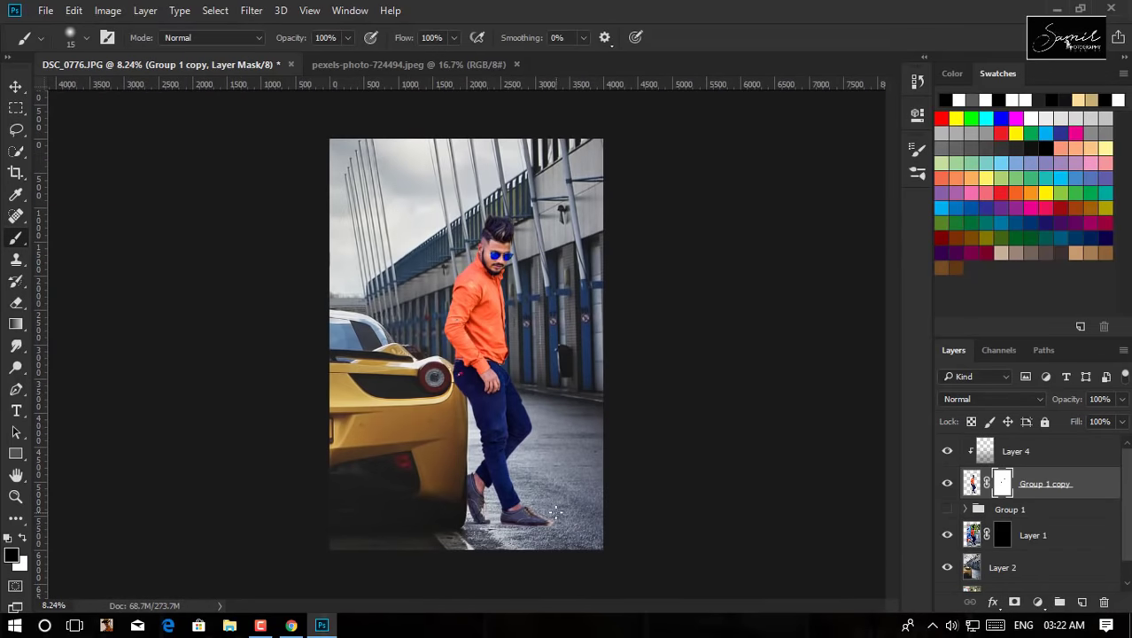
key(v)
scroll(572, 323, up, 1)
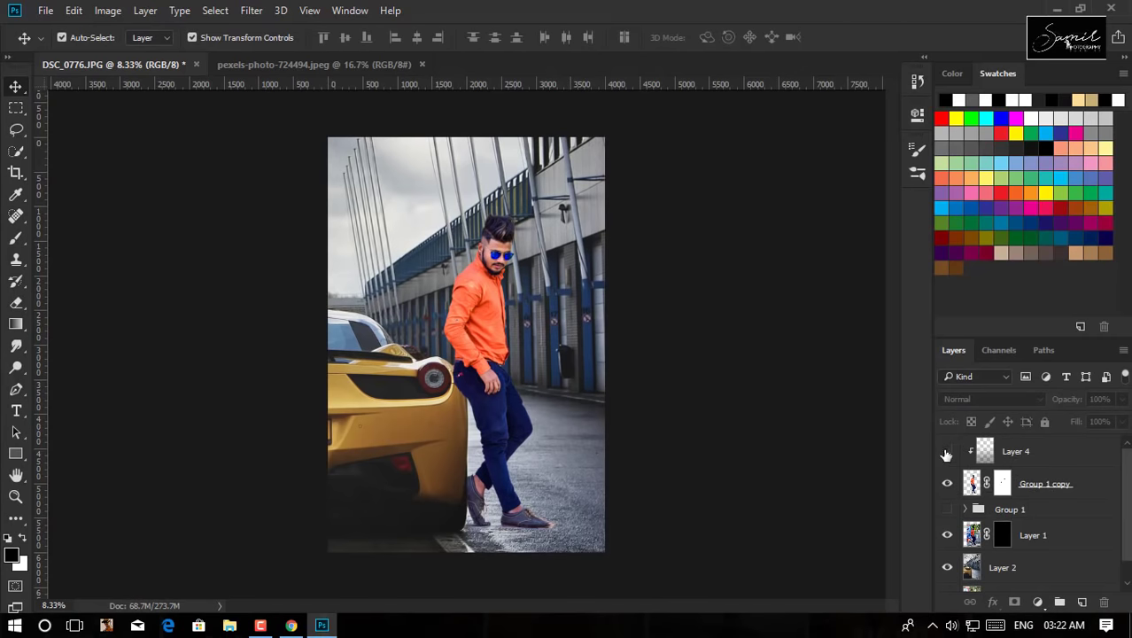
click(966, 486)
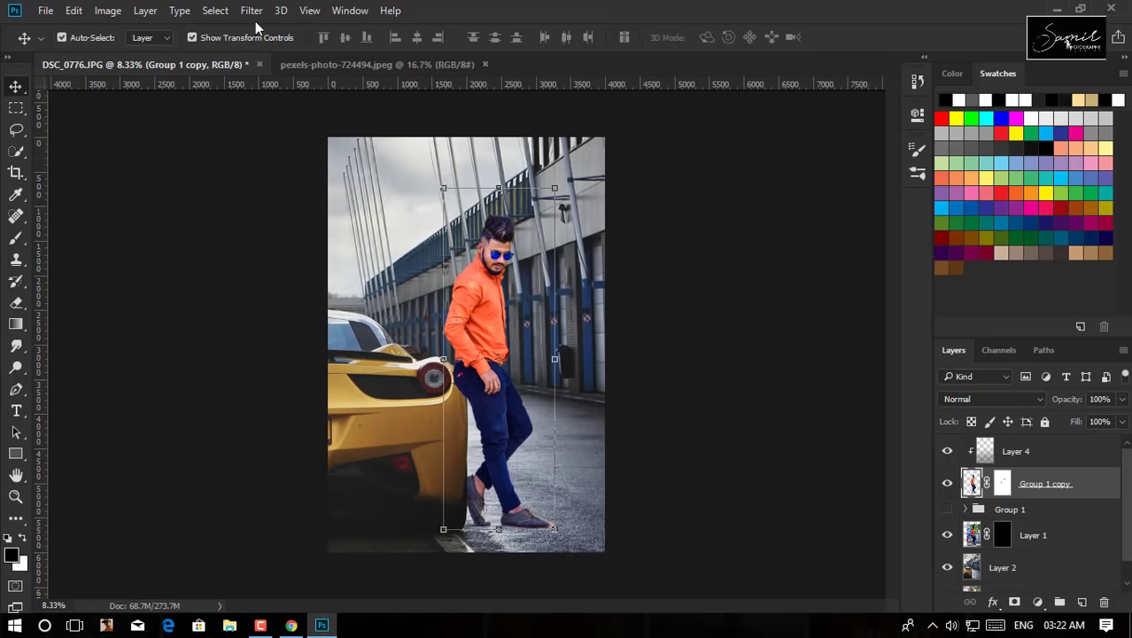
click(1038, 602)
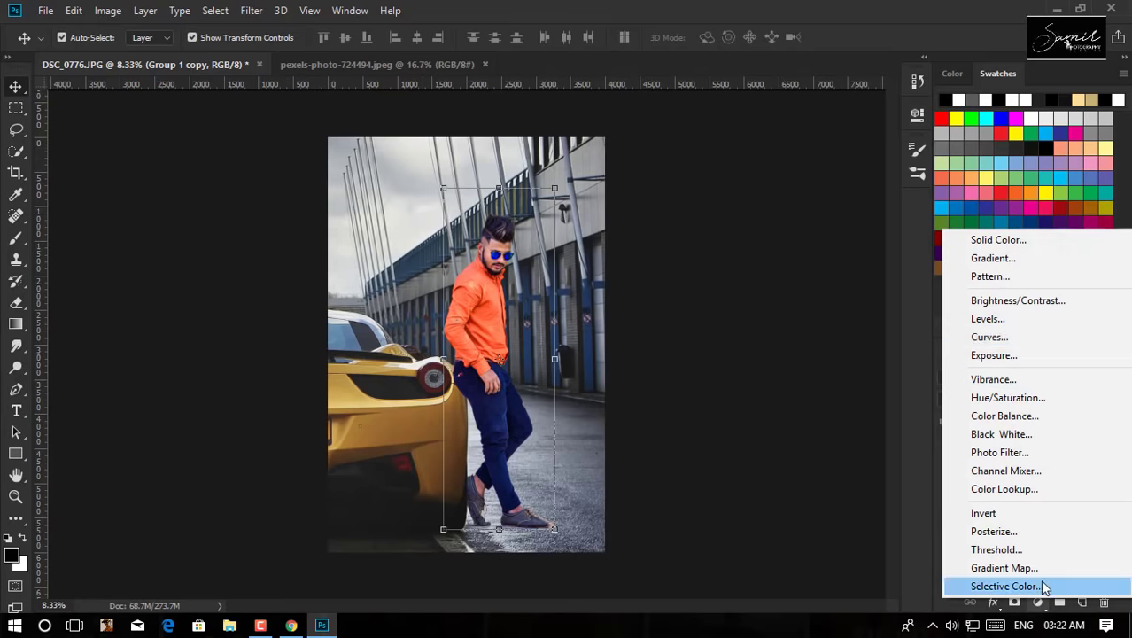
click(1017, 301)
mouse_move(774, 204)
mouse_down()
mouse_move(744, 213)
mouse_move(773, 204)
mouse_move(754, 203)
mouse_up()
click(868, 108)
- Invert the adjustment mask and fade it in top to bottom with a white gradient and brush touch-ups
key(ctrl+i)
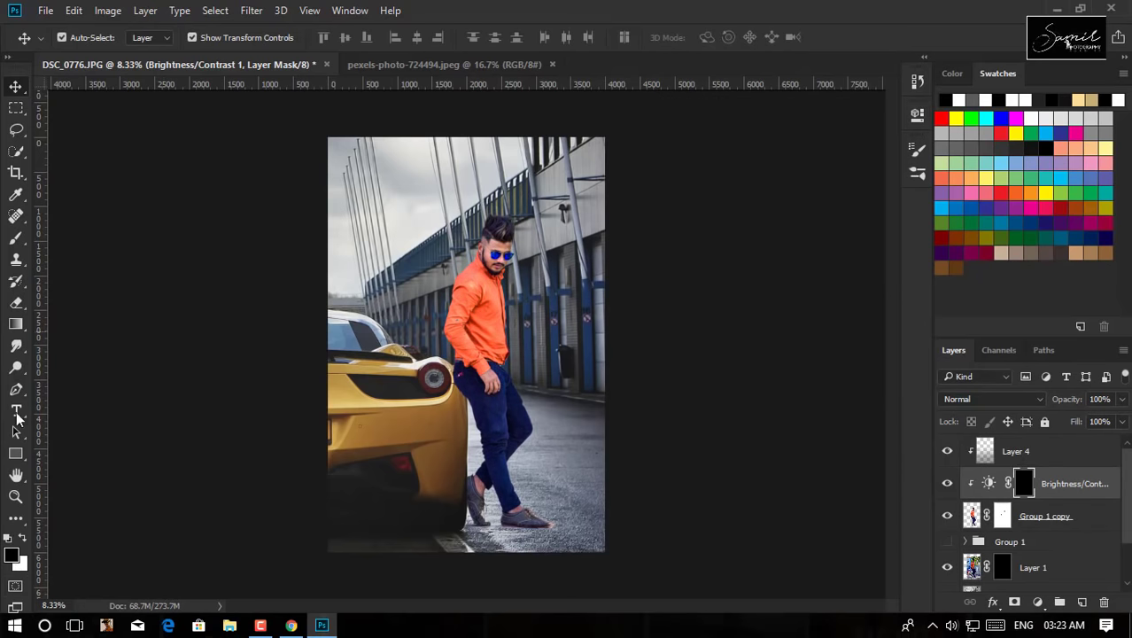
key(g)
key(x)
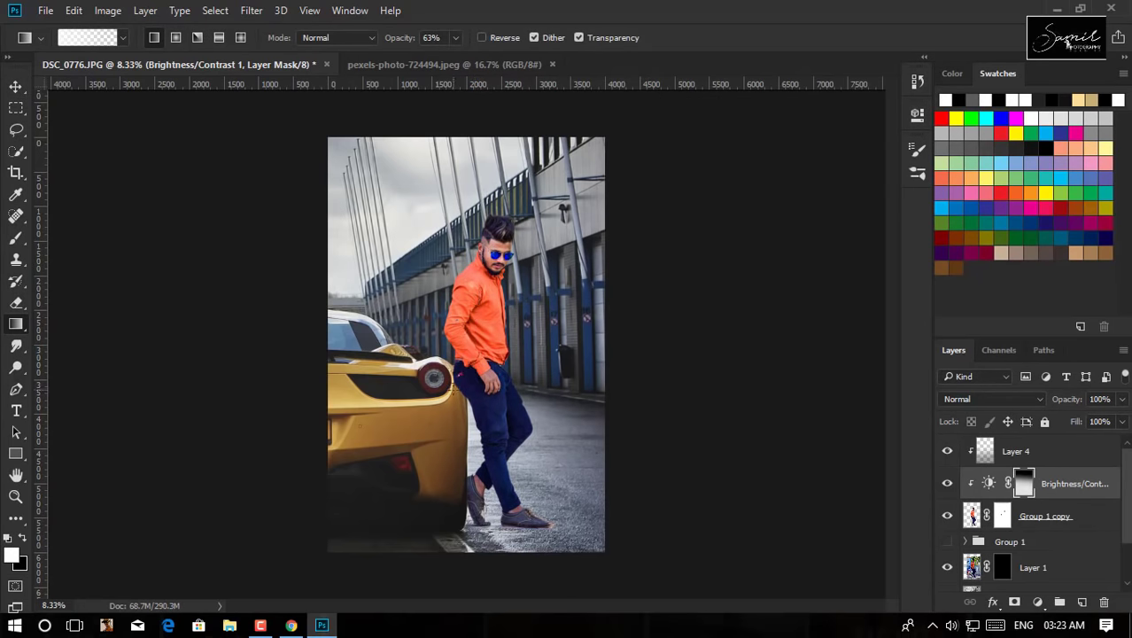
key(x)
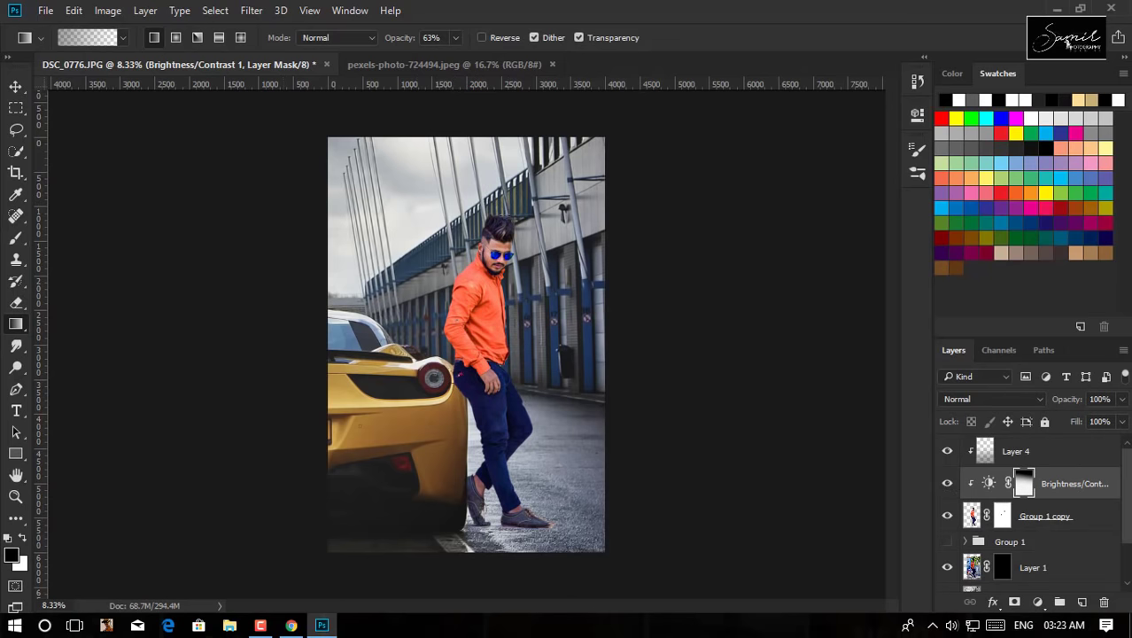
key(b)
scroll(507, 450, up, 2)
scroll(508, 449, up, 2)
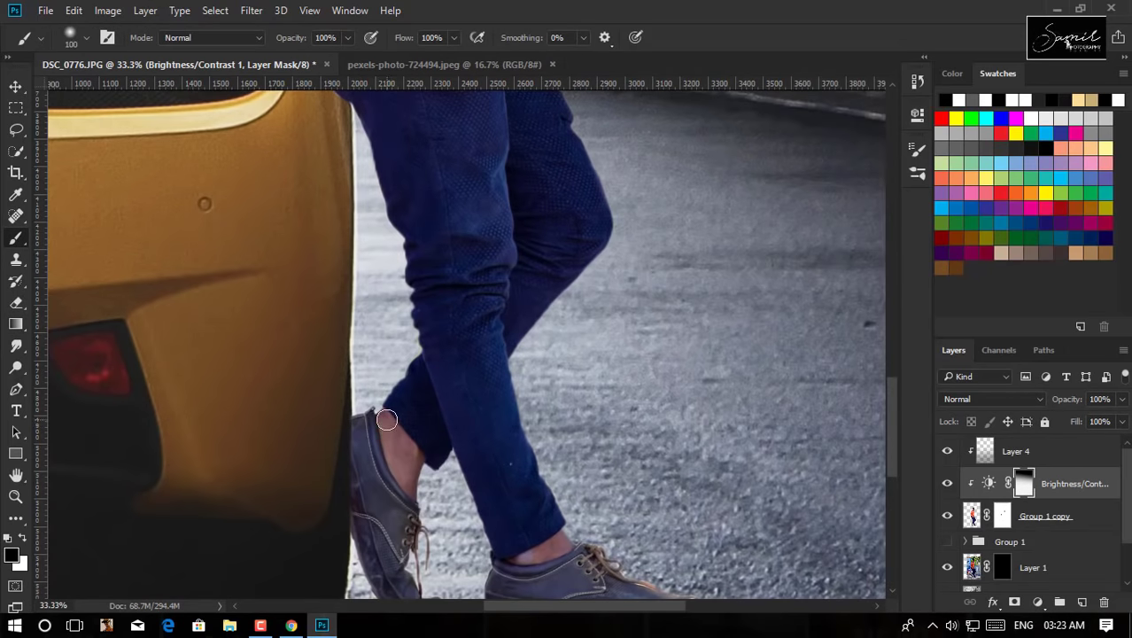
scroll(559, 451, down, 2)
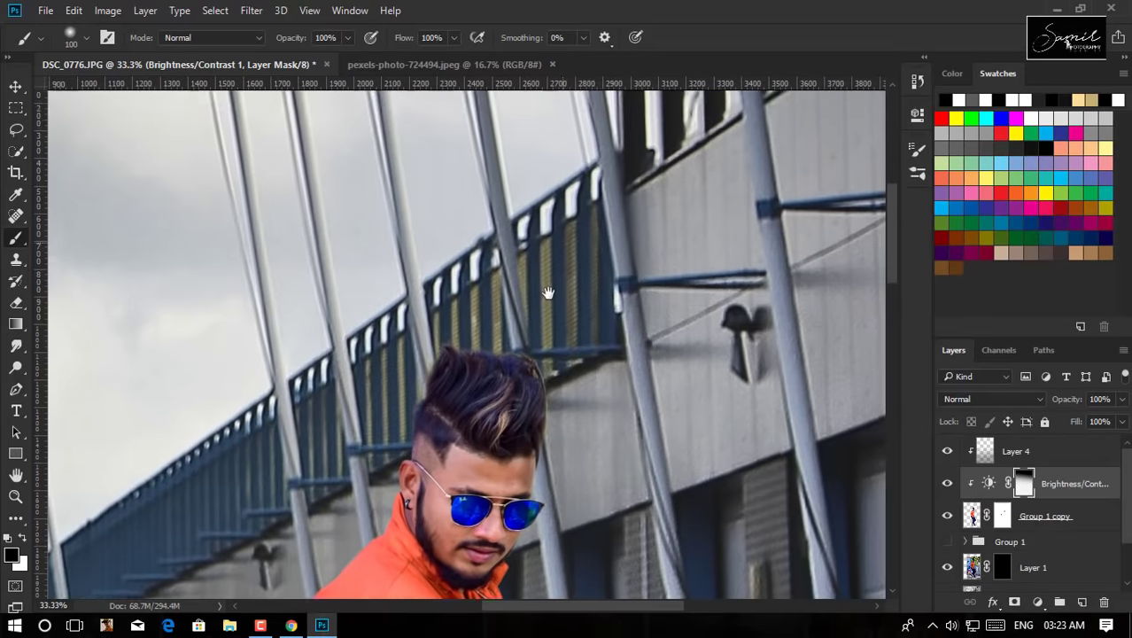
scroll(449, 450, down, 7)
scroll(434, 453, down, 3)
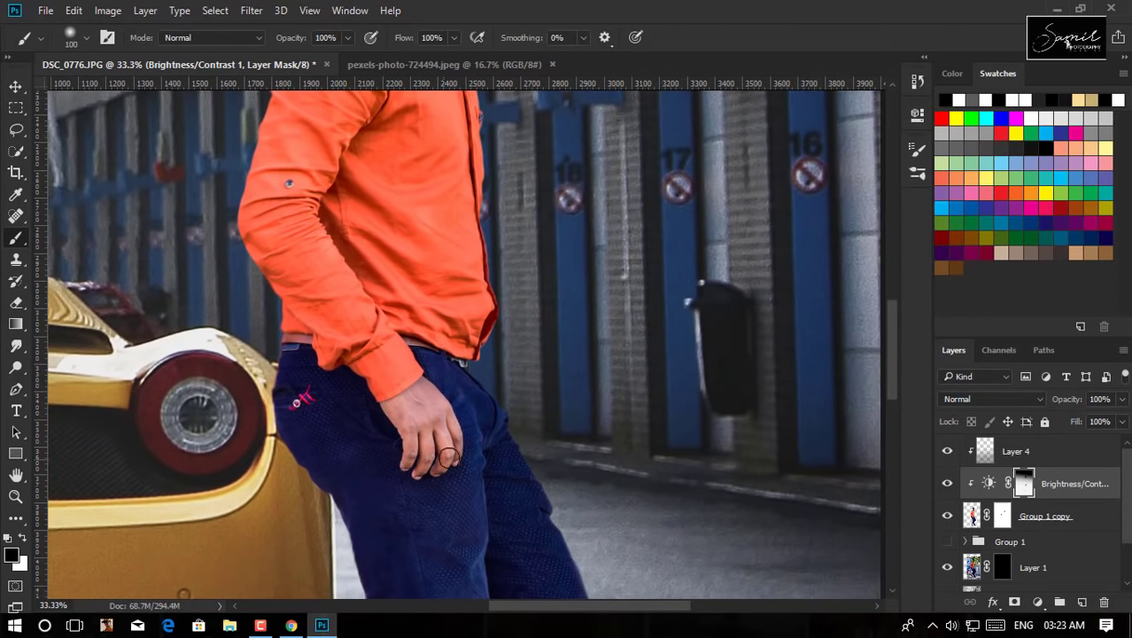
key(ctrl+0)
- Quick-select the car and road on Layer 2, copy them to a new layer, and hide Layer 2
scroll(1028, 514, down, 2)
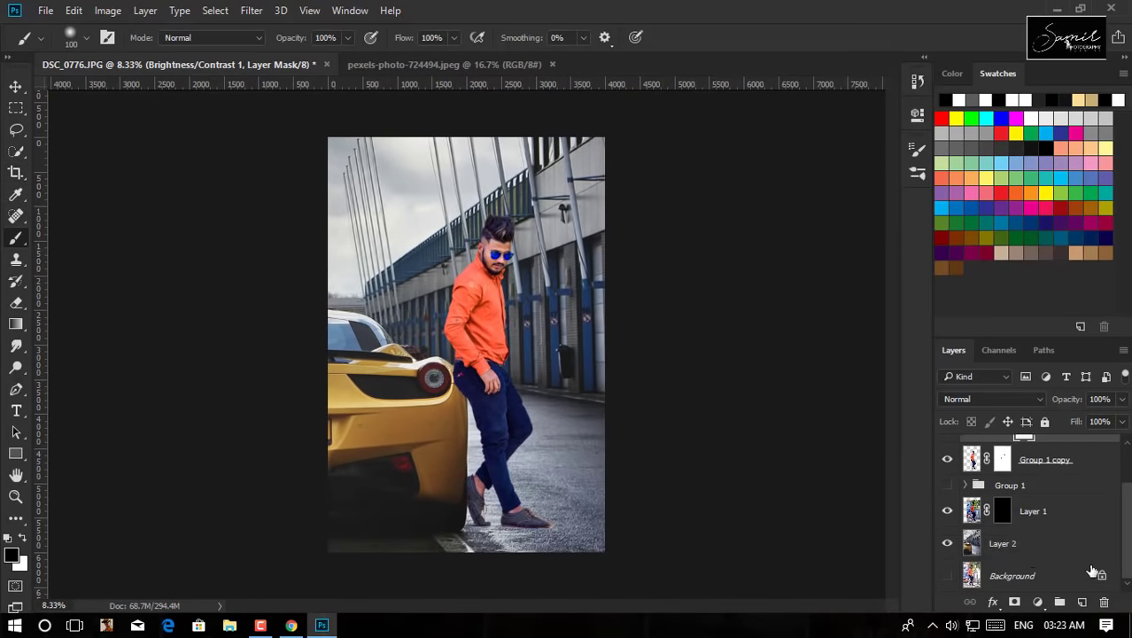
click(1046, 544)
key(j)
key(w)
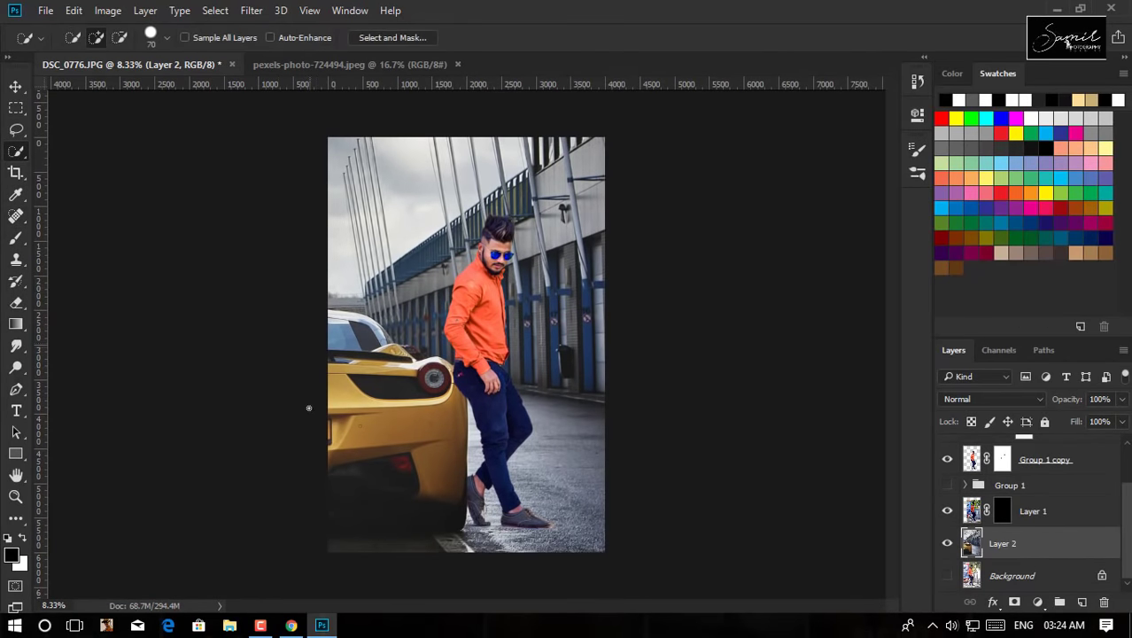
mouse_move(343, 342)
mouse_down()
mouse_move(476, 412)
mouse_move(580, 415)
mouse_up()
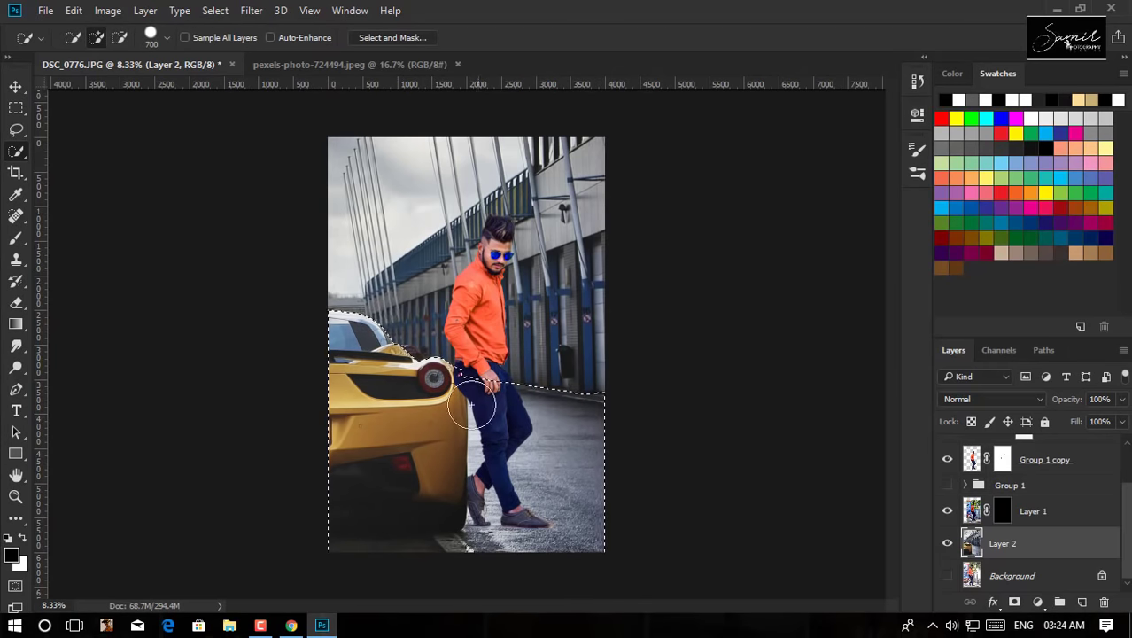
key(ctrl+j)
click(947, 575)
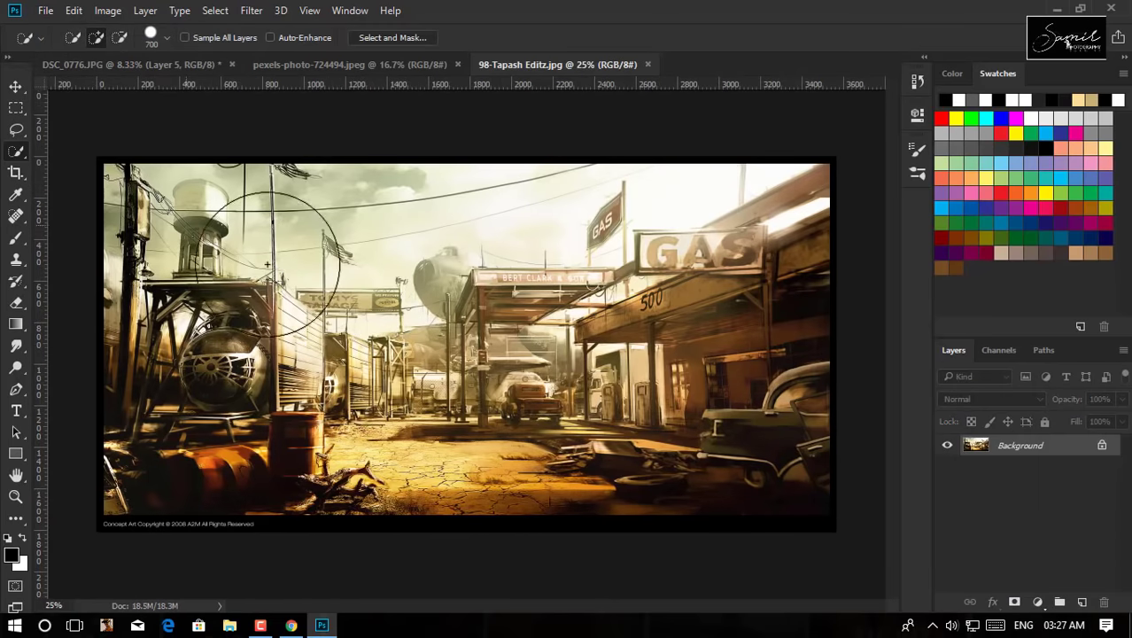
- Bring the airfield image in below the car layer, enlarged and positioned to fill the frame
key(v)
click(329, 65)
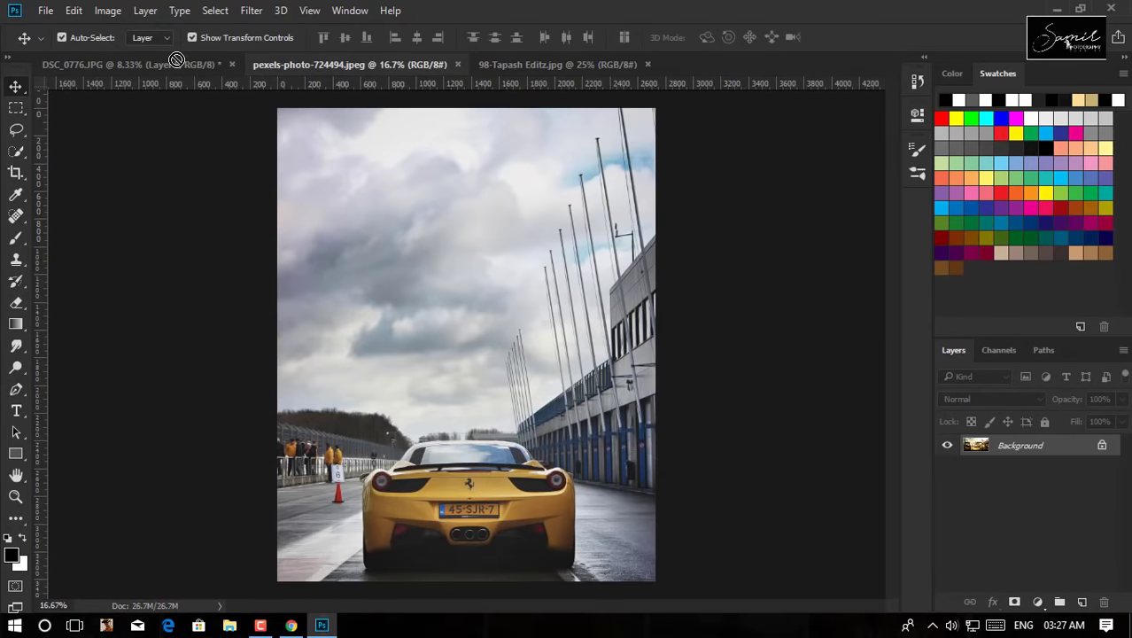
drag(177, 60, 434, 301)
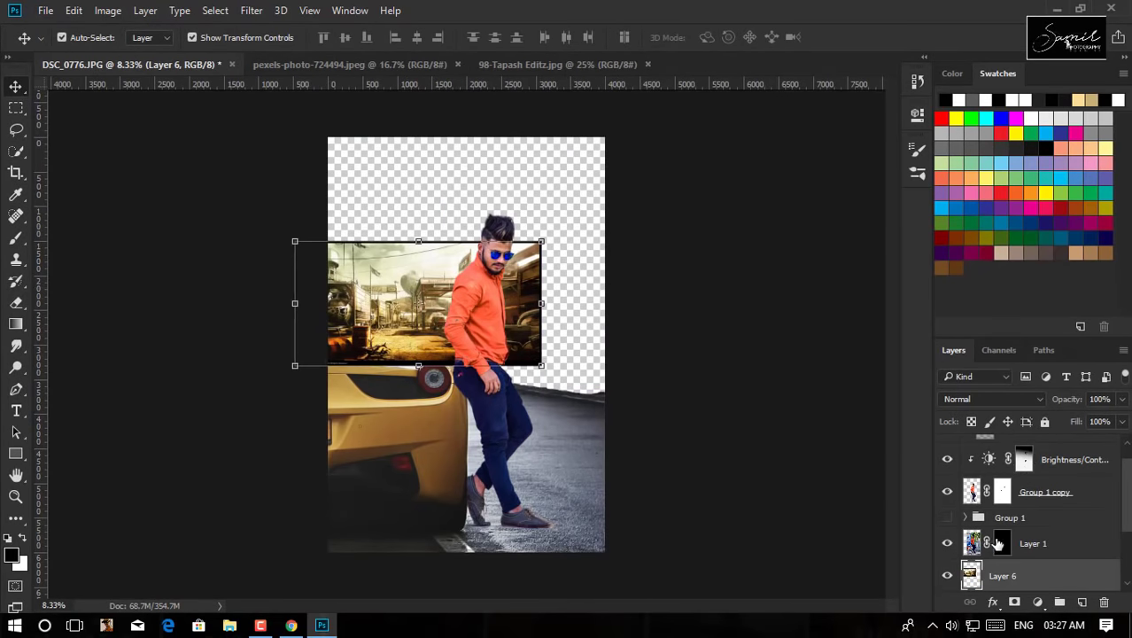
drag(999, 544, 999, 560)
drag(542, 241, 727, 82)
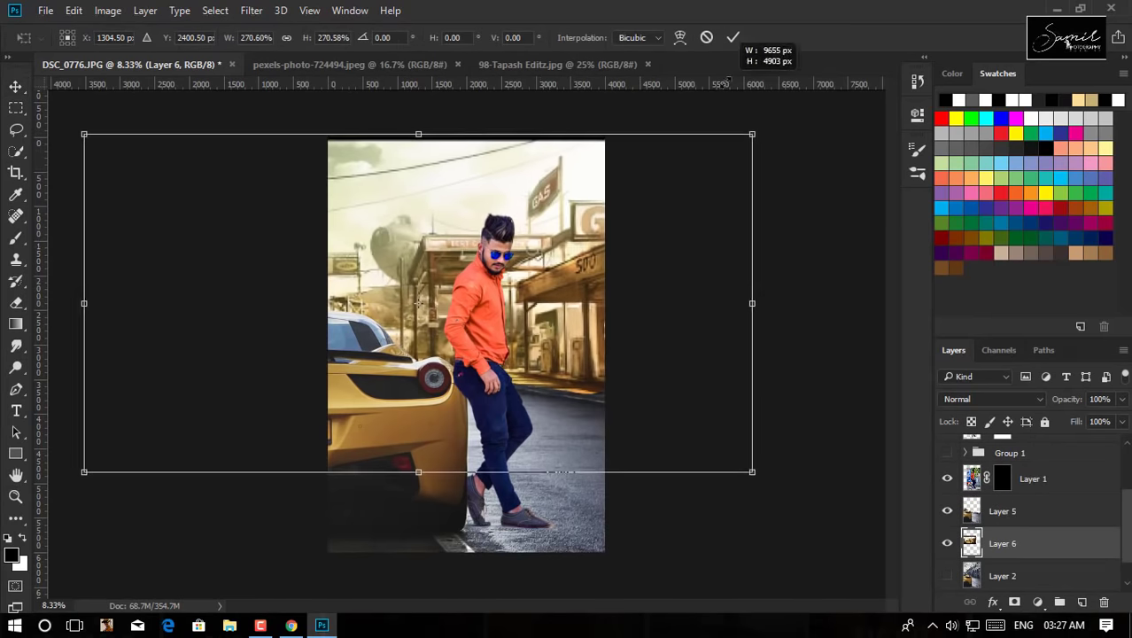
mouse_move(443, 404)
mouse_down()
mouse_move(390, 376)
mouse_move(427, 380)
mouse_up()
key(Return)
mouse_move(404, 256)
mouse_down()
mouse_move(689, 259)
mouse_move(582, 251)
mouse_move(483, 210)
mouse_move(422, 282)
mouse_move(360, 251)
mouse_move(683, 379)
mouse_move(420, 249)
mouse_up()
- Crop the canvas back to the photo's bounds
key(Return)
key(c)
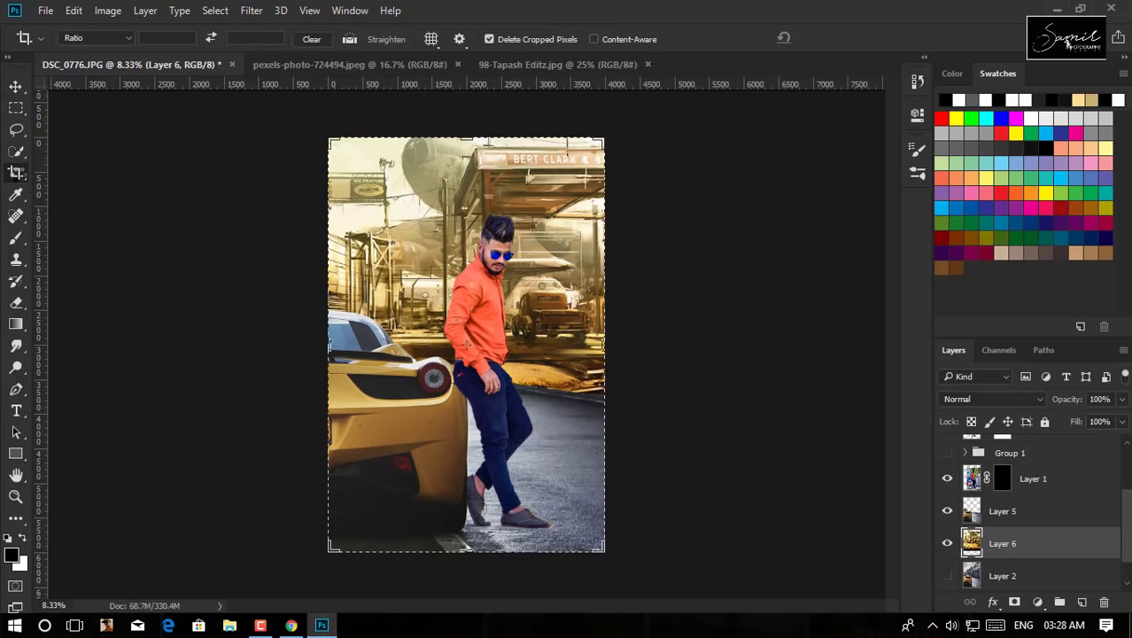
click(336, 344)
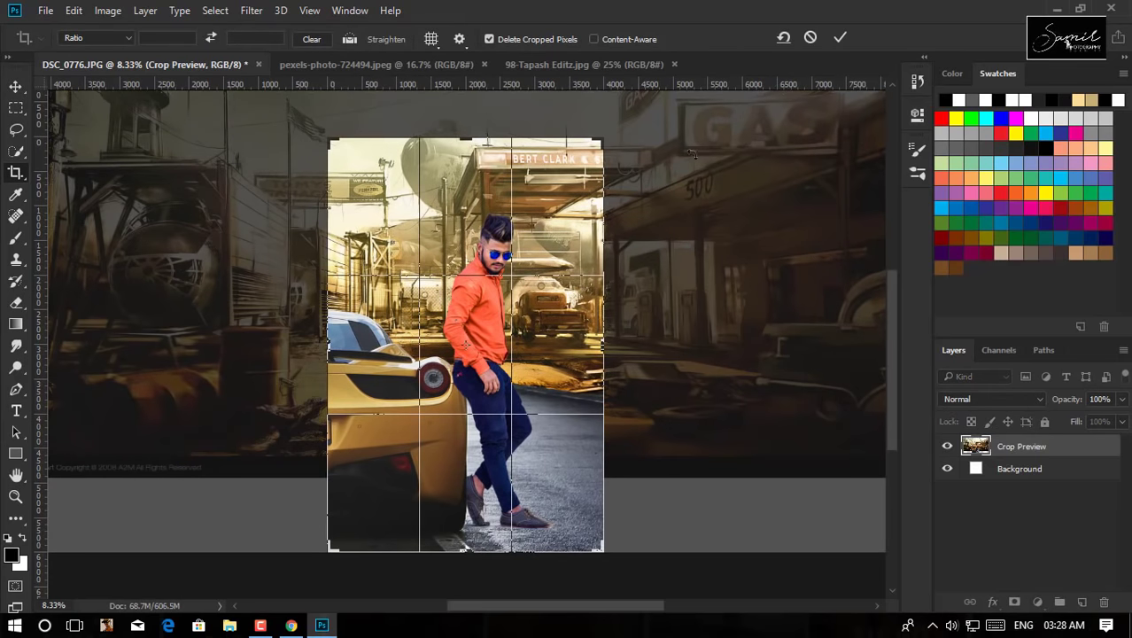
click(842, 37)
- Mask Layer 5 and paint out the road right of the man to blend into the airfield
scroll(582, 385, up, 1)
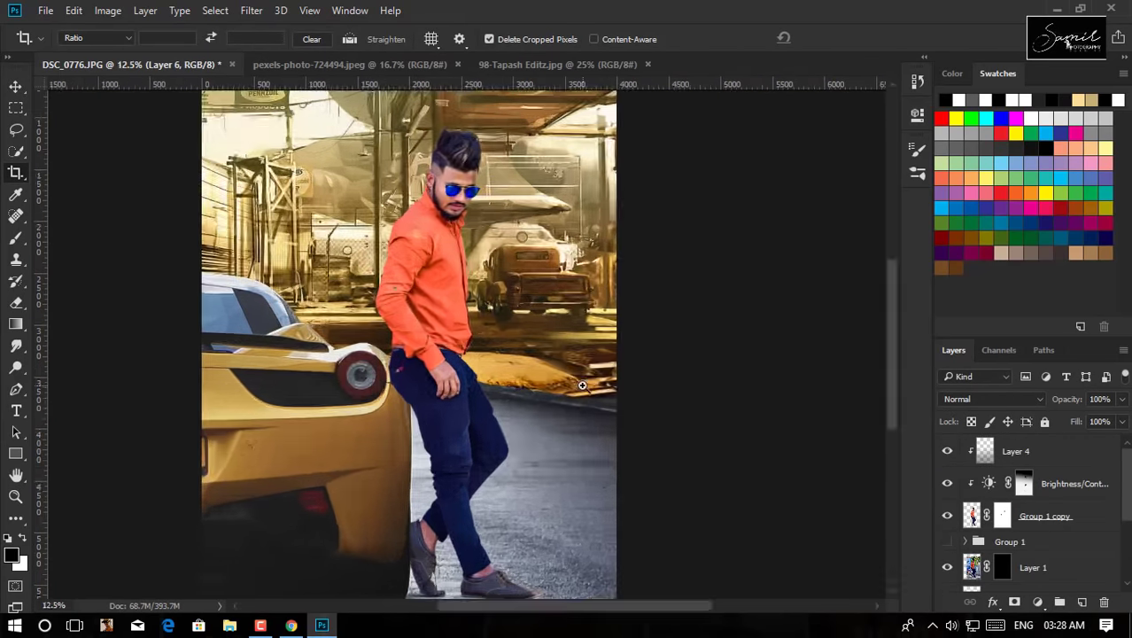
scroll(1017, 567, down, 2)
click(1028, 537)
click(1015, 601)
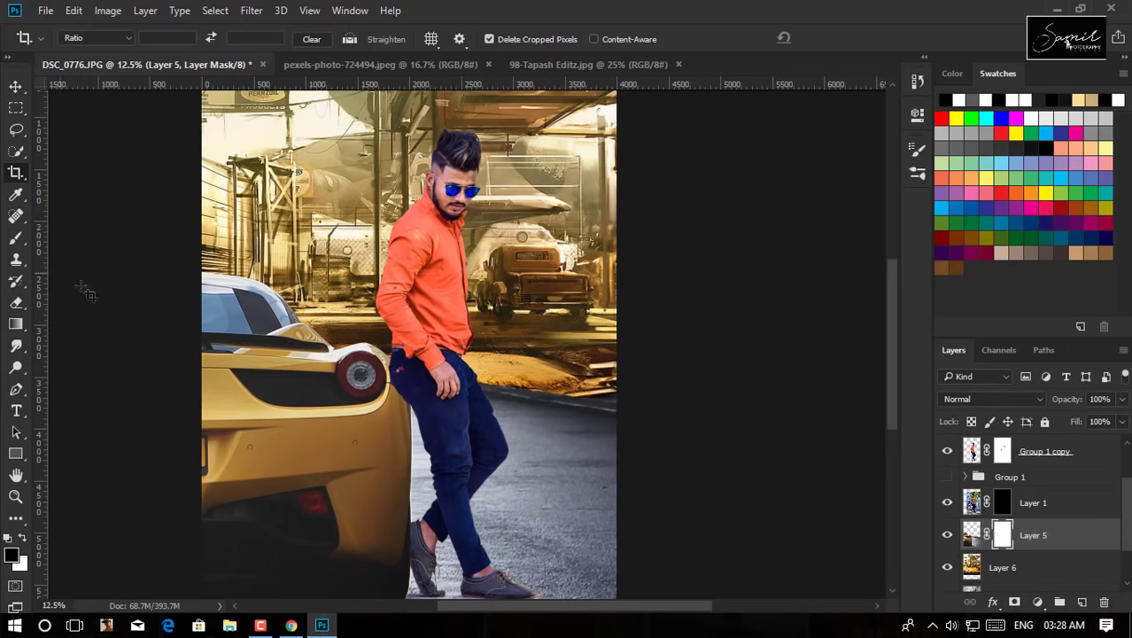
click(16, 237)
mouse_move(631, 359)
mouse_down()
mouse_move(460, 382)
mouse_move(667, 366)
mouse_move(686, 402)
mouse_up()
scroll(547, 296, down, 2)
key(bracketright)
key(bracketright)
key(bracketright)
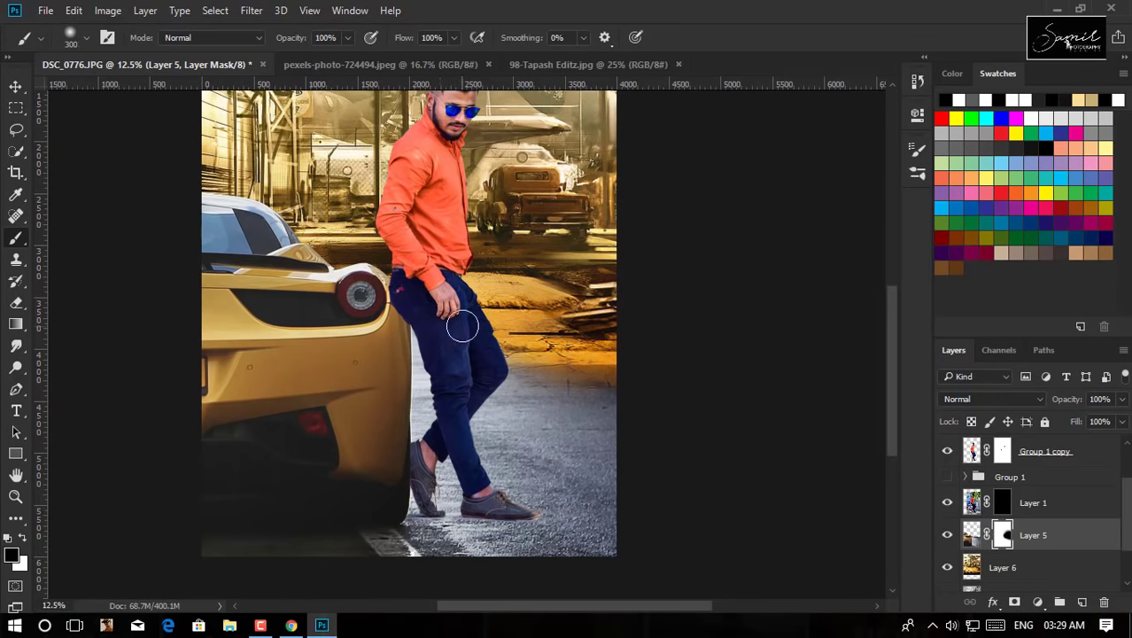
key(bracketright)
key(bracketright)
key(bracketright)
drag(520, 342, 583, 359)
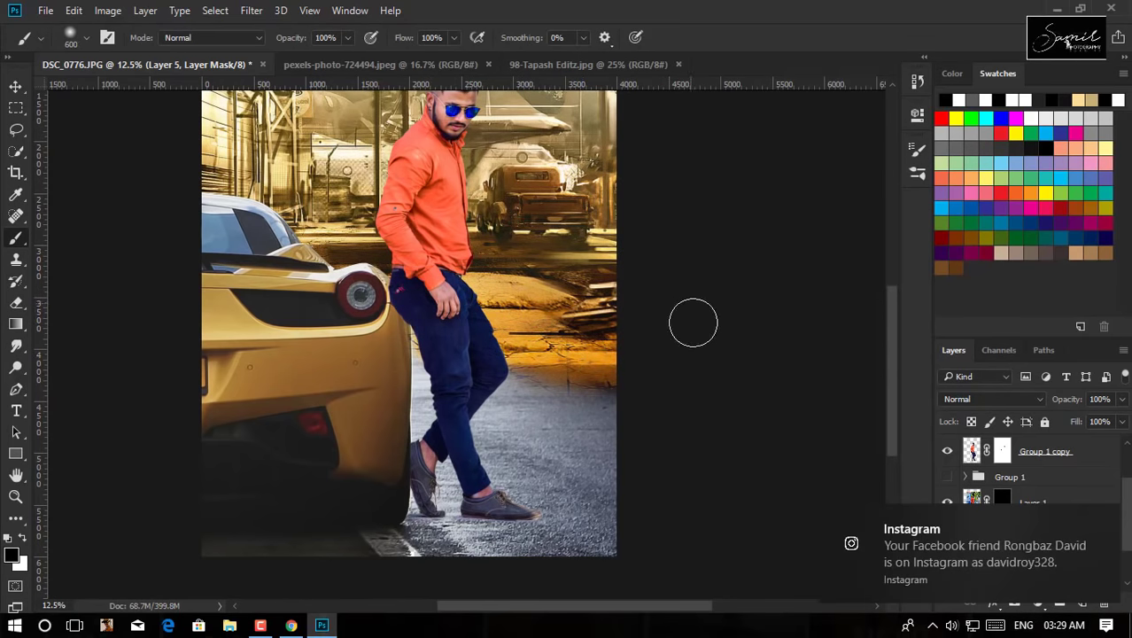
key(x)
drag(549, 443, 596, 409)
key(ctrl+minus)
key(ctrl+minus)
key(ctrl+minus)
key(ctrl+plus)
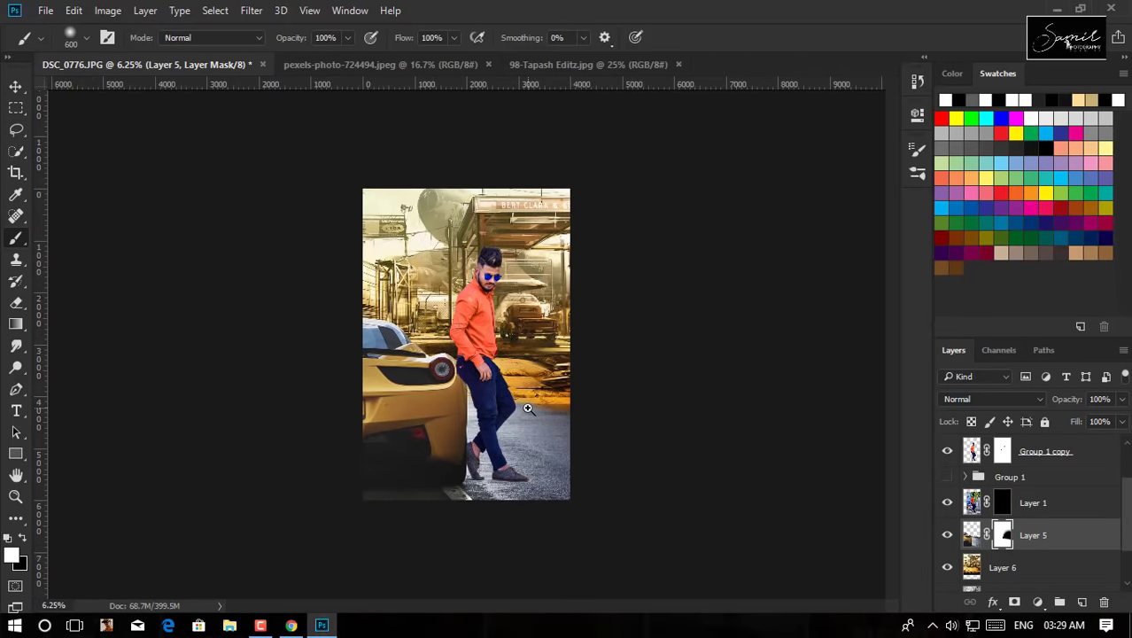
- Give Layer 6 a Color Balance with midtones at +22/-16/+19
key(alt+bracketleft)
key(ctrl+b)
drag(854, 247, 868, 249)
click(918, 187)
key(ctrl+plus)
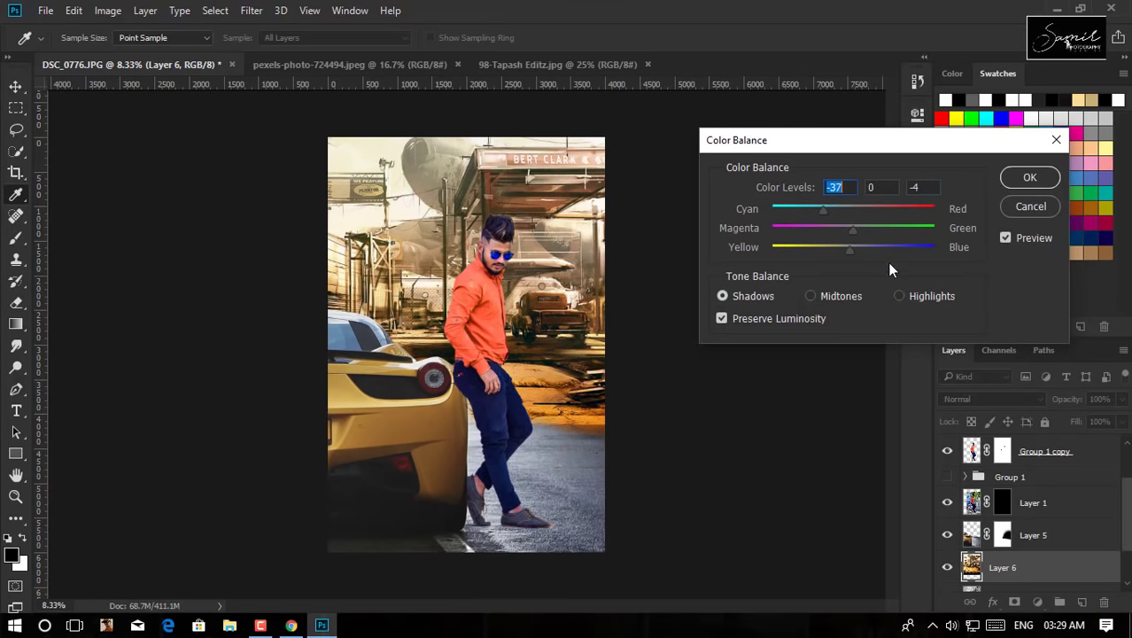
- Shift Layer 6's highlights toward green and apply its colour balance
click(899, 296)
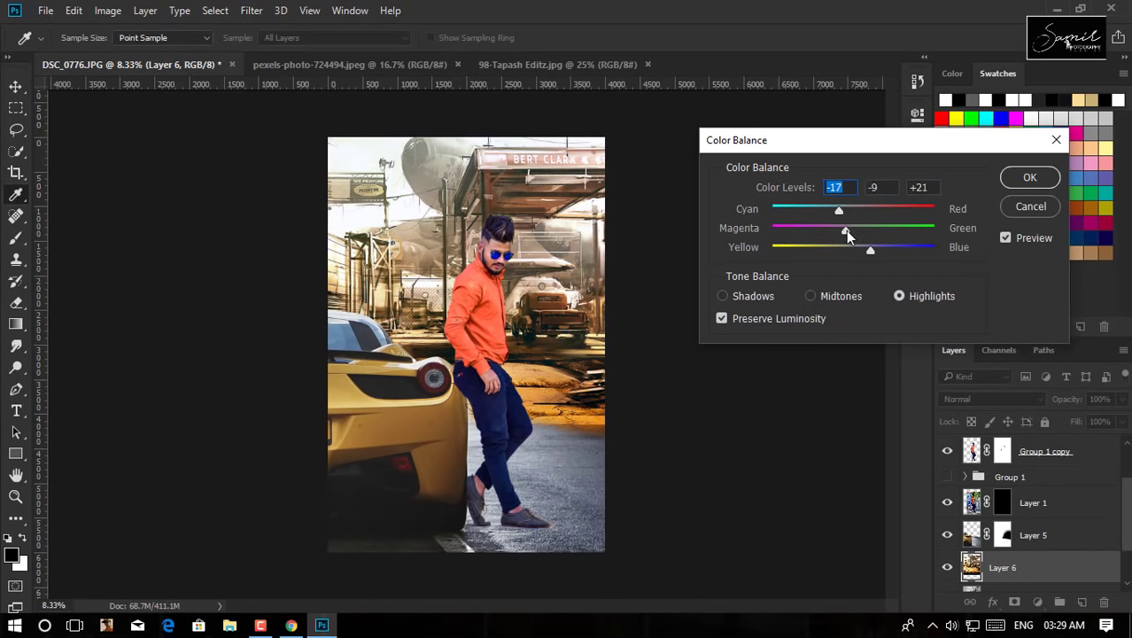
drag(846, 231, 860, 230)
key(Return)
- Colour-balance Layer 5's car and road, nudging its shadows toward blue
key(v)
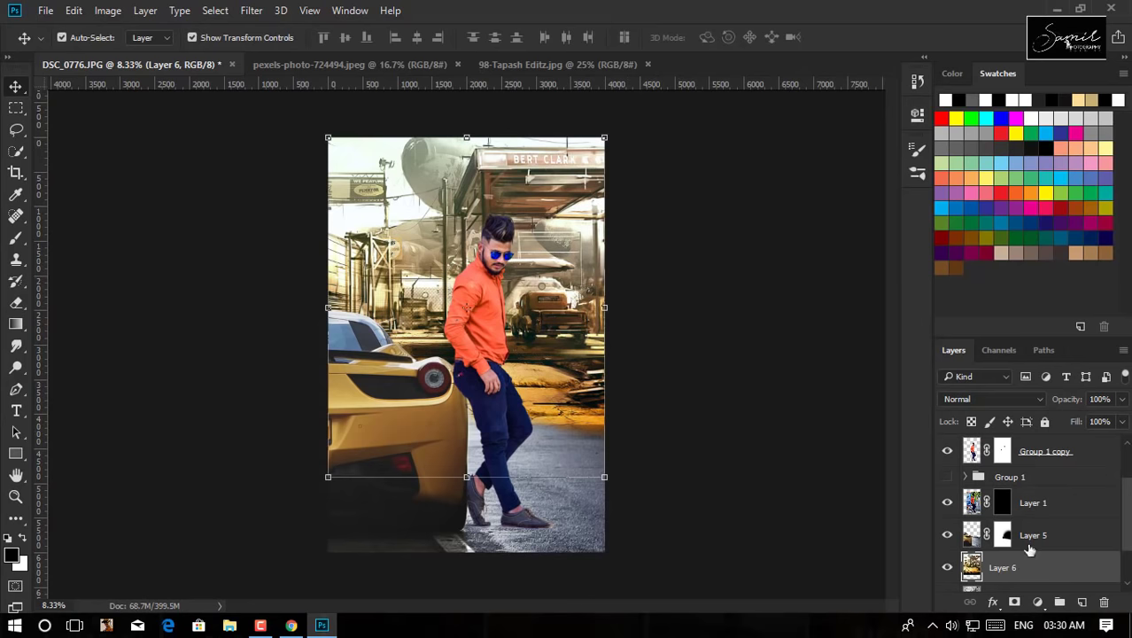
scroll(1029, 550, down, 2)
click(1037, 479)
key(ctrl+b)
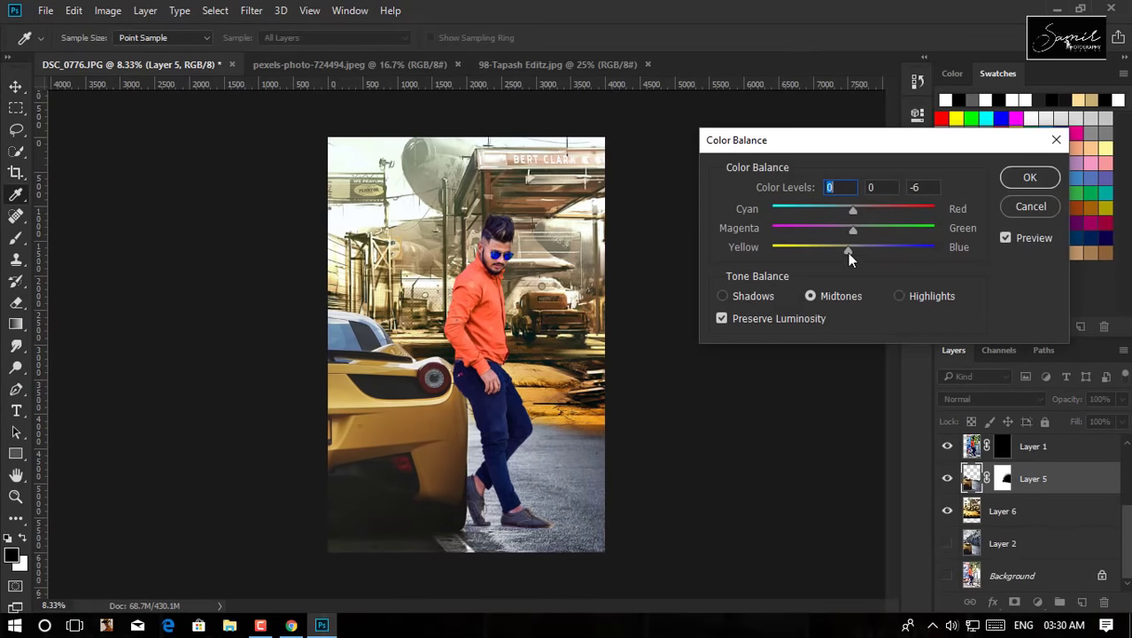
click(723, 296)
mouse_move(853, 250)
mouse_down()
mouse_move(868, 250)
mouse_move(859, 231)
mouse_move(849, 250)
mouse_up()
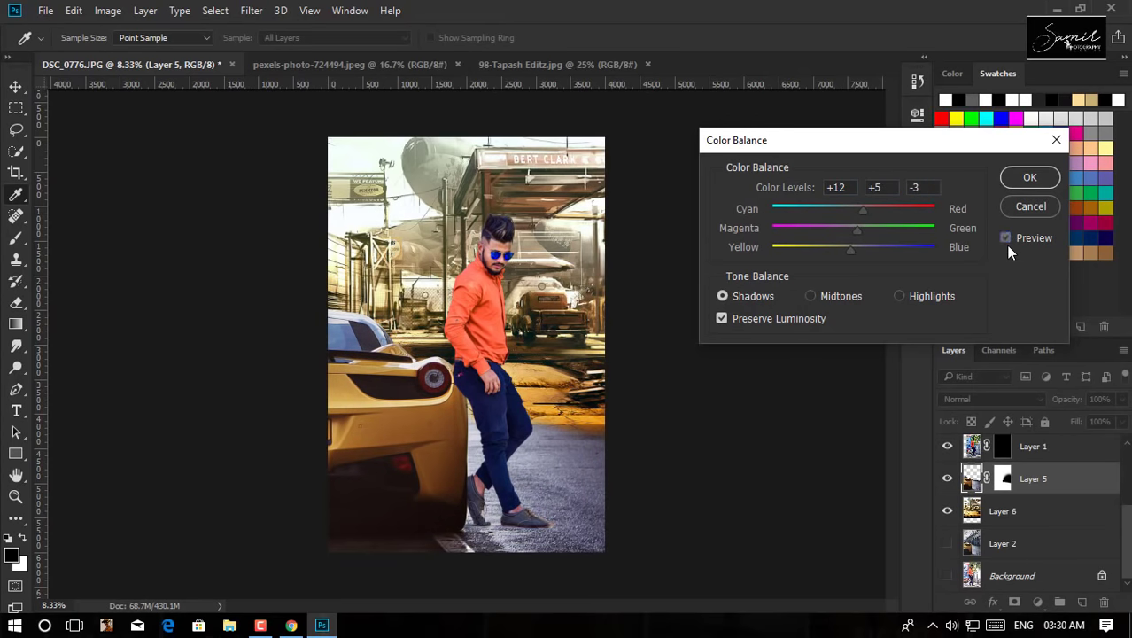
click(1029, 178)
- Apply a 13.9 px Gaussian Blur to the Layer 6 airfield background
key(v)
key(alt+bracketleft)
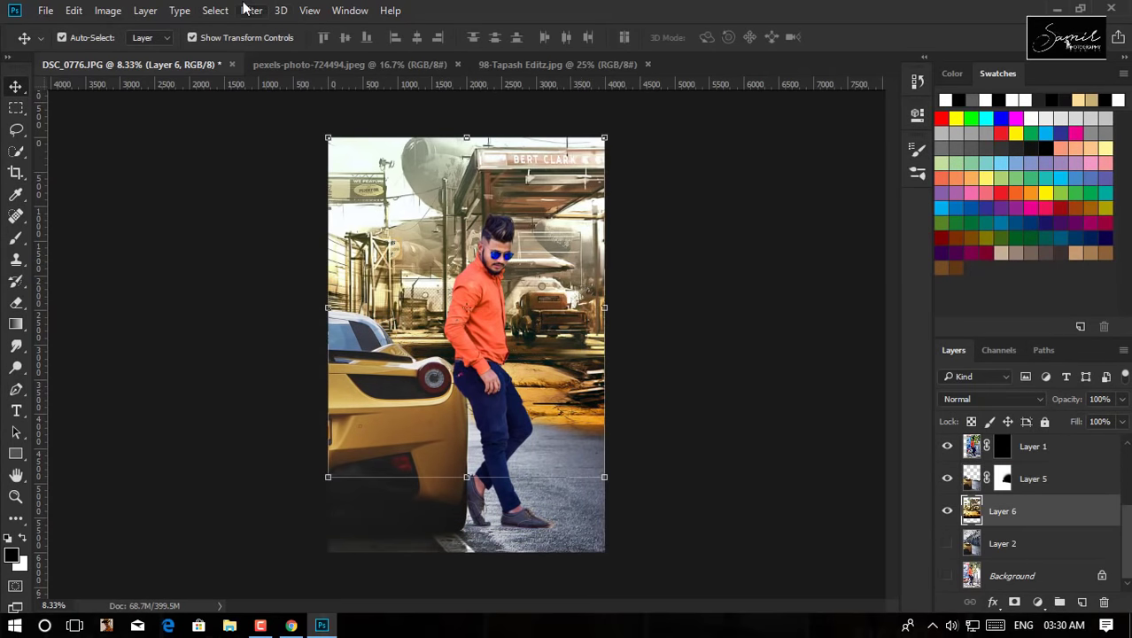
click(251, 10)
click(531, 258)
drag(741, 383, 739, 378)
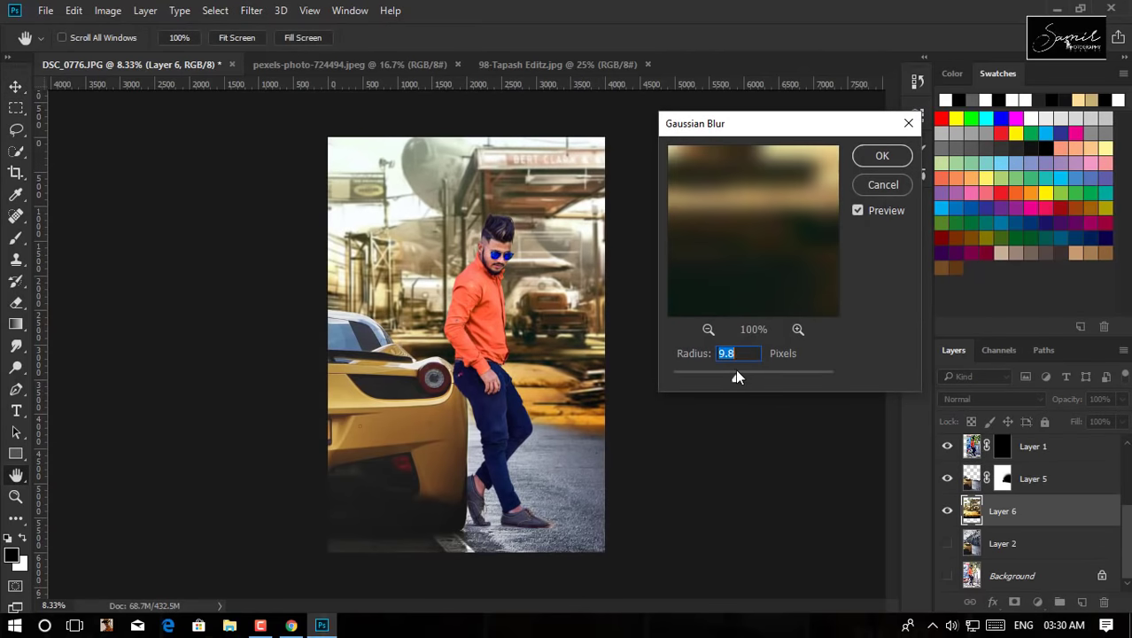
click(881, 156)
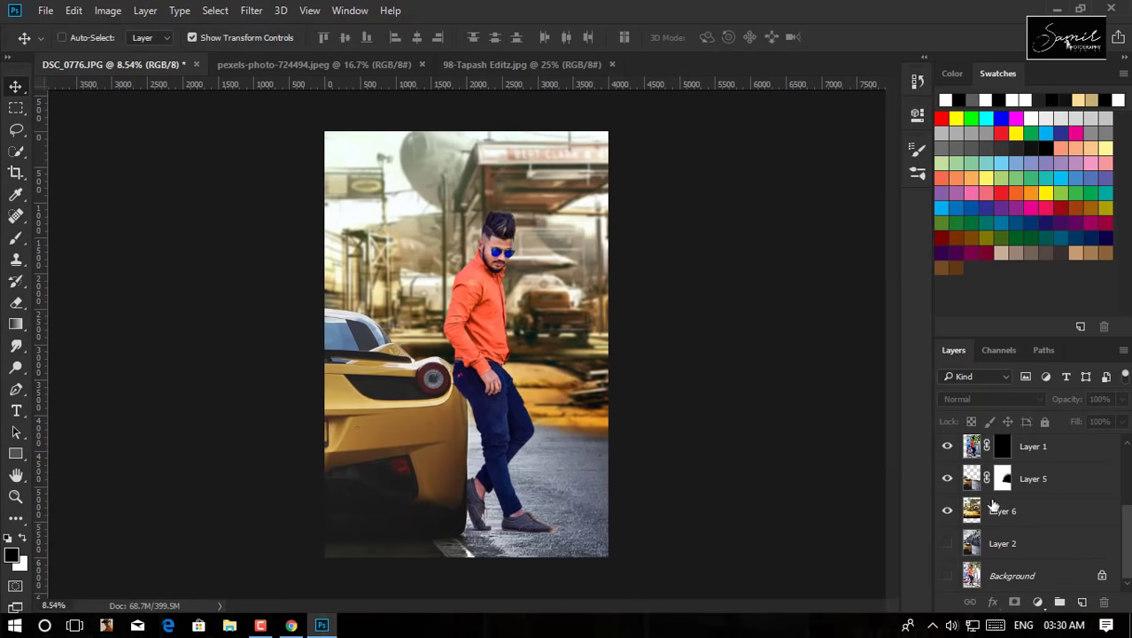
- Use Camera Raw on Layer 5's car and road for contrast +29 and shadows -47
ctrl+click(1002, 478)
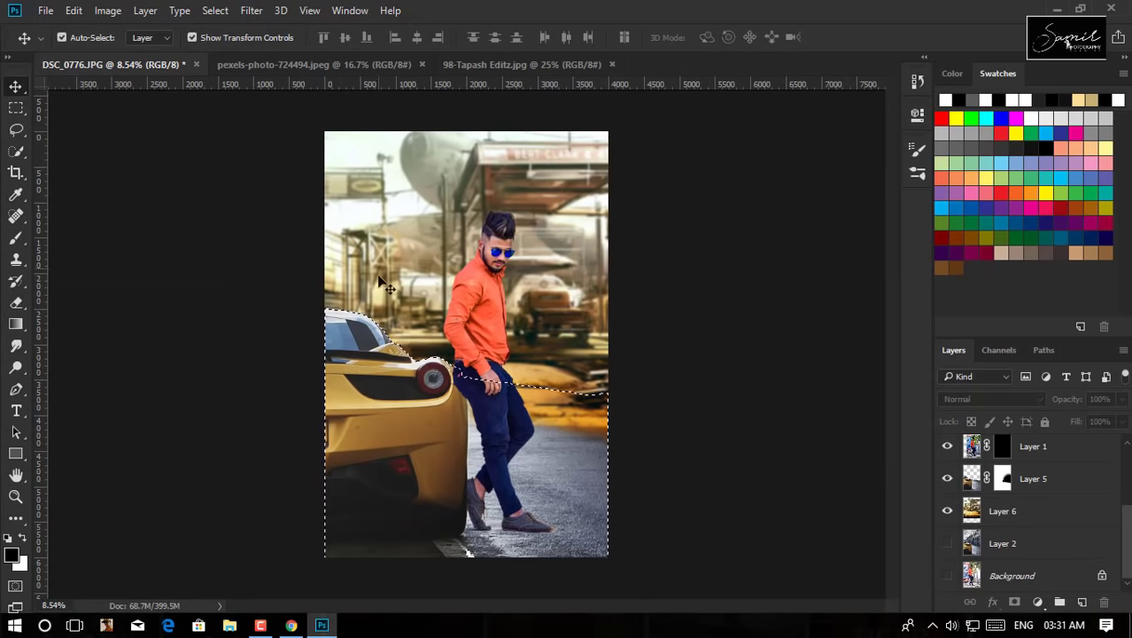
click(251, 10)
click(1033, 478)
click(251, 10)
key(Escape)
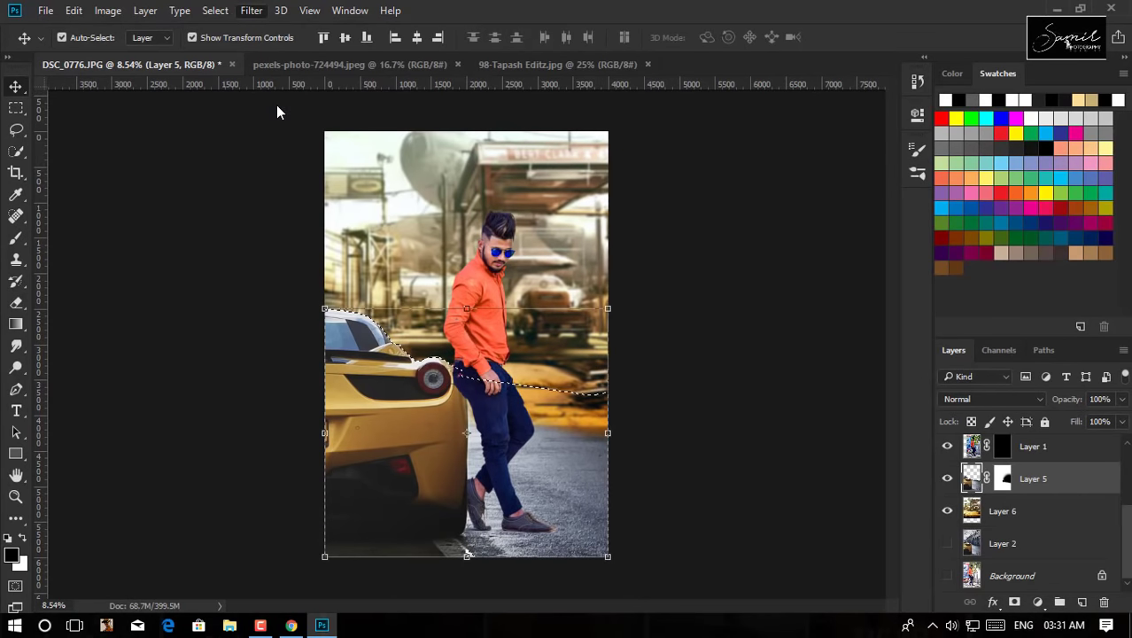
key(ctrl+shift+a)
mouse_move(887, 368)
mouse_down()
mouse_move(916, 367)
mouse_move(763, 429)
mouse_up()
drag(802, 461, 804, 461)
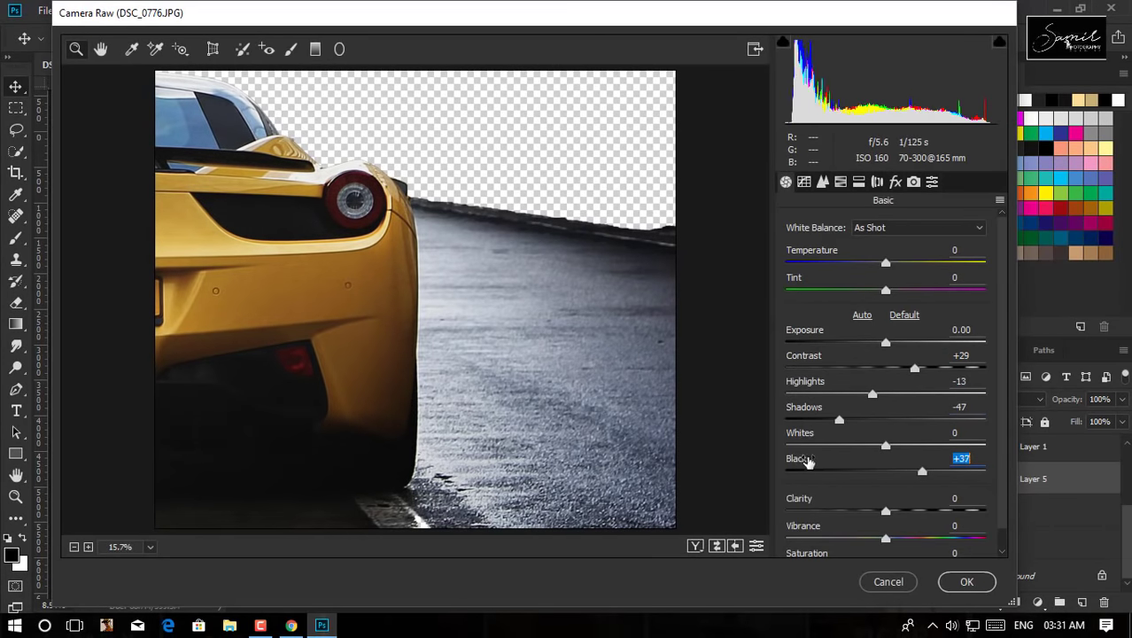
drag(810, 501, 820, 501)
click(966, 581)
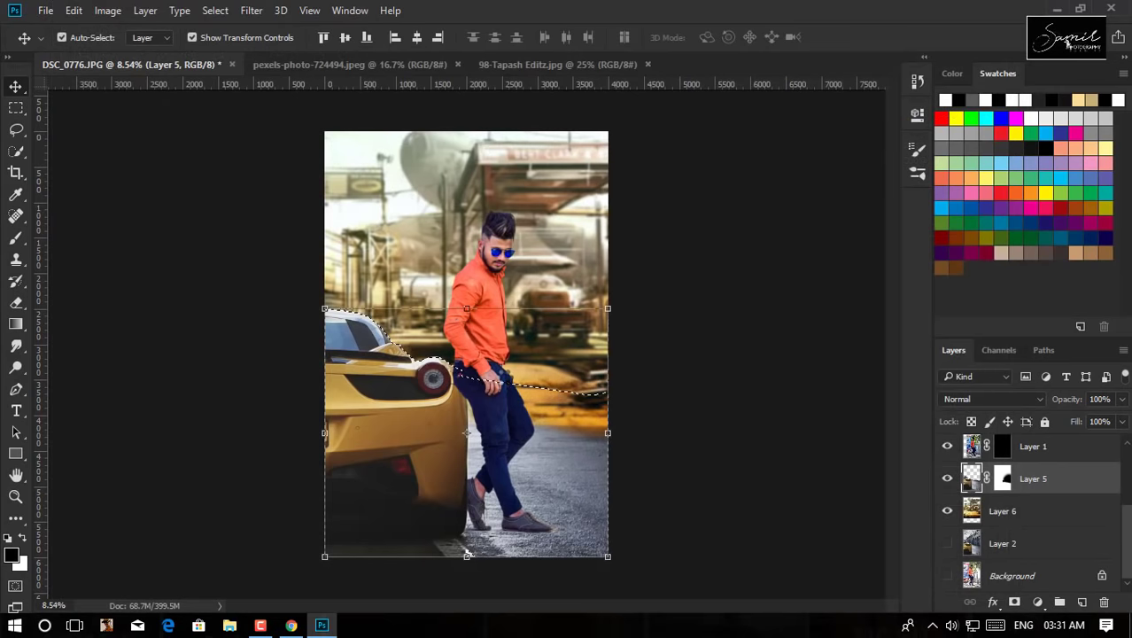
key(ctrl+d)
key(ctrl+plus)
- Add a new blank Layer 7 above the car layer
scroll(1073, 496, up, 1)
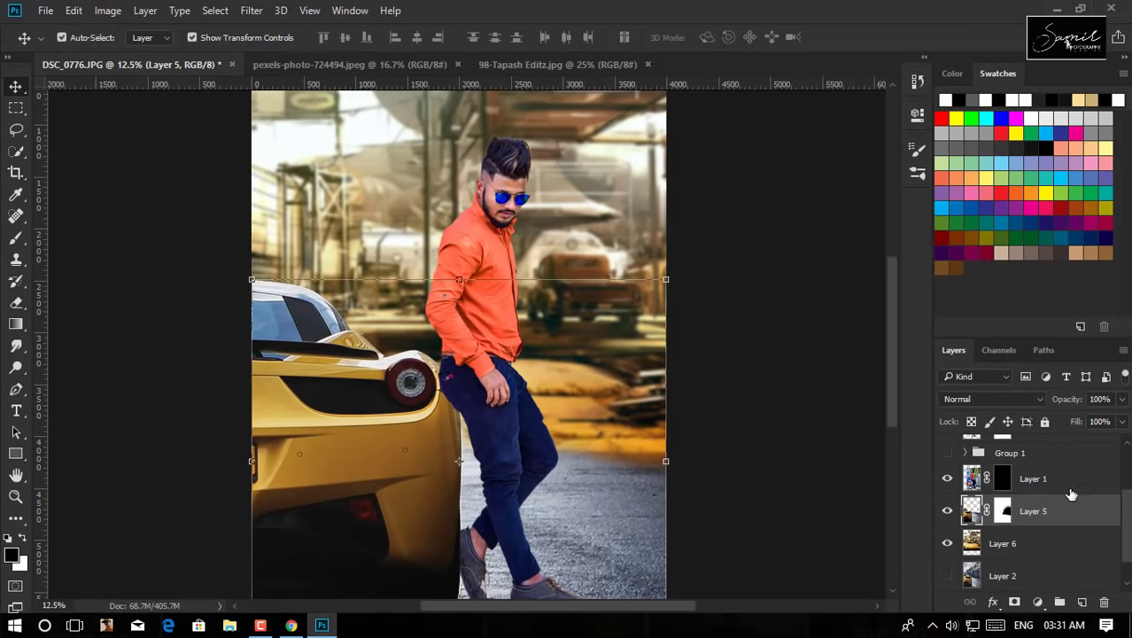
click(1082, 601)
key(b)
scroll(423, 370, up, 3)
scroll(468, 317, down, 2)
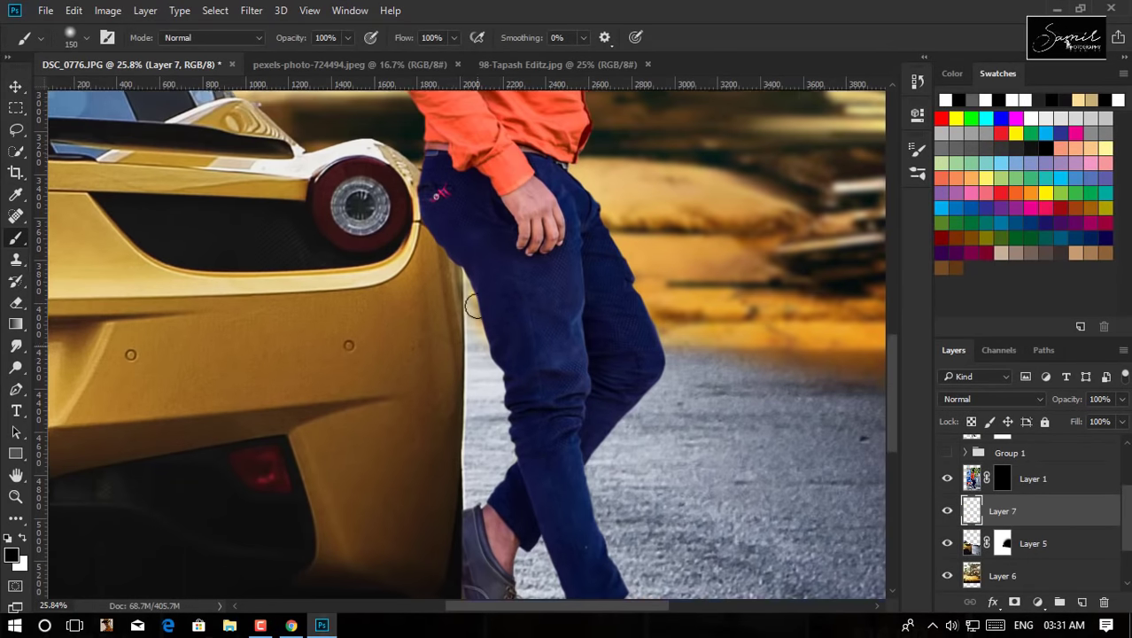
scroll(425, 265, up, 3)
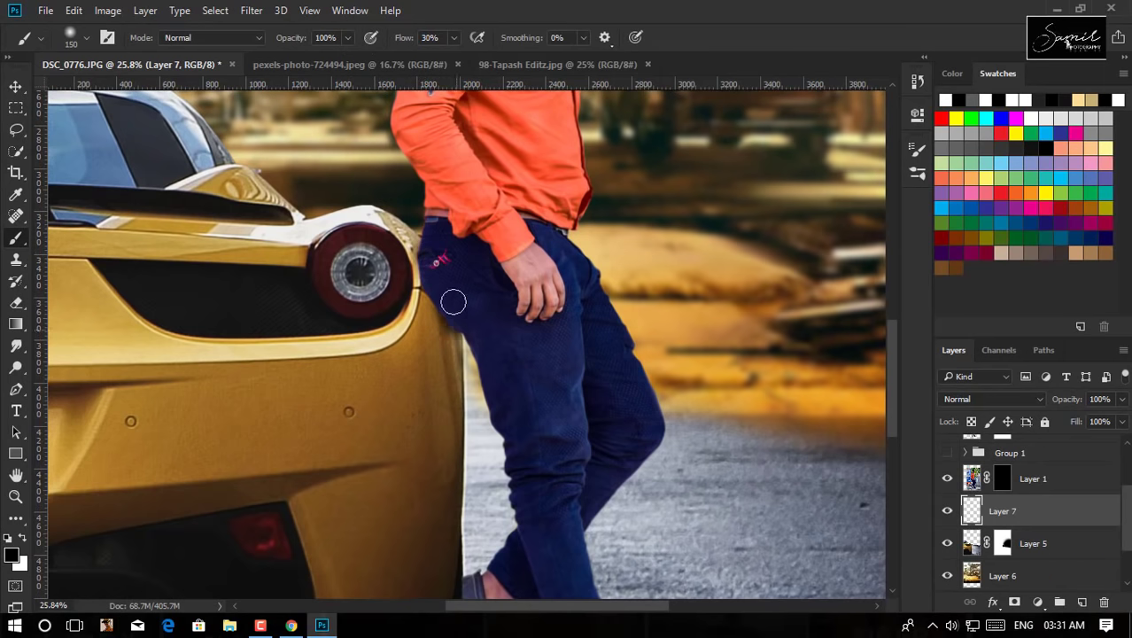
scroll(486, 307, down, 2)
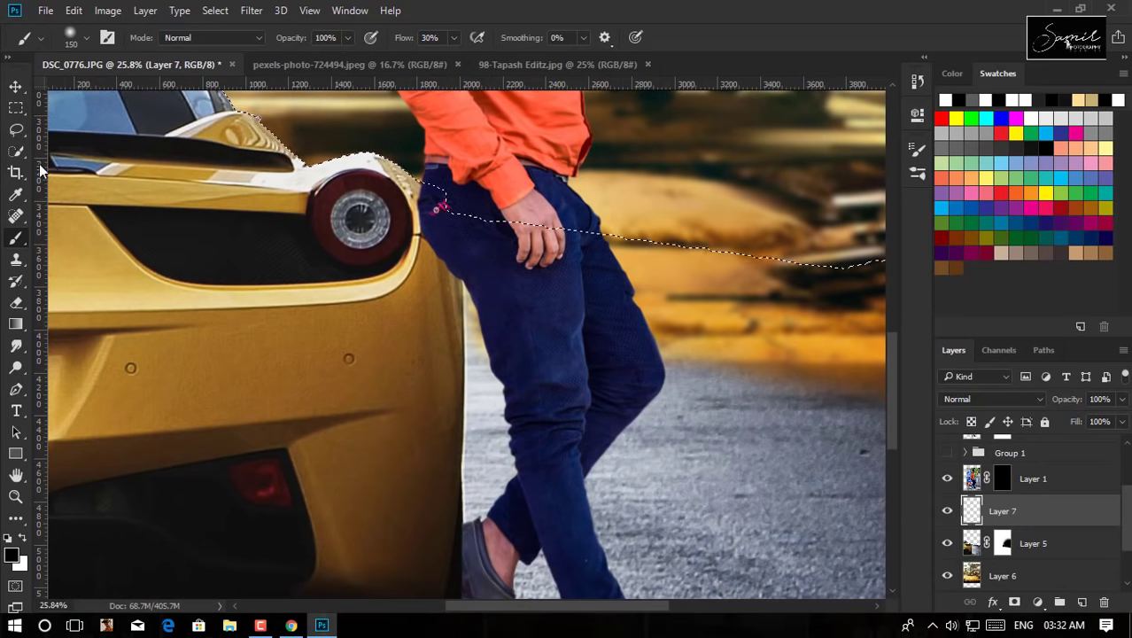
- Select the car edge beside the man's legs on Layer 5 and copy it to Layer 8
key(w)
key(ctrl+0)
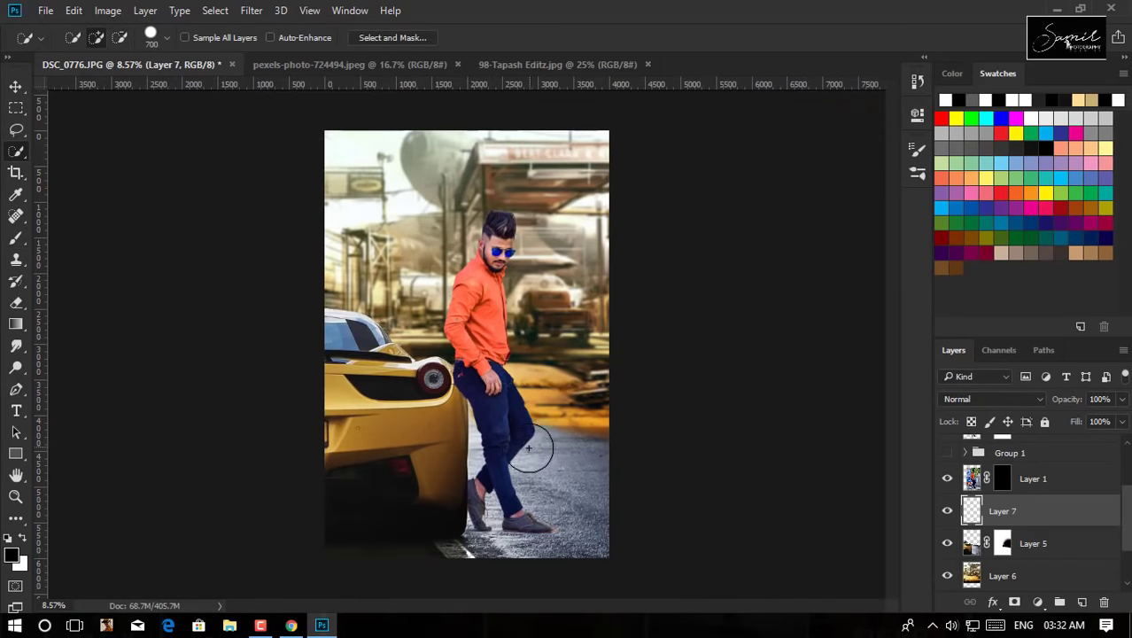
key(l)
scroll(480, 438, up, 3)
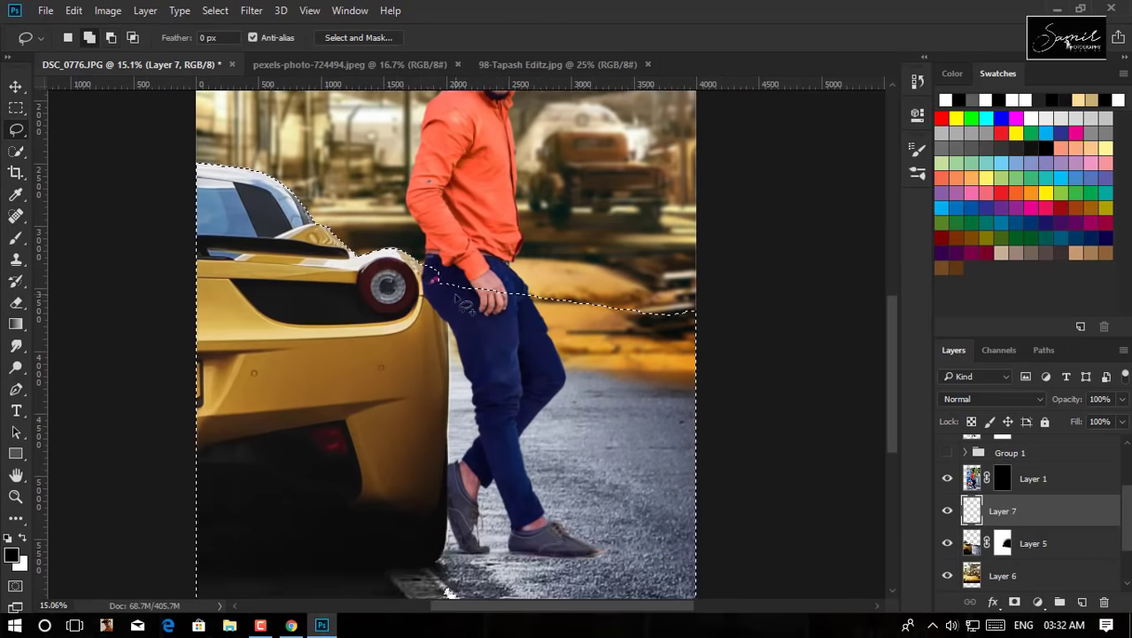
scroll(481, 437, up, 2)
scroll(531, 222, down, 4)
scroll(470, 217, down, 2)
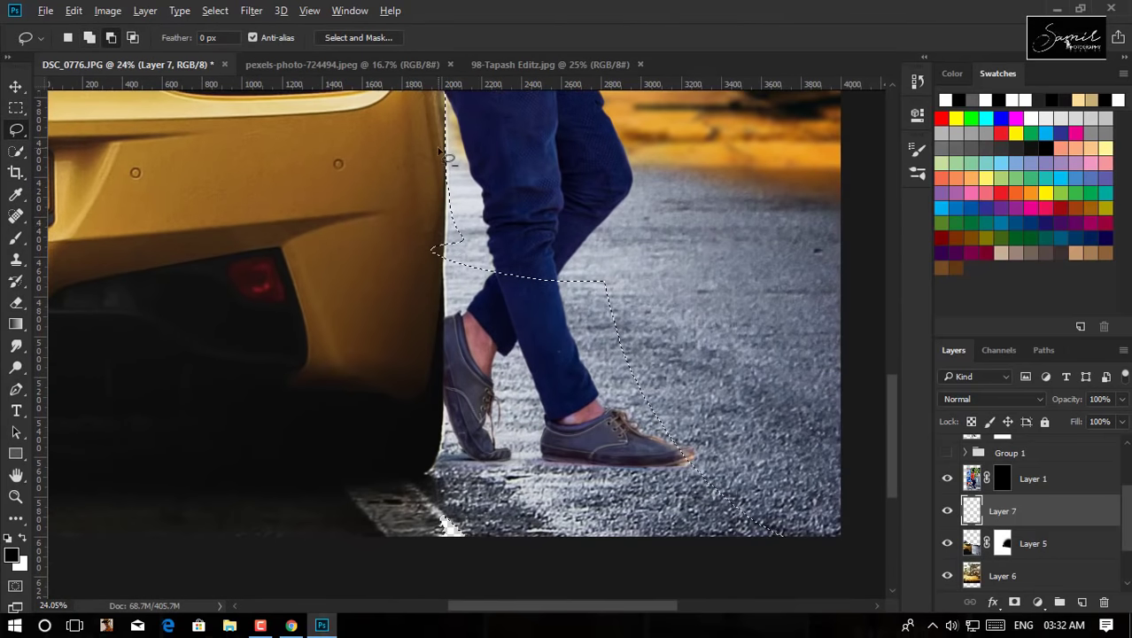
scroll(397, 221, up, 4)
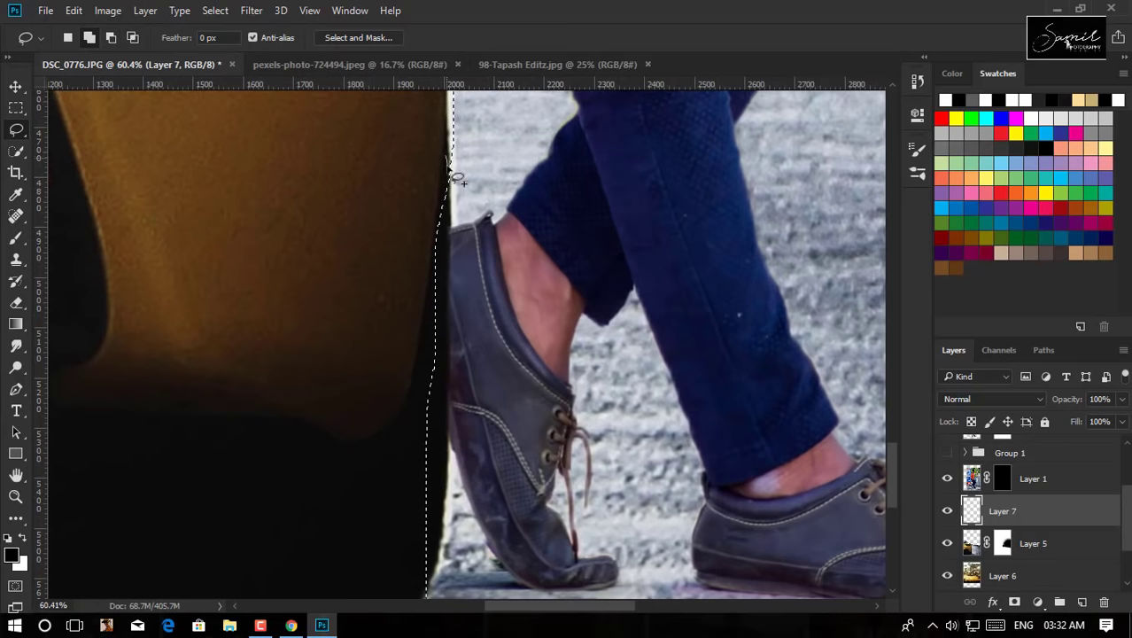
key(w)
key(alt+bracketleft)
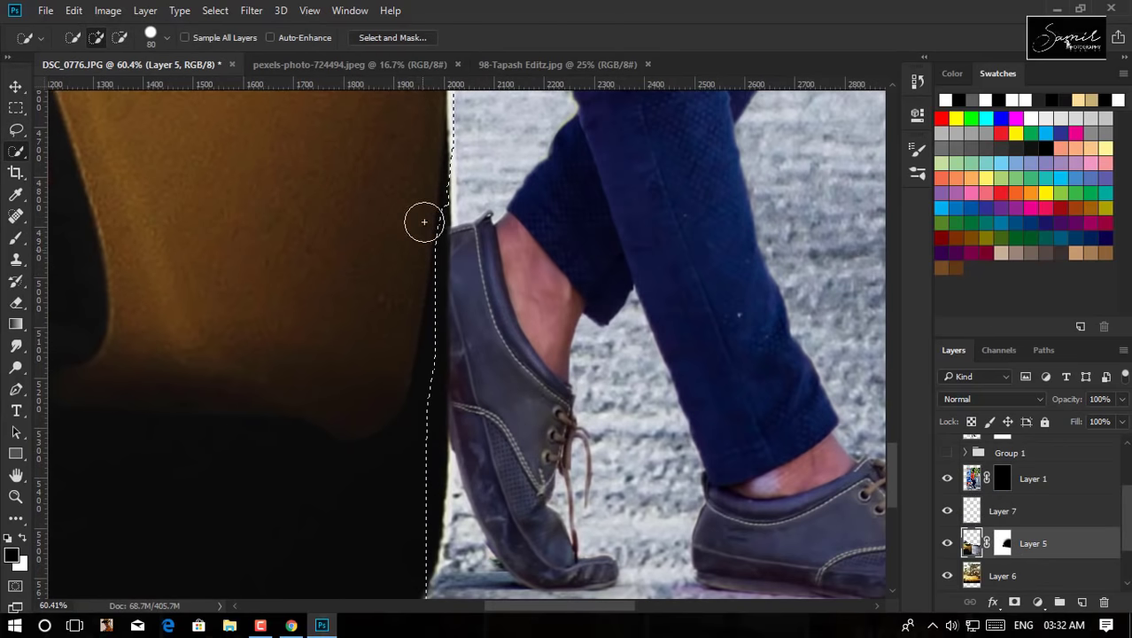
scroll(420, 240, down, 2)
scroll(417, 255, down, 2)
scroll(404, 299, up, 5)
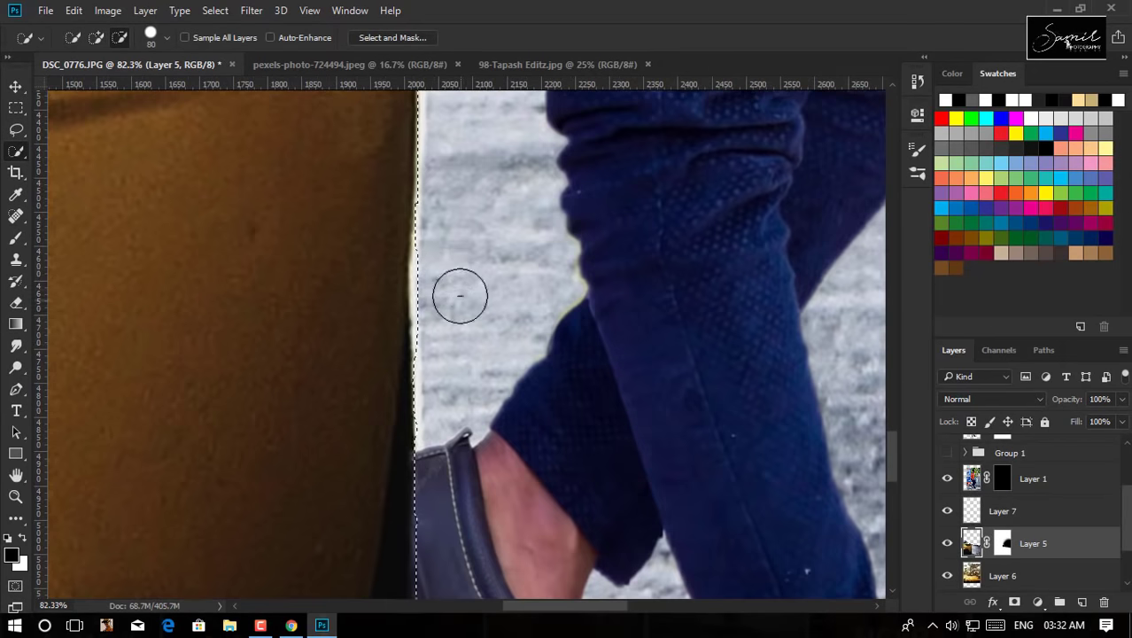
scroll(434, 266, up, 2)
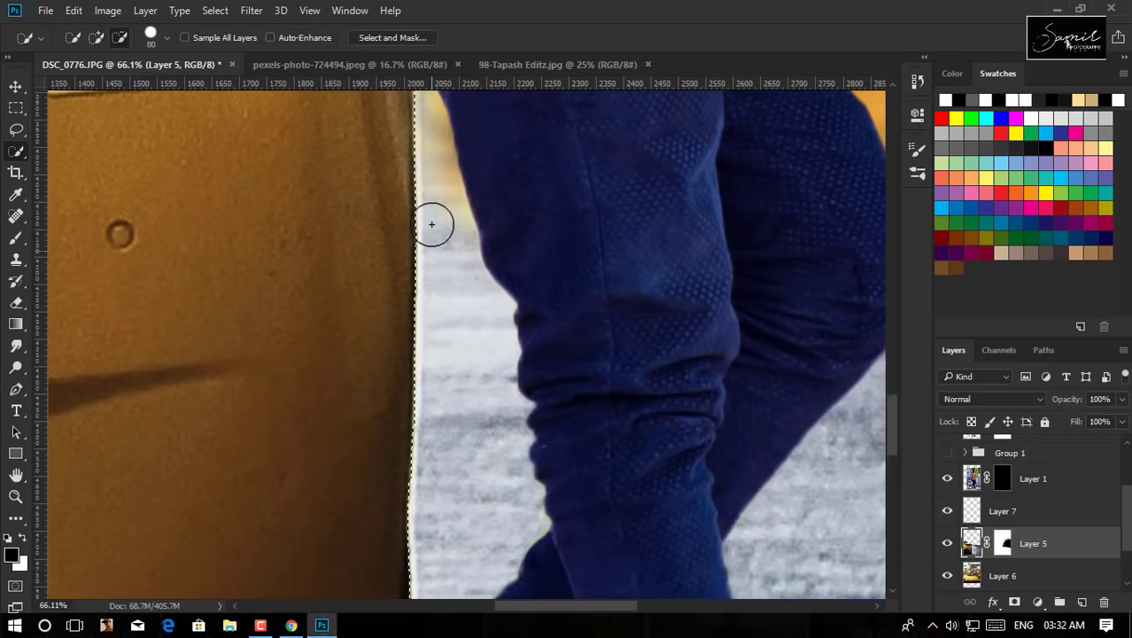
scroll(432, 223, down, 3)
scroll(442, 431, up, 2)
scroll(438, 331, down, 3)
scroll(438, 331, down, 2)
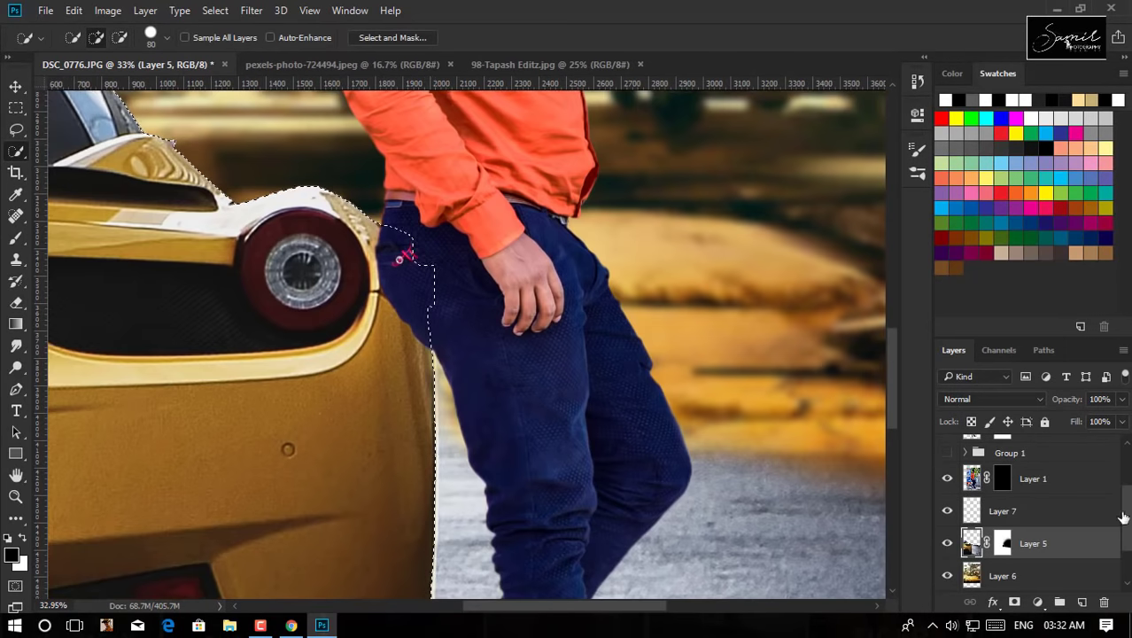
key(ctrl+j)
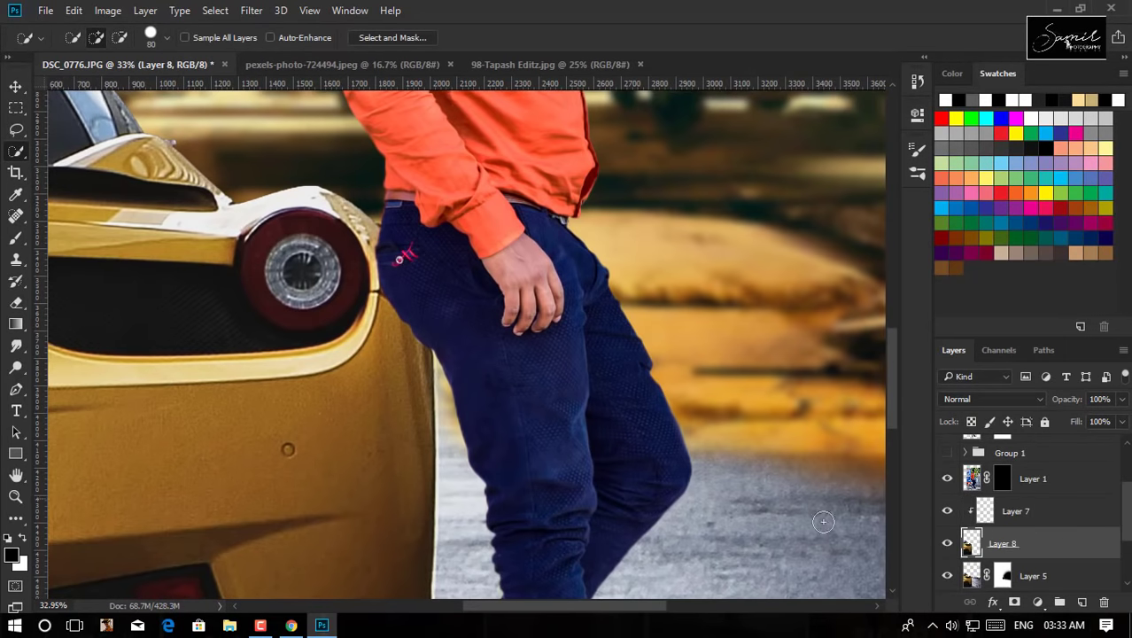
- Make Layer 7 active with the Brush, sizing it from 1000 down to 400 px
key(b)
scroll(426, 301, down, 4)
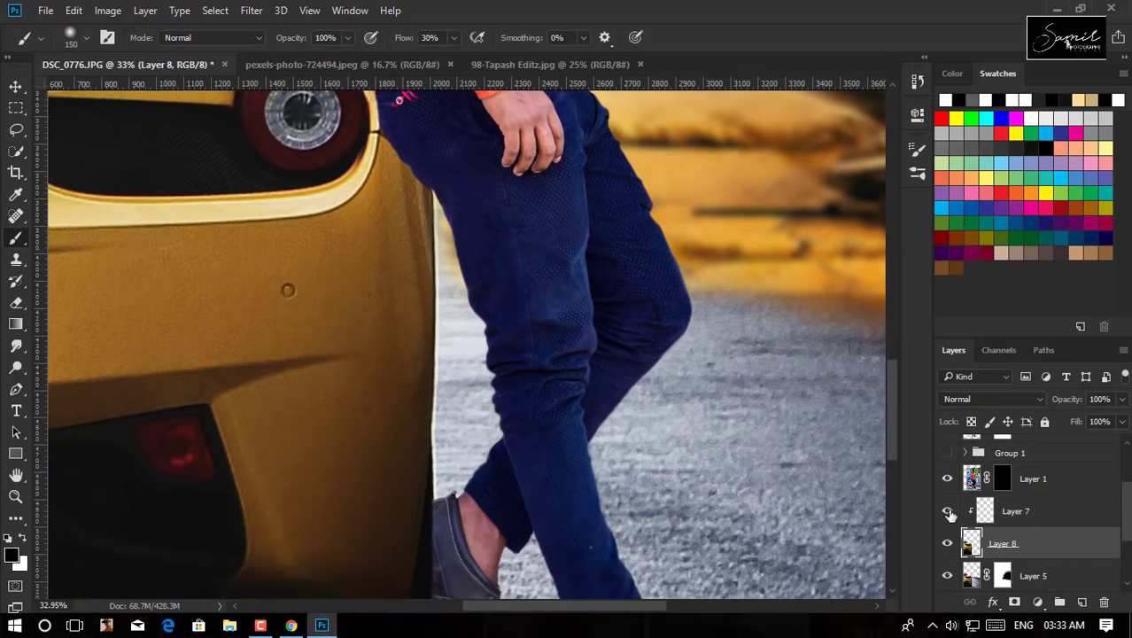
click(1001, 512)
scroll(430, 309, up, 3)
scroll(433, 266, down, 3)
scroll(437, 337, down, 2)
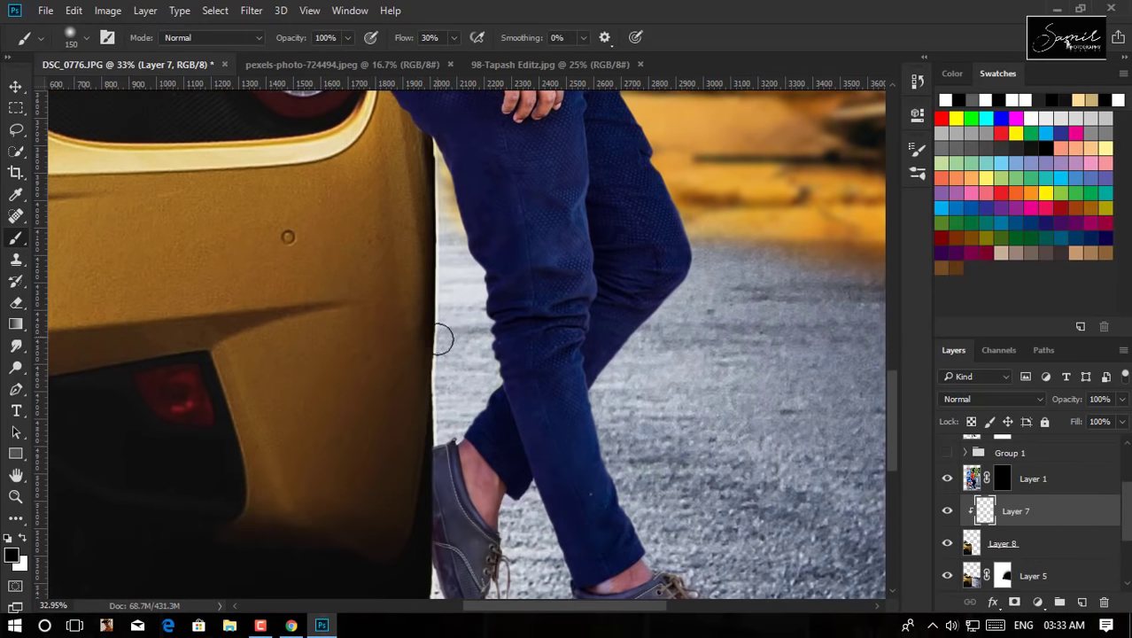
scroll(437, 337, down, 3)
scroll(405, 268, up, 2)
key(bracketright)
key(bracketright)
key(bracketright)
scroll(454, 416, up, 1)
scroll(455, 416, down, 3)
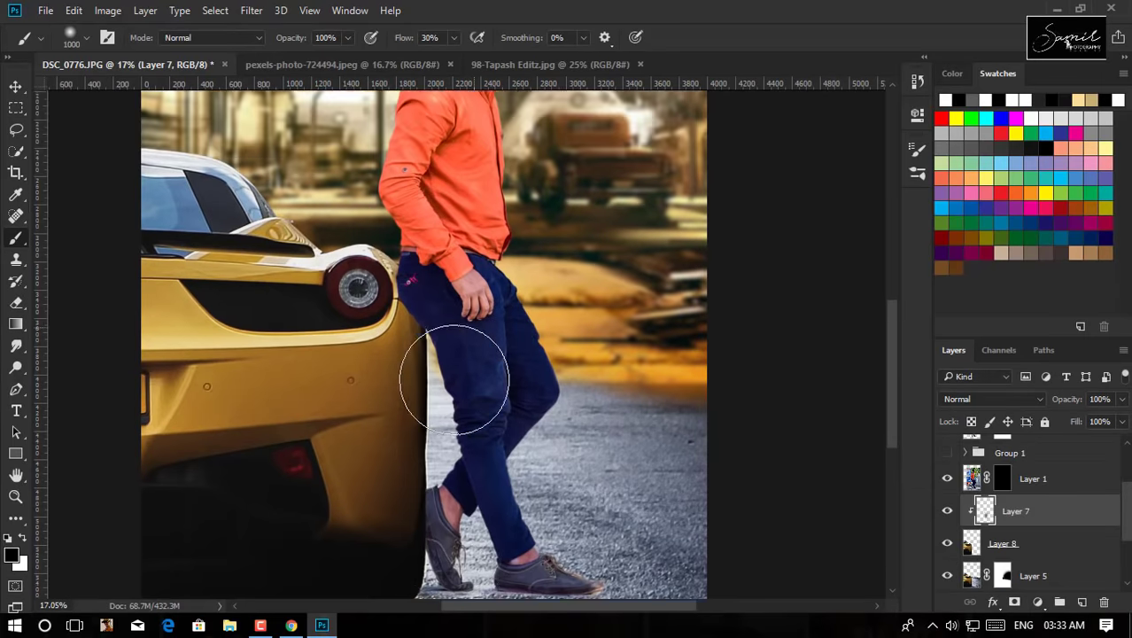
scroll(425, 266, up, 4)
key(bracketleft)
key(bracketleft)
key(bracketleft)
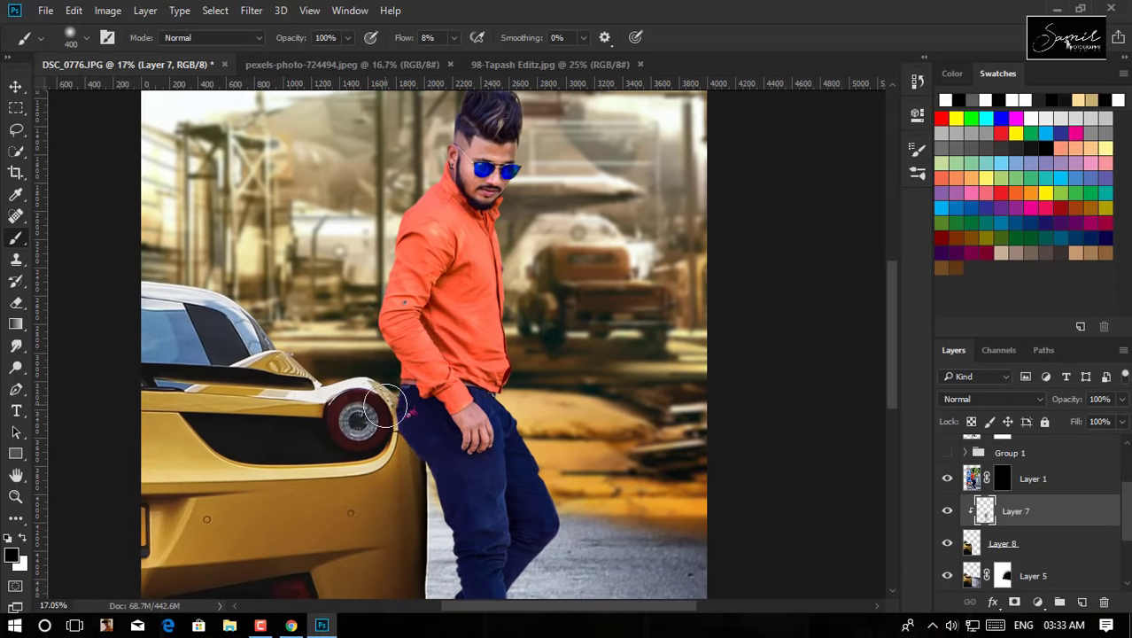
scroll(396, 410, down, 3)
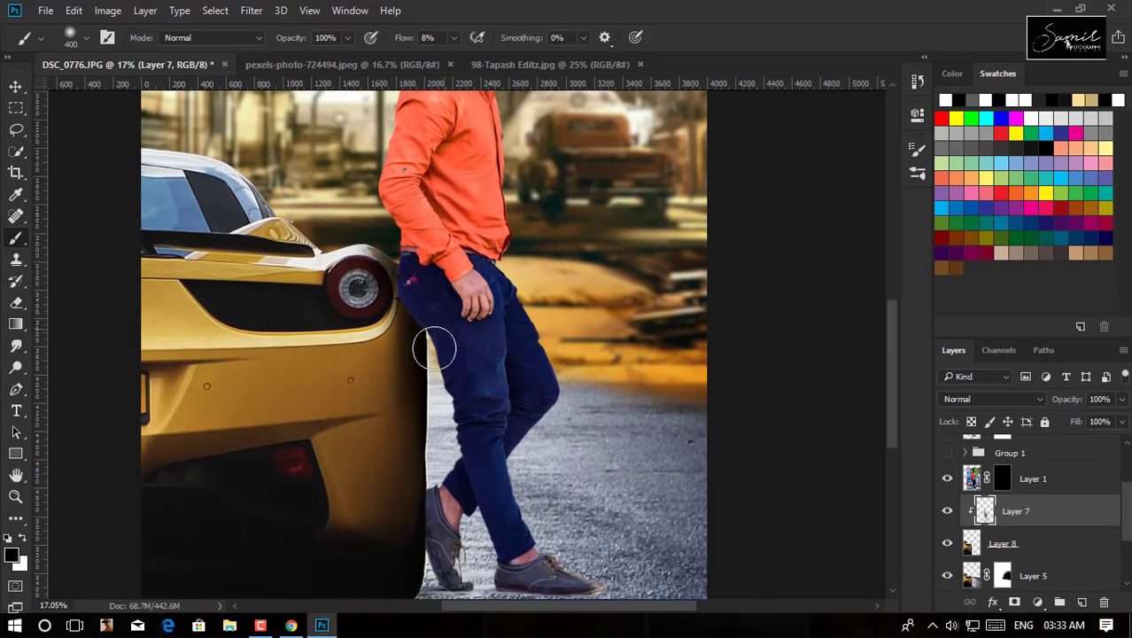
scroll(430, 341, down, 1)
scroll(437, 265, up, 4)
- Add a layer mask to Layer 7 with black as the painting colour
click(1014, 602)
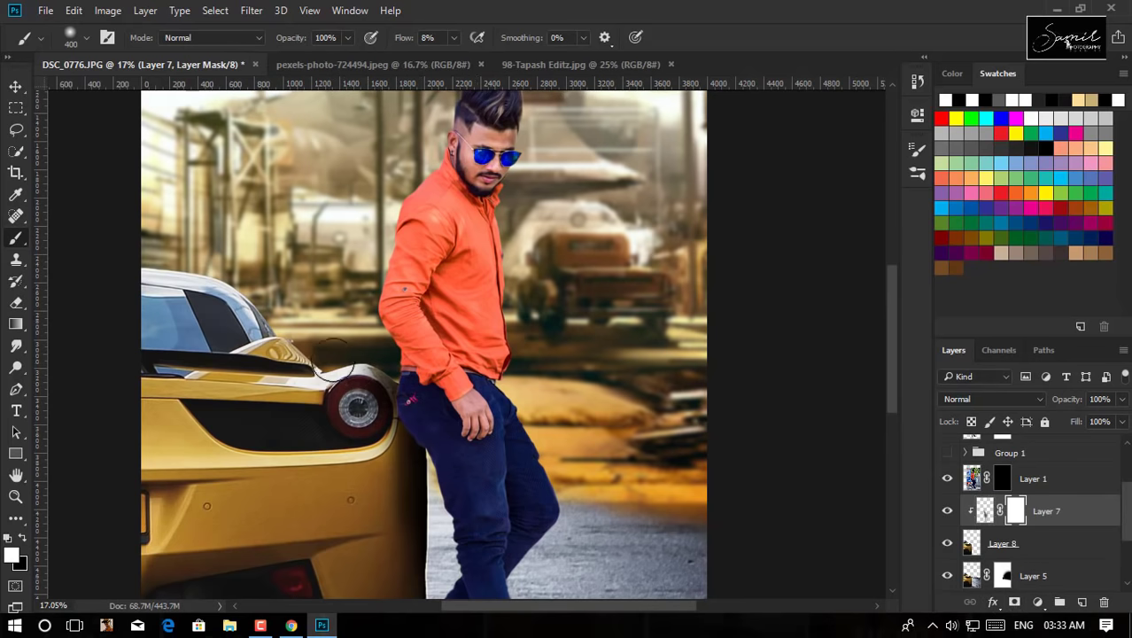
key(x)
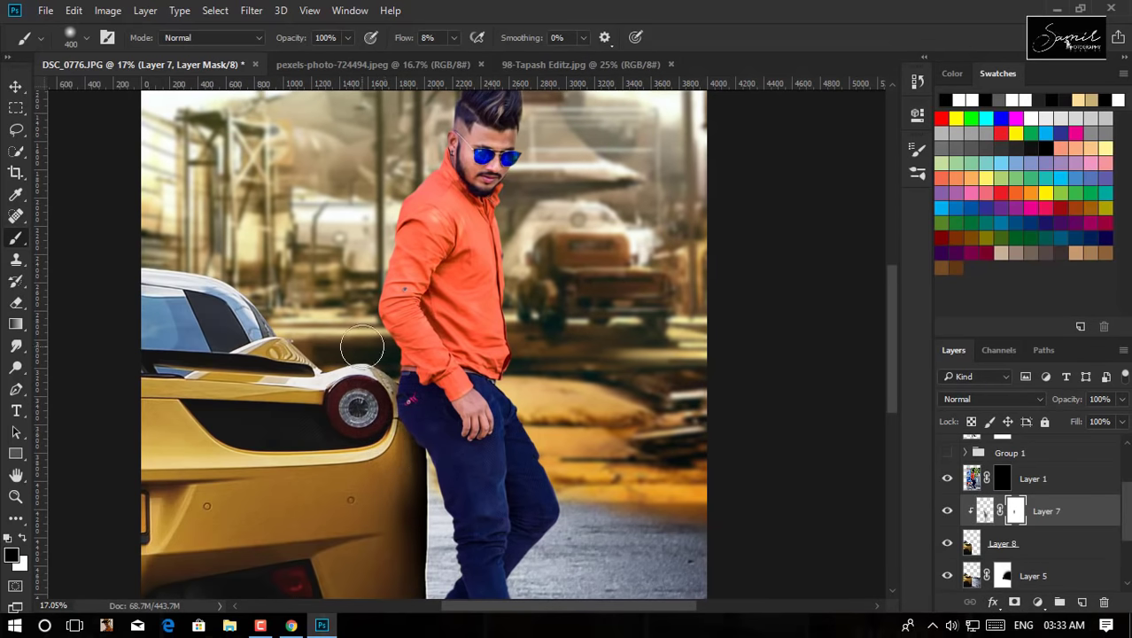
scroll(380, 560, down, 2)
alt+scroll(451, 351, down, 3)
alt+scroll(451, 352, up, 3)
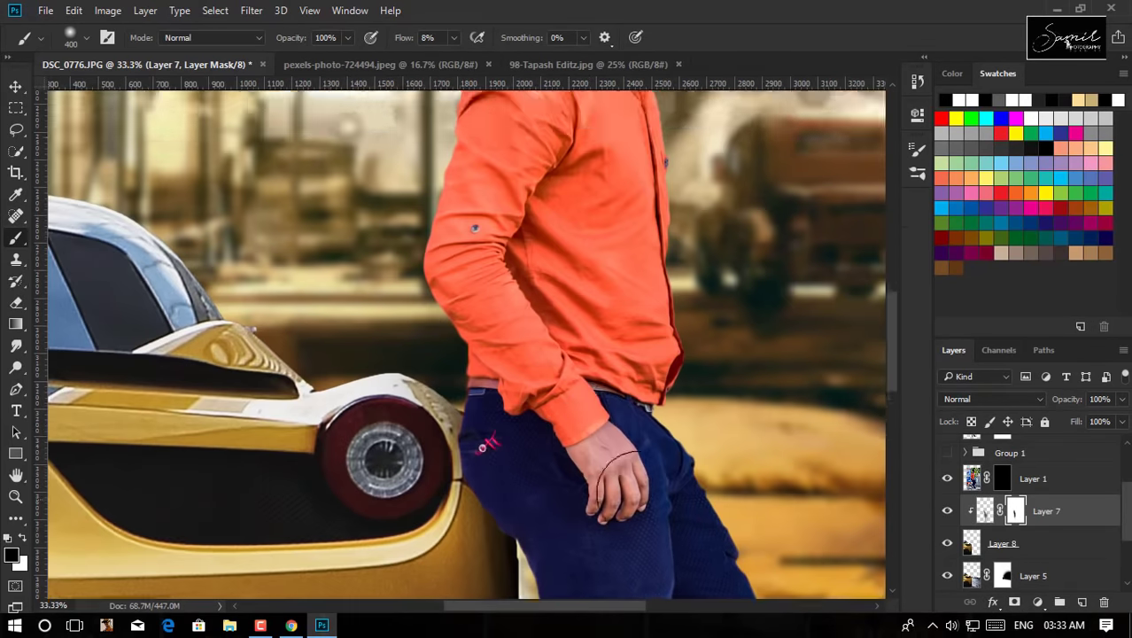
alt+scroll(451, 352, up, 2)
- Touch up the pink pocket embroidery on Layer 7's pixels with a 45 px brush
key(ctrl+2)
key(x)
key(bracketleft)
key(bracketleft)
key(bracketleft)
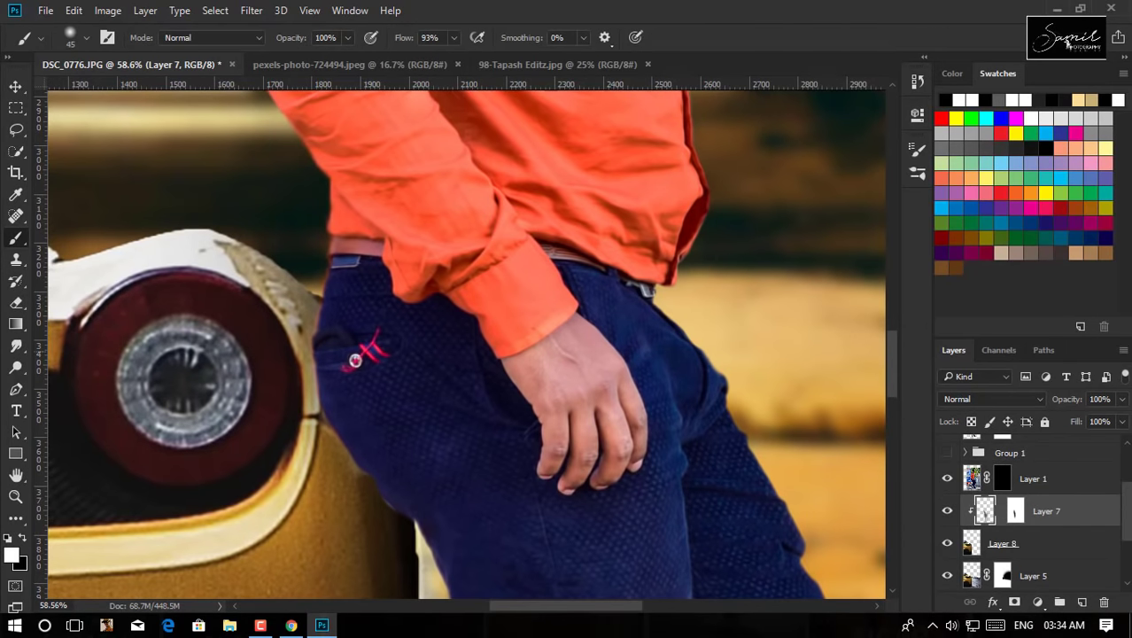
drag(354, 360, 329, 323)
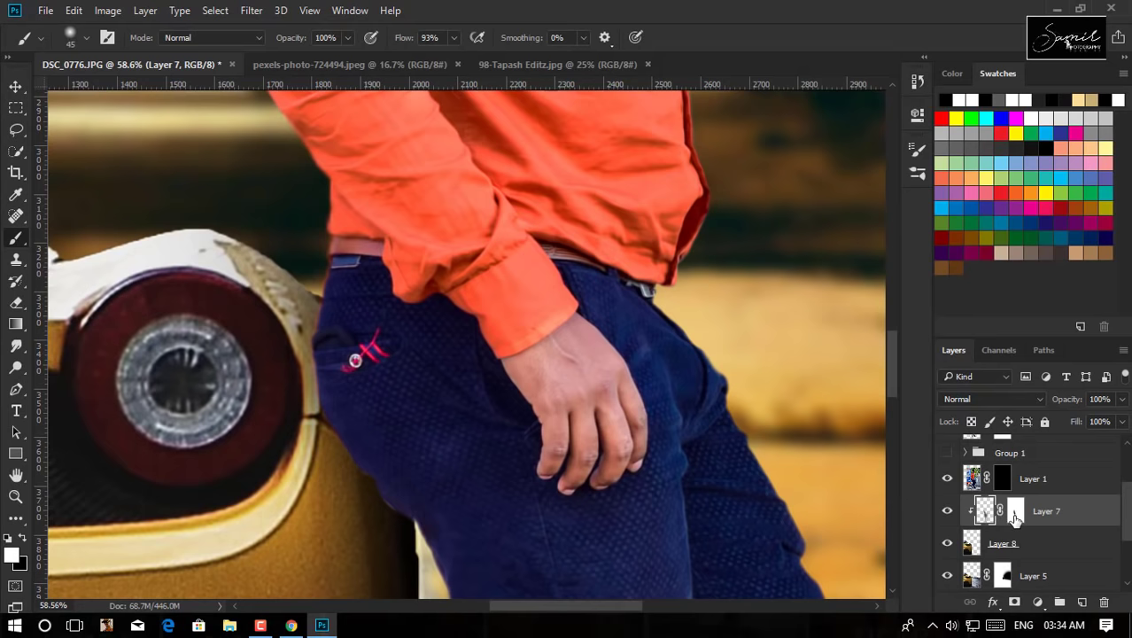
- Target Layer 7's mask again with white as the painting colour
click(1016, 516)
key(x)
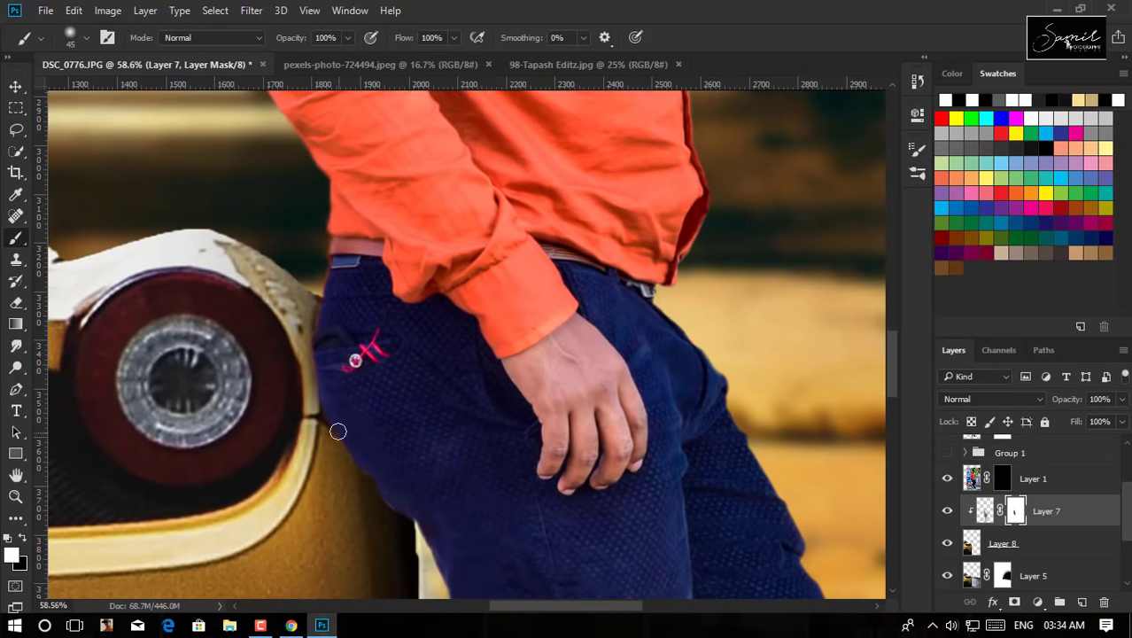
scroll(408, 443, down, 2)
scroll(414, 264, down, 4)
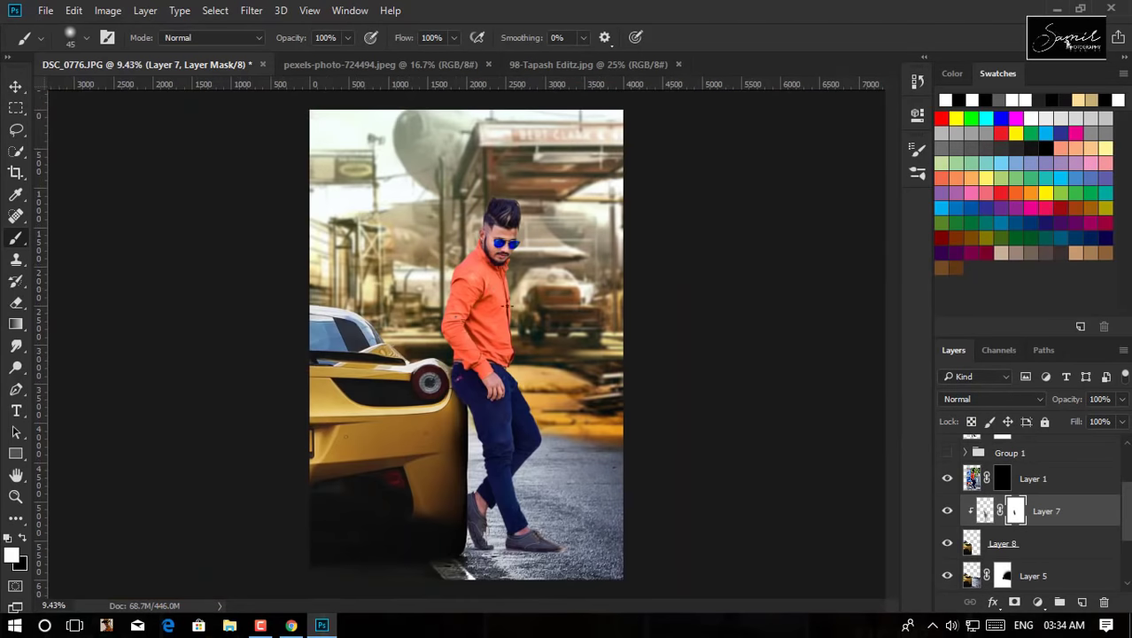
scroll(1075, 523, up, 2)
- Add clipped Layer 9 above Group 1 copy and paint shading near the car and trousers
click(1083, 602)
scroll(532, 381, up, 2)
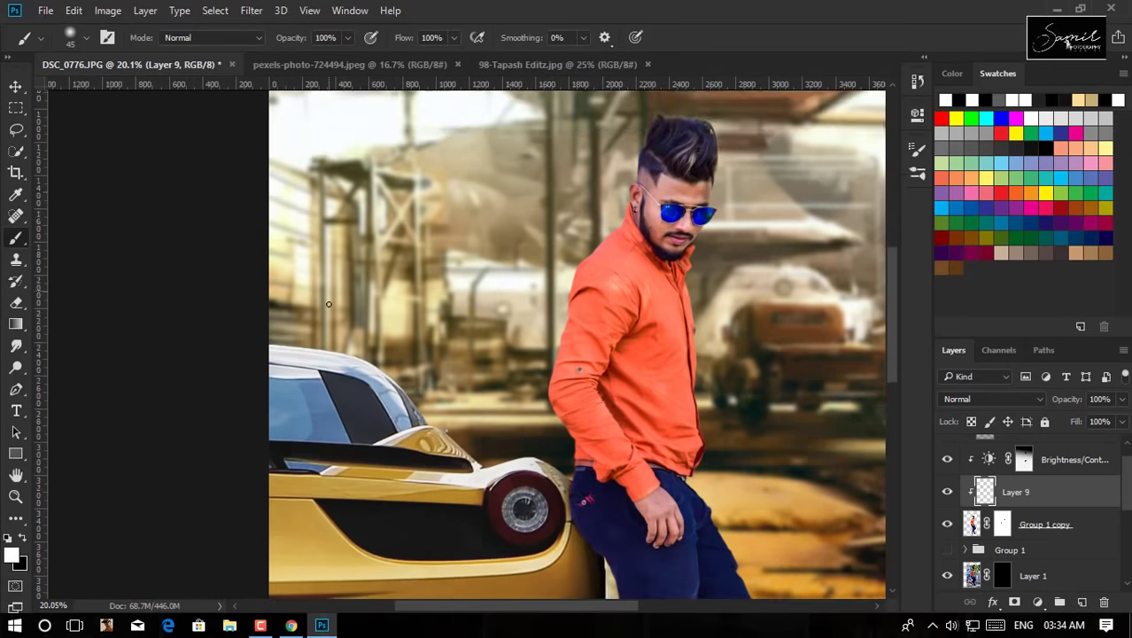
scroll(558, 381, up, 3)
scroll(556, 420, down, 1)
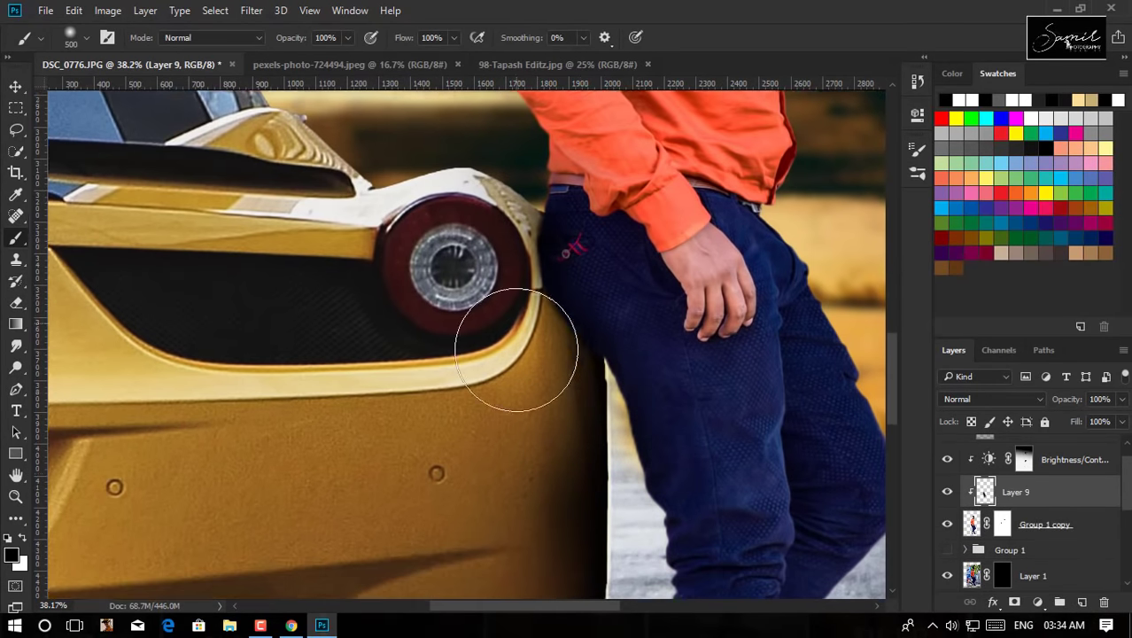
scroll(523, 354, down, 2)
scroll(459, 372, up, 3)
scroll(460, 310, up, 1)
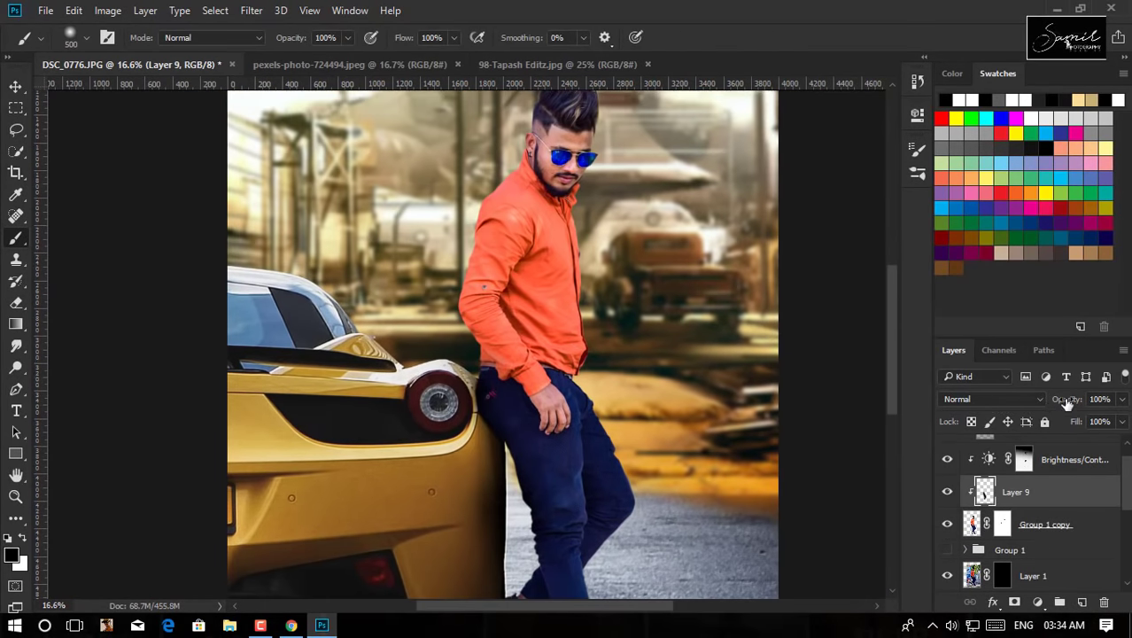
scroll(493, 442, up, 1)
scroll(442, 430, down, 3)
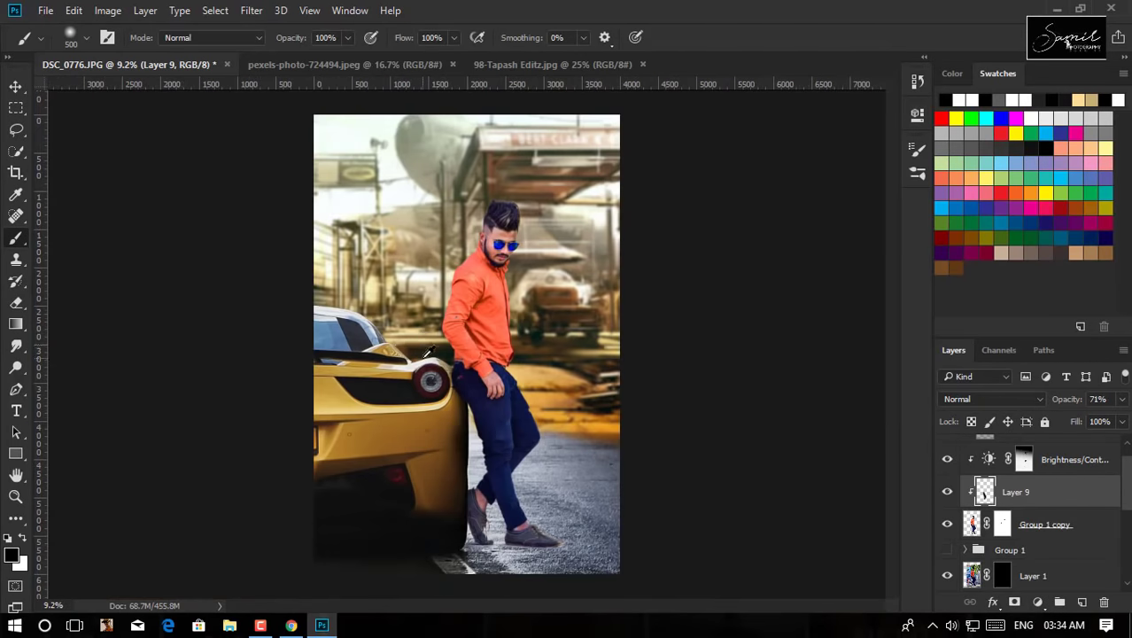
scroll(511, 351, down, 1)
scroll(511, 351, up, 2)
scroll(511, 351, up, 1)
scroll(1019, 531, down, 2)
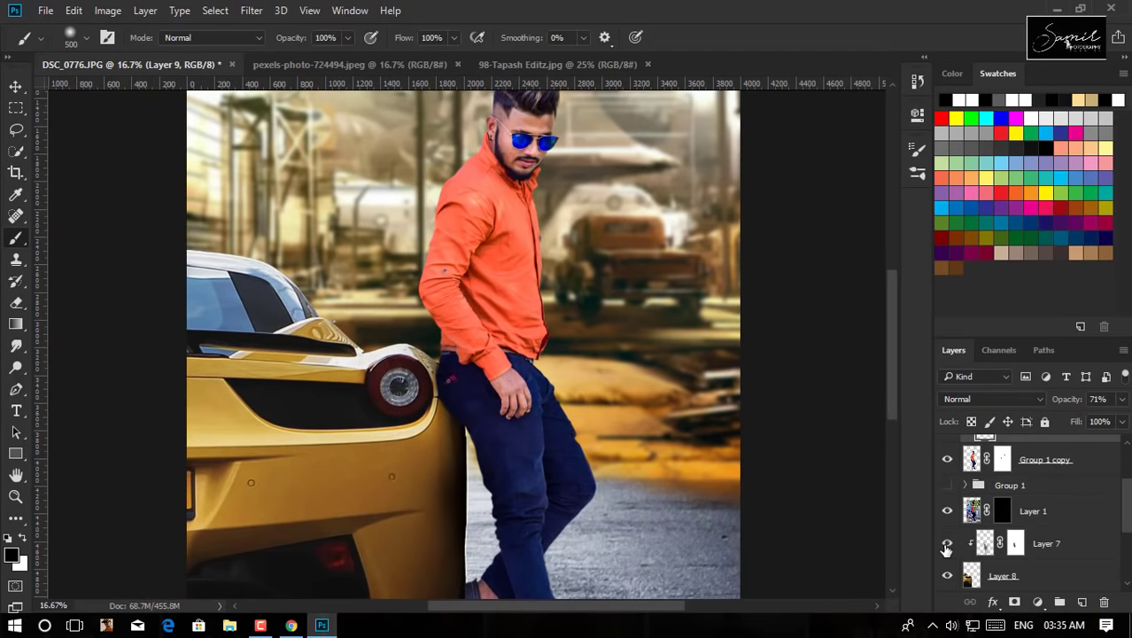
- Check Layer 7's mask, then set Layer 9's opacity to 63%
click(1015, 544)
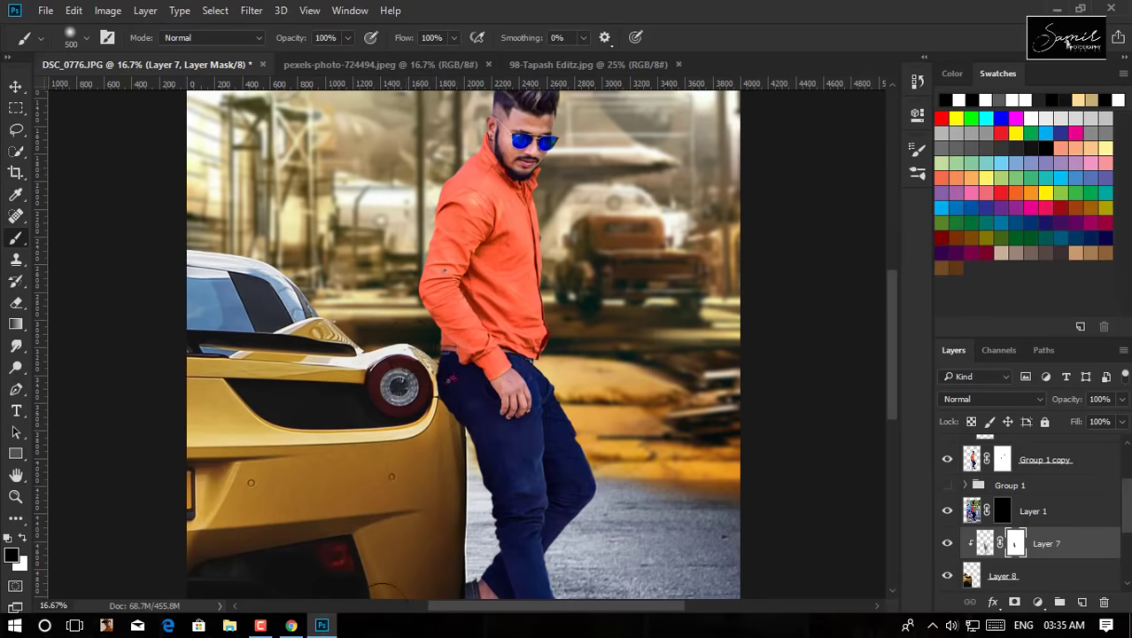
scroll(466, 345, down, 2)
scroll(466, 345, up, 1)
scroll(949, 520, up, 2)
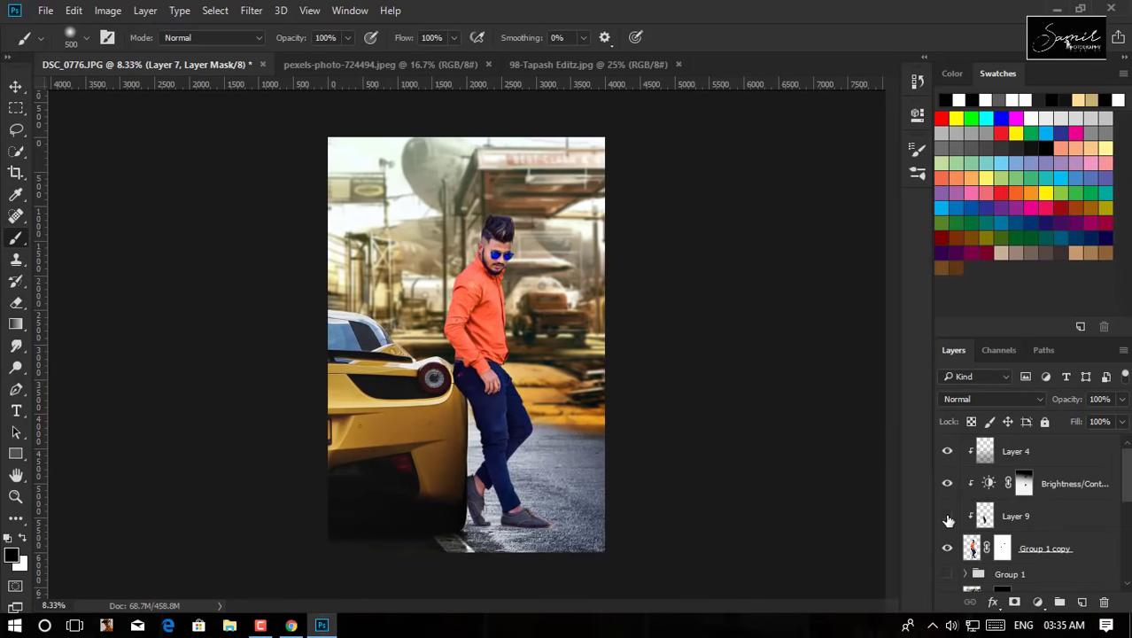
click(1024, 523)
scroll(546, 336, down, 1)
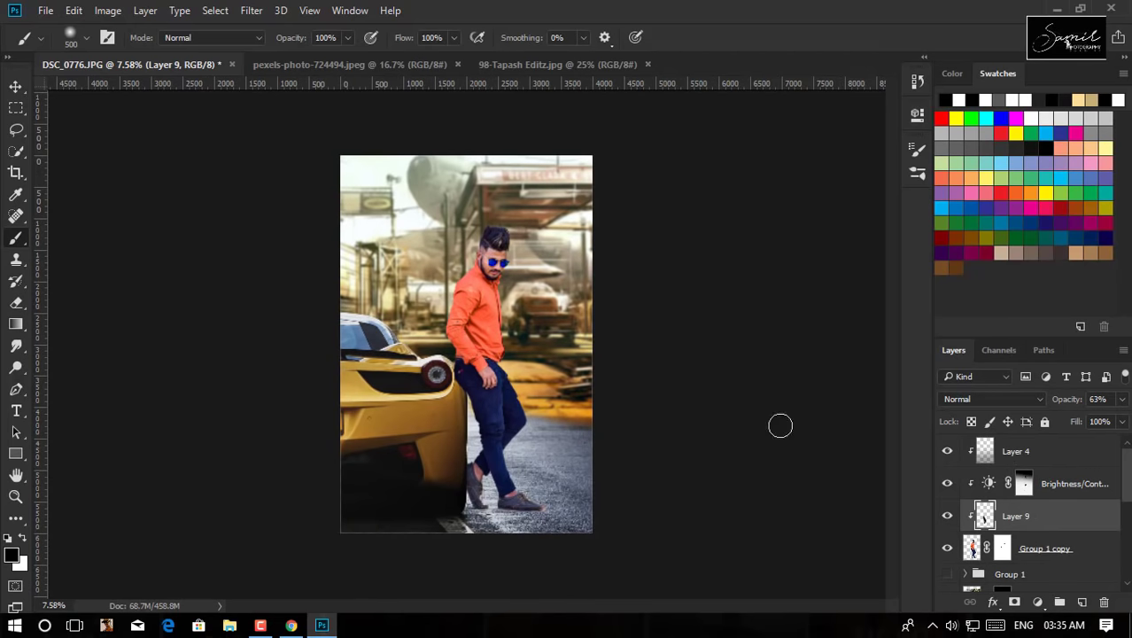
- Enlarge Layer 4 to about 109% with Free Transform
key(v)
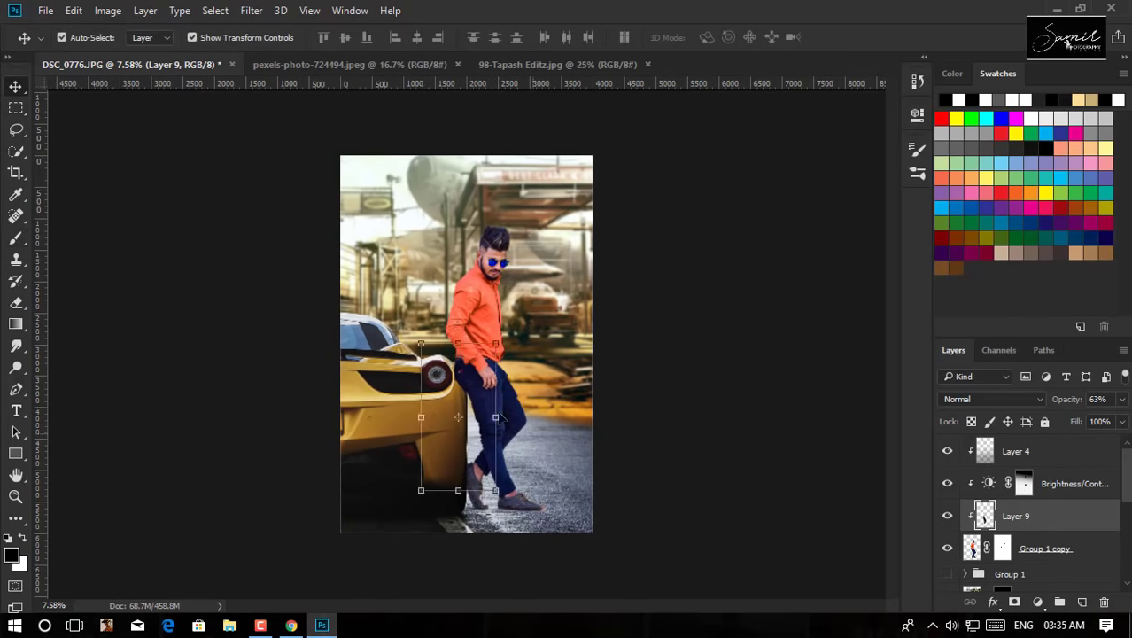
scroll(1038, 491, down, 2)
scroll(1039, 491, down, 1)
scroll(1039, 491, down, 1)
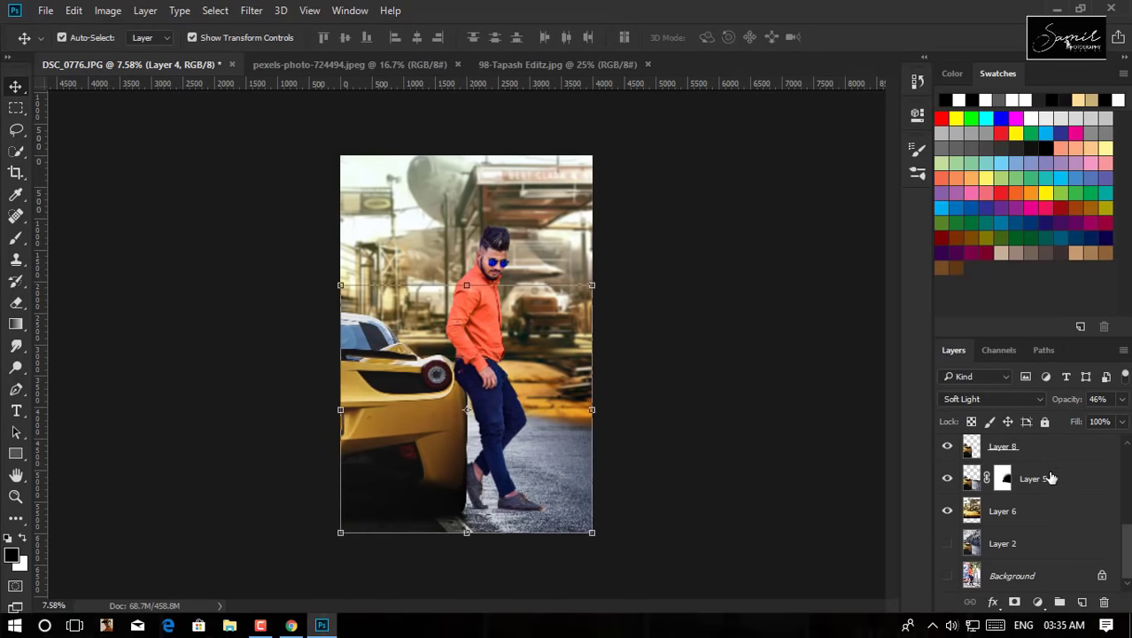
scroll(1048, 486, up, 3)
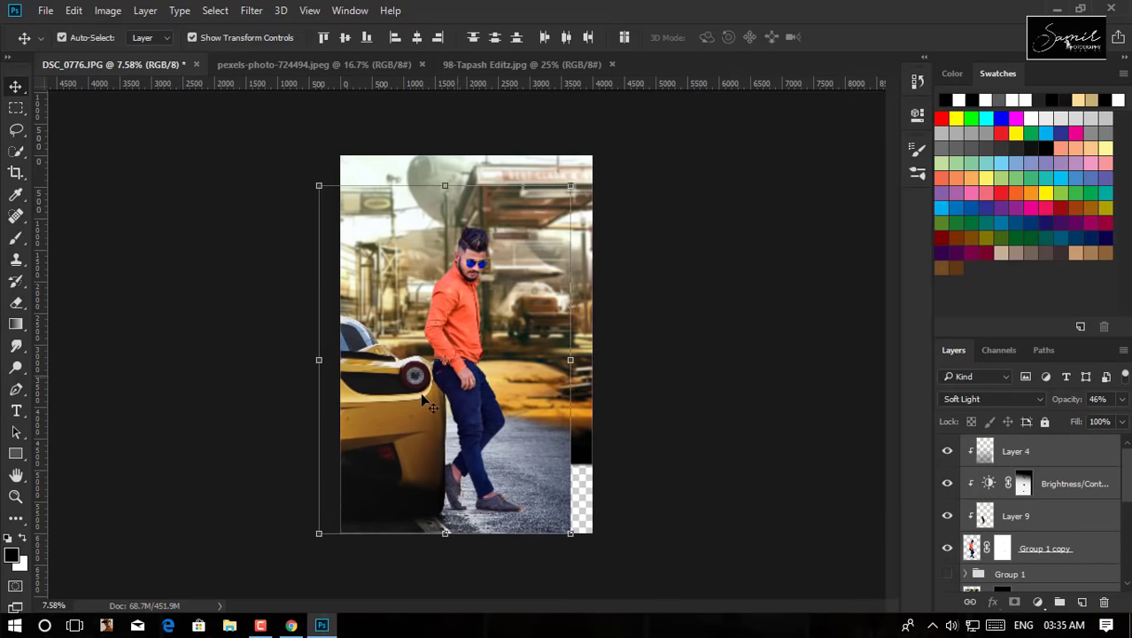
drag(592, 164, 605, 164)
drag(592, 533, 595, 537)
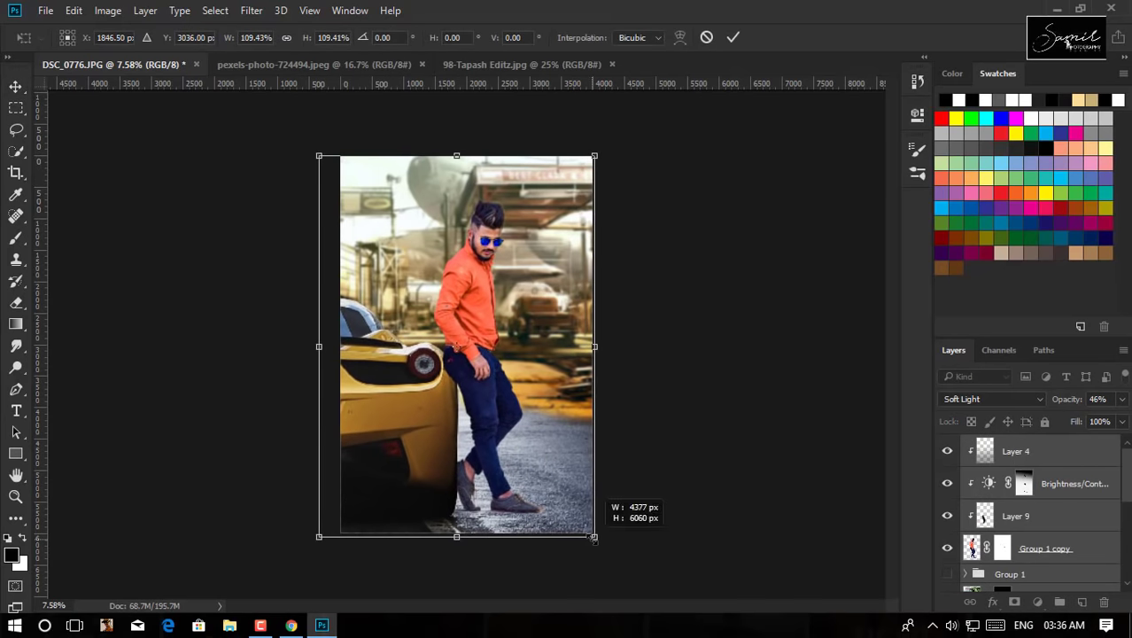
key(Return)
- Crop the canvas so it extends taller than the image
key(ctrl+minus)
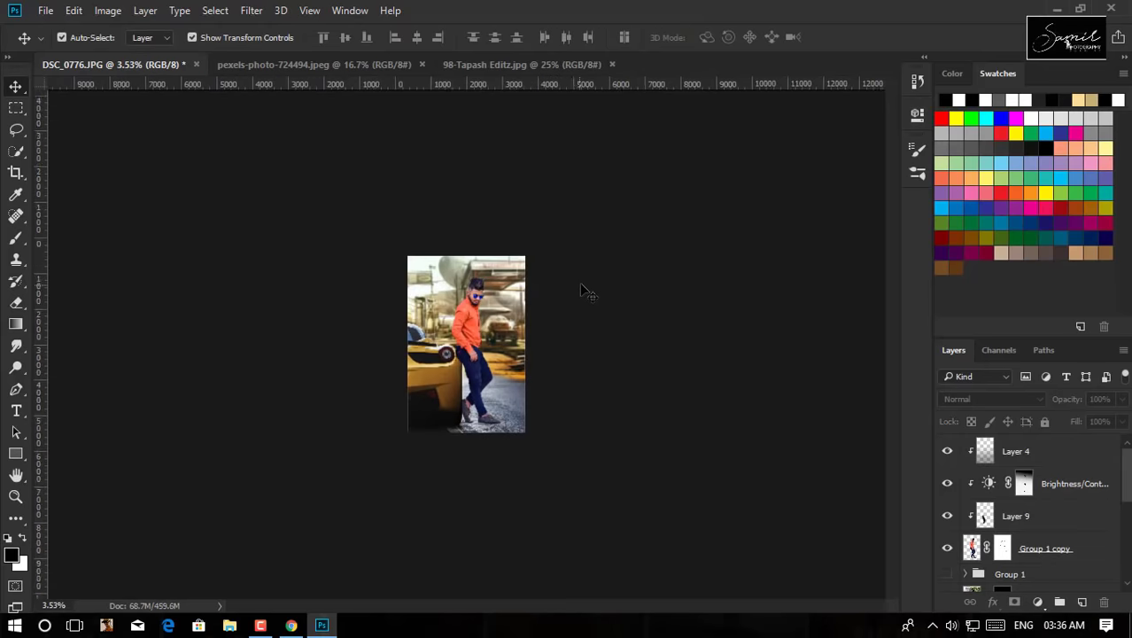
click(13, 173)
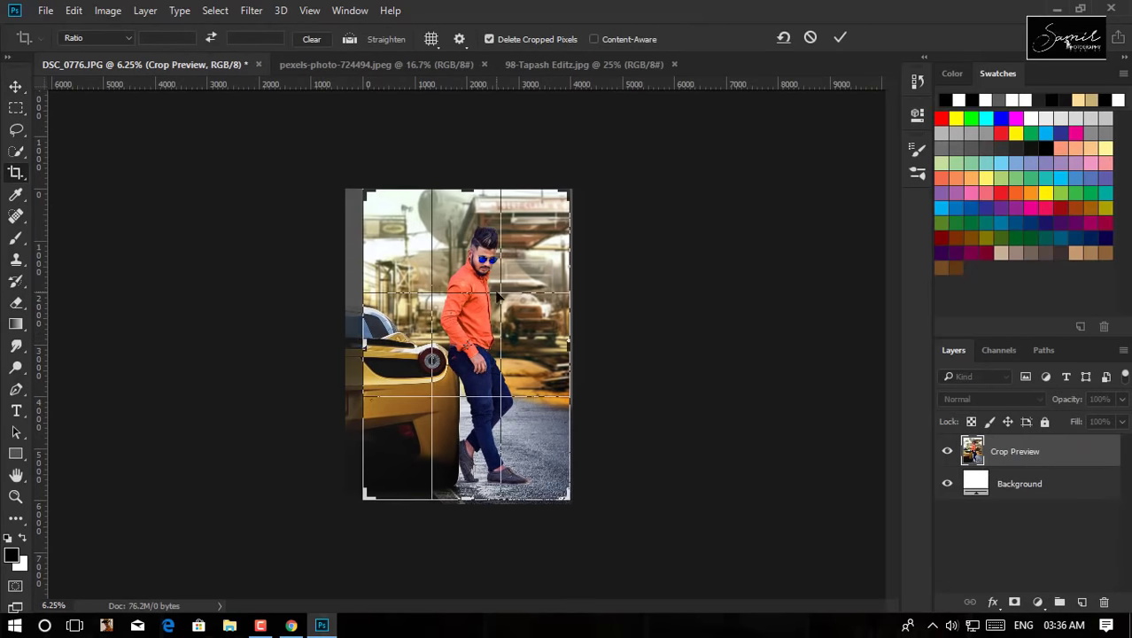
drag(466, 188, 462, 190)
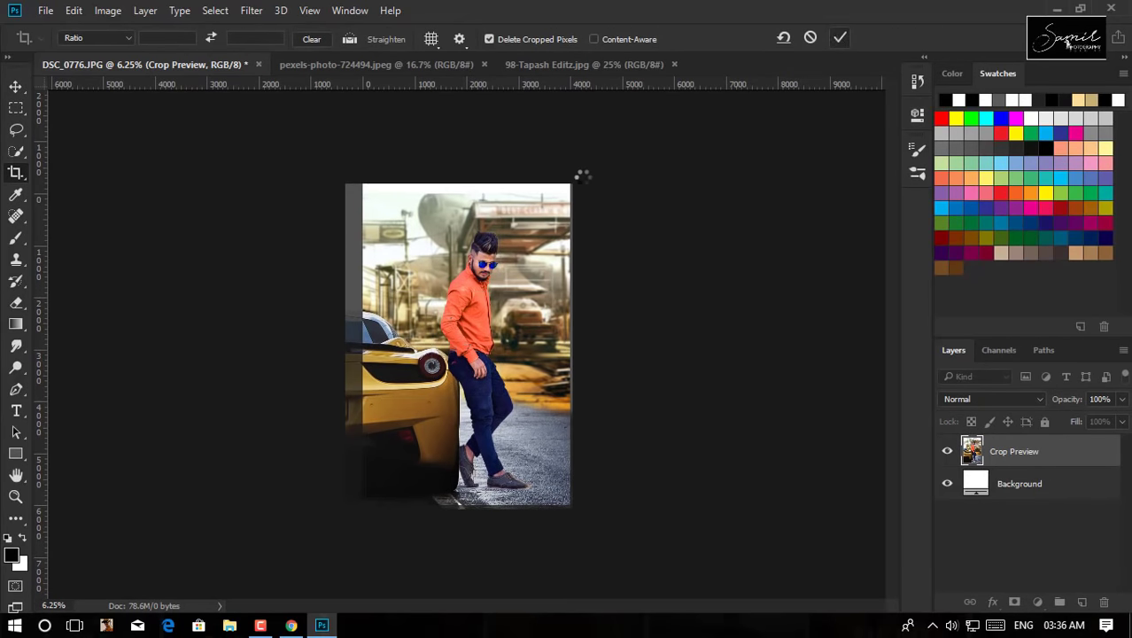
key(Return)
- Move and stretch background Layer 6 about 104.7% to fill the empty top strip
key(v)
click(644, 247)
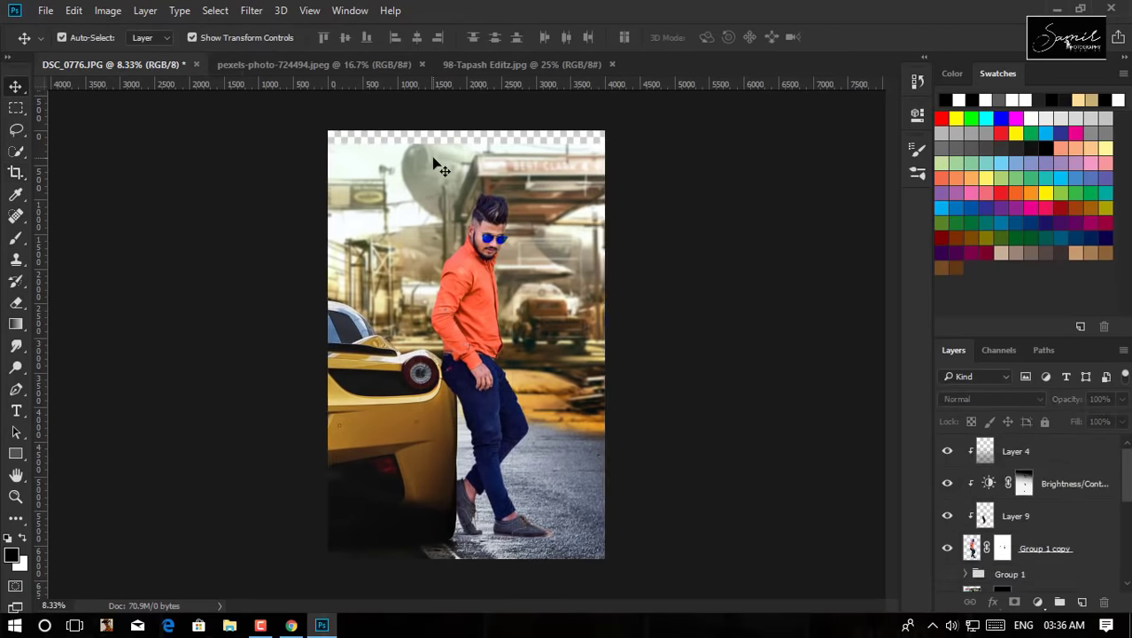
drag(466, 143, 466, 130)
key(Return)
drag(598, 483, 605, 486)
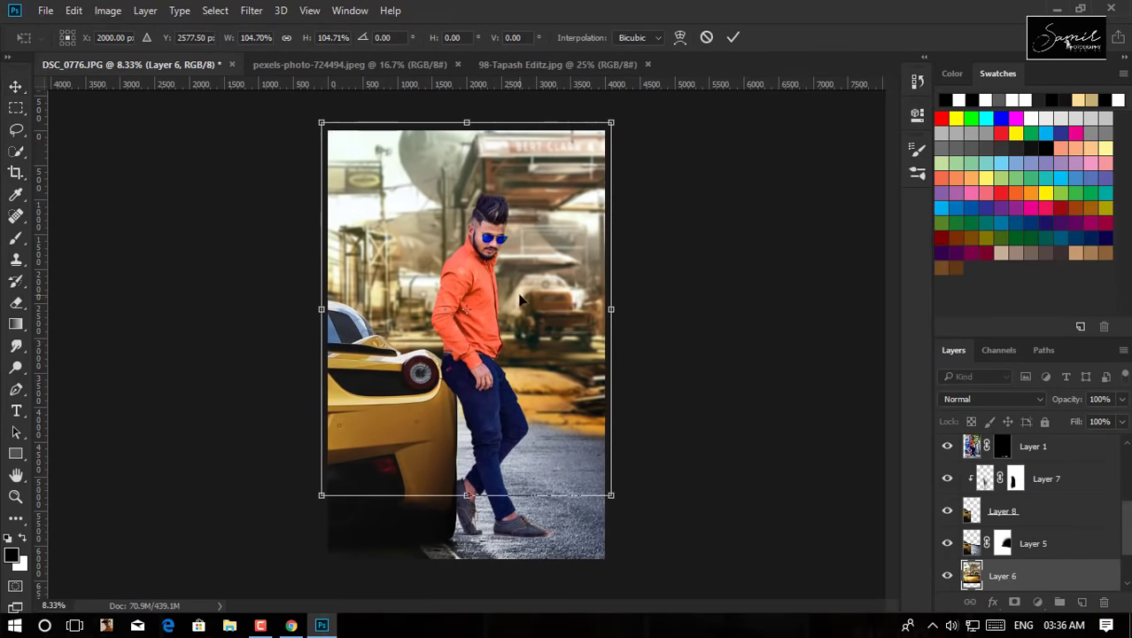
key(Return)
key(ctrl+0)
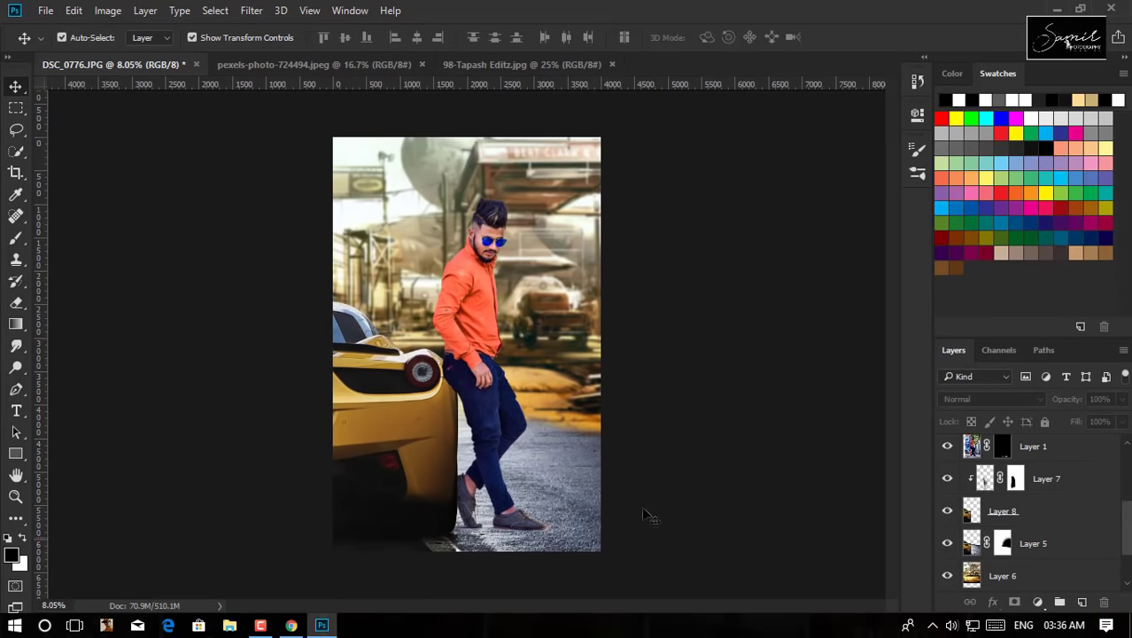
- Add a Curves 1 adjustment above Layer 4 with the top point pulled down, then hide it
scroll(1052, 514, up, 5)
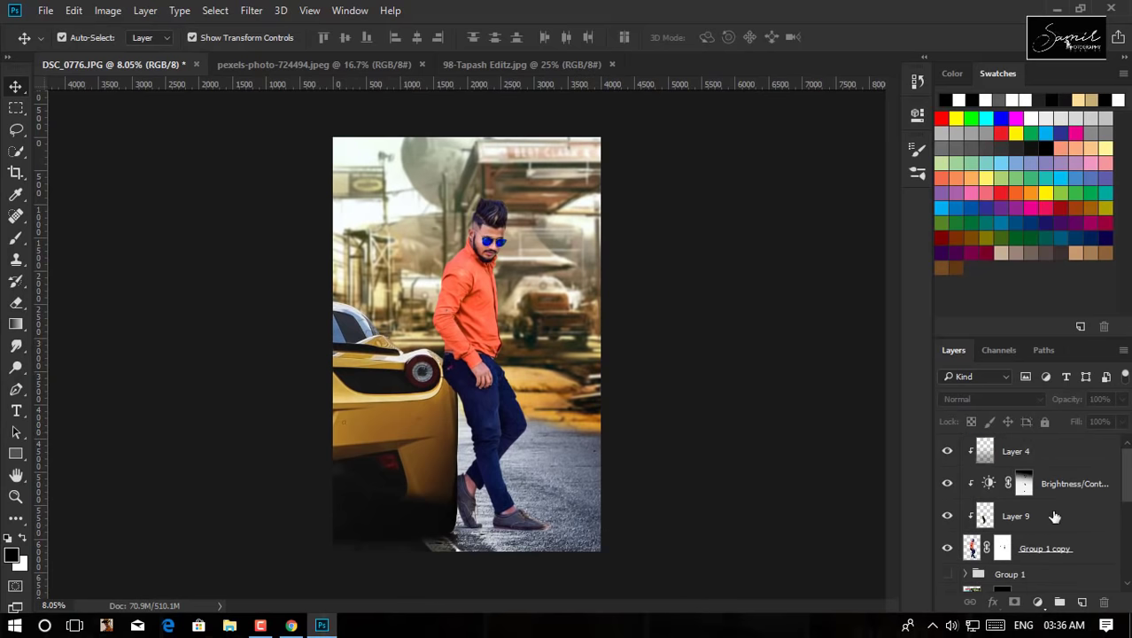
click(1019, 446)
click(1038, 602)
click(1021, 335)
drag(871, 201, 872, 279)
click(870, 109)
scroll(1013, 490, down, 3)
scroll(1012, 490, up, 3)
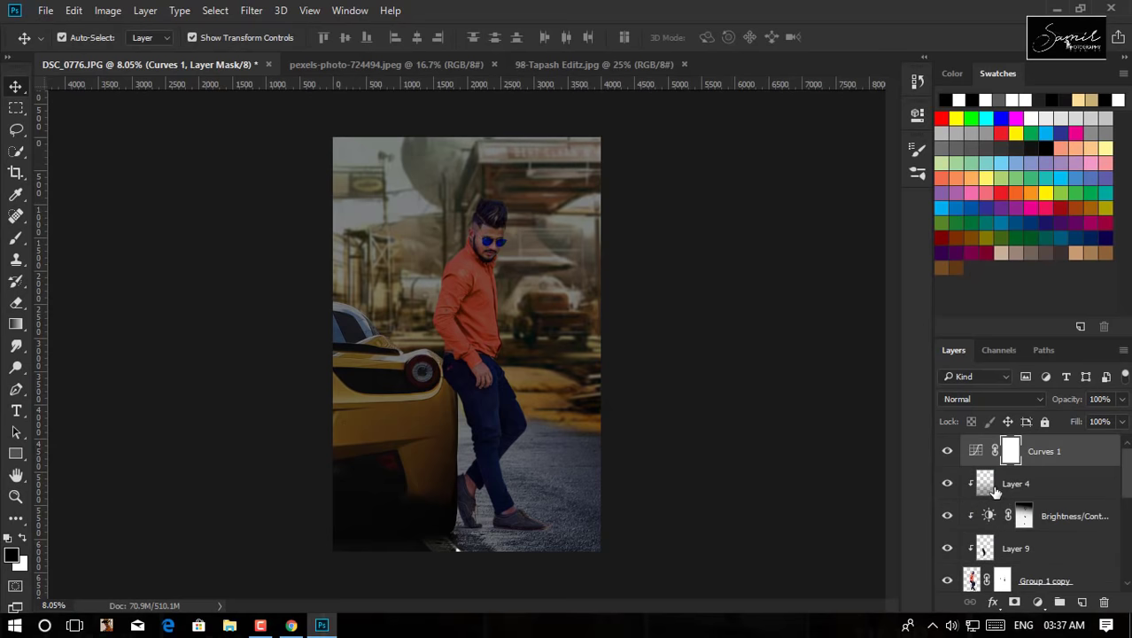
click(1043, 580)
- Retouch the man's cheek on Group 1 copy with the Spot Healing Brush
click(947, 451)
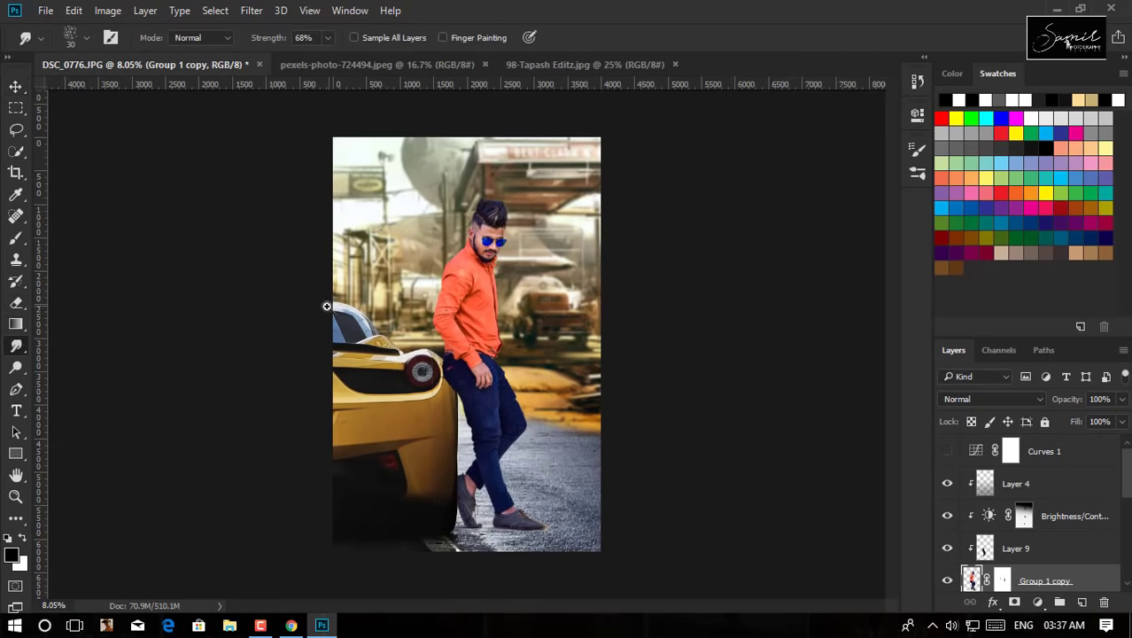
key(j)
scroll(480, 231, up, 2)
scroll(479, 231, up, 3)
scroll(480, 231, up, 1)
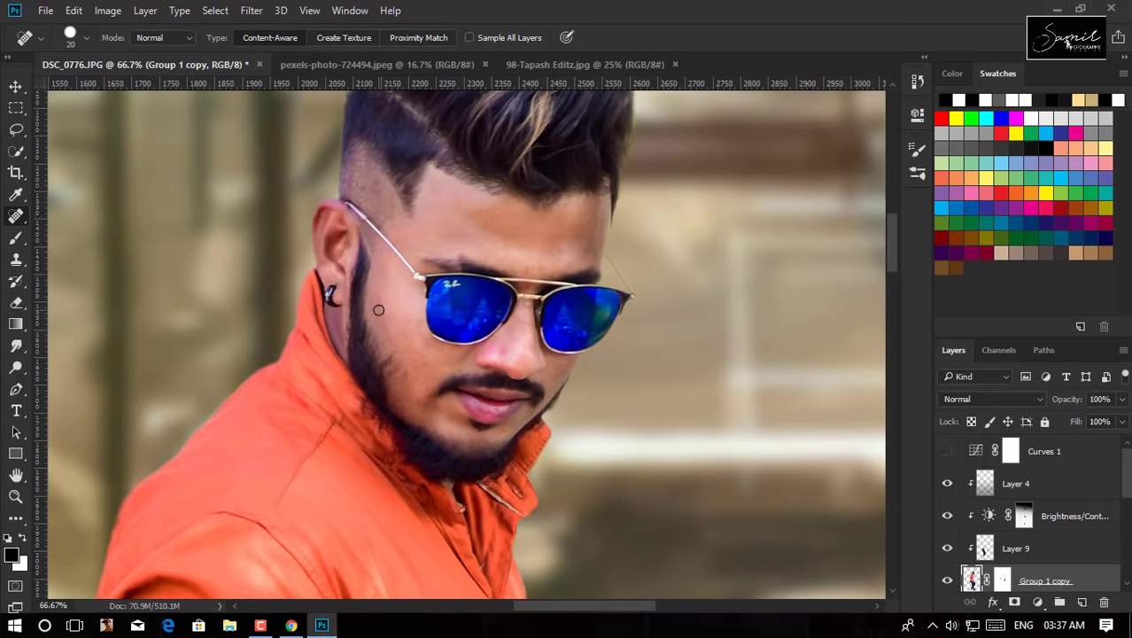
scroll(443, 319, down, 1)
scroll(569, 334, down, 1)
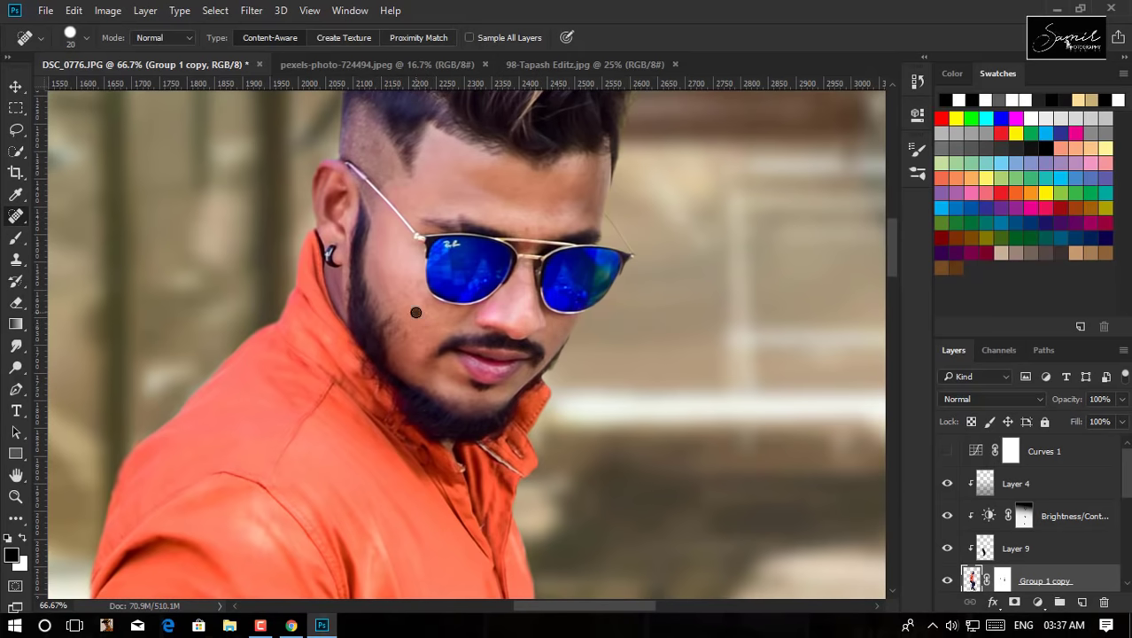
scroll(379, 254, down, 2)
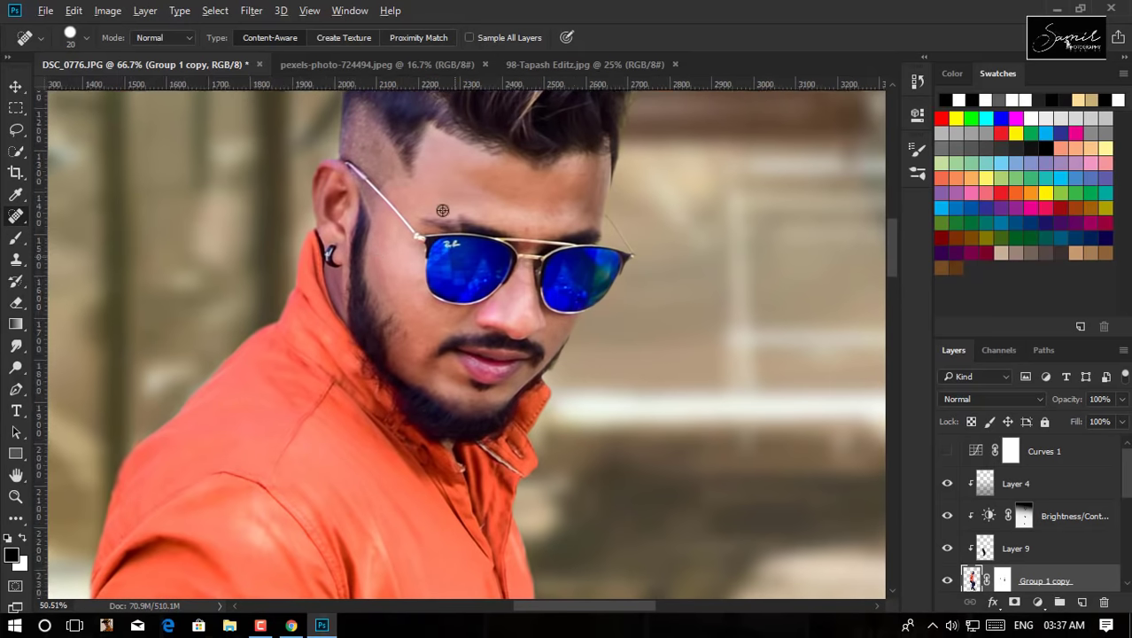
scroll(443, 279, down, 2)
scroll(522, 306, down, 2)
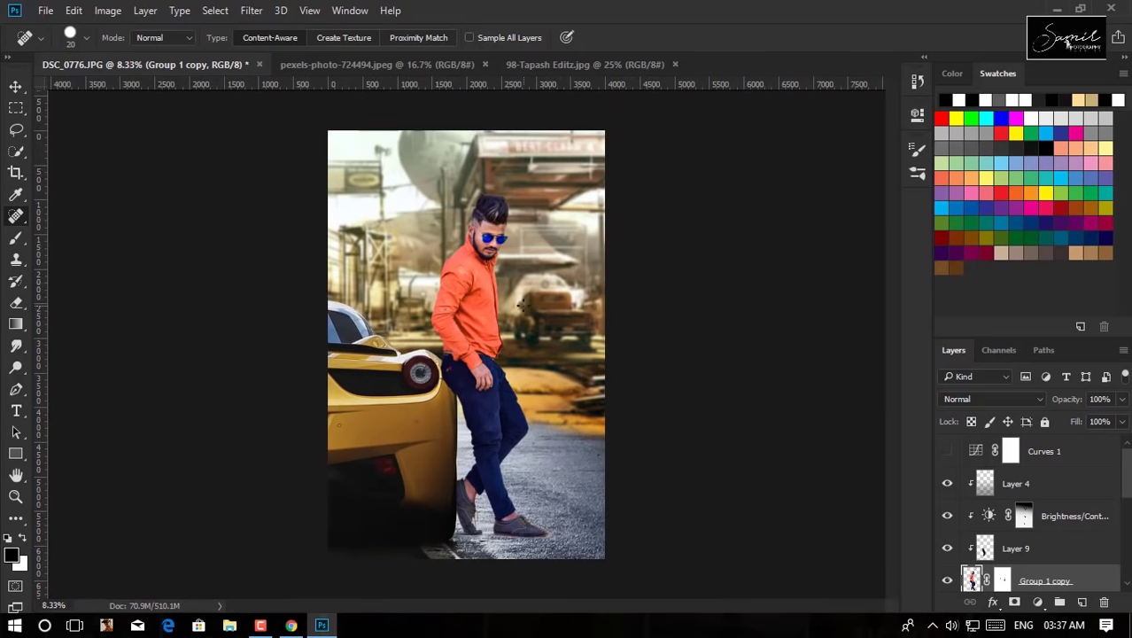
scroll(1051, 530, down, 1)
- Apply Levels to Layer 6 with midtones 0.92 and output white 244
scroll(1063, 536, down, 1)
click(1068, 535)
key(ctrl+l)
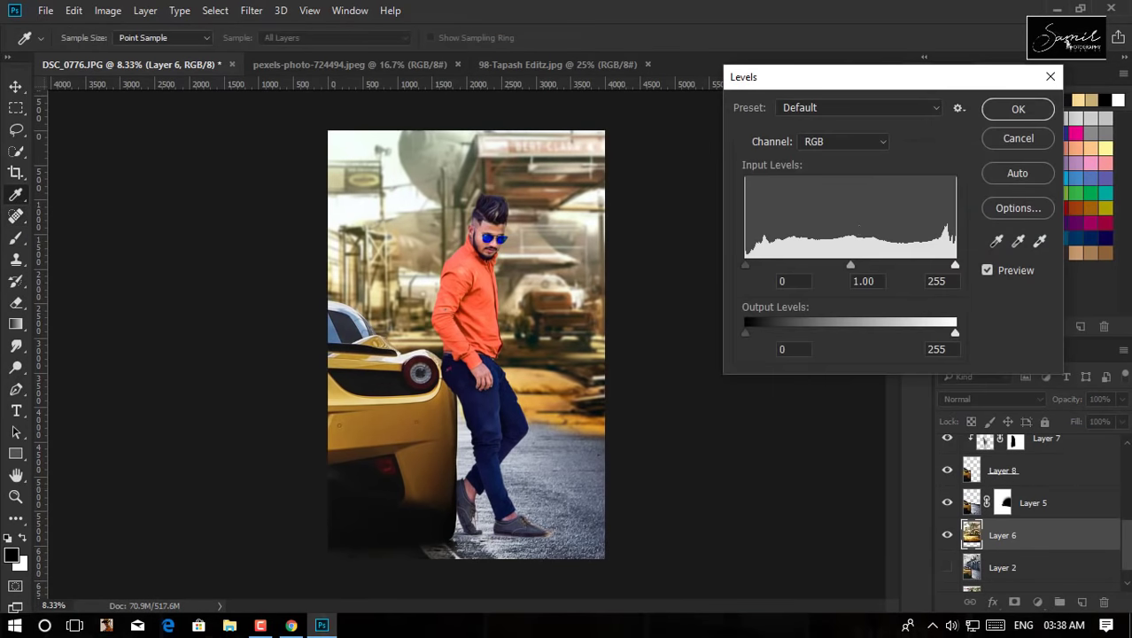
drag(851, 264, 856, 264)
click(746, 264)
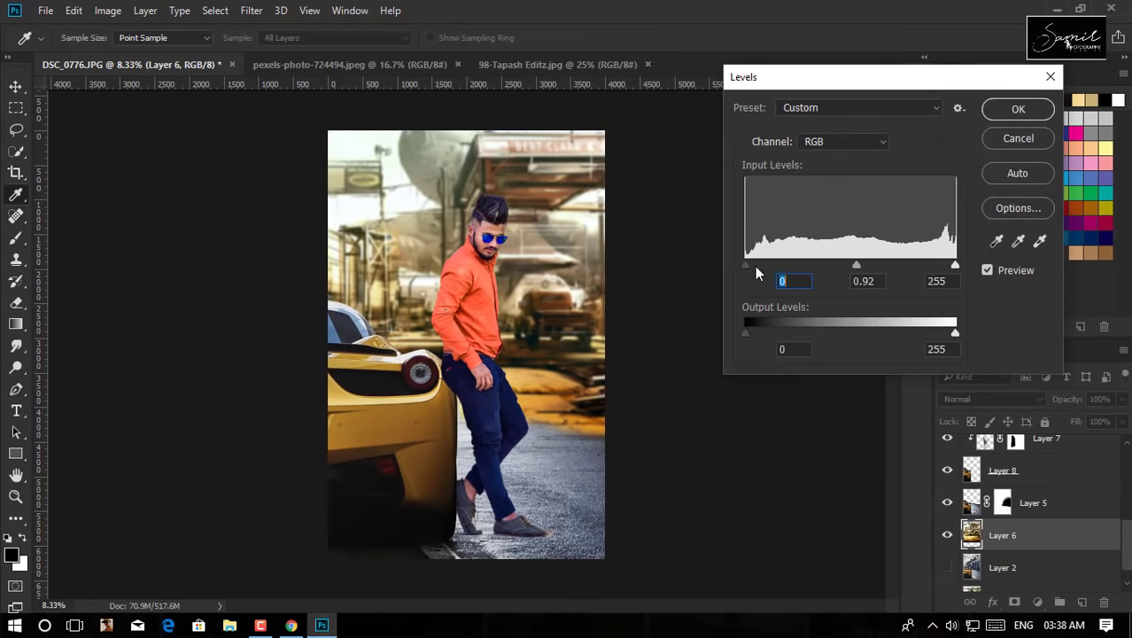
click(955, 266)
mouse_move(956, 333)
mouse_down()
mouse_move(931, 333)
mouse_move(946, 333)
mouse_up()
click(1014, 271)
click(1013, 271)
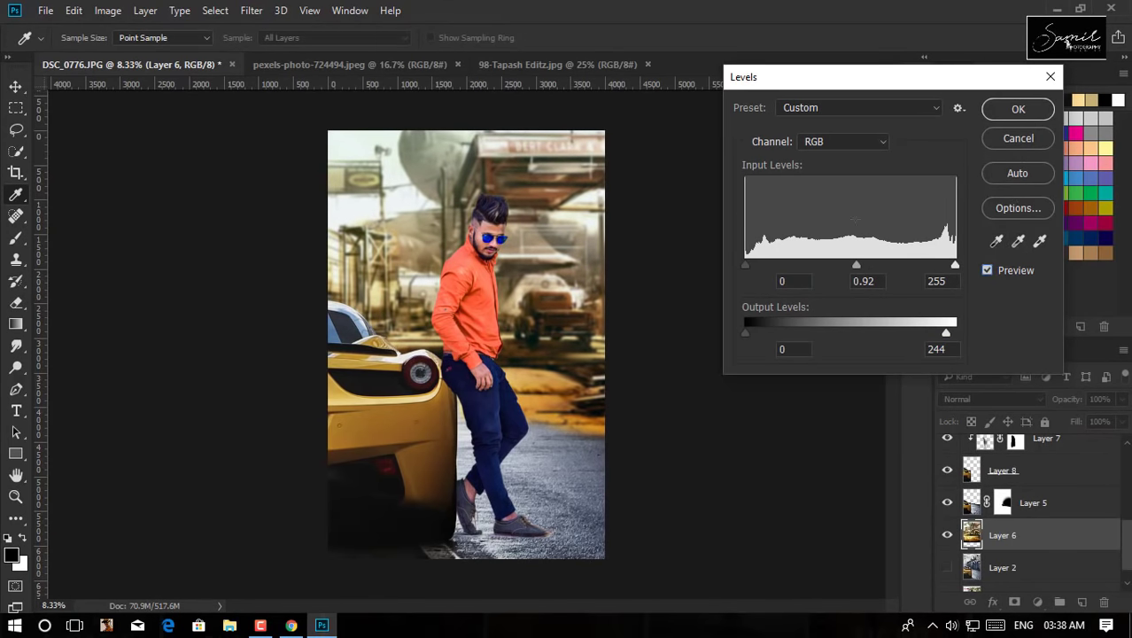
click(1019, 108)
- Switch to the Spot Healing Brush and readjust the zoom to view the image
key(j)
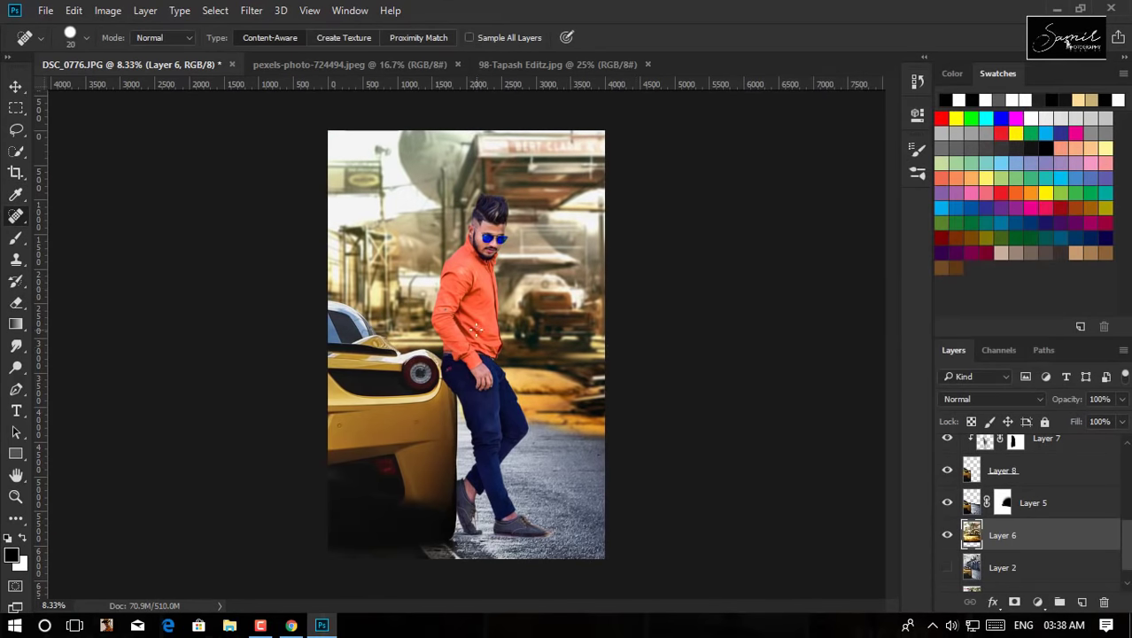
key(ctrl+minus)
key(ctrl+minus)
key(ctrl+plus)
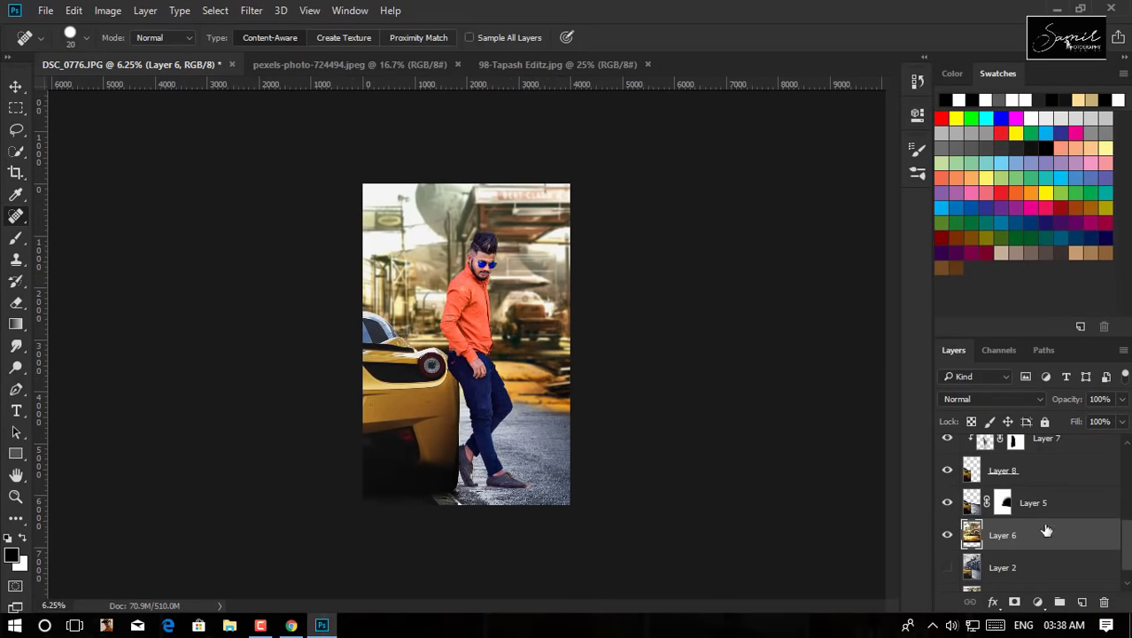
scroll(1047, 530, up, 2)
- Bring up the Open dialog and browse the Downloads folder and New Volume (D:) drive
click(46, 10)
click(62, 46)
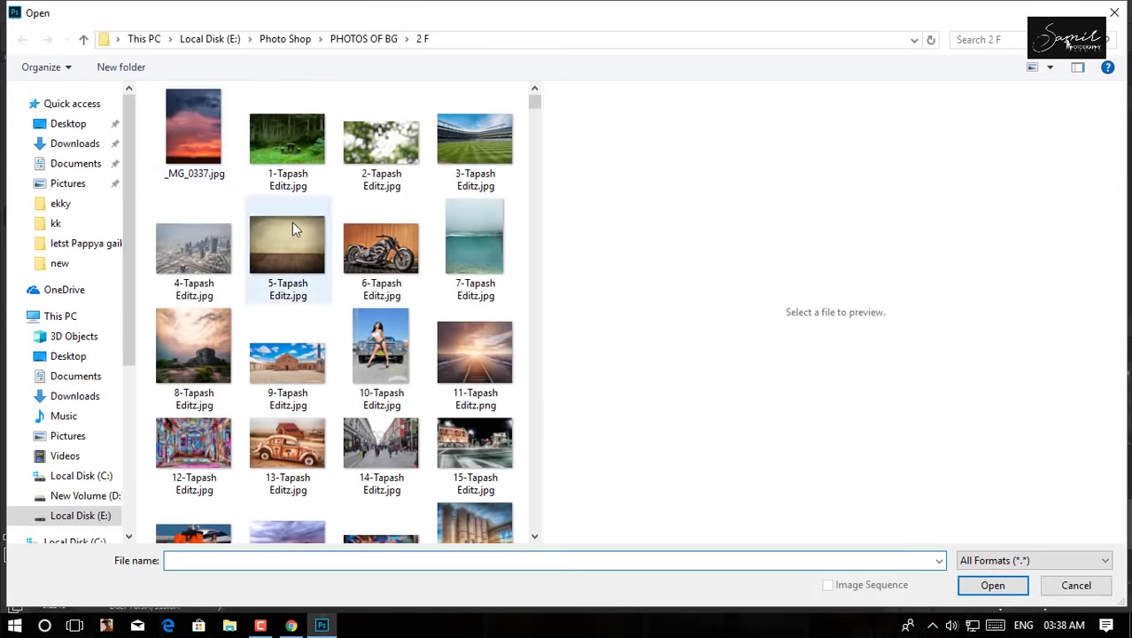
click(74, 143)
scroll(350, 221, down, 5)
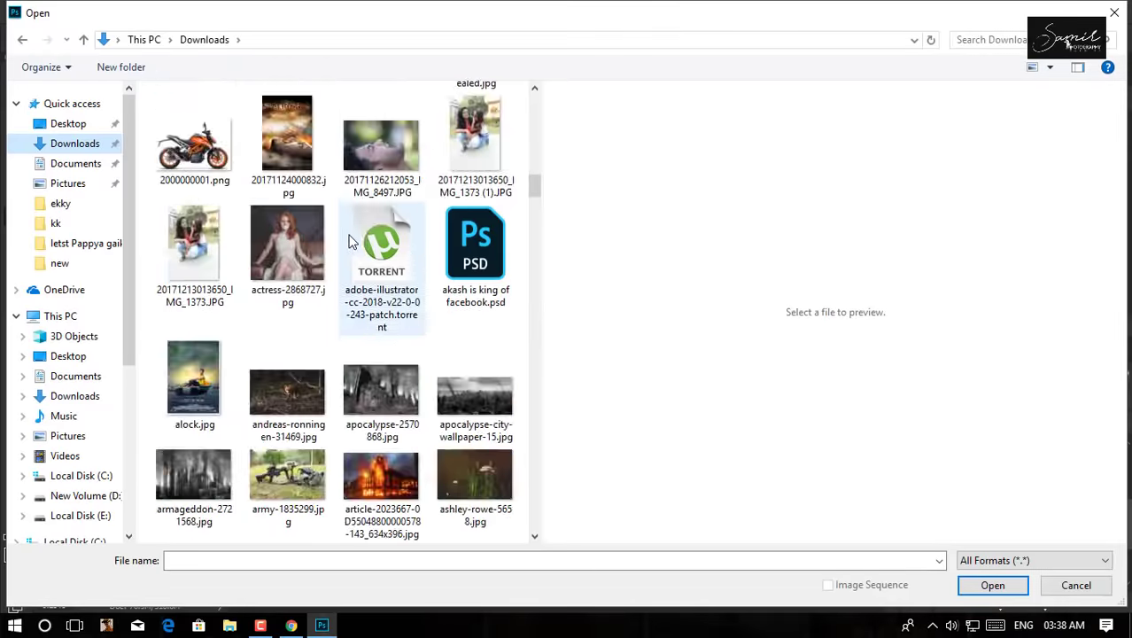
scroll(349, 222, down, 5)
scroll(349, 222, down, 5)
click(85, 496)
- Go to the Photo Shop\newww folder and open dirt_charges_png_by_ashrafcrew-d61p4wm.png
click(22, 39)
click(22, 39)
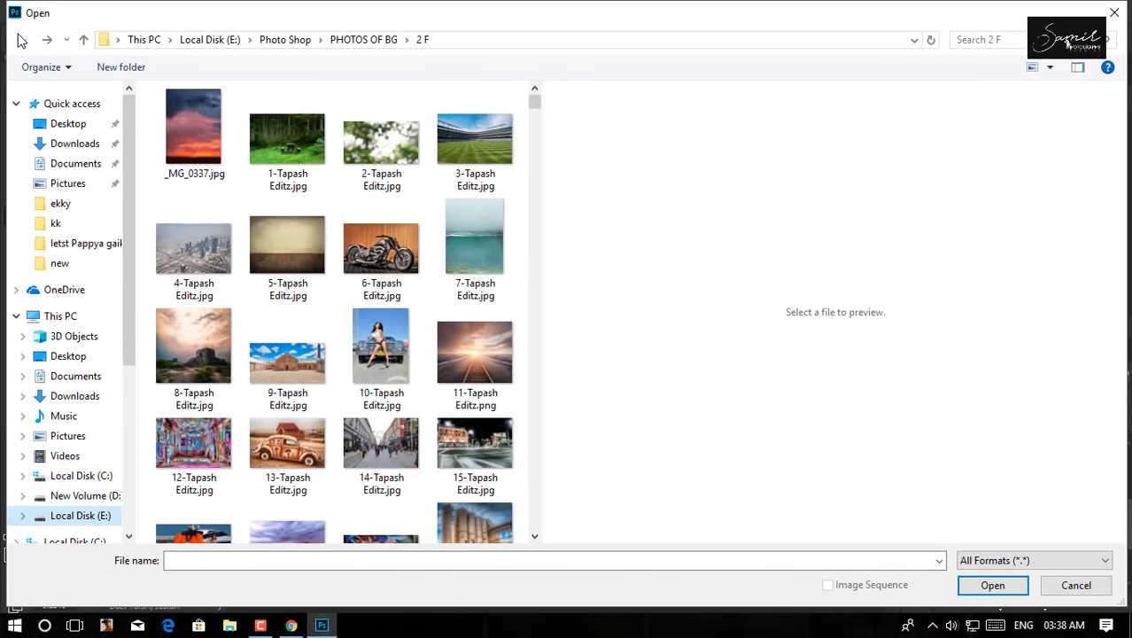
click(257, 40)
double_click(404, 120)
scroll(424, 266, down, 10)
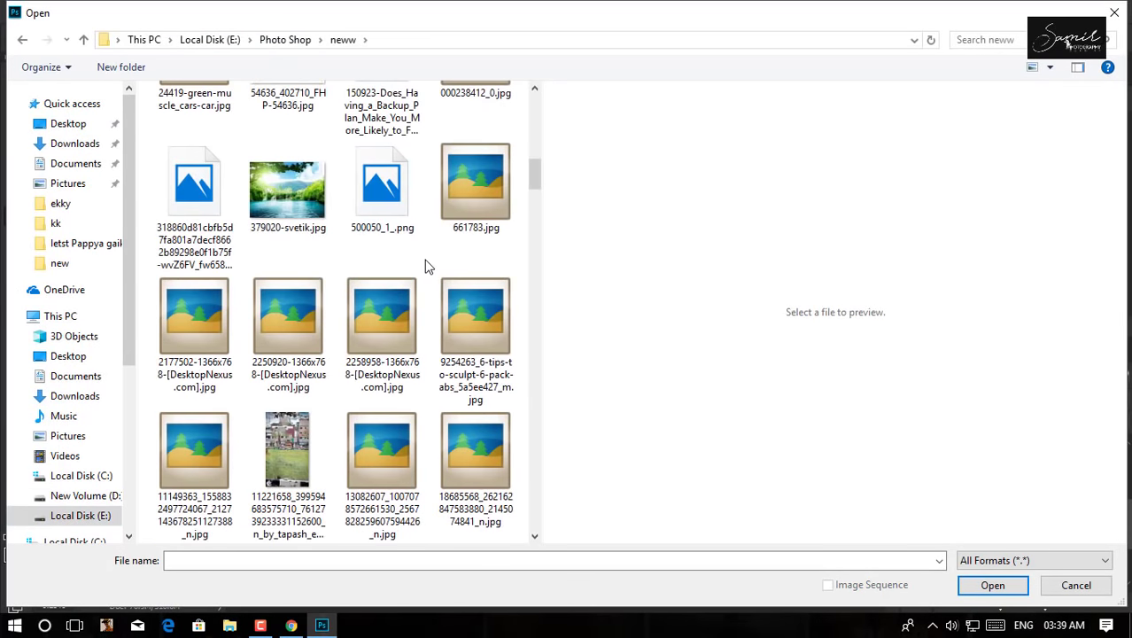
scroll(427, 266, up, 2)
scroll(425, 266, down, 3)
scroll(422, 232, up, 2)
scroll(422, 233, down, 5)
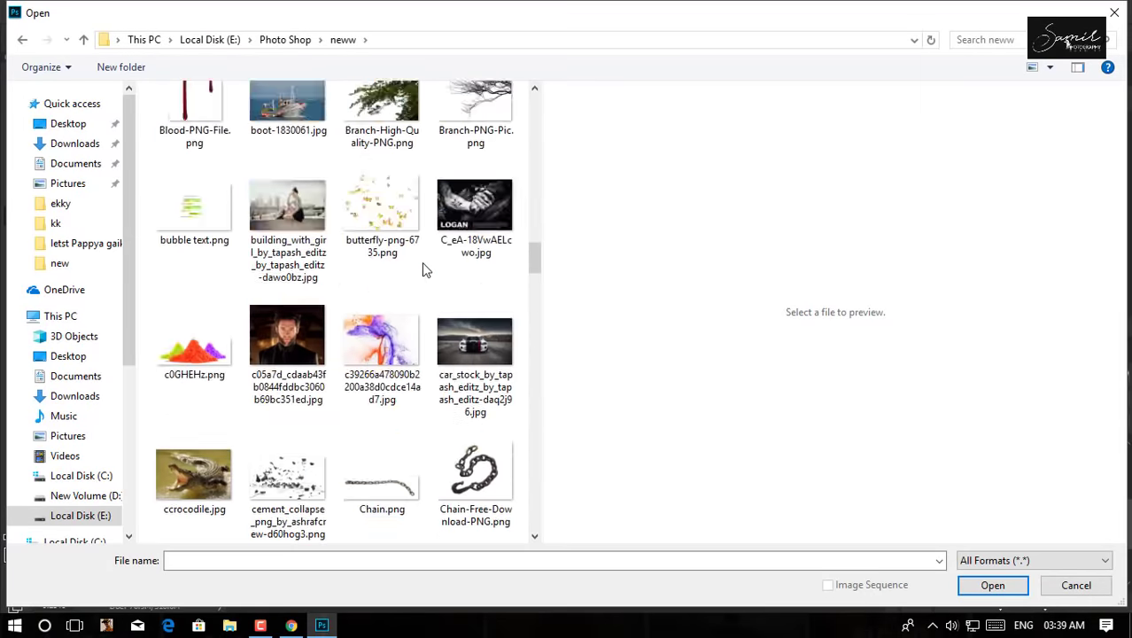
scroll(424, 268, down, 3)
double_click(476, 461)
- Bring the dust image into DSC_0776 above Layer 5 and rotate it about -41°
key(v)
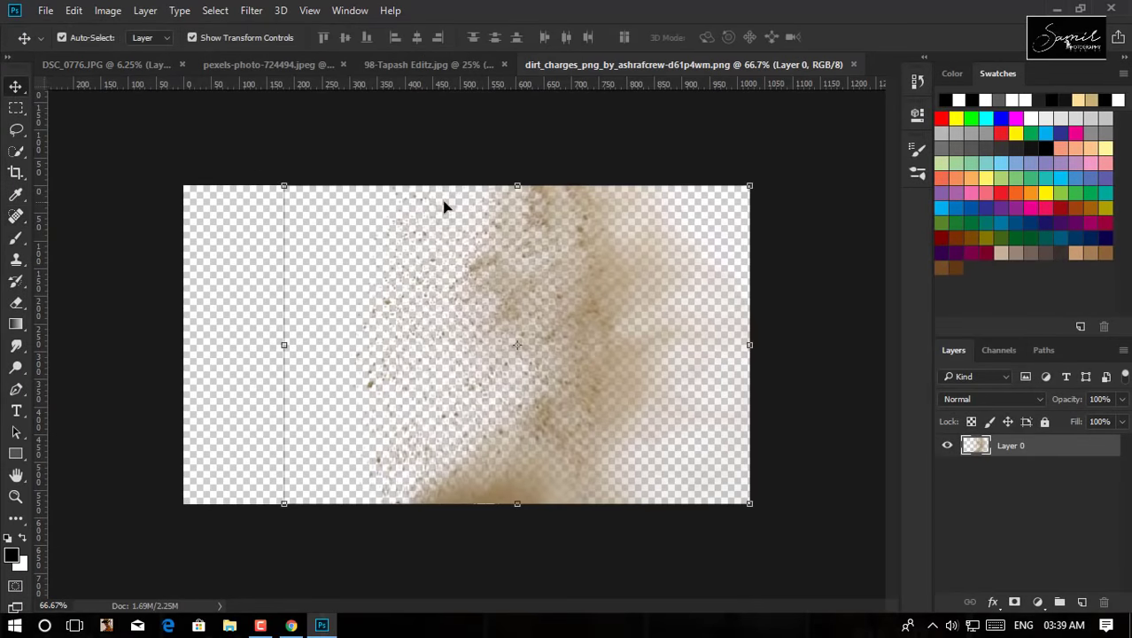
mouse_move(443, 207)
mouse_down()
mouse_move(314, 66)
mouse_move(502, 423)
mouse_up()
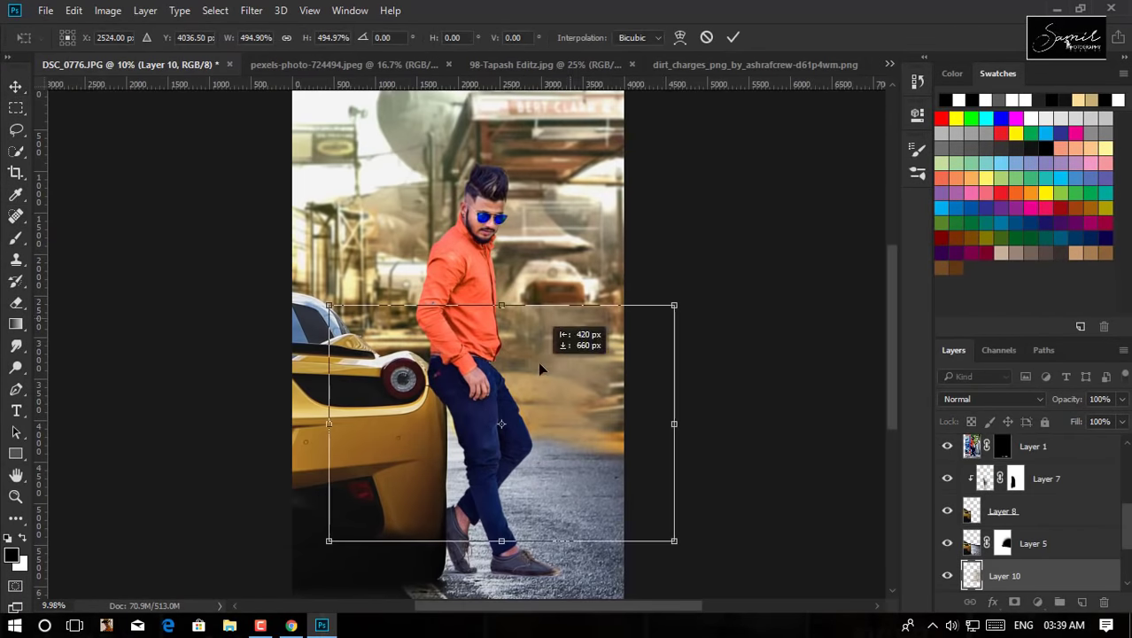
drag(1060, 582, 1060, 536)
mouse_move(656, 298)
mouse_down()
mouse_move(545, 432)
mouse_move(601, 457)
mouse_up()
key(Return)
- Add a layer mask to the dust layer and fade it out with a gradient
click(1037, 602)
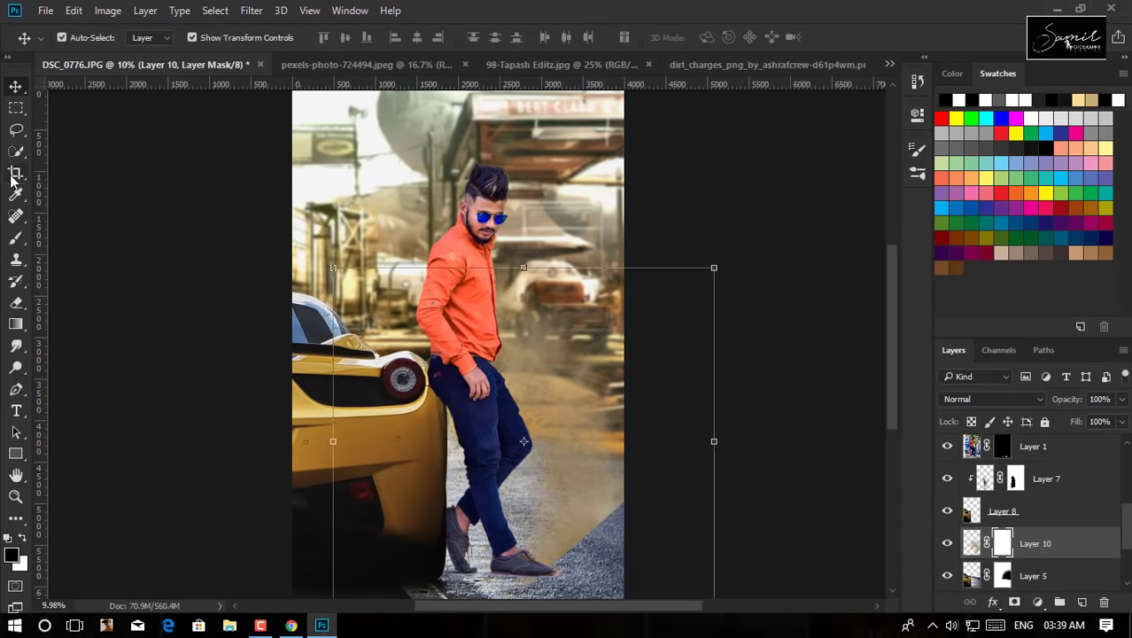
key(g)
drag(469, 416, 422, 486)
drag(537, 574, 537, 574)
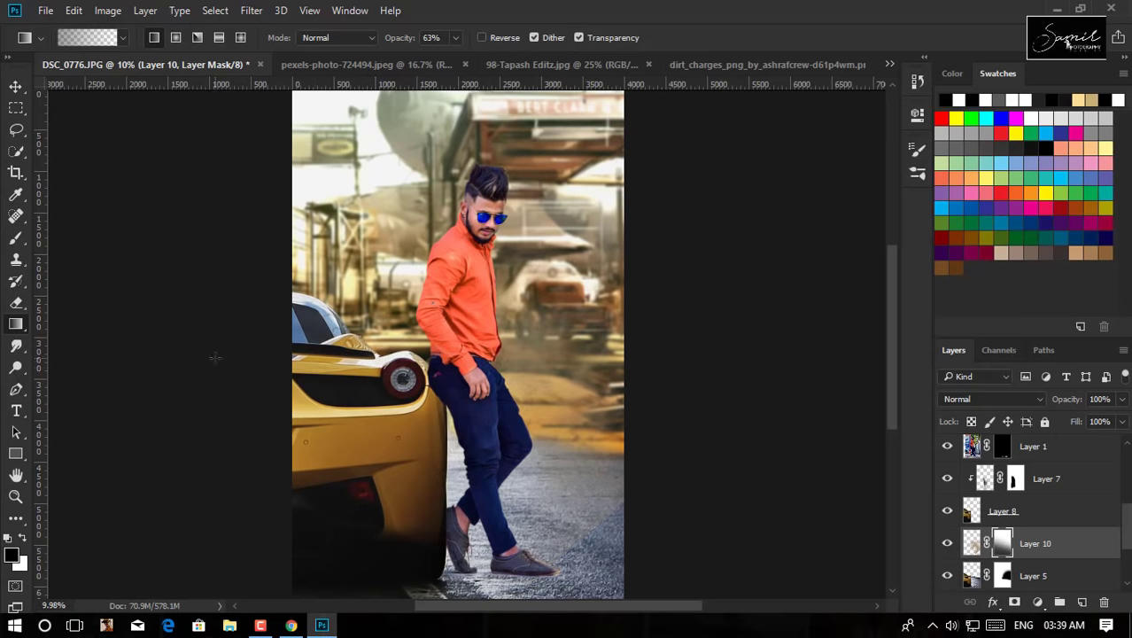
- Duplicate the dust cloud, move the copy down-left and rotate it about -62°
key(b)
key(ctrl+minus)
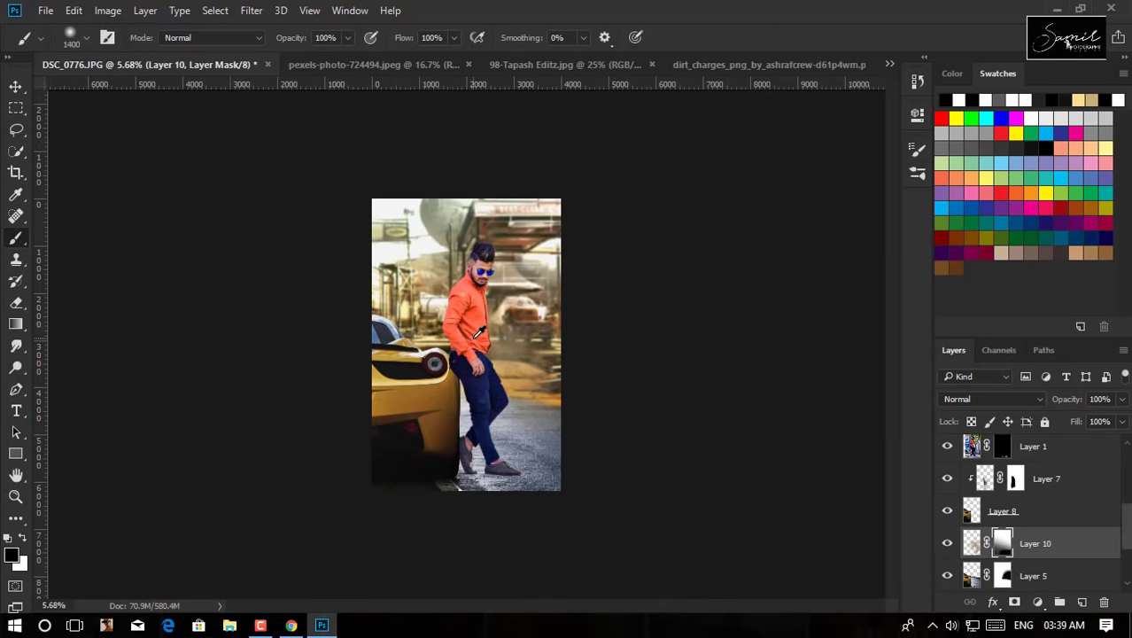
key(v)
drag(532, 398, 502, 453)
drag(629, 348, 457, 284)
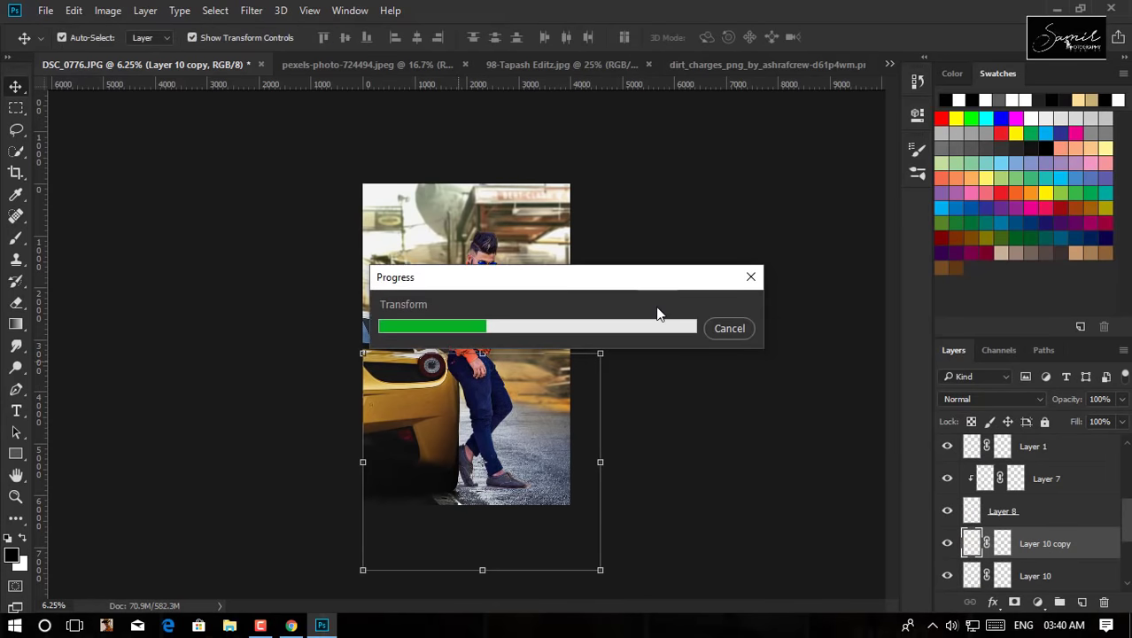
alt+scroll(424, 319, up, 3)
- Target the Layer 10 copy and Layer 10 masks for brush painting
key(b)
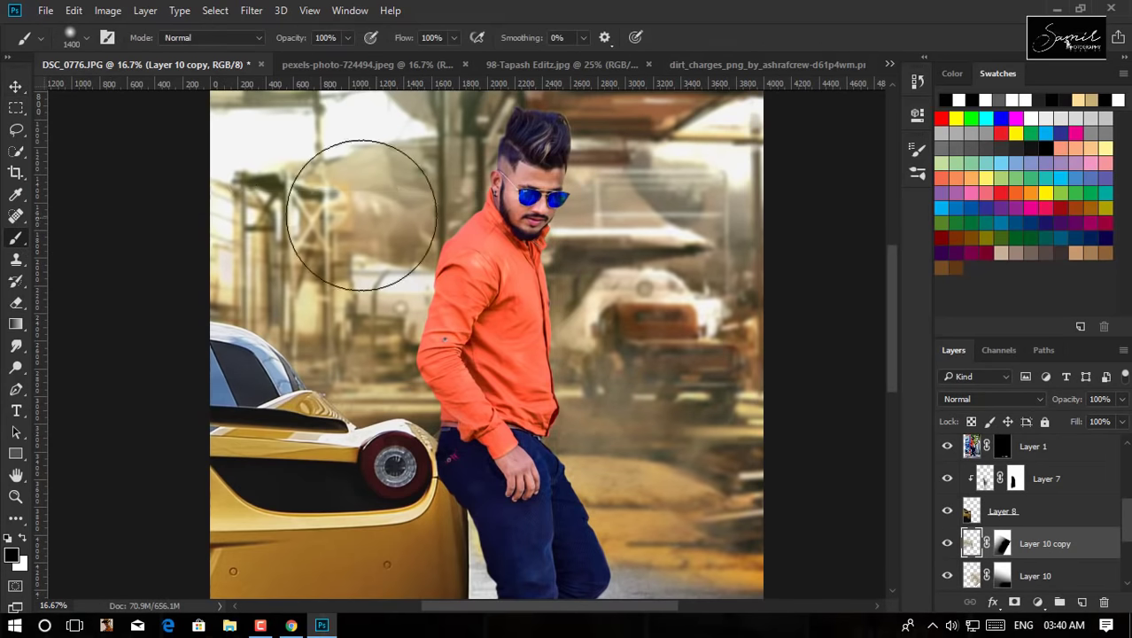
click(1002, 543)
scroll(379, 202, down, 2)
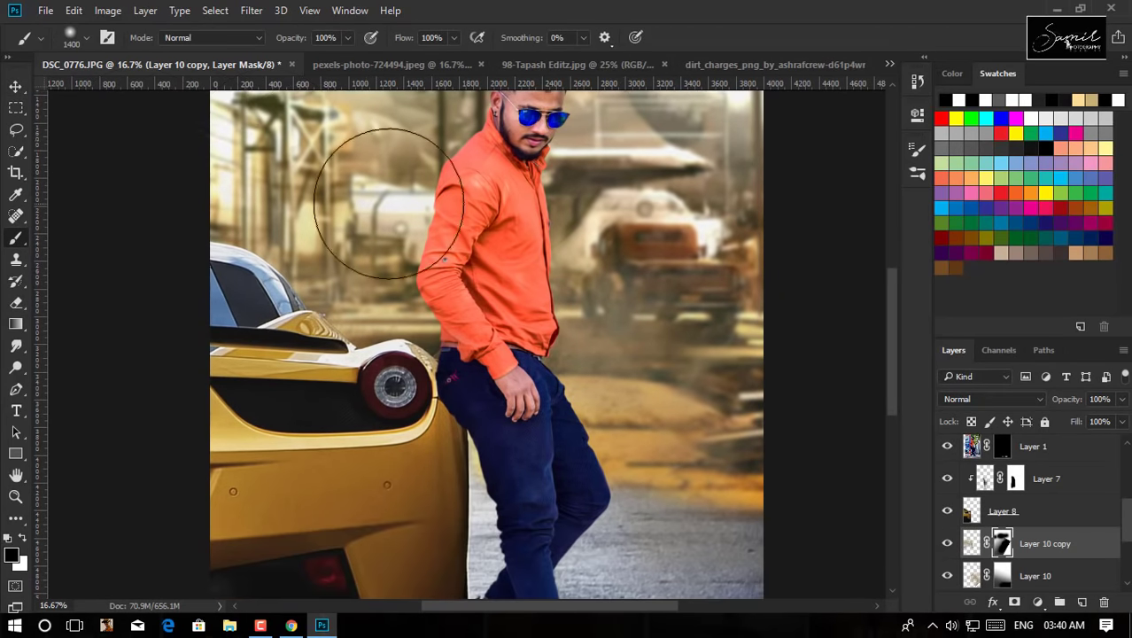
scroll(670, 151, down, 2)
click(1002, 576)
scroll(682, 240, up, 2)
scroll(733, 139, up, 2)
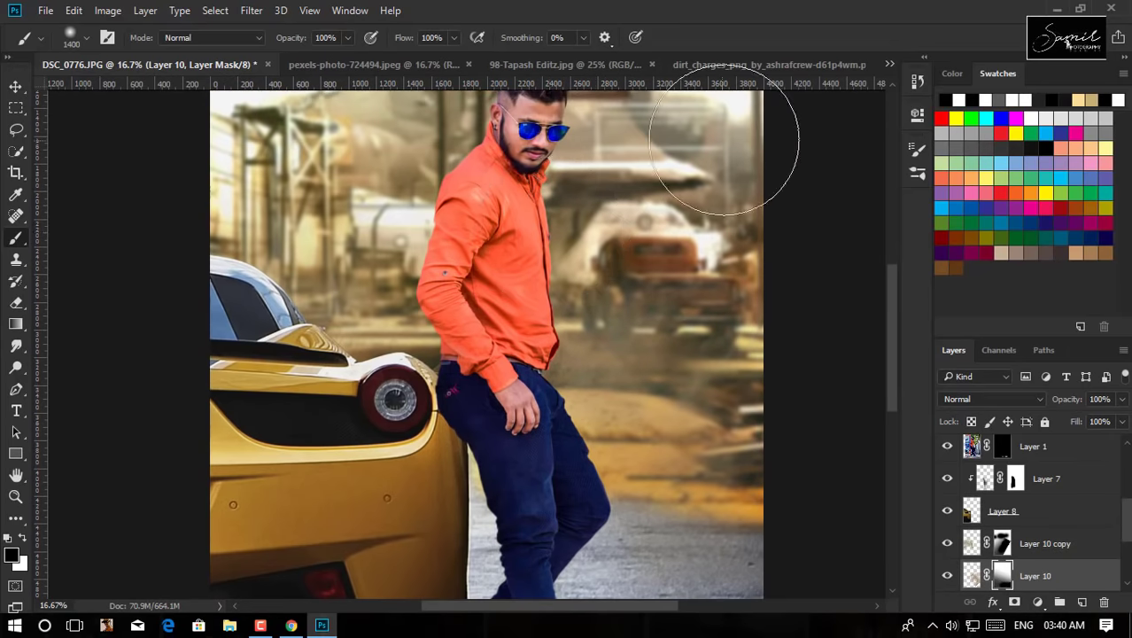
alt+scroll(682, 245, down, 2)
- Make a third dust copy (Layer 10 copy 2), move it toward the car and enlarge to about 130%
click(16, 86)
key(ctrl+minus)
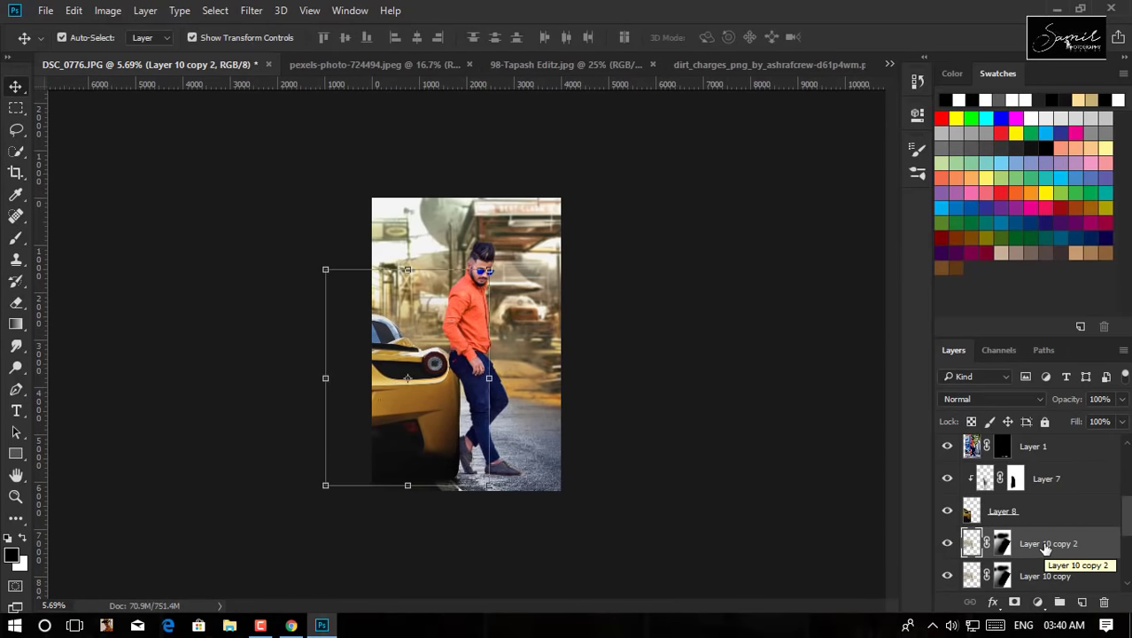
drag(998, 541, 1028, 443)
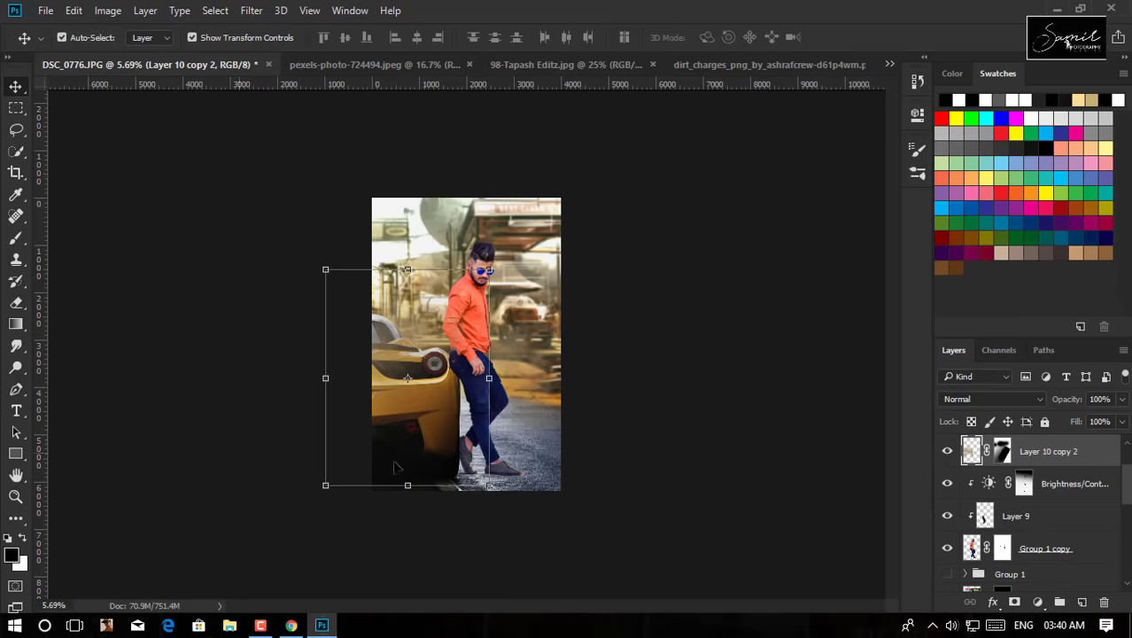
drag(408, 354, 434, 452)
drag(351, 367, 329, 334)
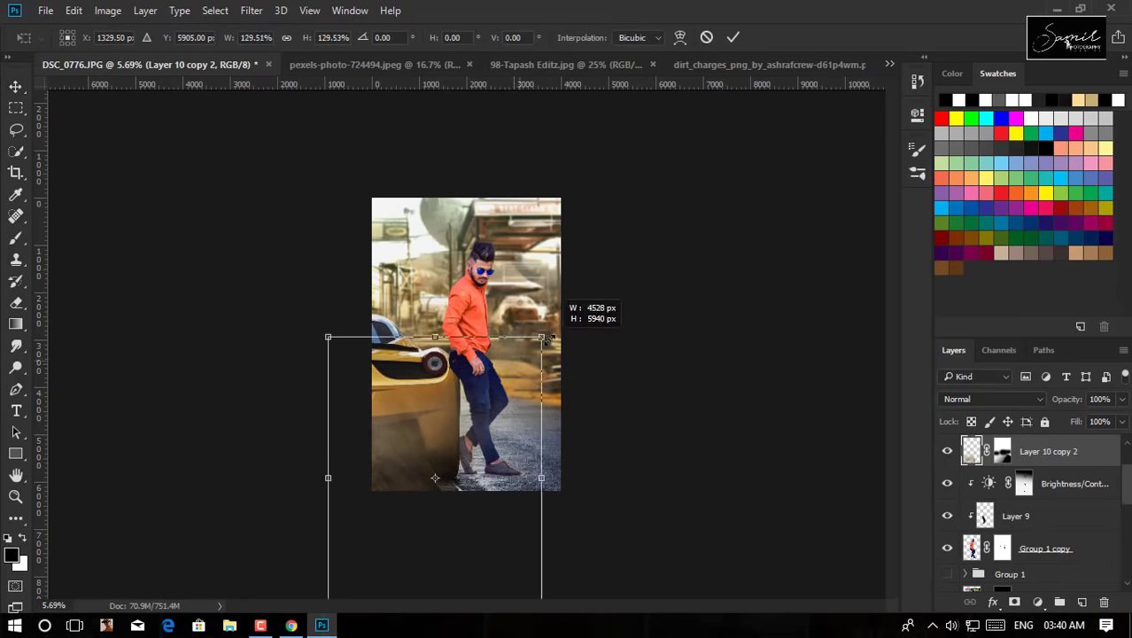
mouse_move(477, 393)
mouse_down()
mouse_move(507, 403)
mouse_move(500, 421)
mouse_move(555, 375)
mouse_up()
key(Return)
- Zoom in and toggle Layer 4's visibility to compare the result
key(ctrl+plus)
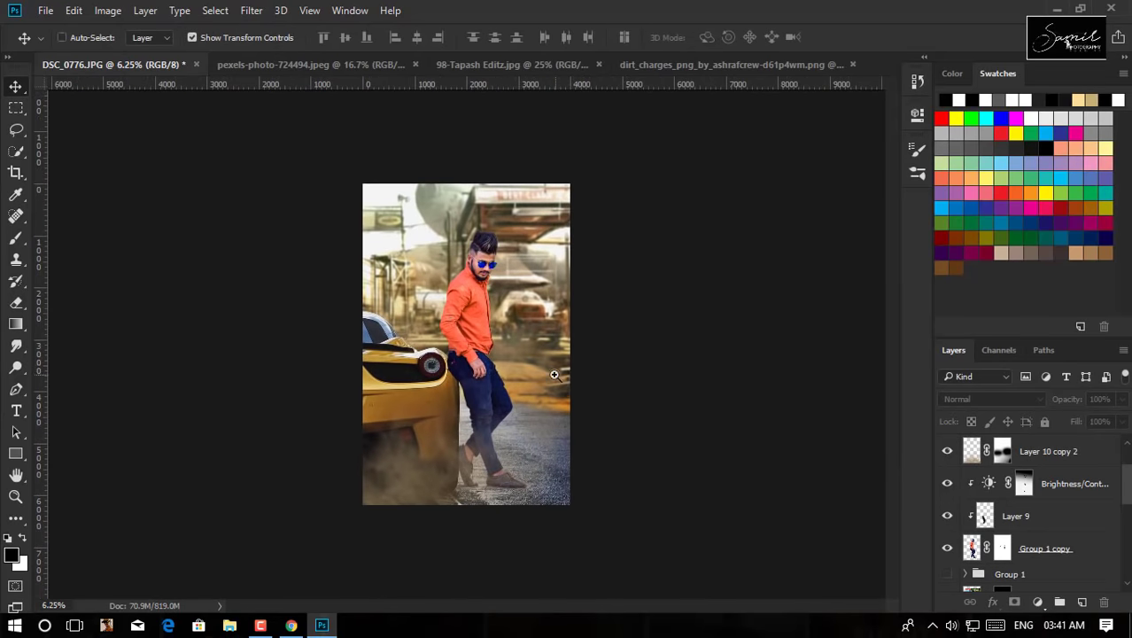
key(ctrl+plus)
click(399, 512)
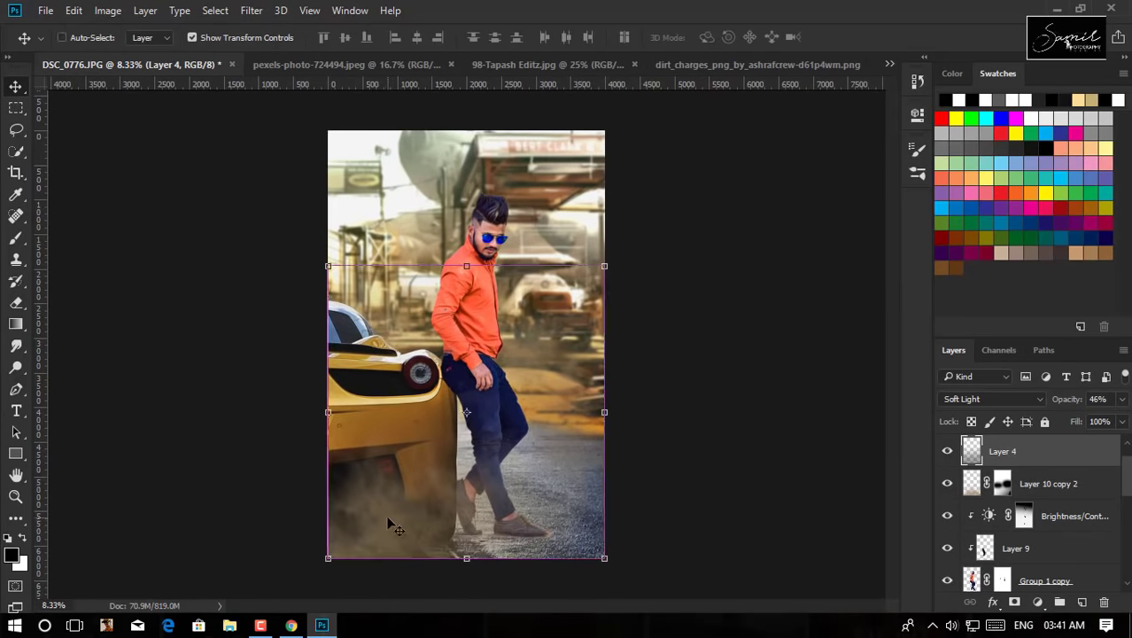
scroll(995, 496, up, 1)
click(947, 483)
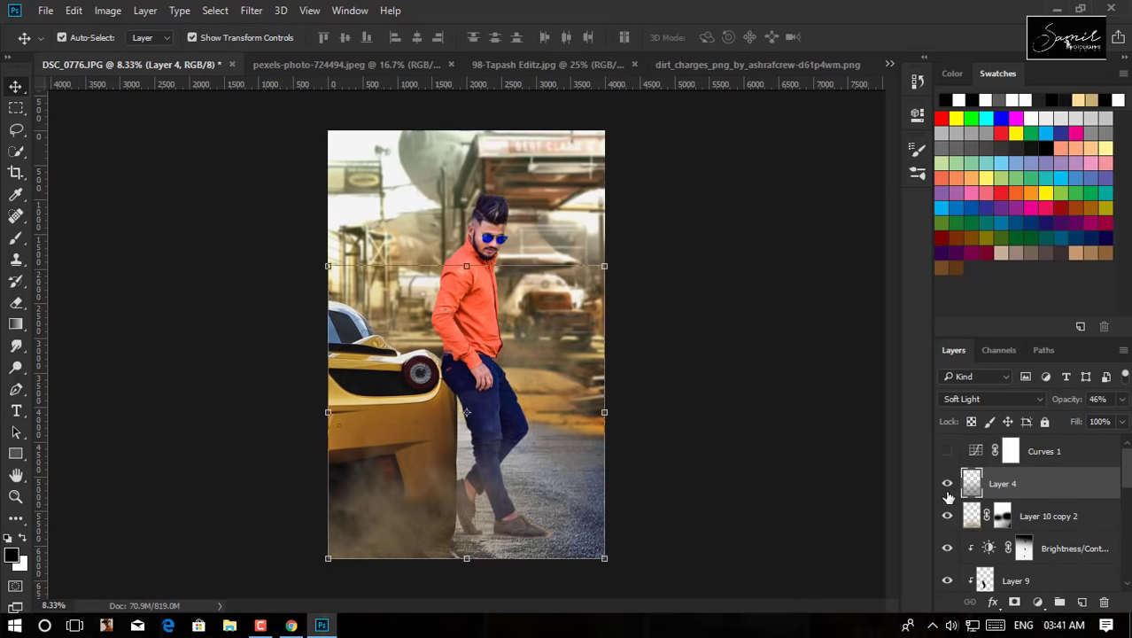
- Move and resize the Layer 10 copy 2 dust cloud beside the car's rear wheel
click(1013, 521)
drag(407, 541, 462, 523)
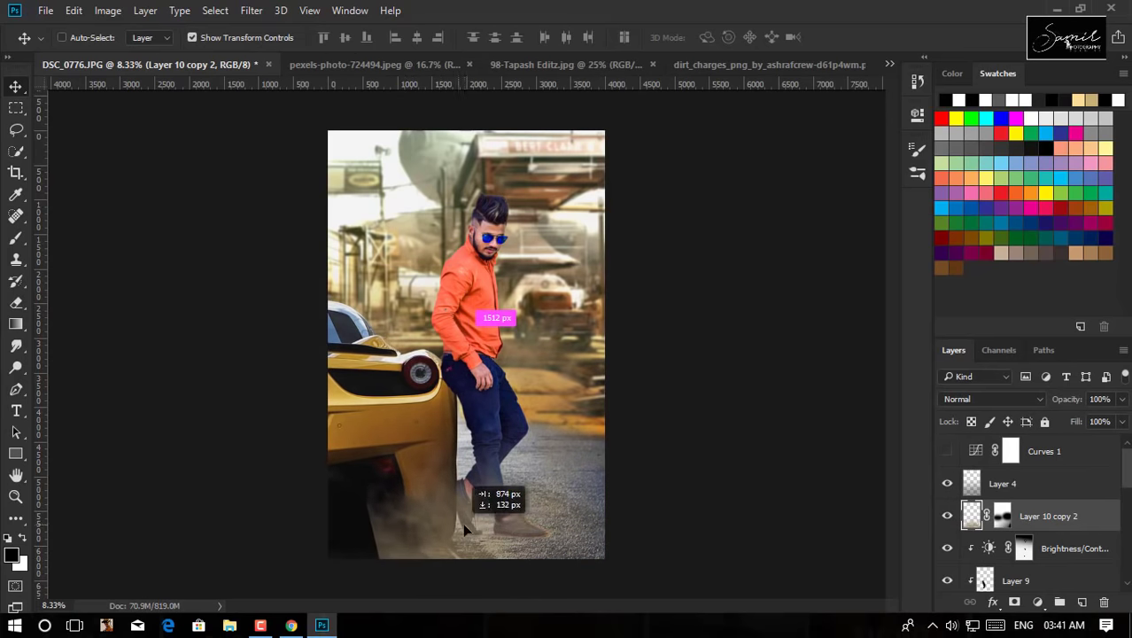
drag(660, 390, 760, 374)
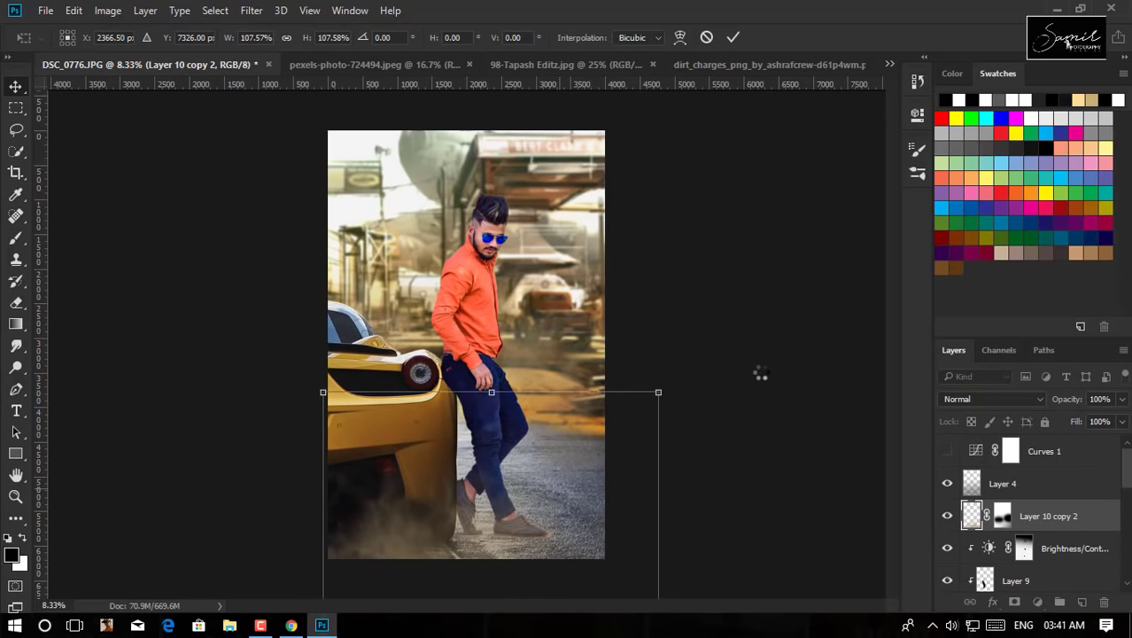
key(Return)
scroll(651, 412, up, 1)
scroll(655, 417, down, 1)
scroll(655, 416, down, 1)
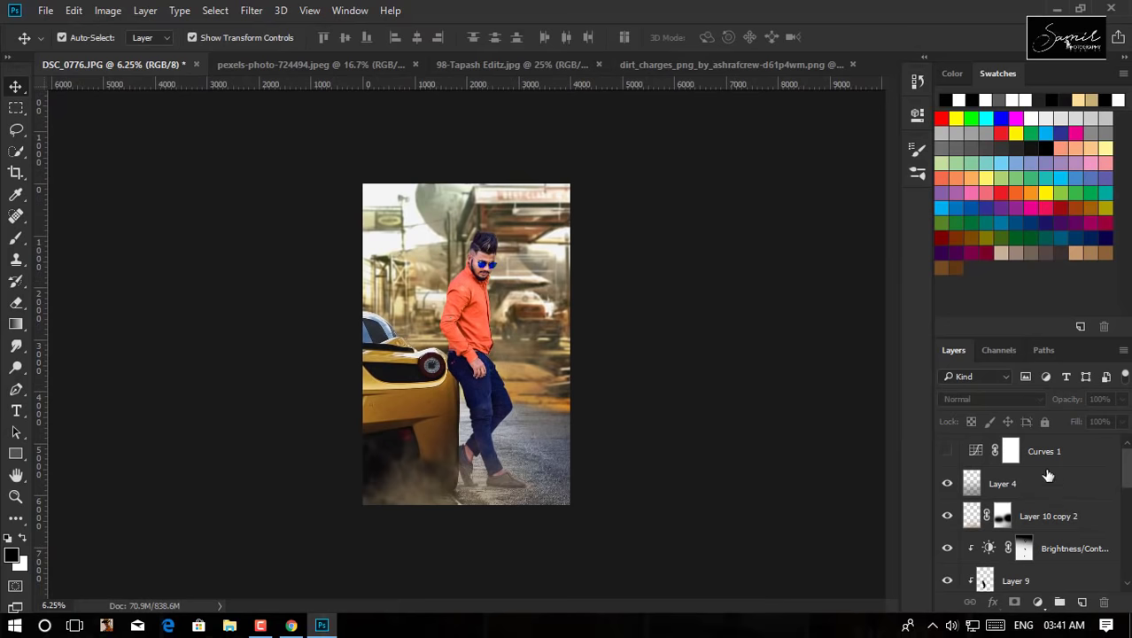
click(1045, 452)
key(ctrl+plus)
key(ctrl+plus)
key(ctrl+plus)
- Duplicate Group 1 copy into Group 1 copy 2 with the Smudge tool selected for the hair
click(461, 328)
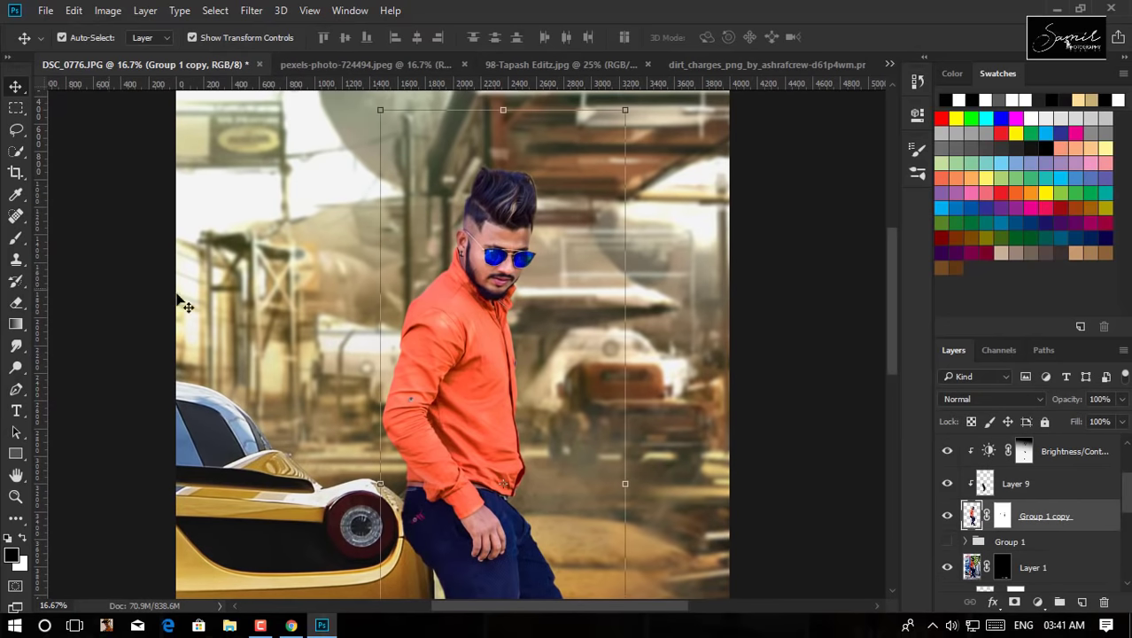
click(15, 346)
scroll(522, 191, up, 5)
scroll(530, 202, down, 1)
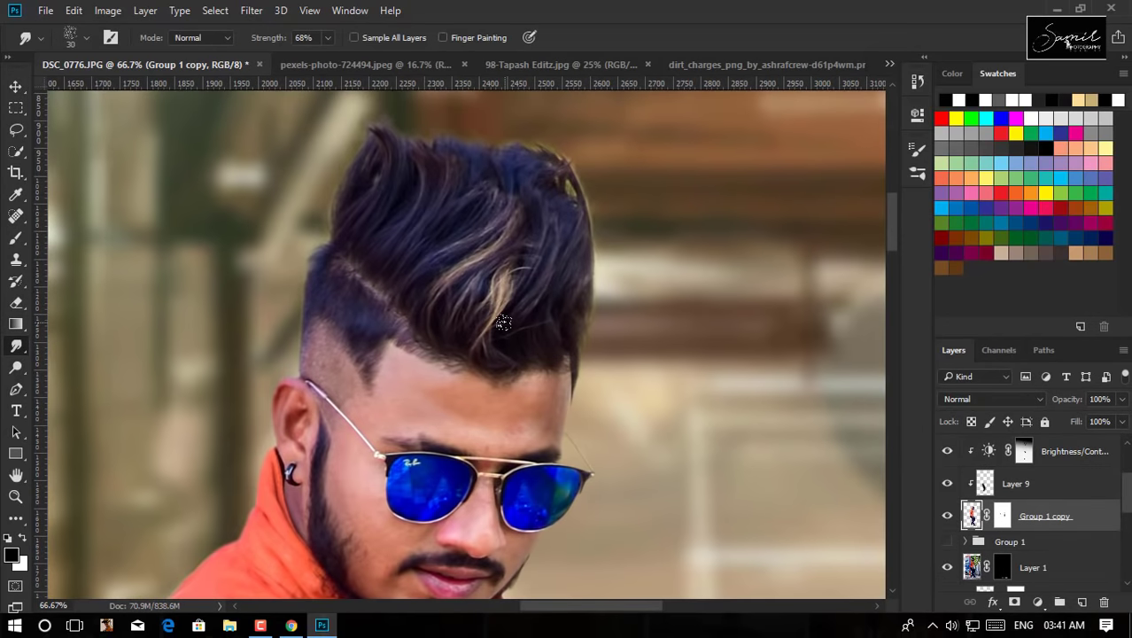
key(ctrl+j)
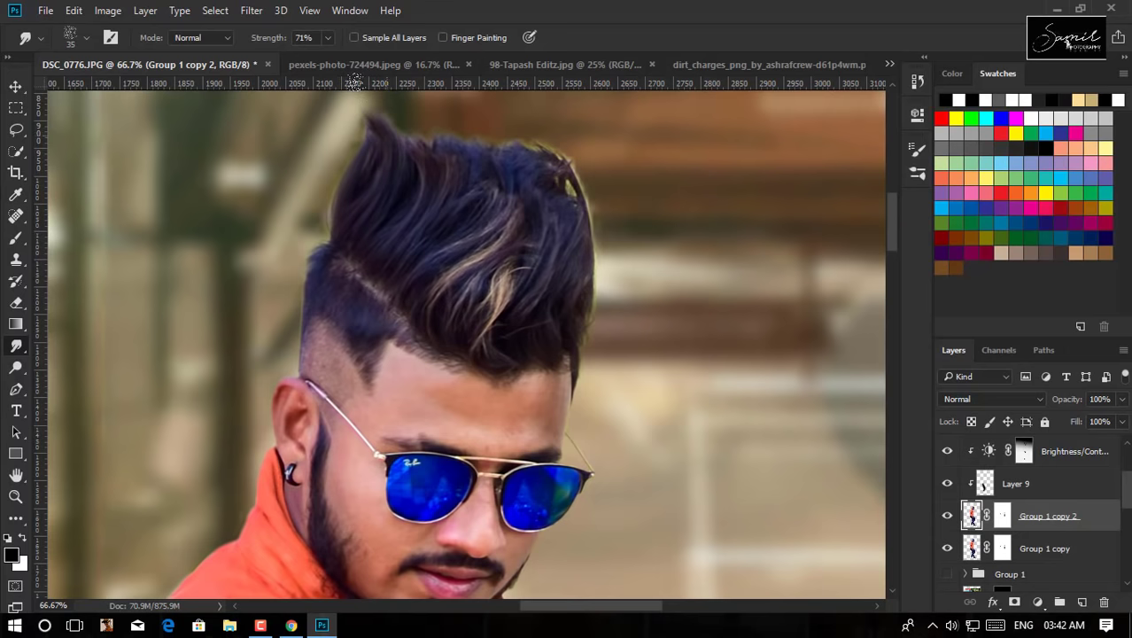
scroll(422, 192, up, 2)
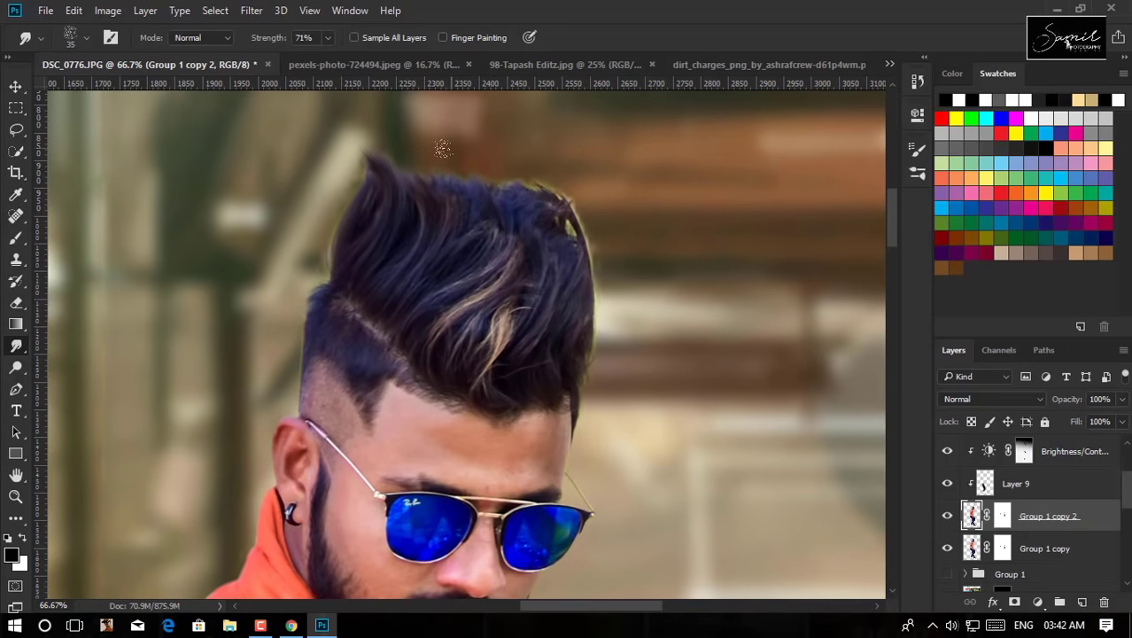
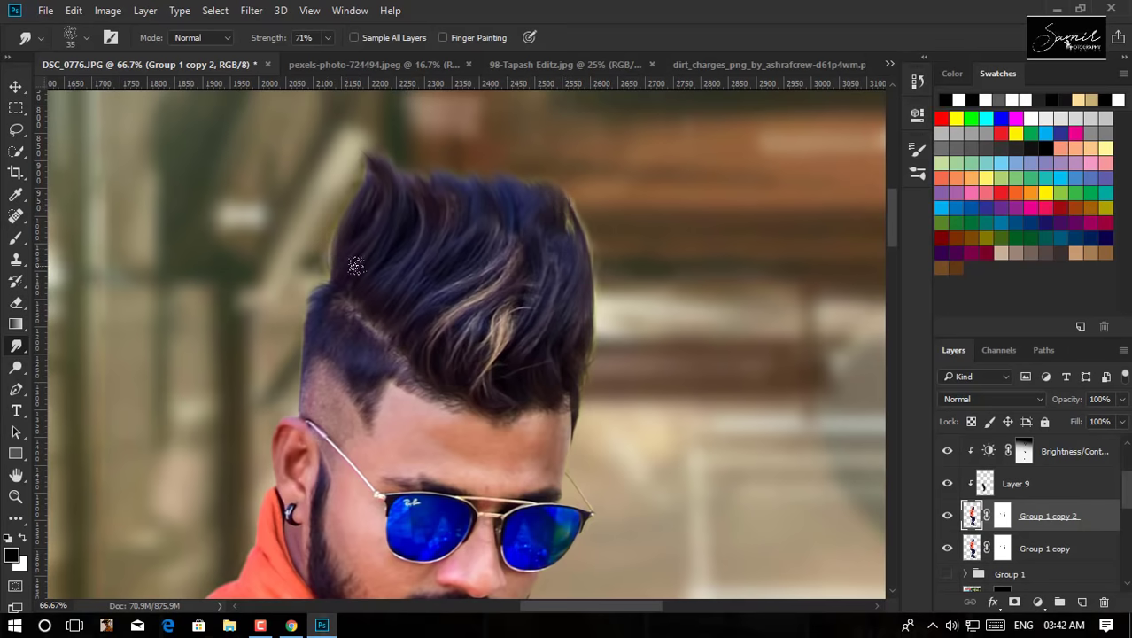
- Shrink the Smudge brush and smudge the man's spiky hair edges into the background
right_click(406, 195)
key(bracketleft)
key(bracketleft)
key(Return)
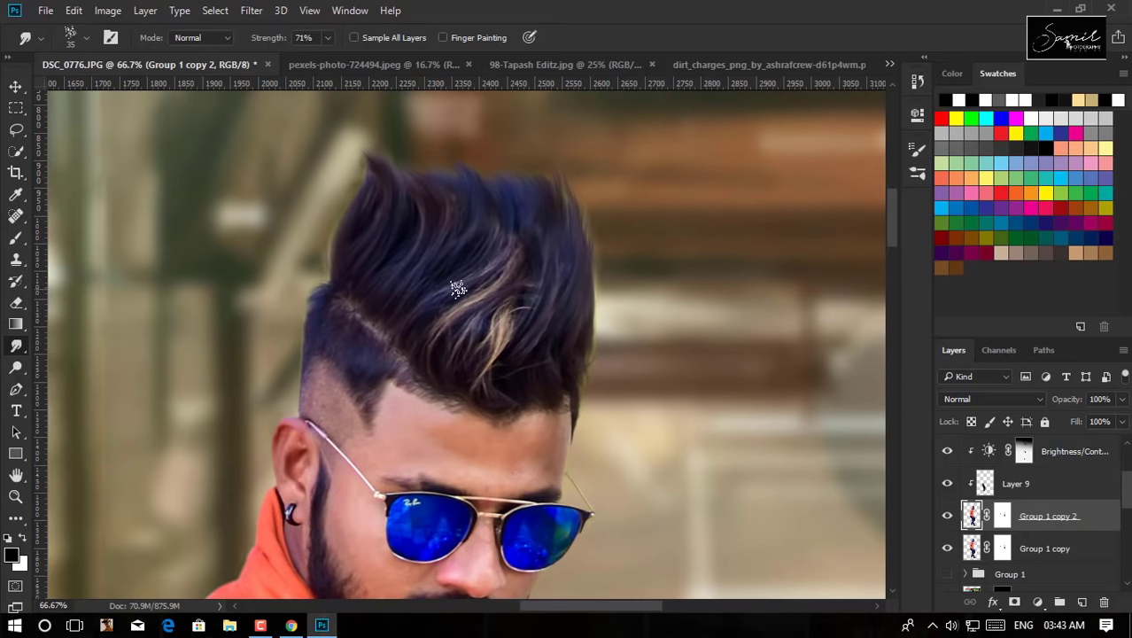
scroll(530, 258, down, 3)
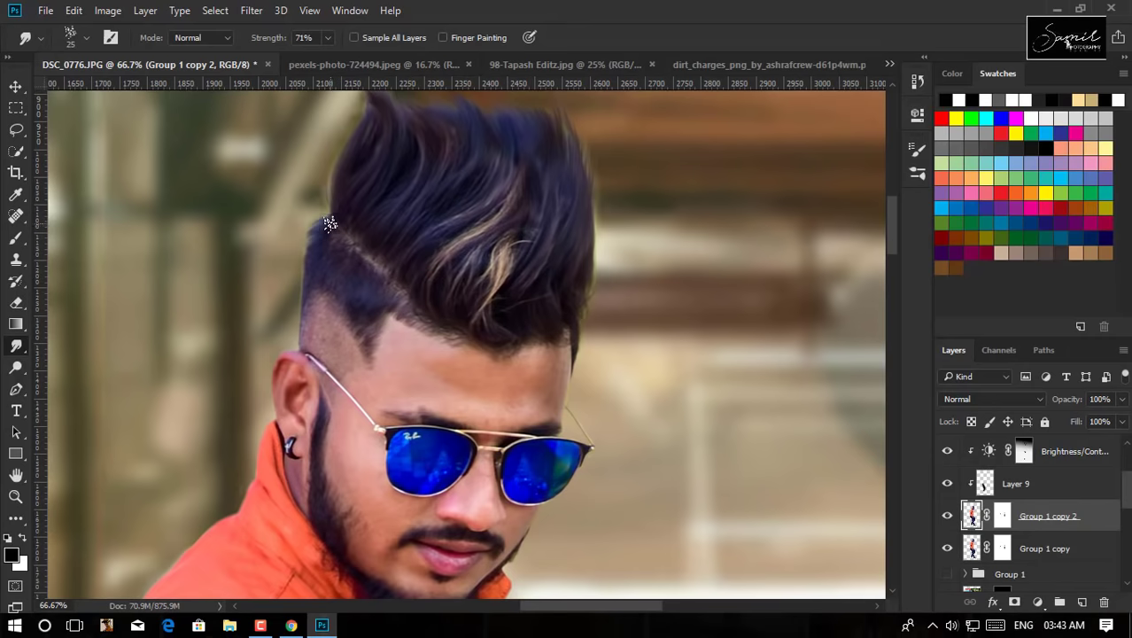
scroll(322, 241, up, 2)
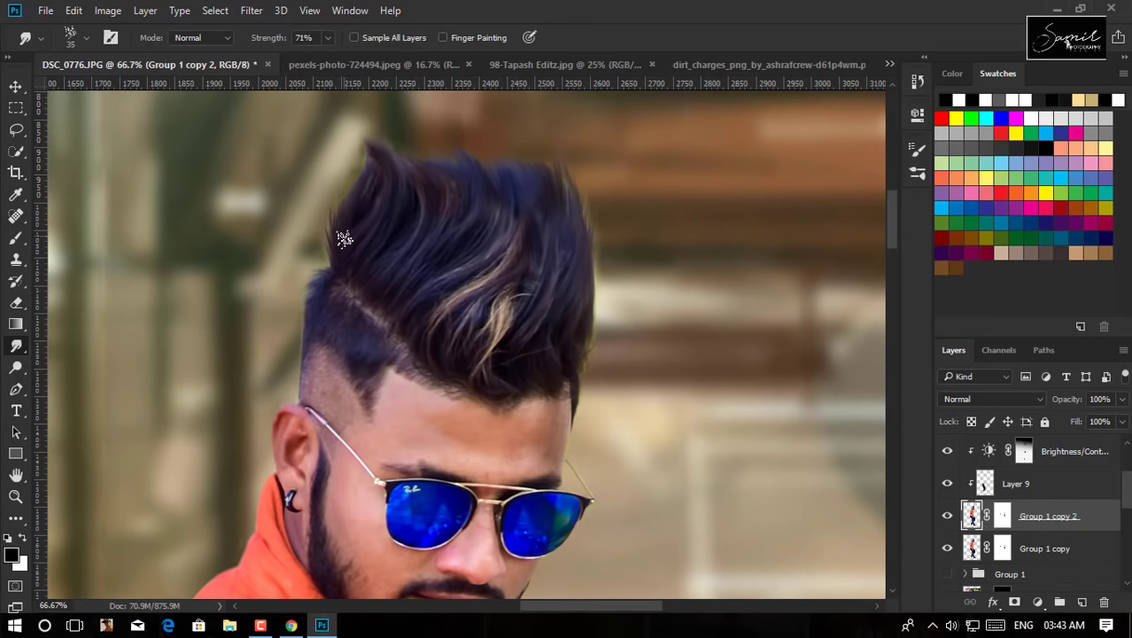
scroll(435, 230, down, 5)
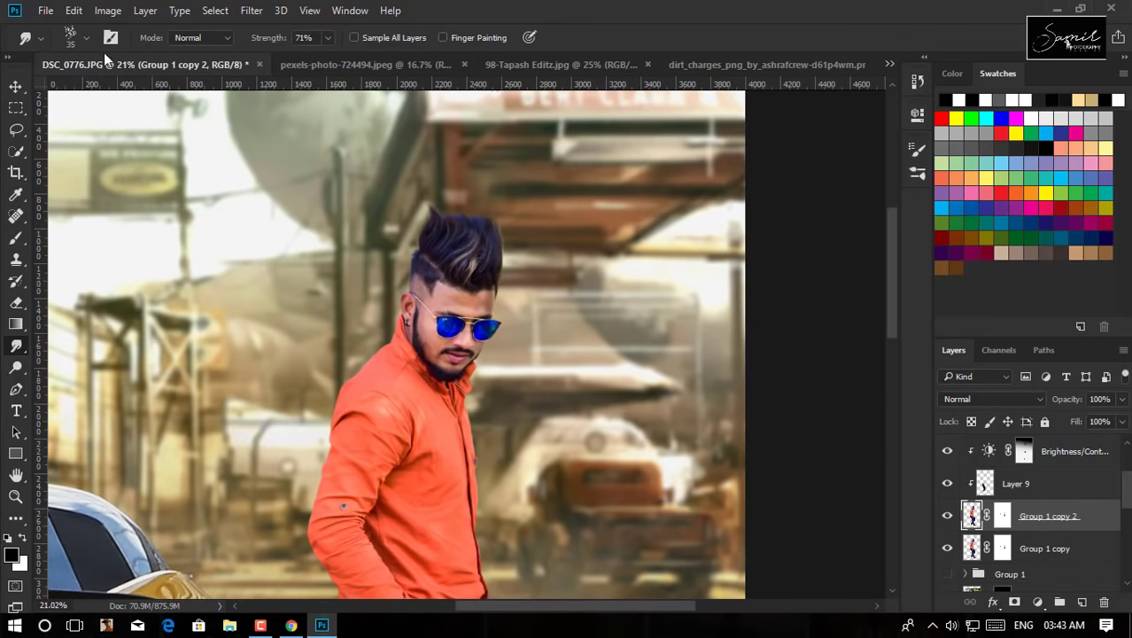
scroll(399, 337, down, 5)
scroll(398, 336, up, 3)
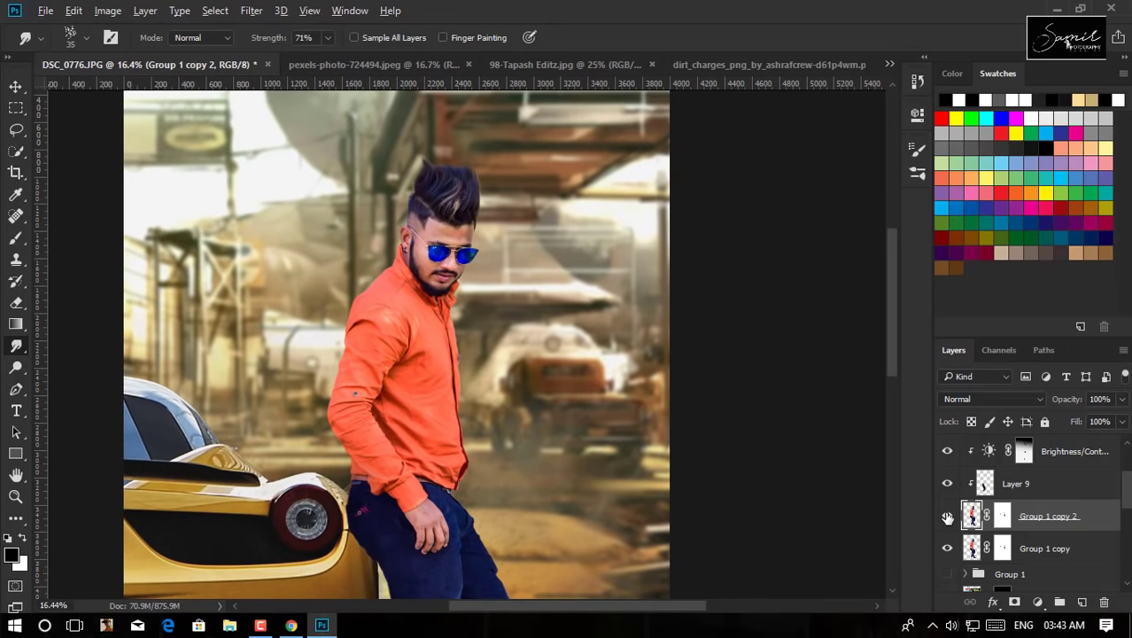
- Toggle Group 1 copy 2 off and on to compare the smudged hair
click(947, 518)
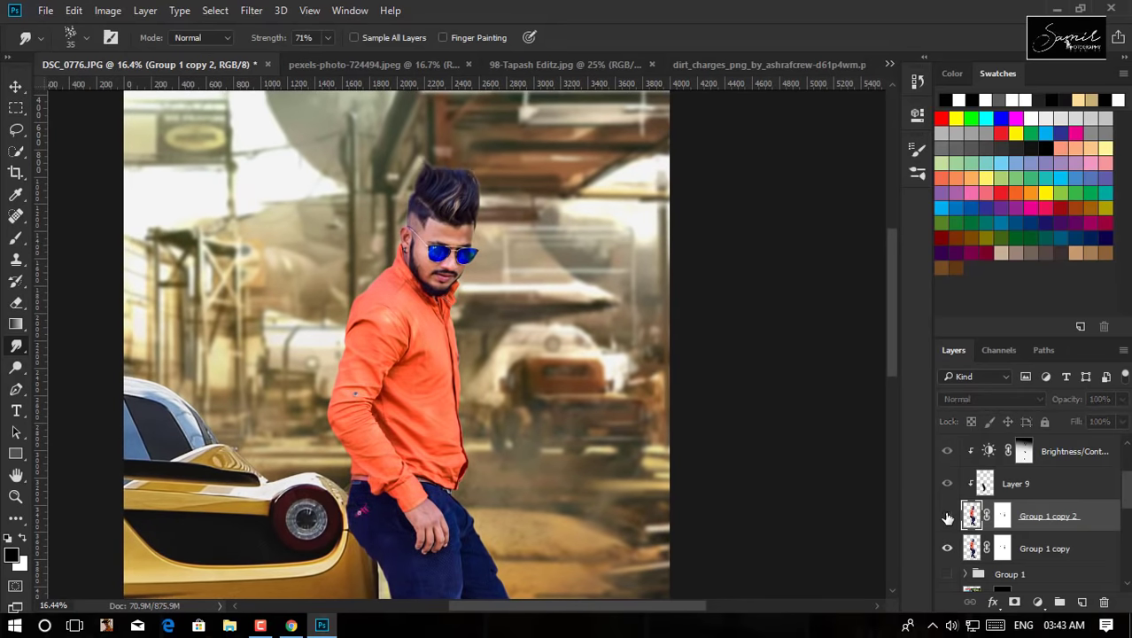
click(947, 517)
scroll(399, 337, down, 2)
scroll(538, 161, up, 5)
scroll(335, 192, up, 3)
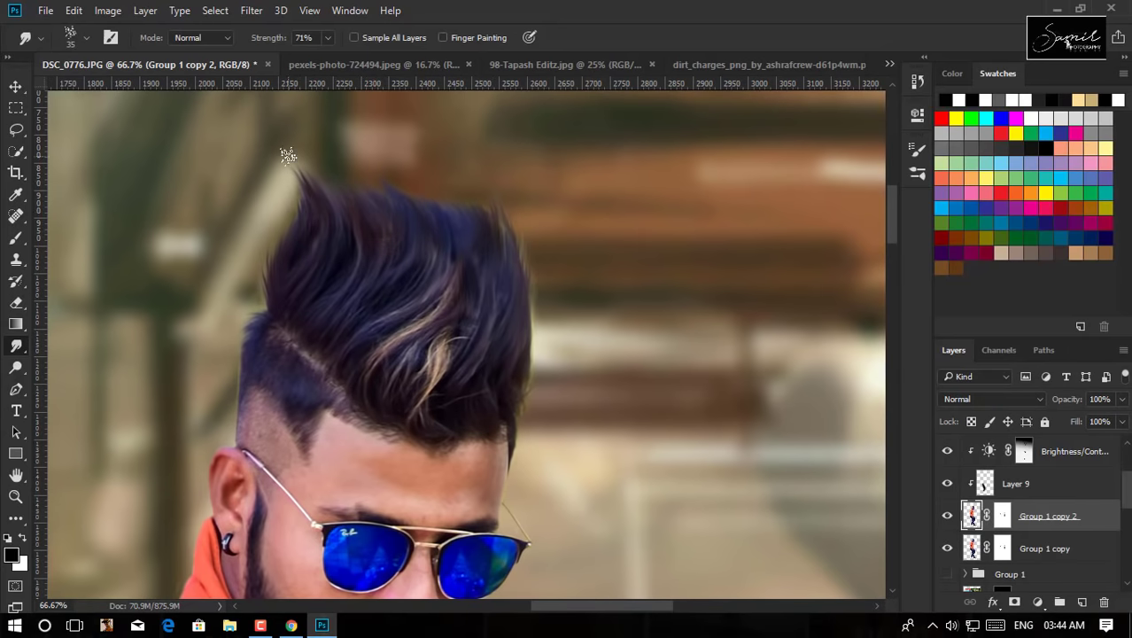
scroll(451, 256, down, 3)
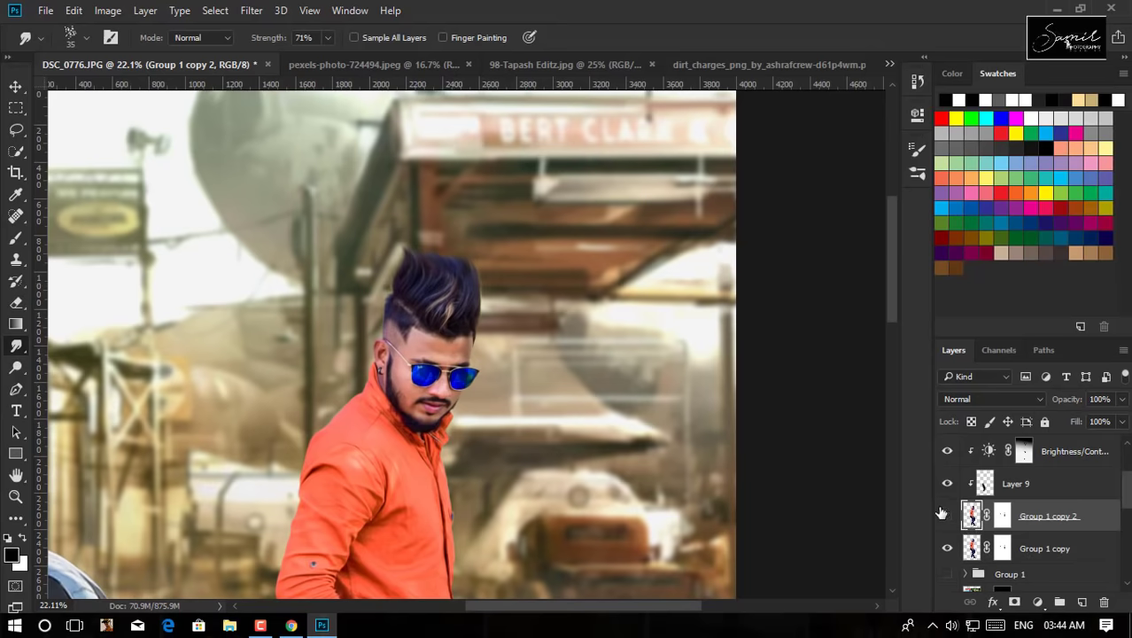
scroll(504, 184, down, 2)
scroll(504, 184, up, 2)
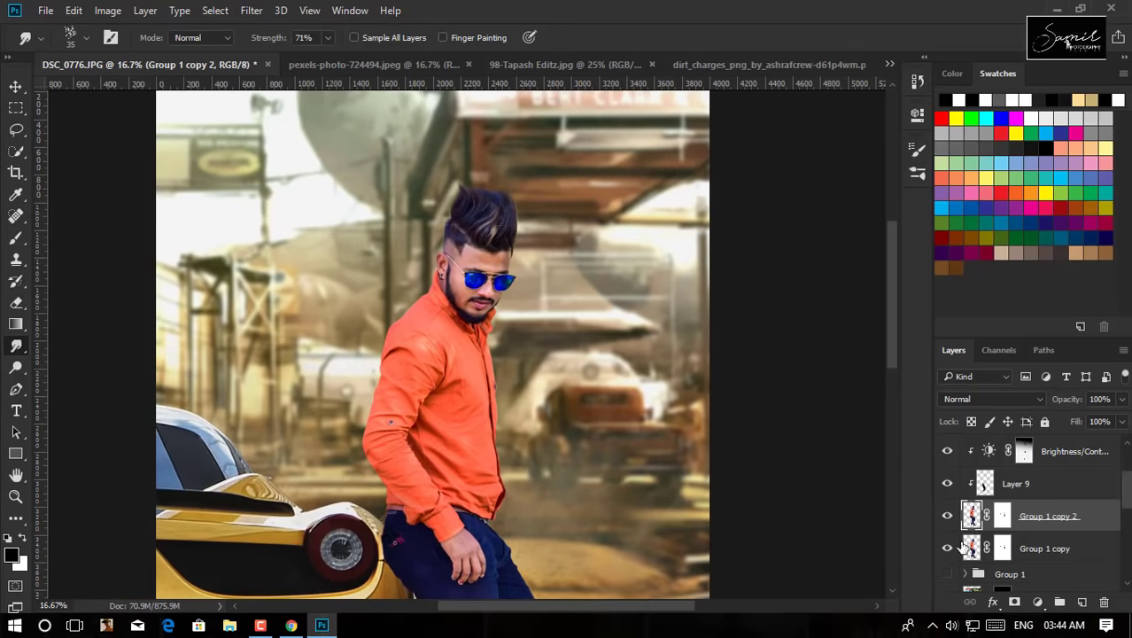
- Hide the Group 1 copy layer and zoom in close on the hair edge
click(948, 549)
scroll(531, 265, down, 1)
scroll(532, 221, up, 3)
scroll(620, 222, down, 2)
scroll(568, 129, up, 2)
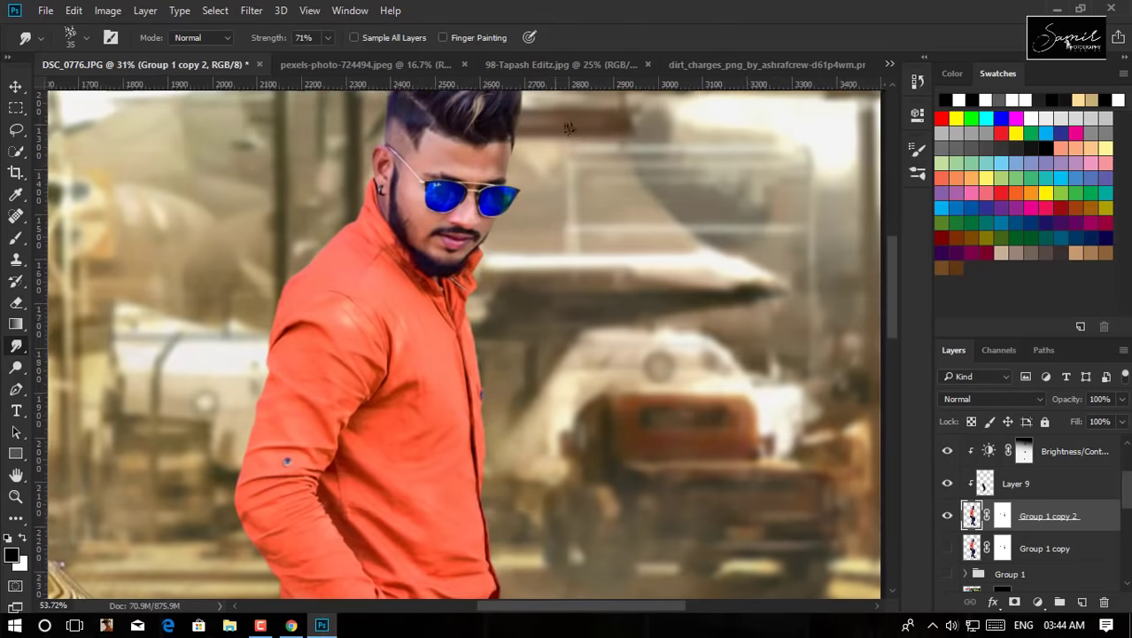
scroll(568, 128, up, 6)
key(ctrl+backslash)
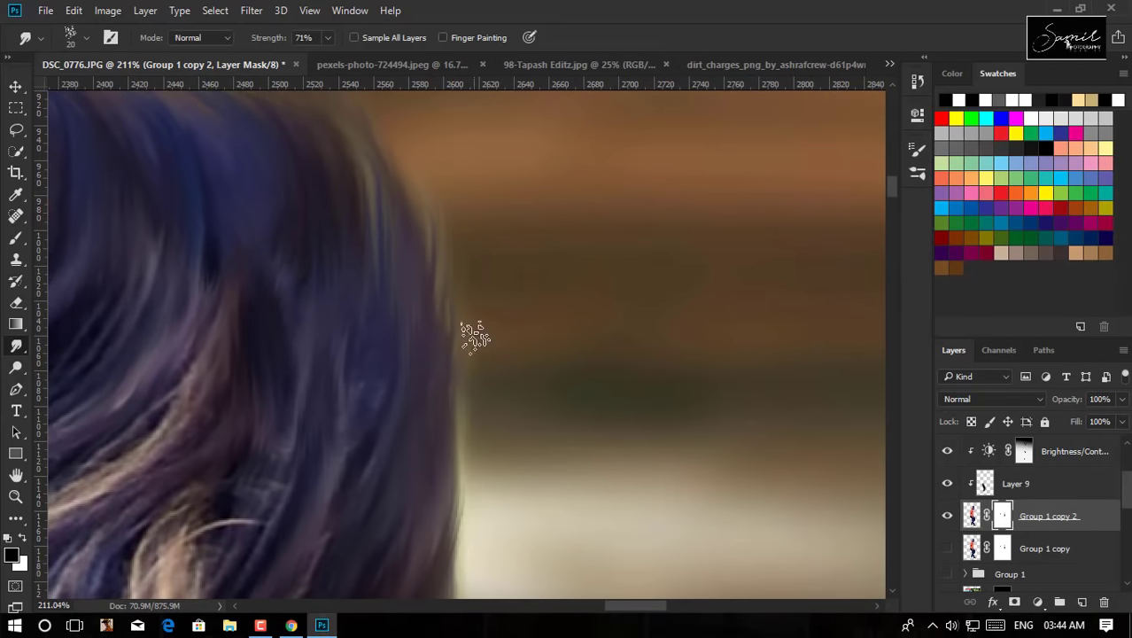
- Choose a soft 20 px Brush for painting on Group 1 copy 2's mask
scroll(443, 292, up, 1)
scroll(443, 239, down, 2)
key(b)
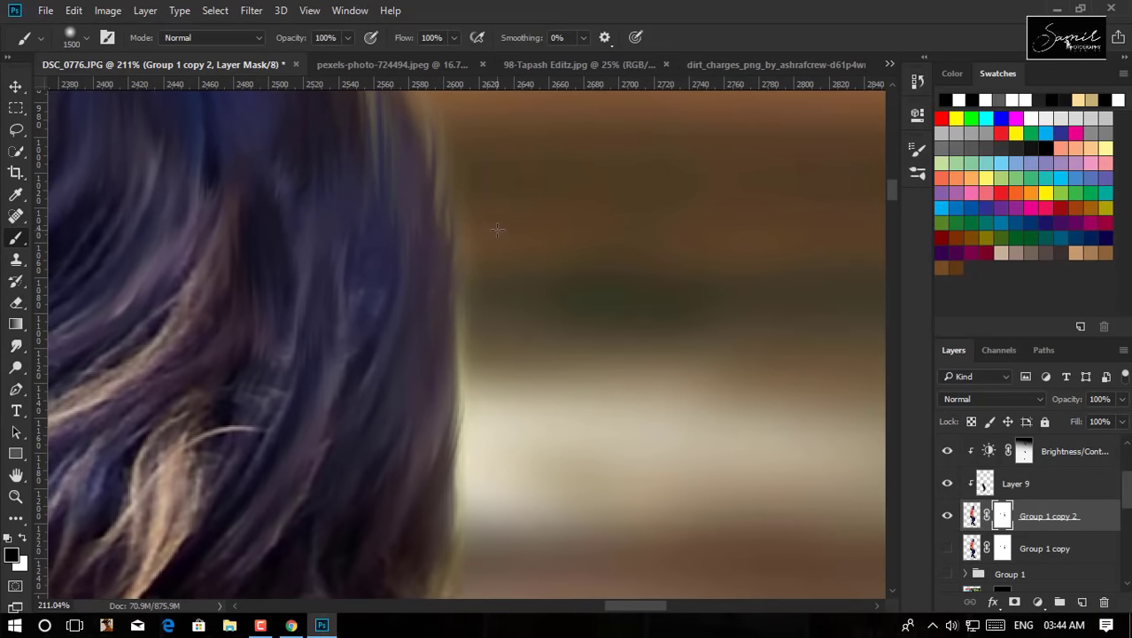
right_click(535, 317)
double_click(645, 401)
- Tune the brush size and paint the mask along the man's hair outline
scroll(439, 280, down, 1)
scroll(440, 280, down, 3)
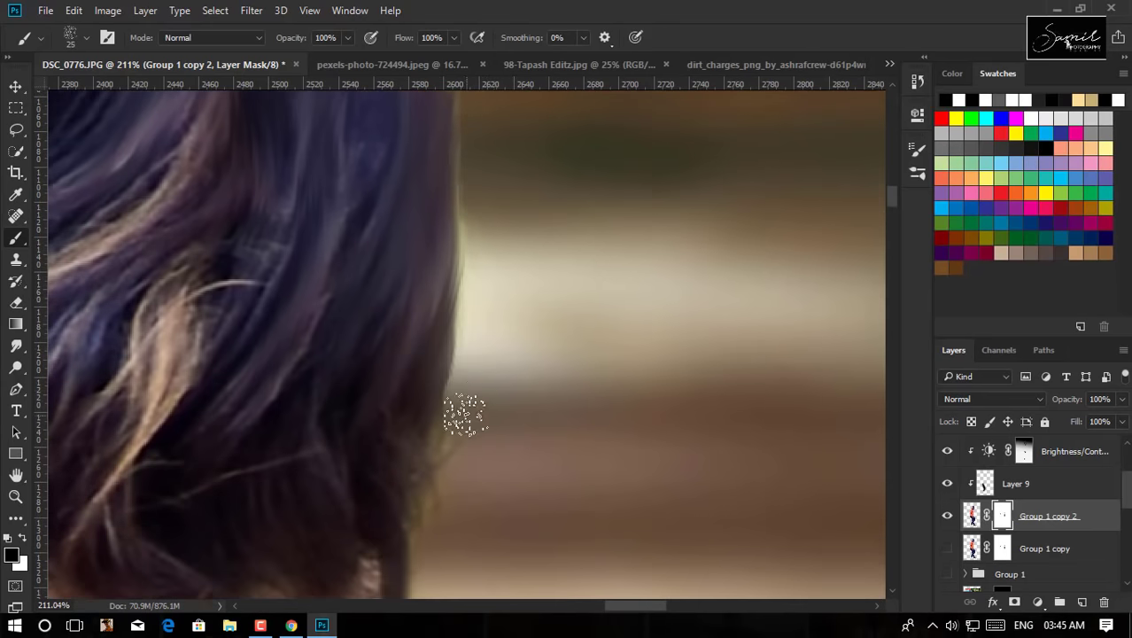
scroll(463, 411, down, 3)
scroll(442, 410, down, 5)
scroll(429, 304, down, 3)
key(bracketright)
scroll(435, 266, up, 5)
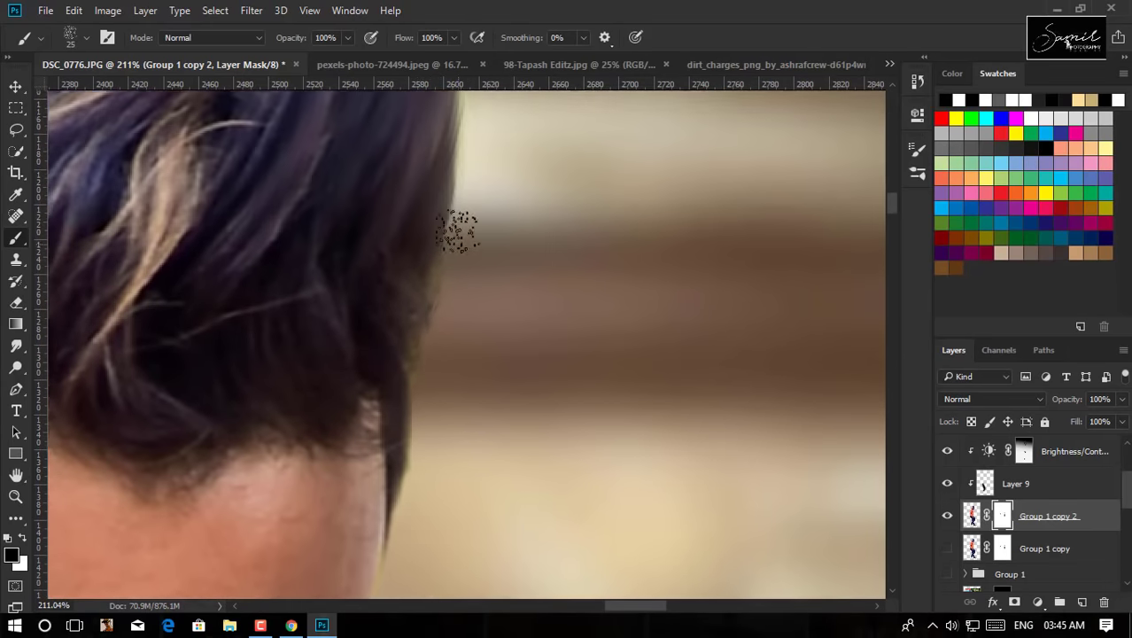
scroll(456, 328, up, 2)
key(bracketleft)
key(bracketleft)
key(bracketleft)
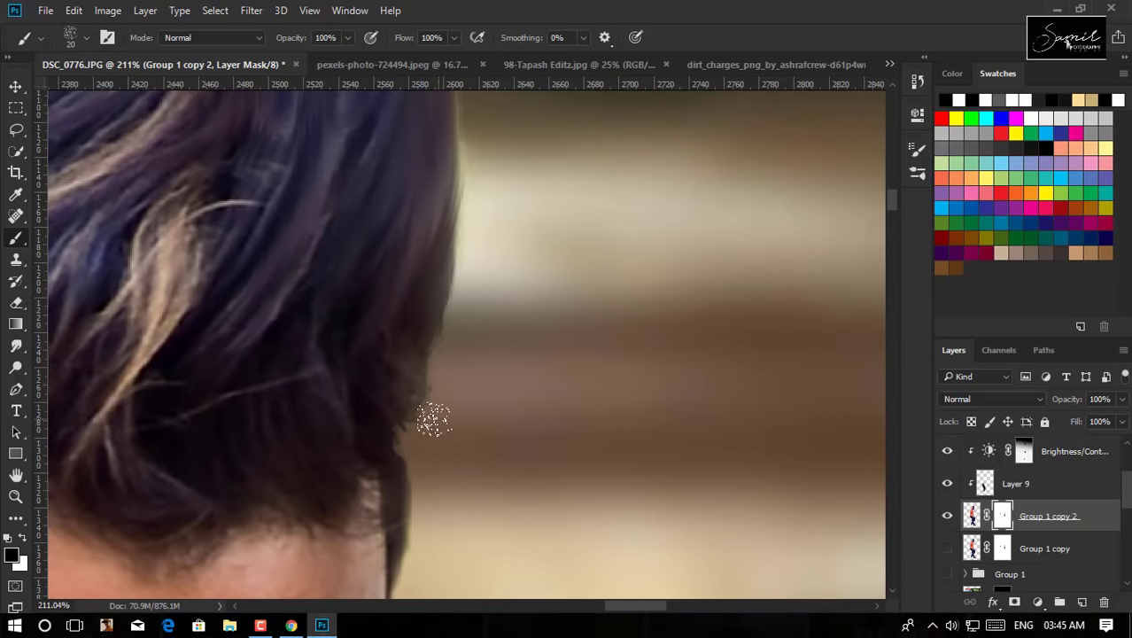
- Finish the hair-edge touch-ups and open Group 1 copy 2's mask options
alt+scroll(391, 460, down, 10)
alt+scroll(293, 149, up, 10)
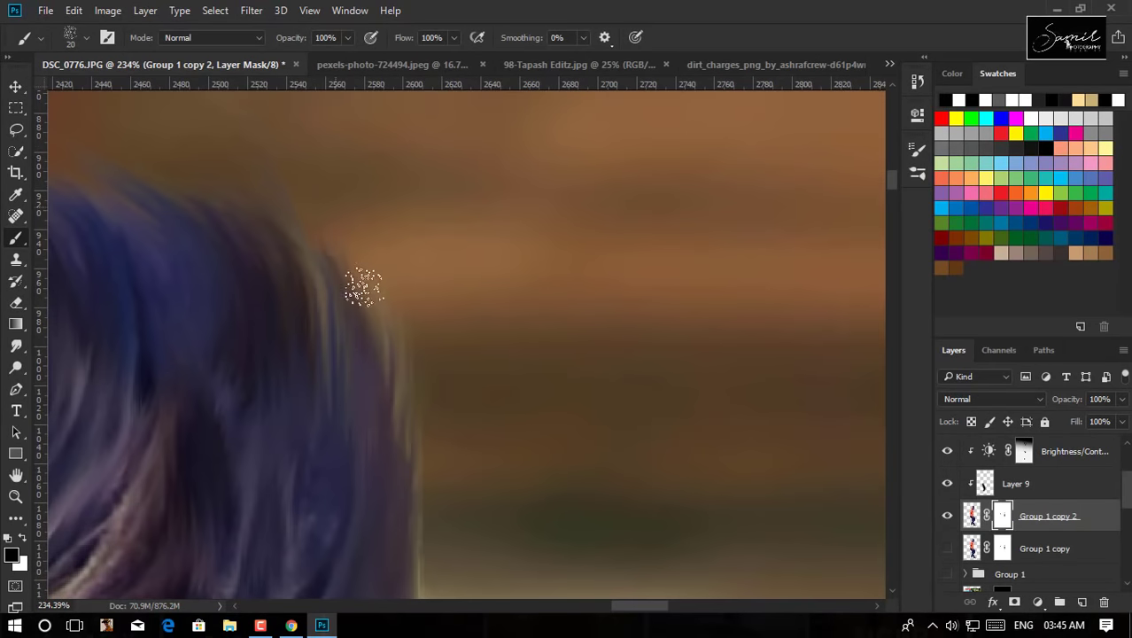
alt+scroll(437, 285, down, 3)
alt+scroll(397, 352, down, 2)
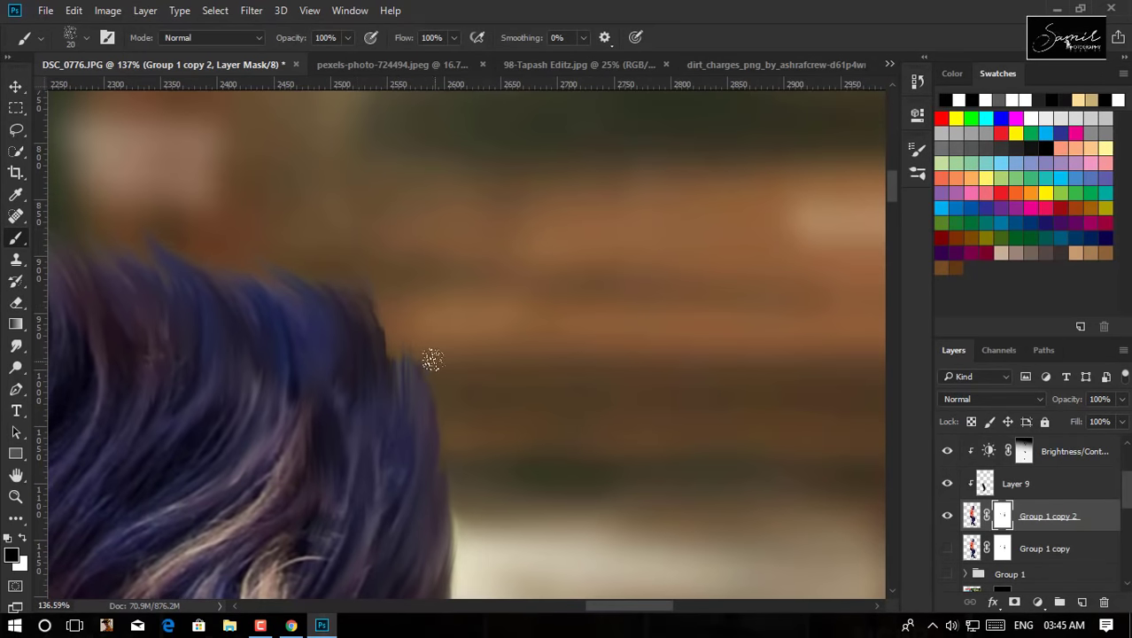
alt+scroll(431, 358, down, 10)
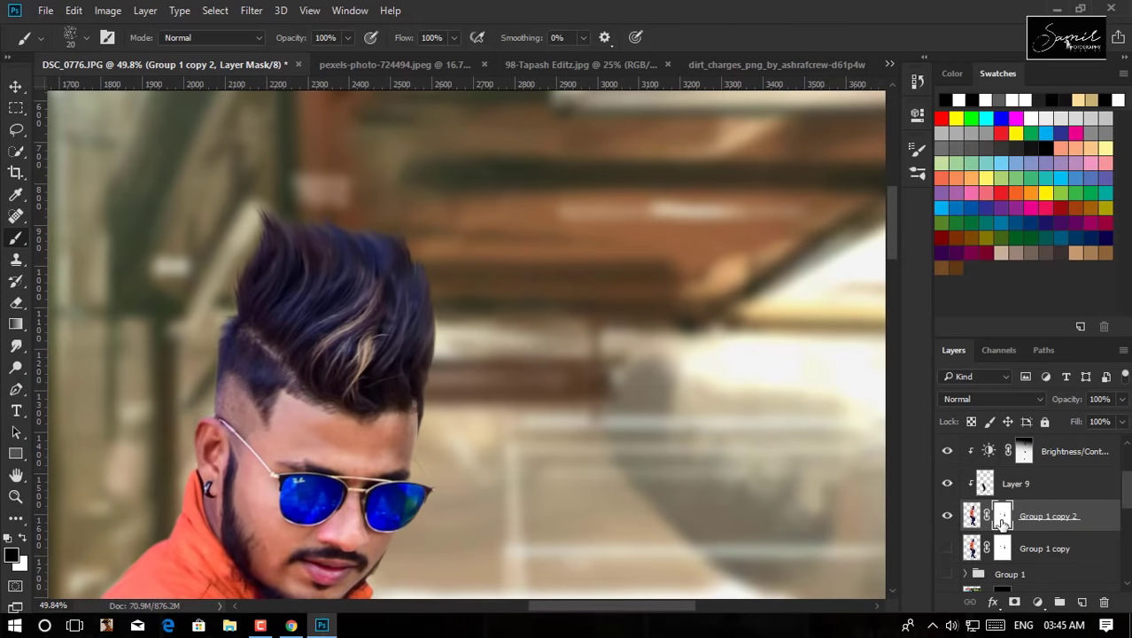
right_click(1002, 521)
click(974, 374)
- With Smudge (R), blend the man's hair edges into the background once more
key(r)
alt+scroll(426, 284, up, 10)
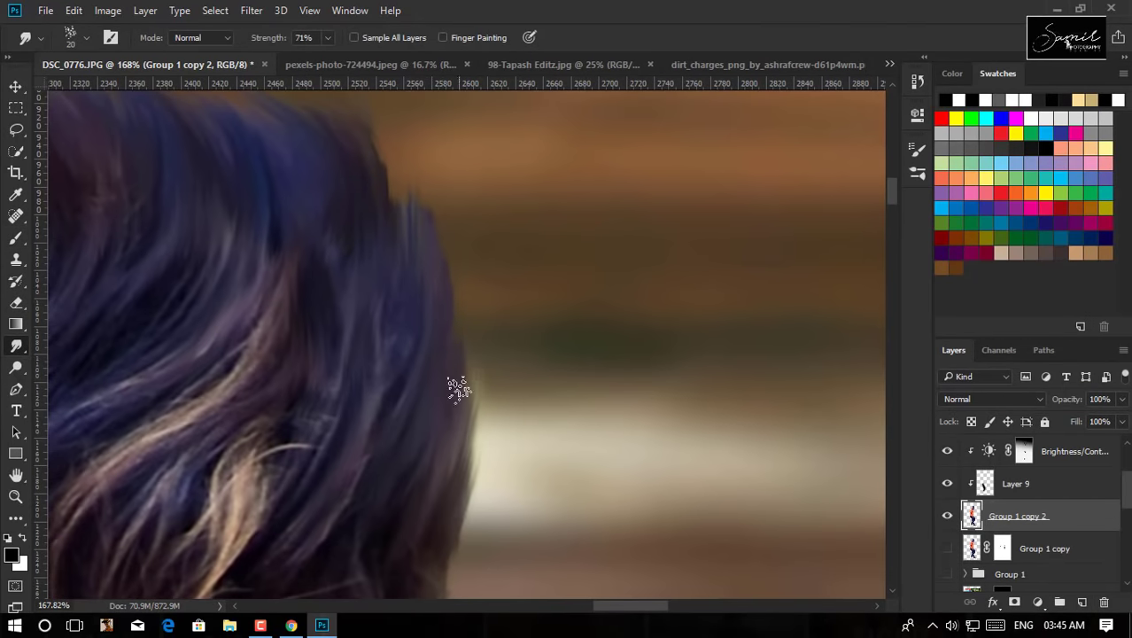
scroll(377, 204, up, 2)
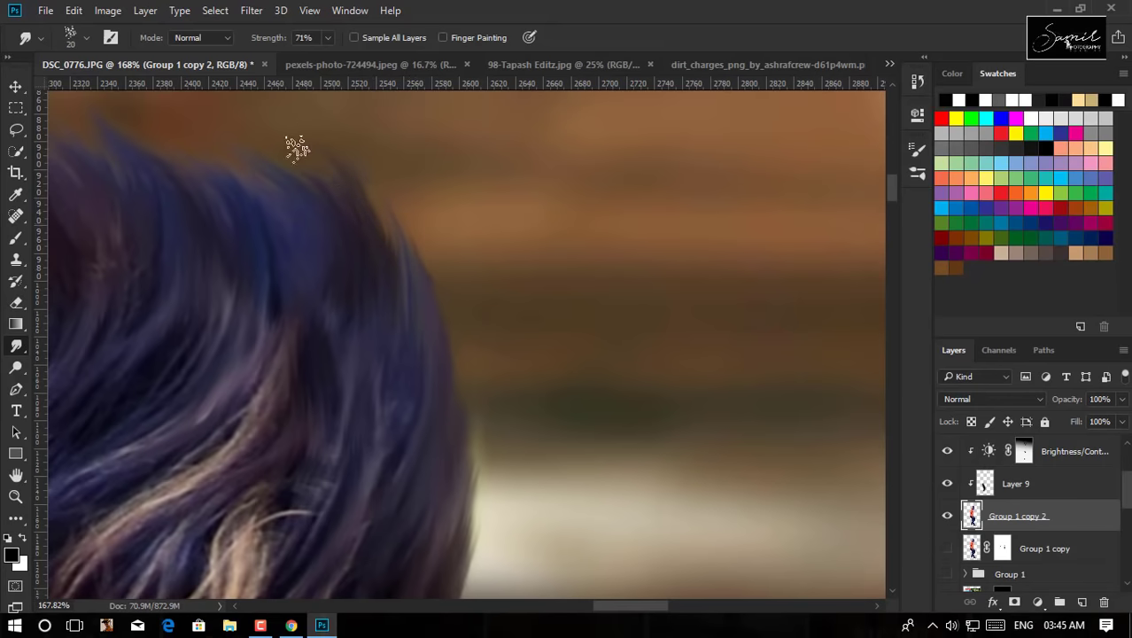
alt+scroll(468, 227, down, 5)
alt+scroll(496, 266, up, 3)
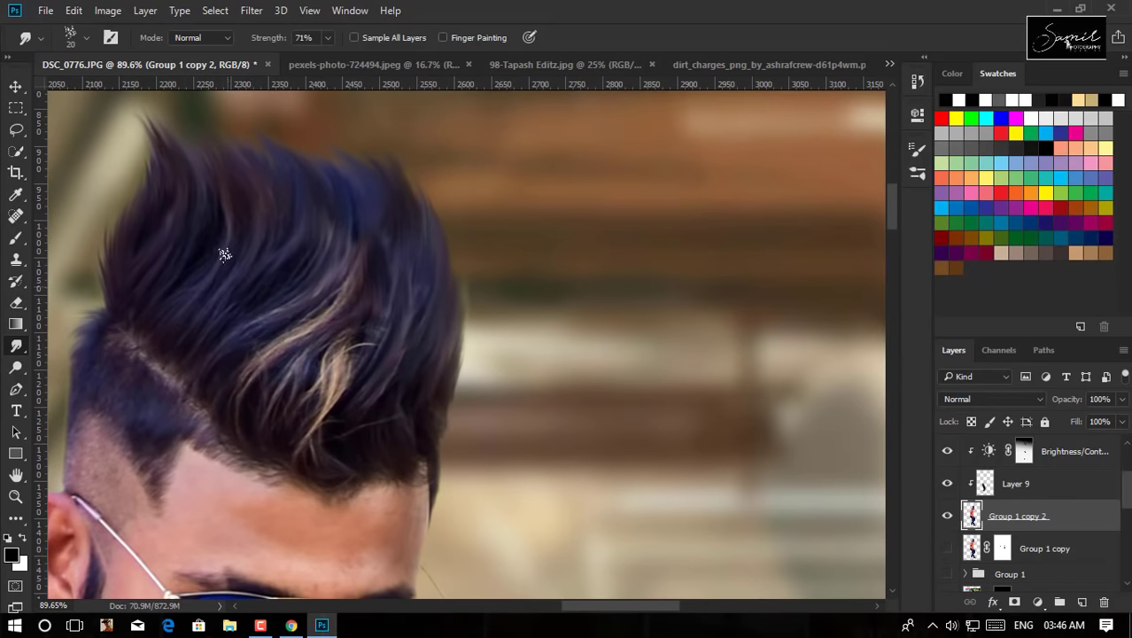
alt+scroll(168, 137, down, 3)
alt+scroll(435, 202, up, 4)
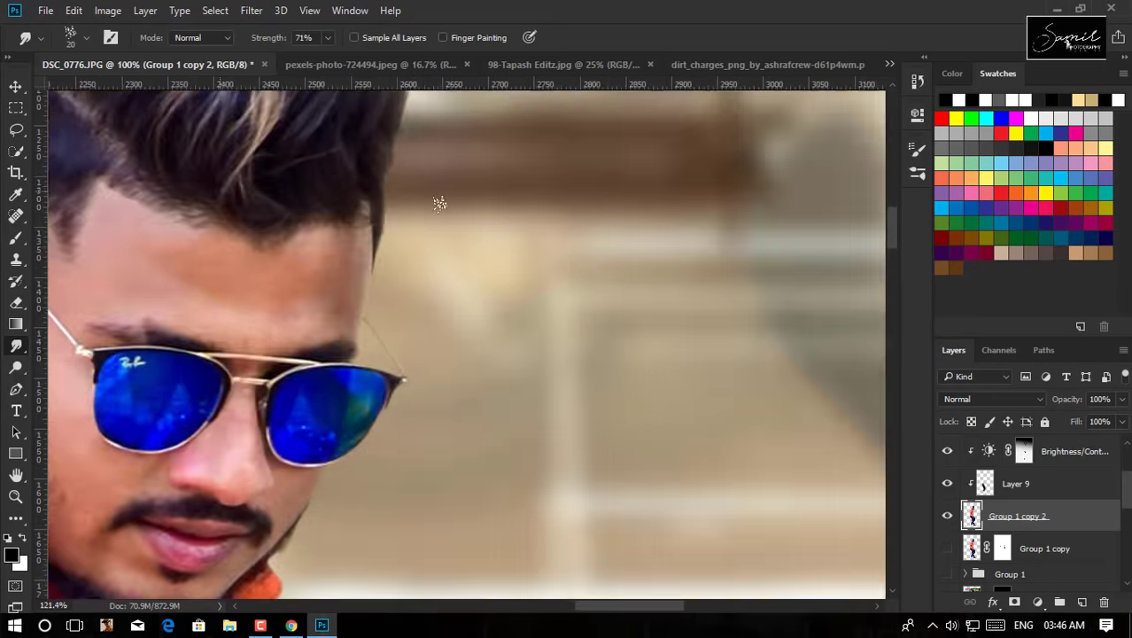
alt+scroll(336, 248, up, 3)
alt+scroll(355, 305, down, 4)
alt+scroll(359, 266, down, 4)
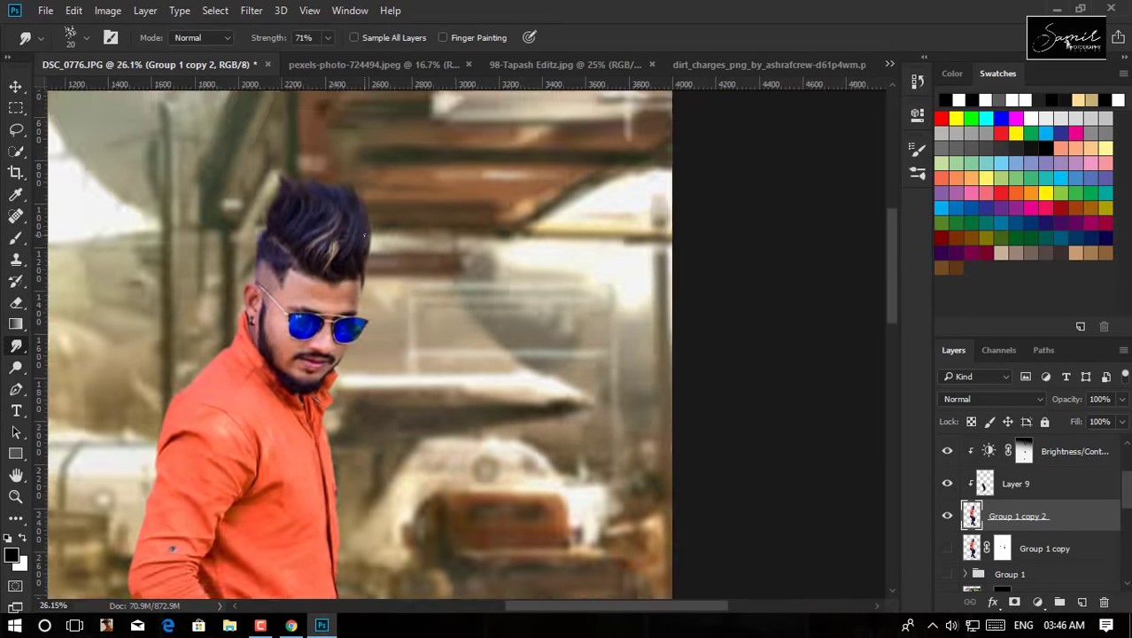
alt+scroll(363, 236, down, 2)
alt+scroll(363, 236, down, 2)
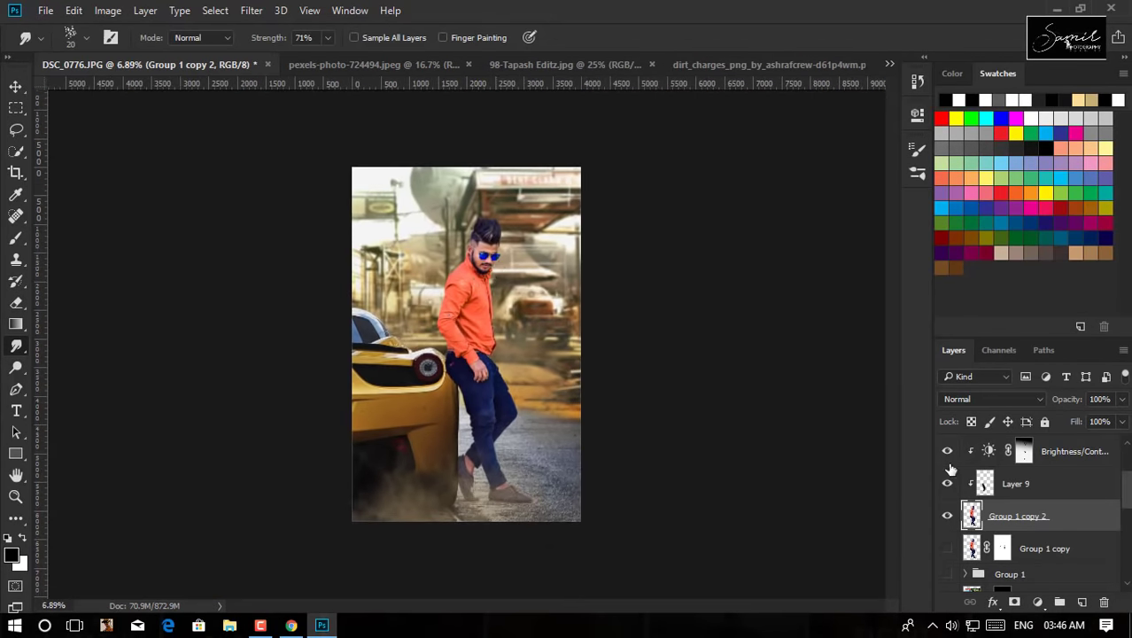
scroll(975, 496, up, 3)
- Load the man's outline and paint Curves 1's mask with a very large white soft brush
click(17, 240)
click(1011, 451)
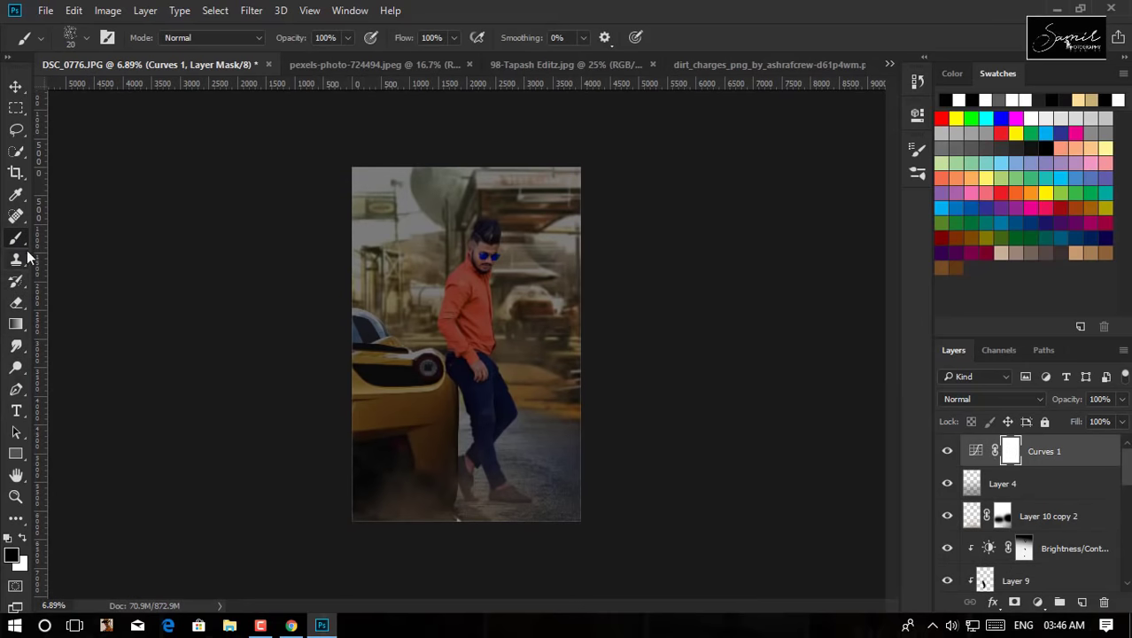
scroll(1028, 514, down, 3)
ctrl+click(972, 515)
scroll(466, 344, up, 1)
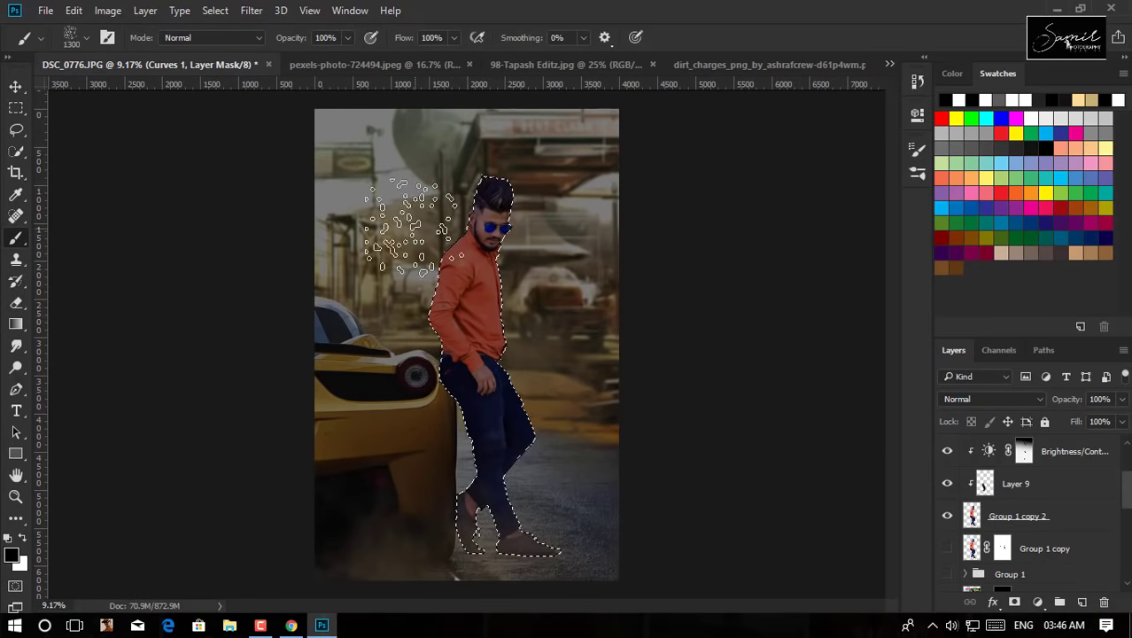
right_click(418, 224)
click(787, 150)
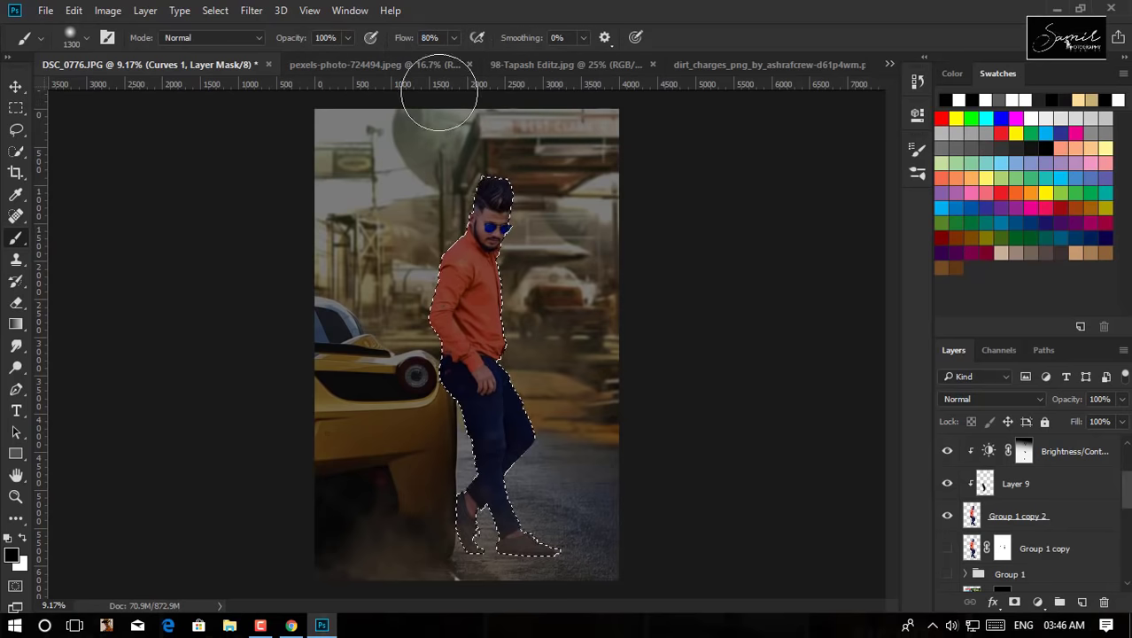
key(bracketright)
key(bracketright)
key(bracketright)
key(bracketright)
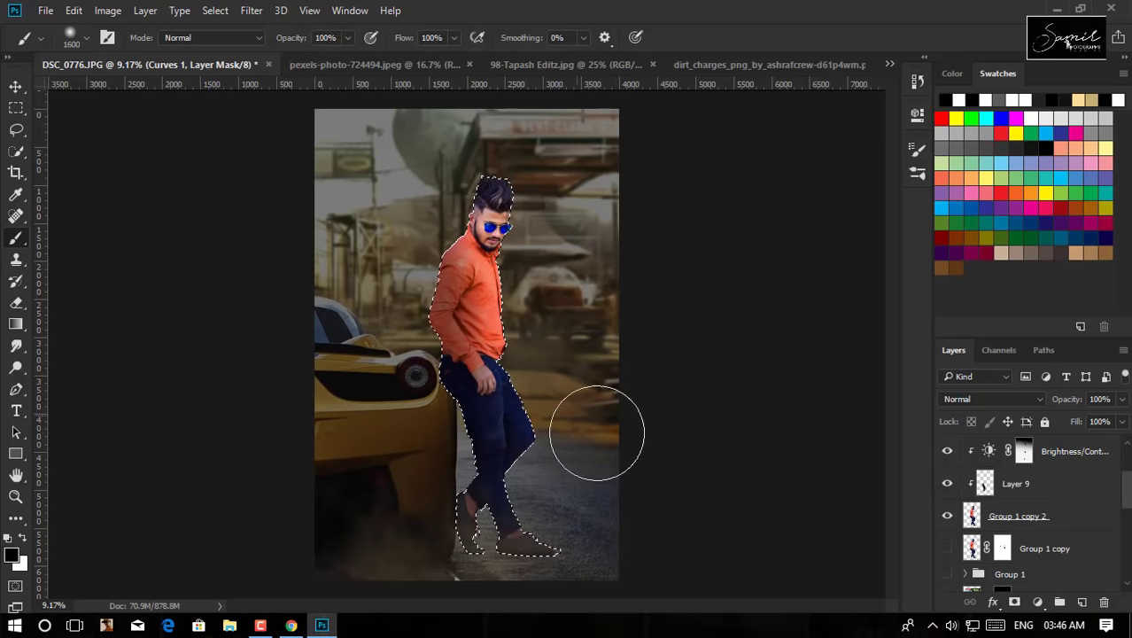
key(x)
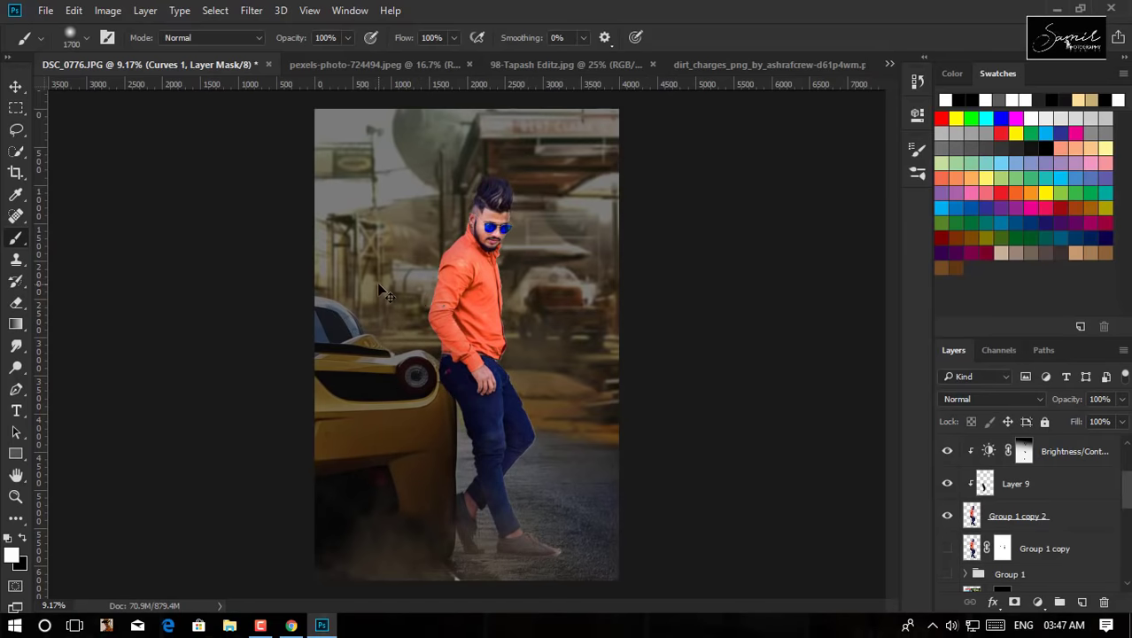
scroll(410, 317, down, 1)
- Load the car's outline from Layer 8 as a selection
click(15, 326)
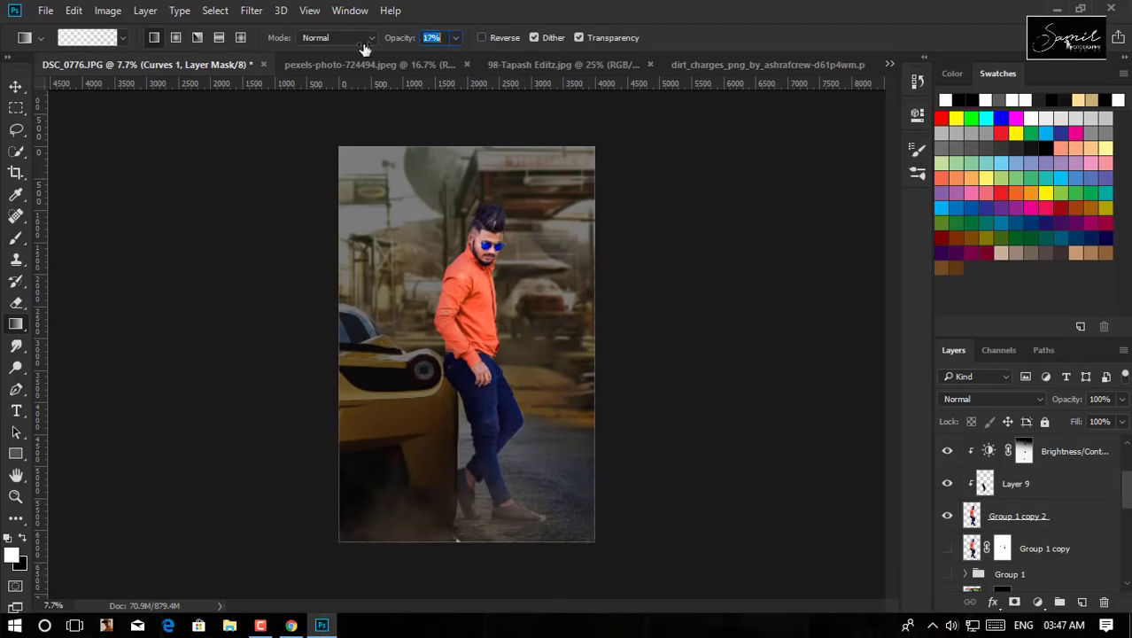
key(ctrl+plus)
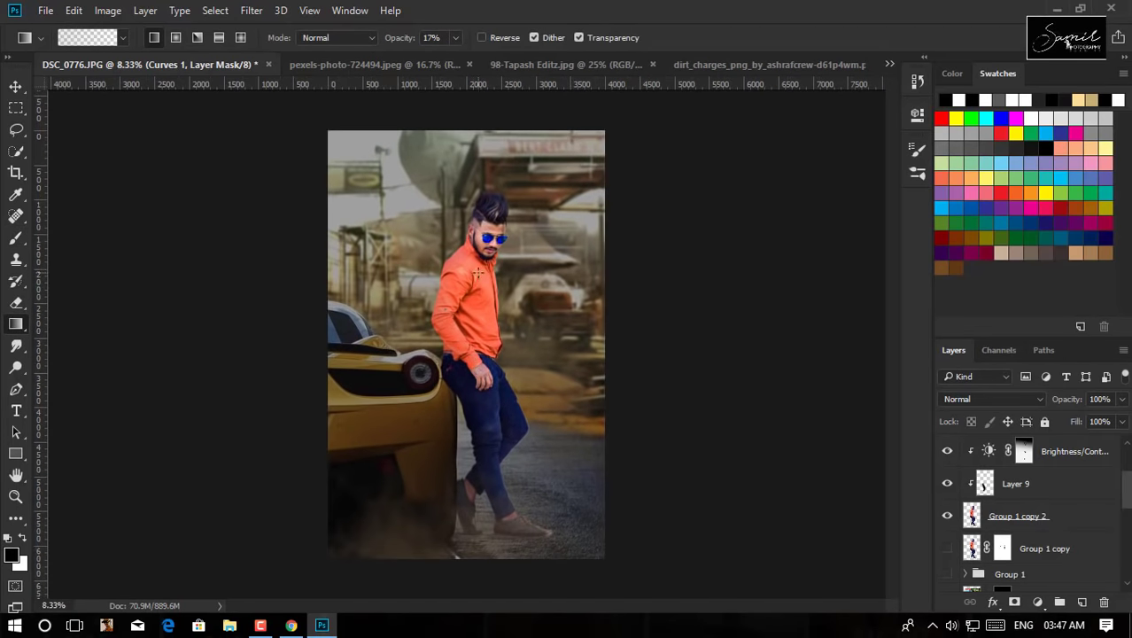
scroll(1019, 527, down, 3)
scroll(1019, 526, down, 2)
ctrl+click(972, 536)
key(0)
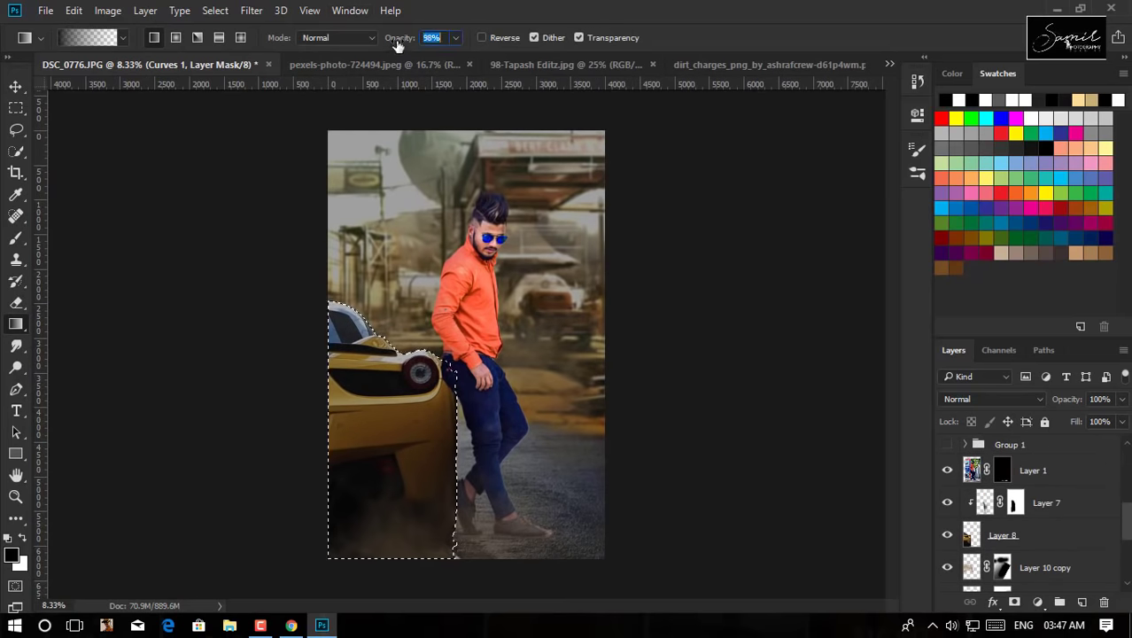
- Paint Curves 1's mask around the car and figure, comparing with the curves hidden
key(b)
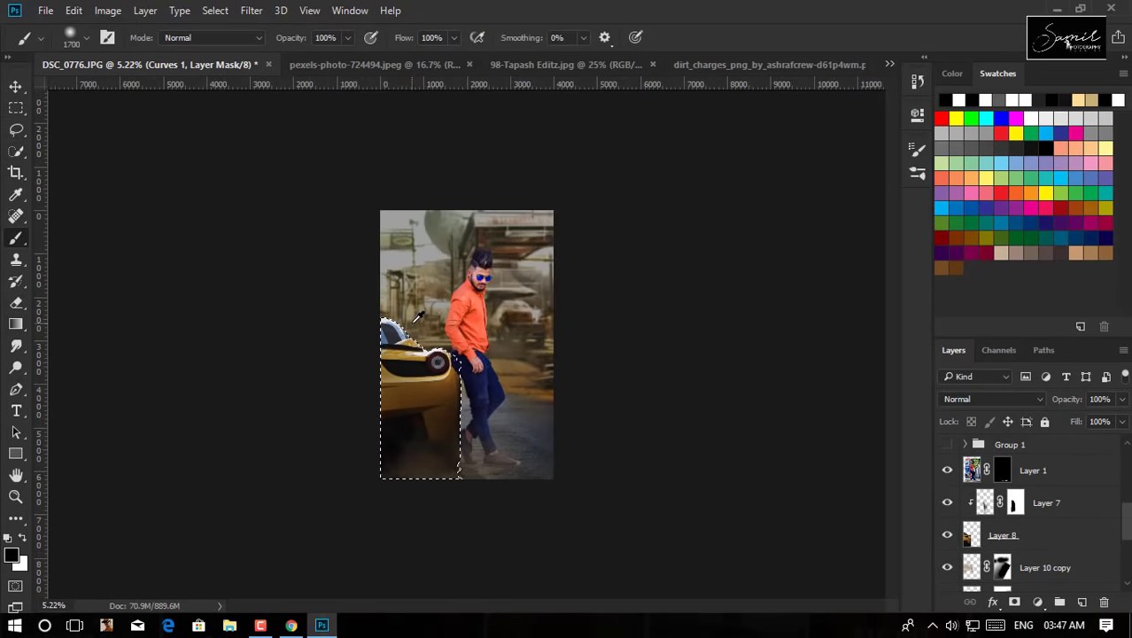
key(ctrl+plus)
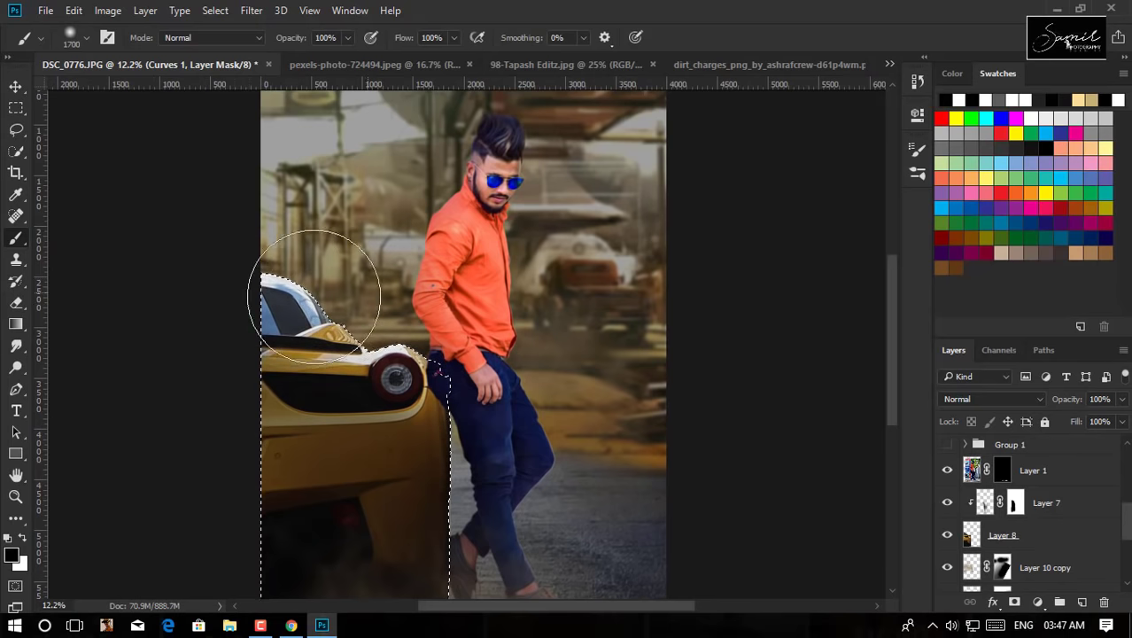
scroll(530, 531, down, 2)
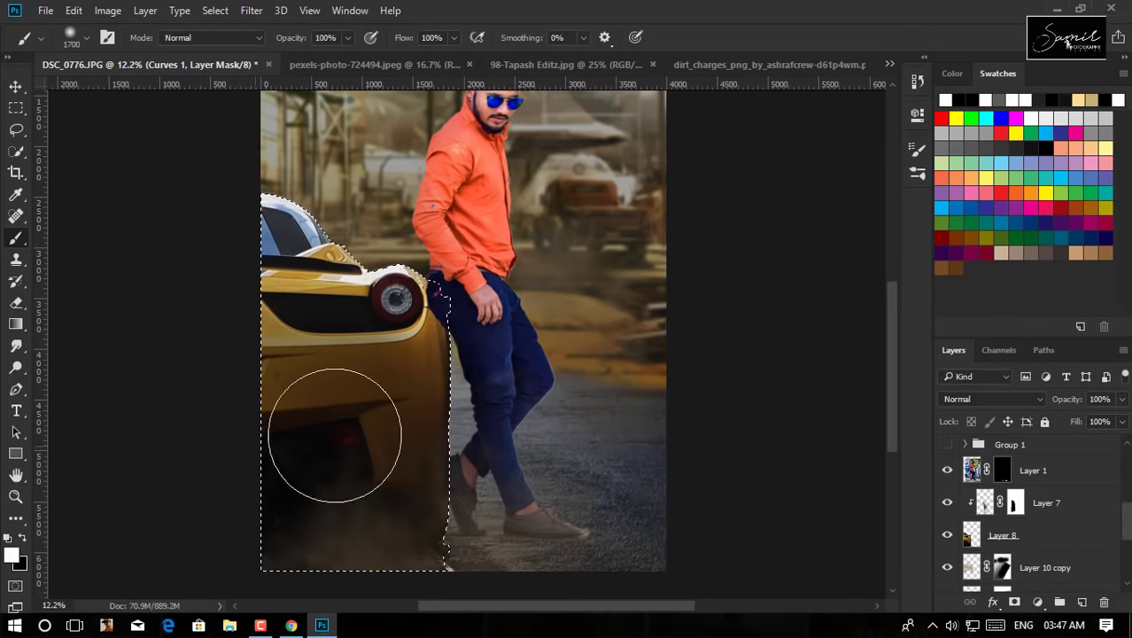
scroll(416, 530, down, 3)
scroll(487, 343, up, 2)
scroll(589, 392, up, 2)
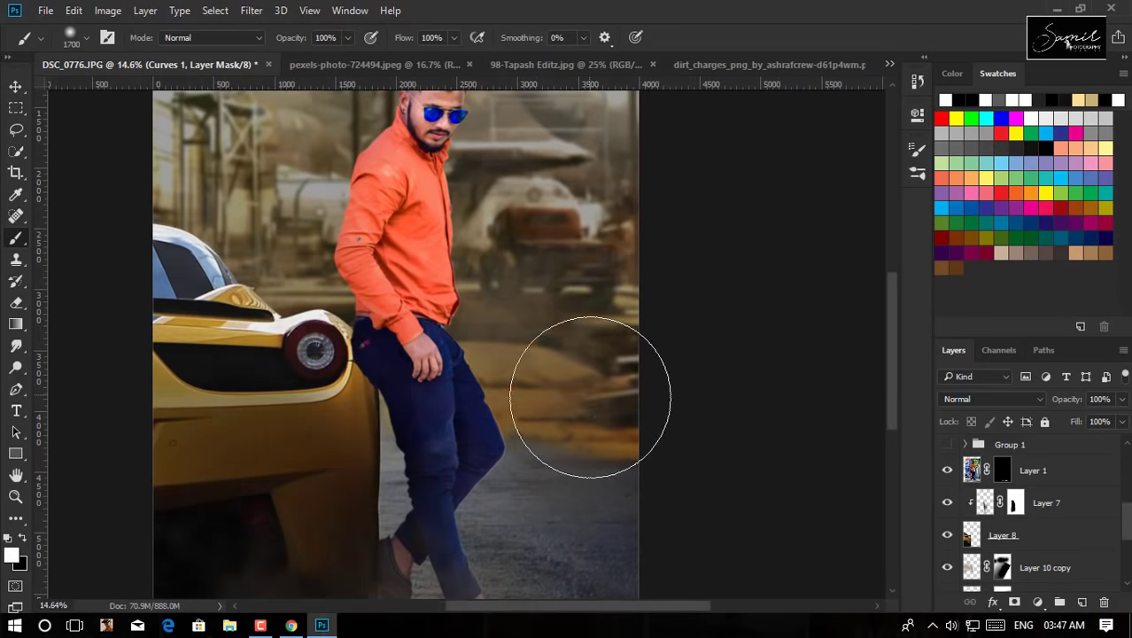
scroll(592, 387, down, 2)
scroll(591, 391, down, 1)
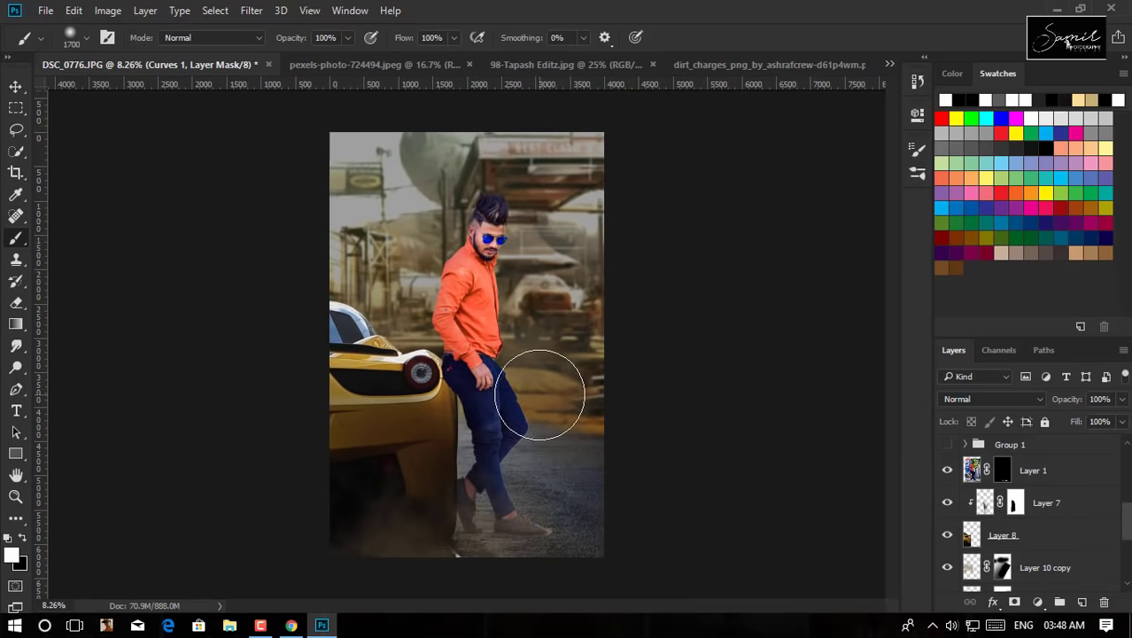
scroll(540, 396, down, 2)
scroll(1019, 514, down, 5)
scroll(1019, 496, up, 2)
click(947, 451)
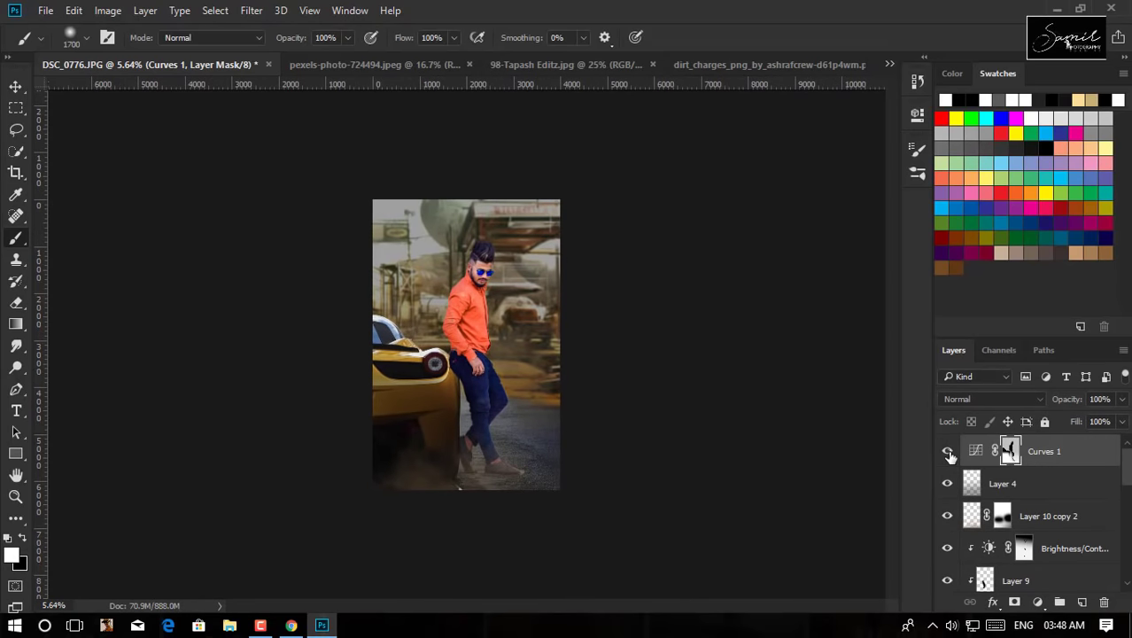
- Fade the curves darkening out of the upper photo with a gradient, then stamp visible layers
key(g)
drag(458, 338, 455, 465)
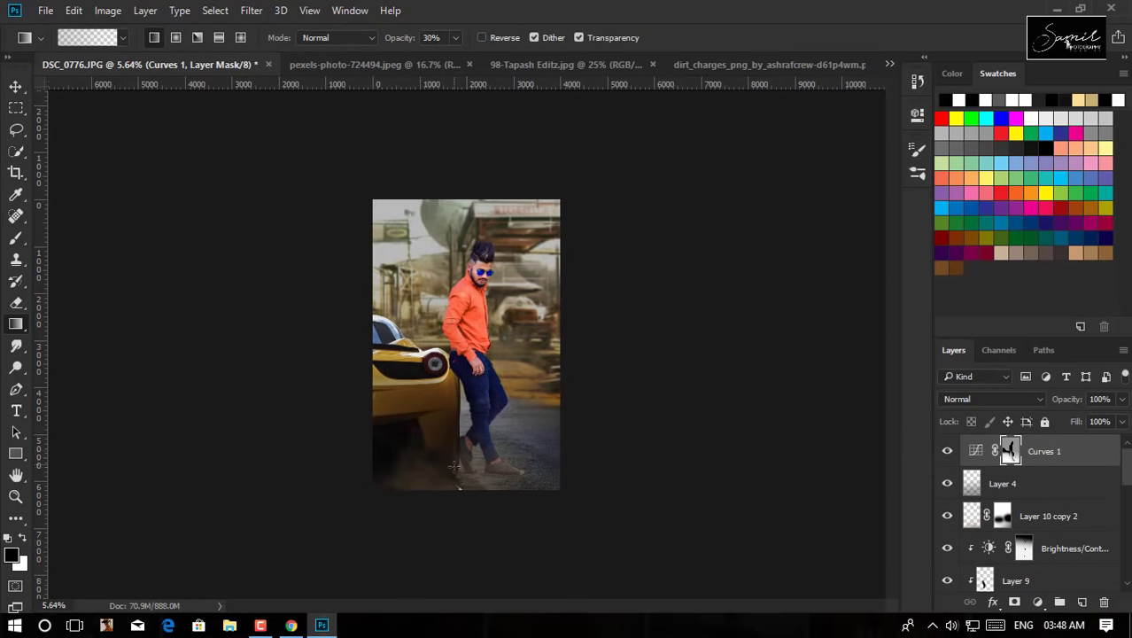
click(947, 451)
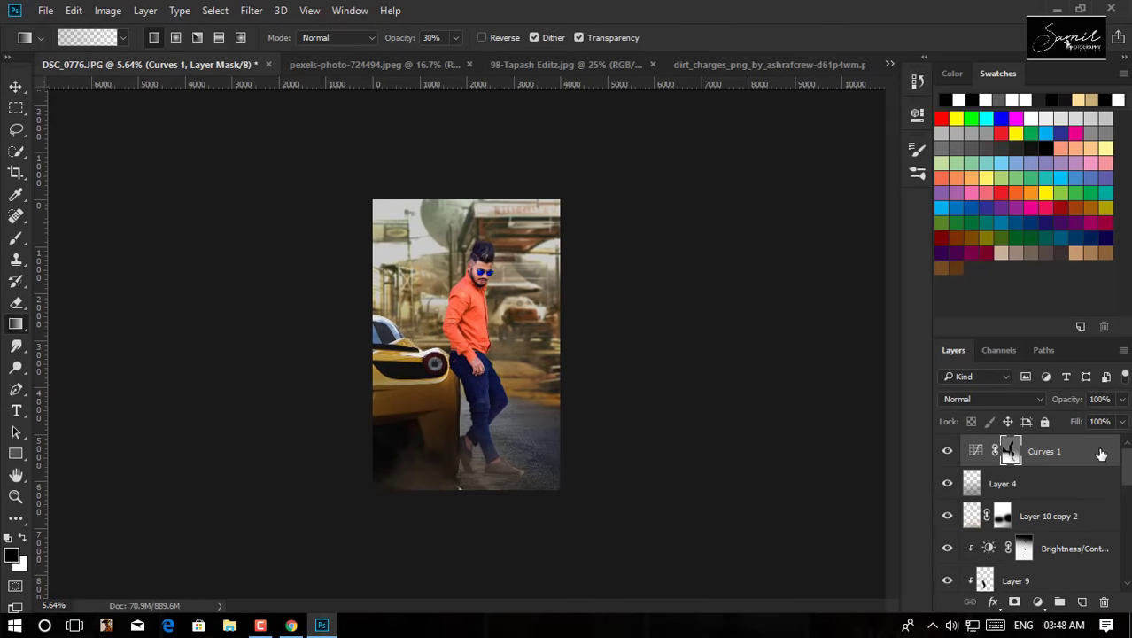
key(ctrl+shift+alt+e)
key(ctrl+plus)
key(ctrl+plus)
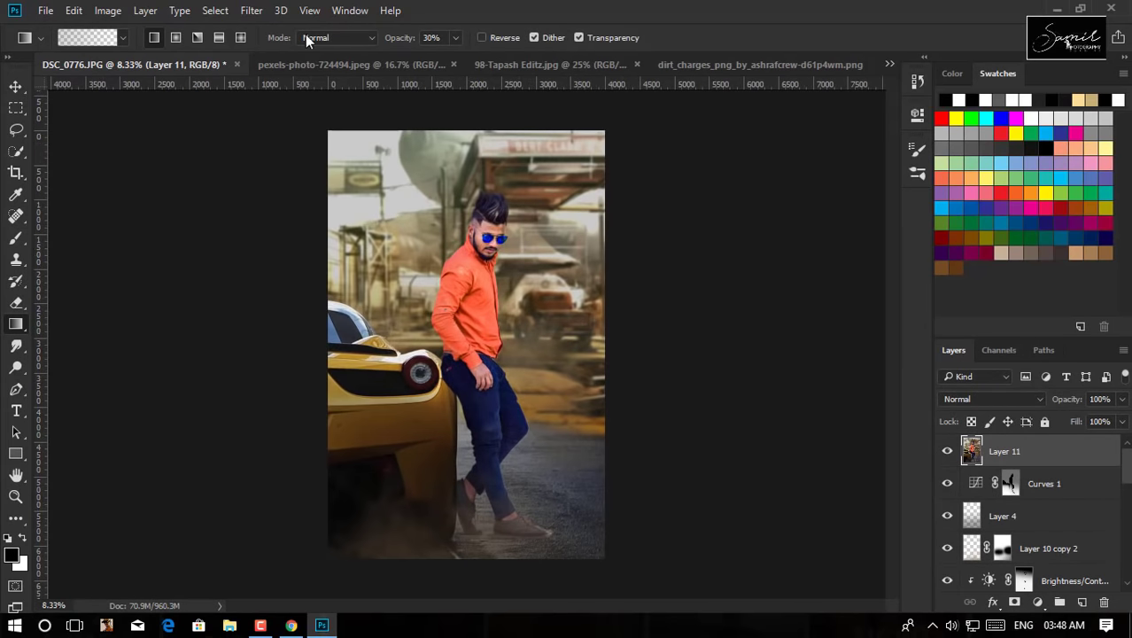
- Apply the Imagenomic Portraiture skin-smoothing filter to the merged Layer 11
click(251, 10)
click(505, 381)
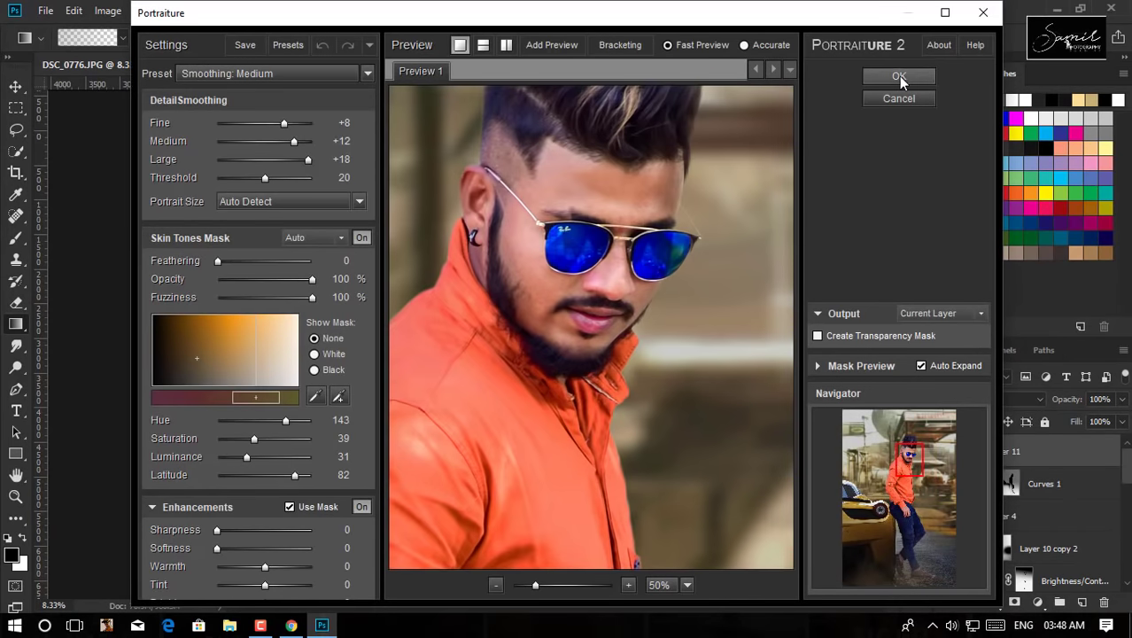
click(899, 77)
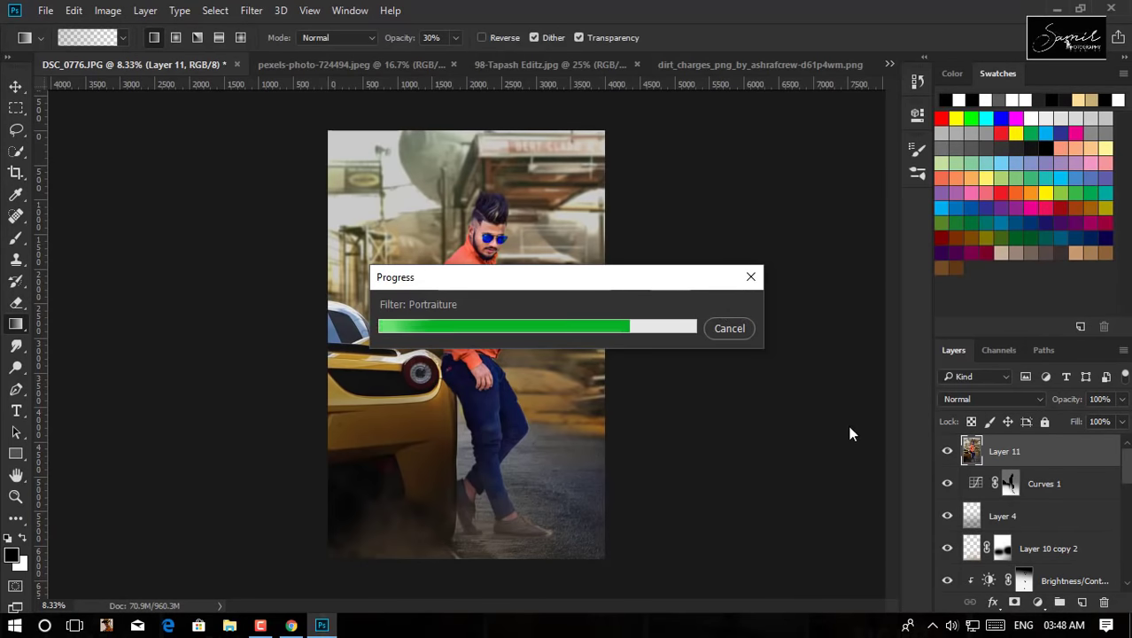
- Give Layer 11 a black hide-all mask and set a small white brush for the face
click(993, 602)
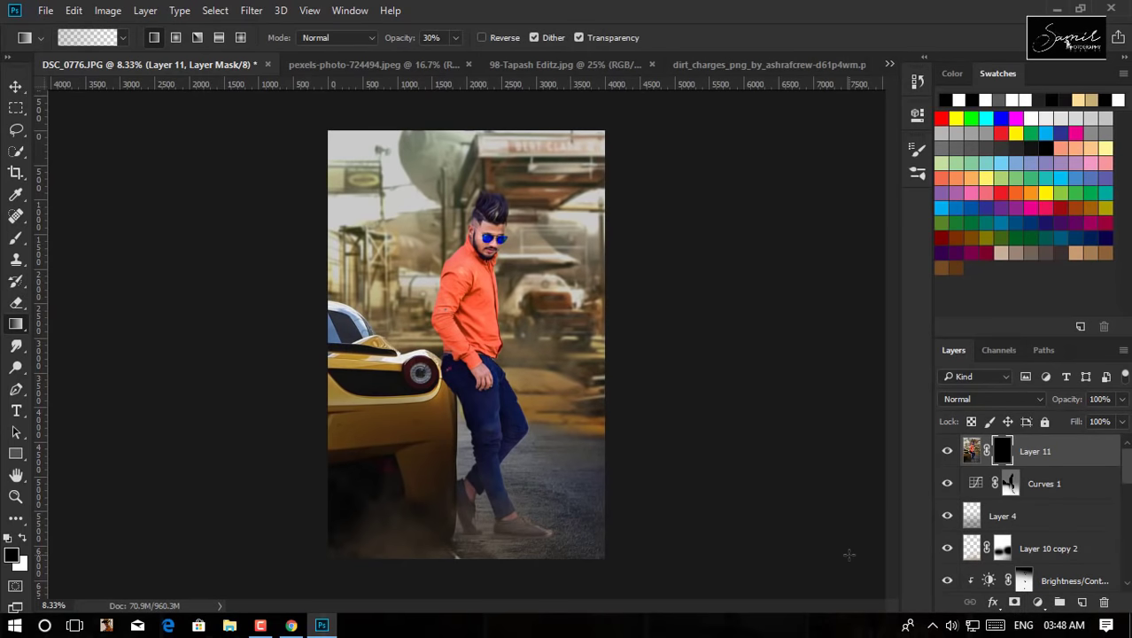
scroll(478, 232, up, 10)
key(b)
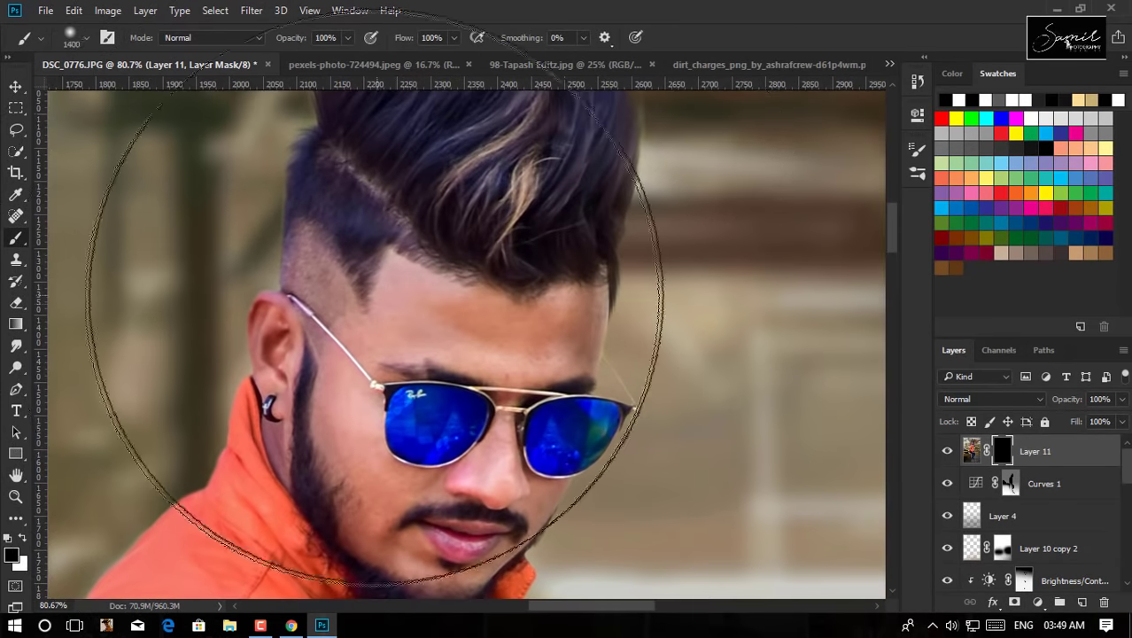
key(x)
scroll(374, 341, down, 2)
key(bracketleft)
key(bracketleft)
key(bracketleft)
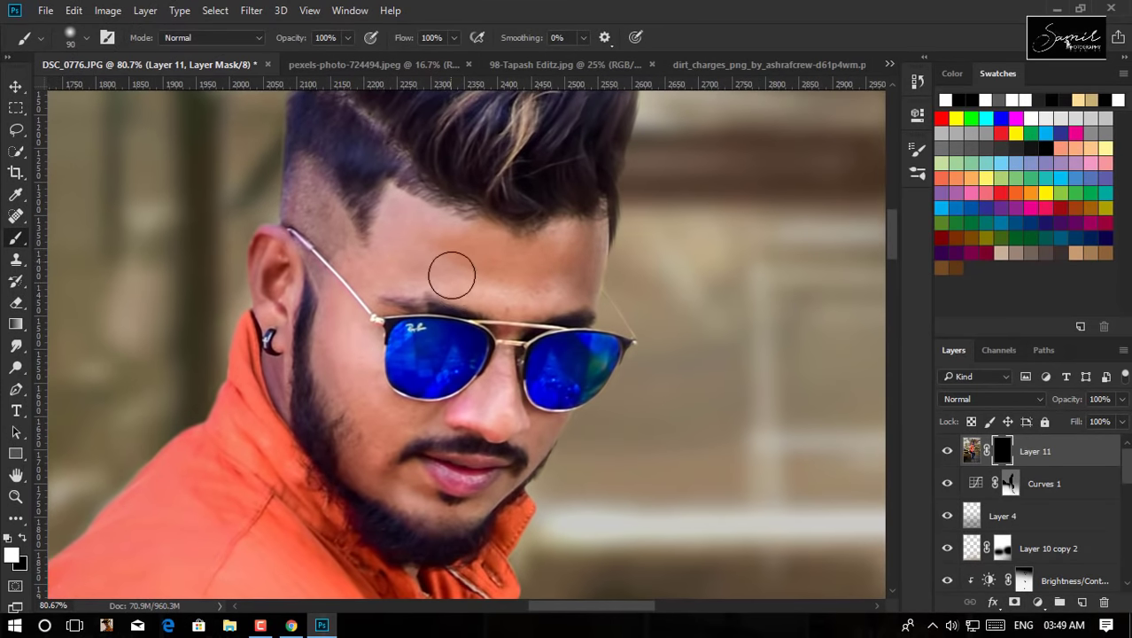
scroll(452, 276, down, 2)
key(bracketleft)
key(bracketleft)
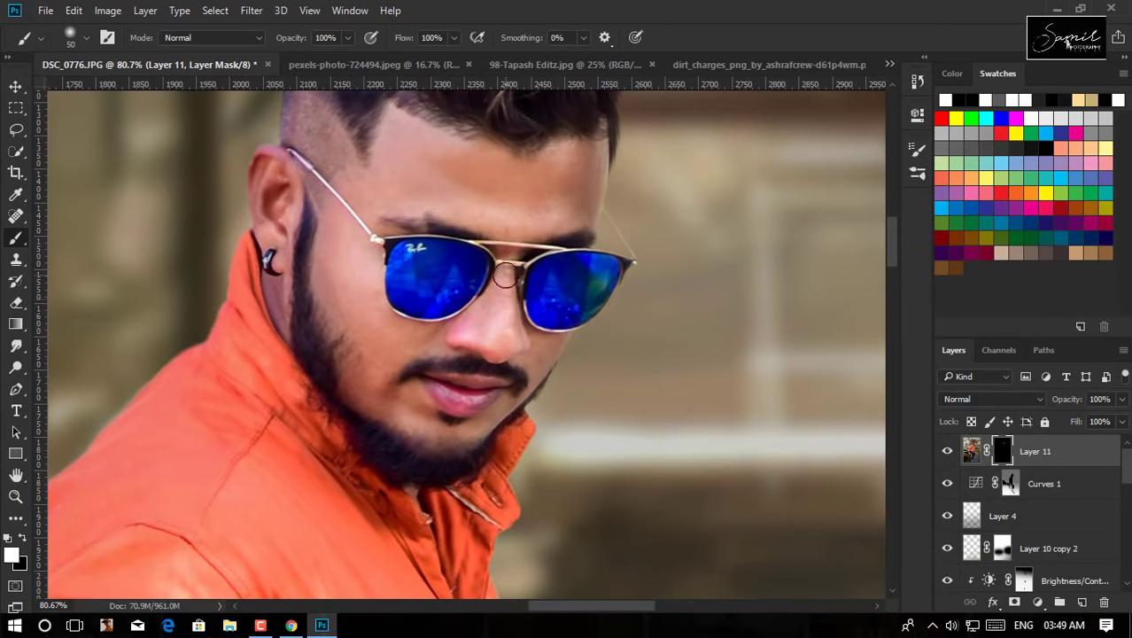
- Add a brightening Curves 2 adjustment clipped to Layer 11, then return to Layer 11's mask
click(1060, 602)
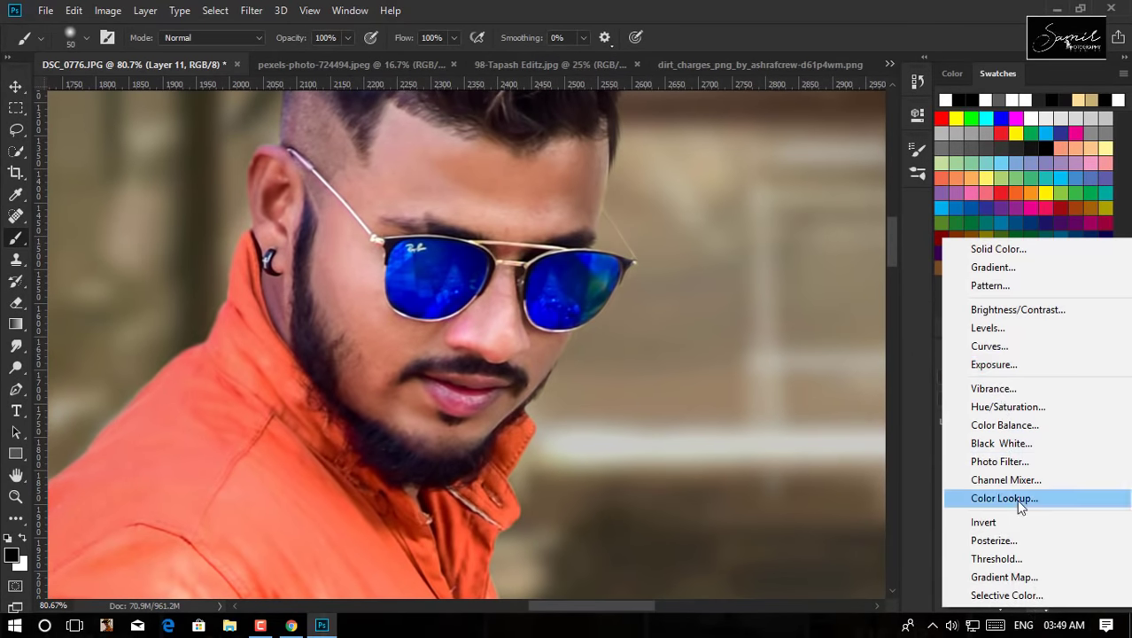
click(936, 344)
key(ctrl+alt+g)
drag(836, 238, 809, 222)
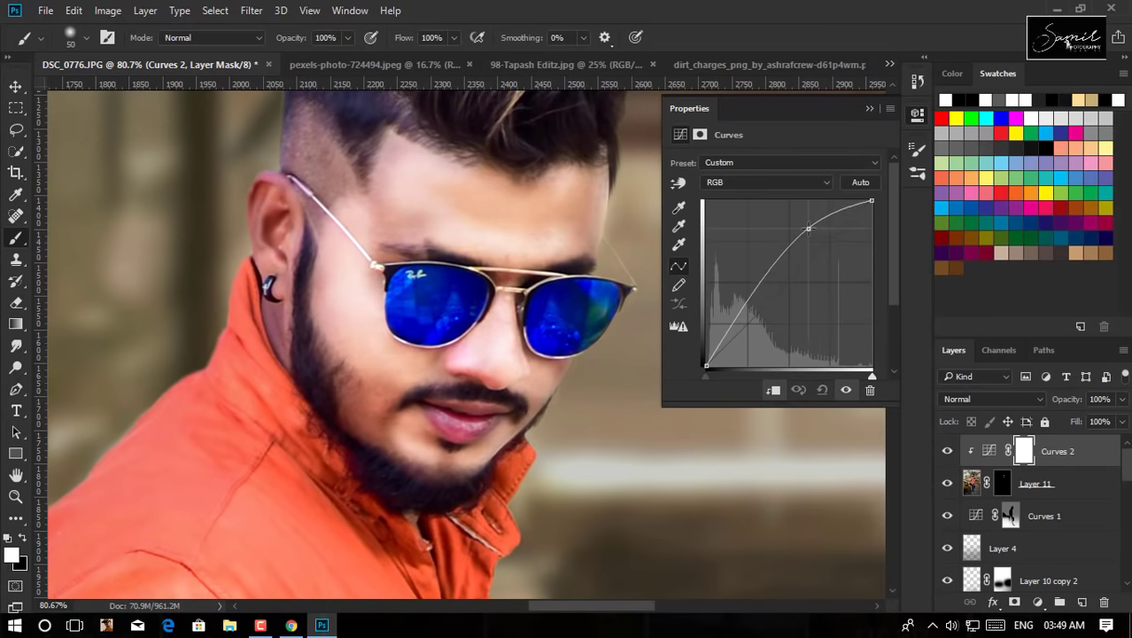
click(870, 108)
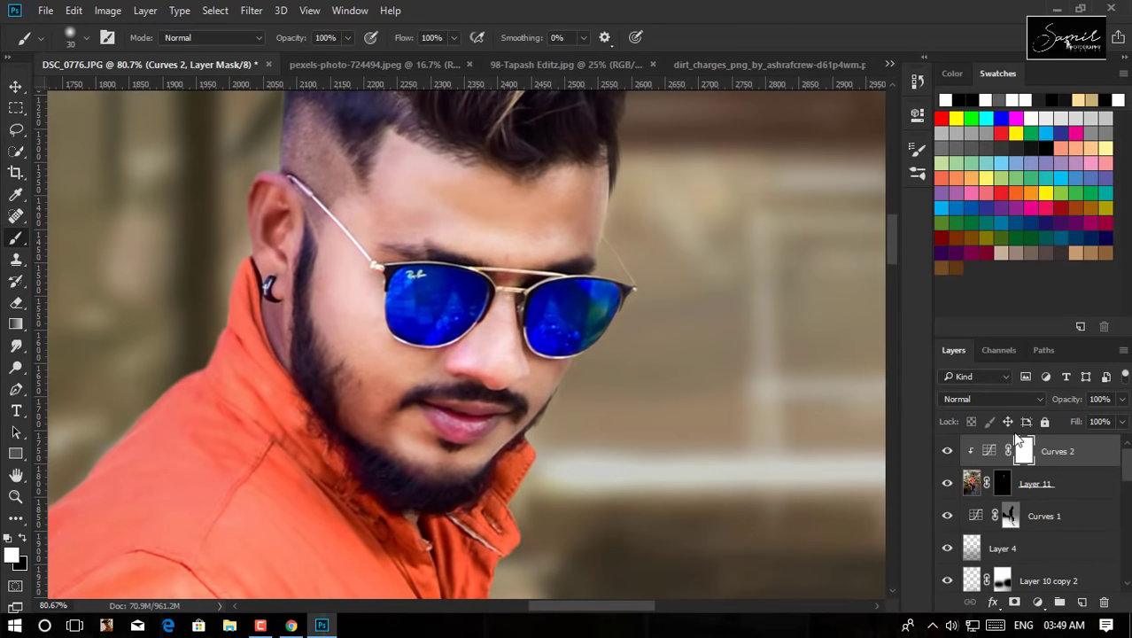
click(1002, 483)
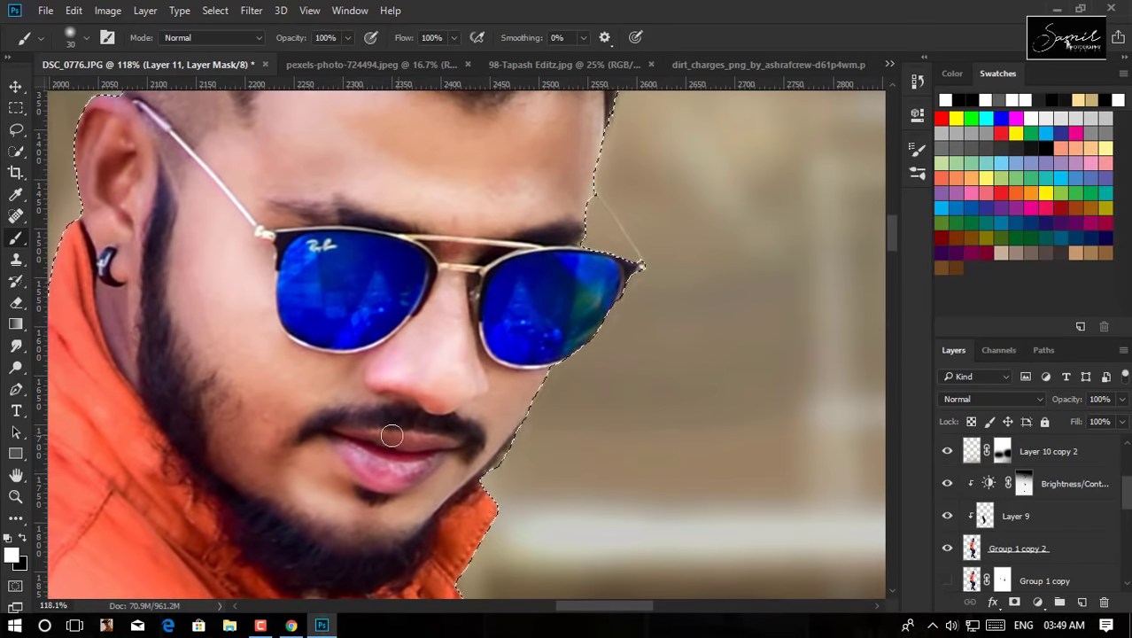
- Paint the smoothing back onto the lips, mustache, eyebrows and temple on Layer 11's mask
drag(391, 430, 392, 463)
scroll(402, 404, up, 2)
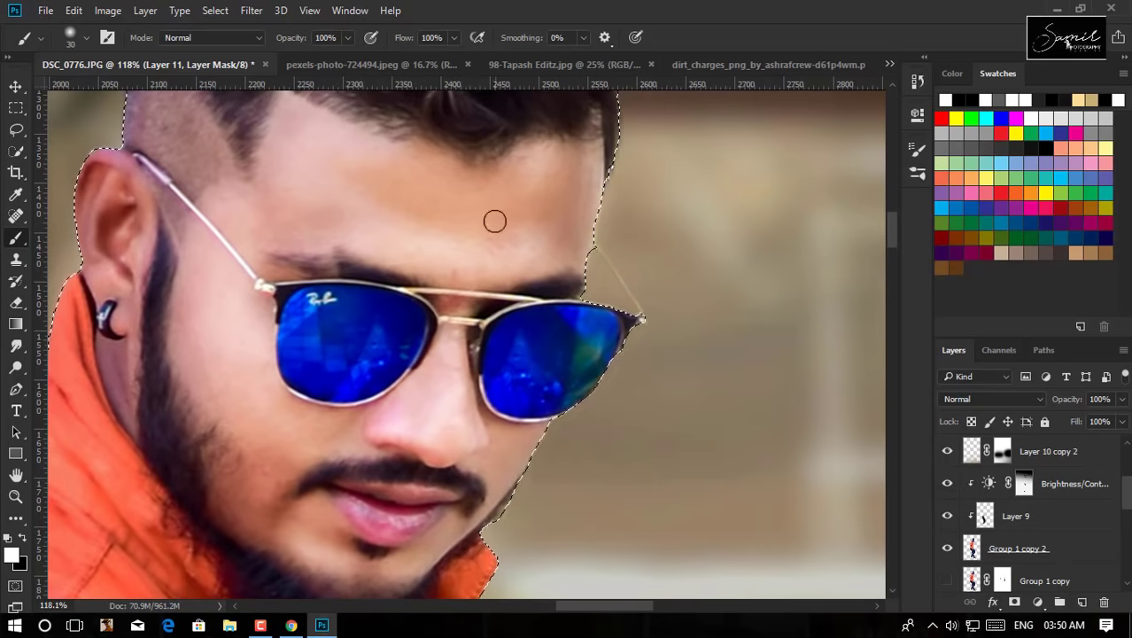
mouse_move(496, 293)
mouse_down()
mouse_move(283, 214)
mouse_move(288, 112)
mouse_up()
scroll(288, 112, up, 2)
drag(379, 217, 574, 233)
key(bracketright)
key(bracketright)
key(bracketright)
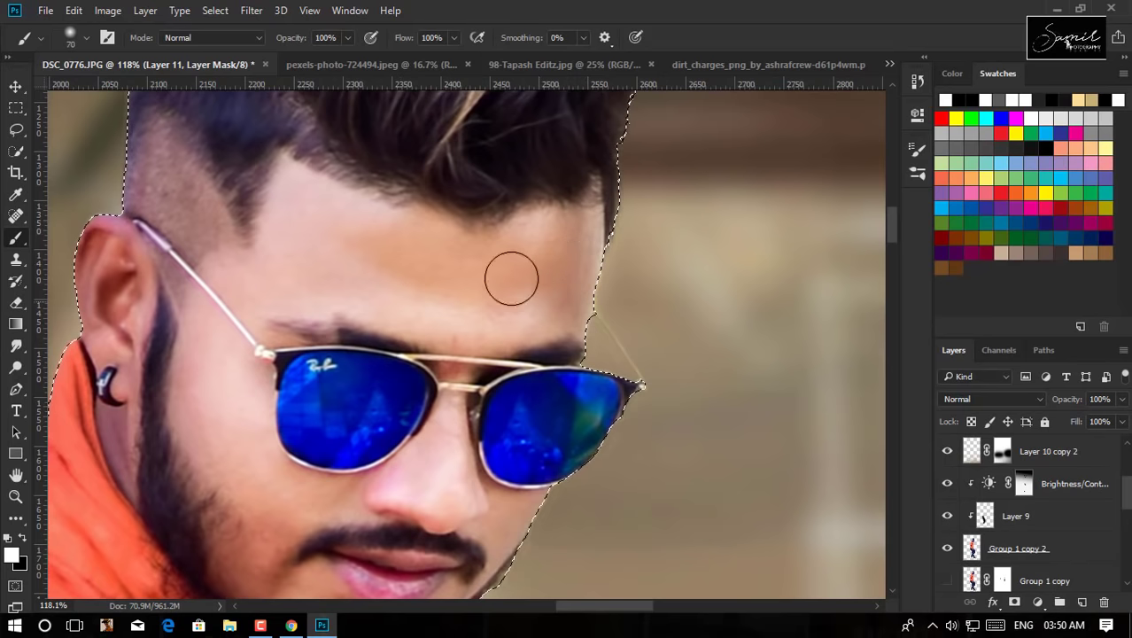
key(bracketleft)
key(bracketleft)
key(bracketleft)
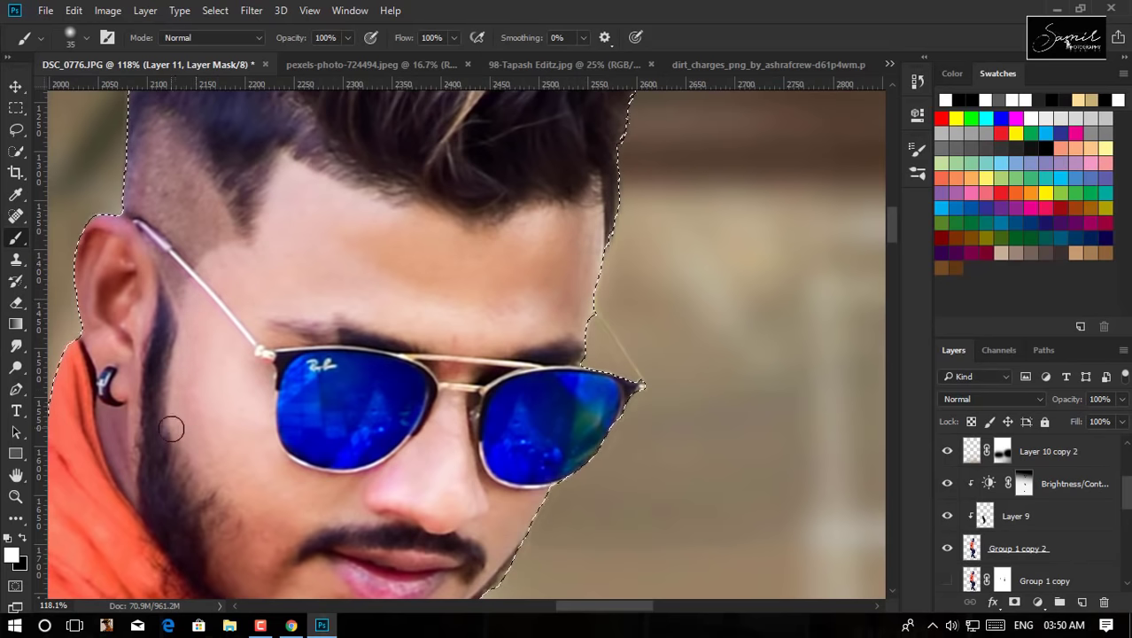
- Refine the mask around the hand and jeans, alternating black and white at varied brush sizes
scroll(265, 405, down, 3)
key(bracketright)
key(bracketright)
key(bracketright)
key(bracketleft)
key(bracketleft)
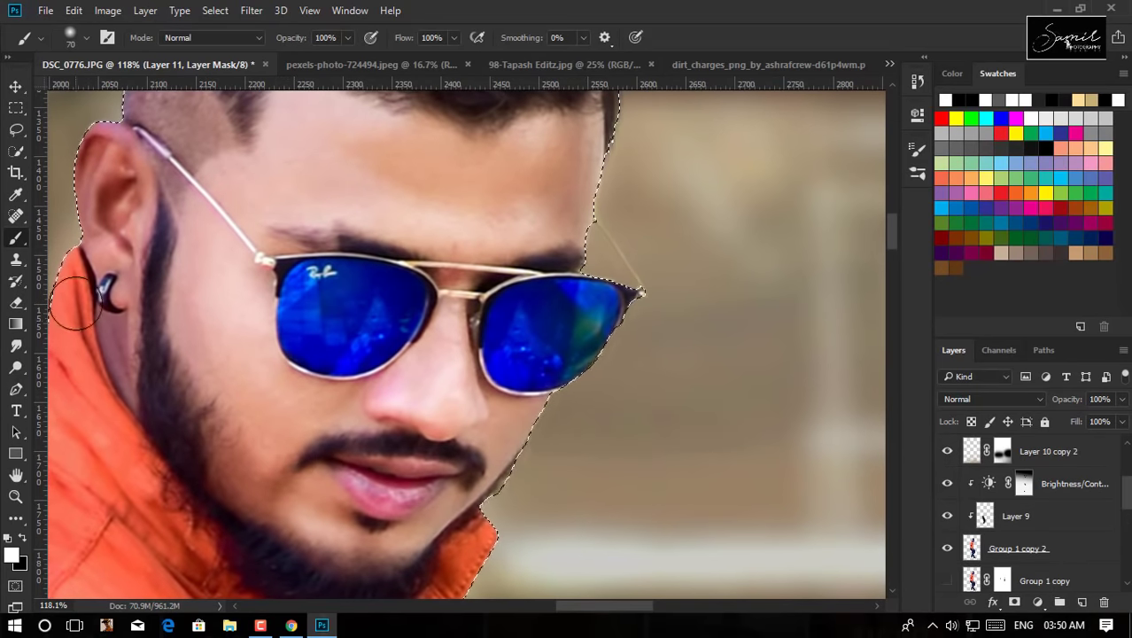
scroll(124, 153, up, 4)
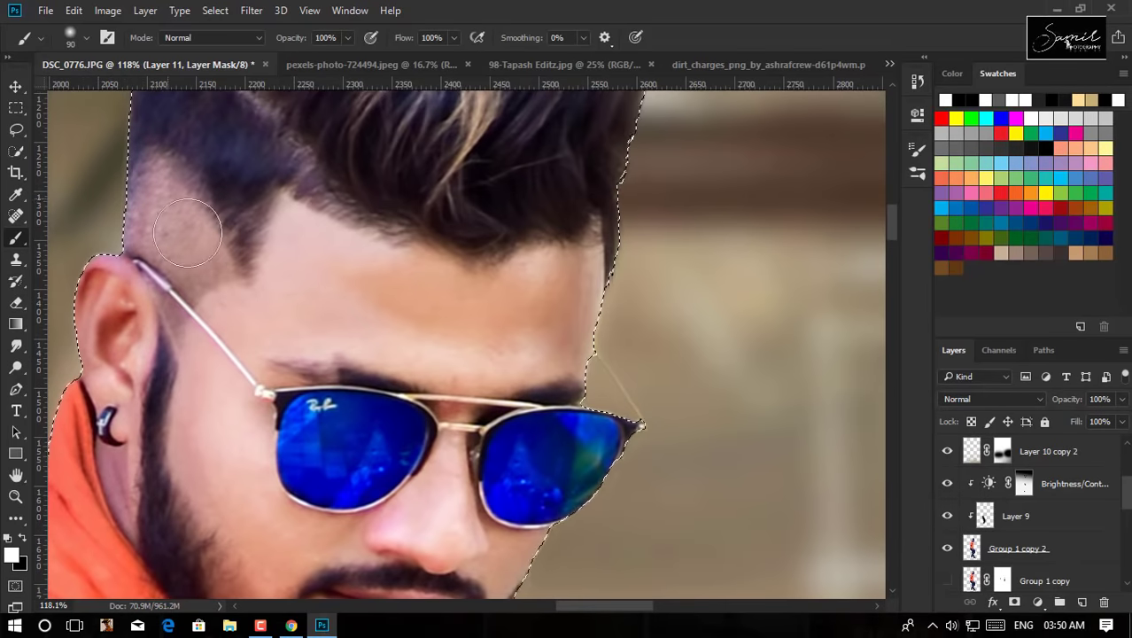
key(bracketright)
key(bracketright)
key(bracketright)
key(x)
key(bracketleft)
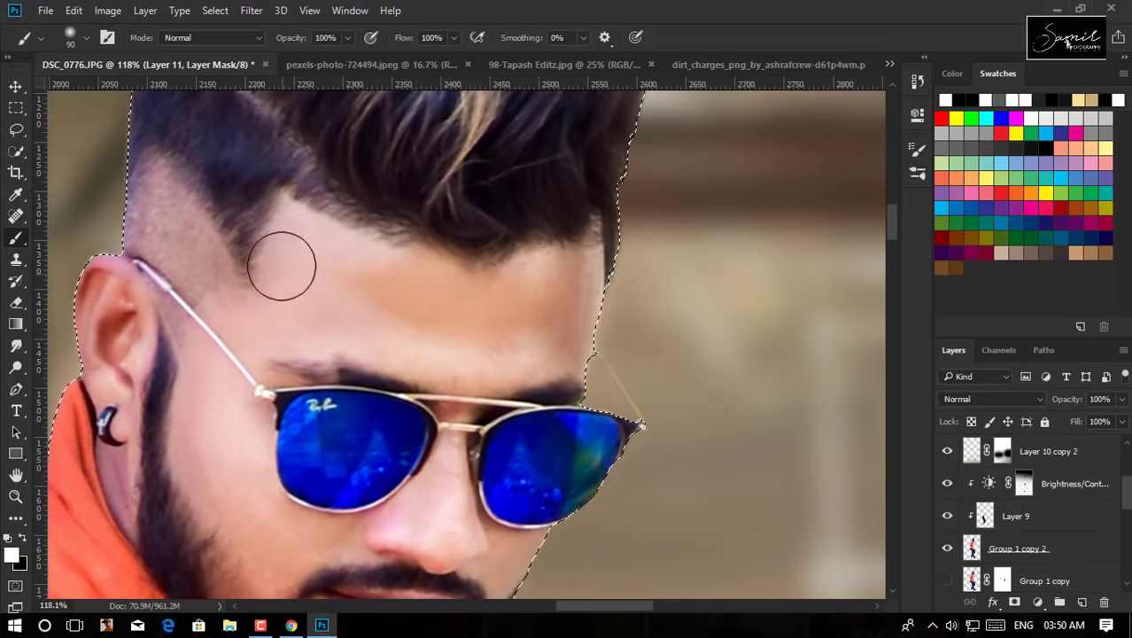
key(bracketleft)
key(bracketleft)
key(bracketleft)
key(x)
- Zoom out and scan the whole image to check the hand and jeans blend cleanly
scroll(310, 204, down, 5)
scroll(310, 204, down, 3)
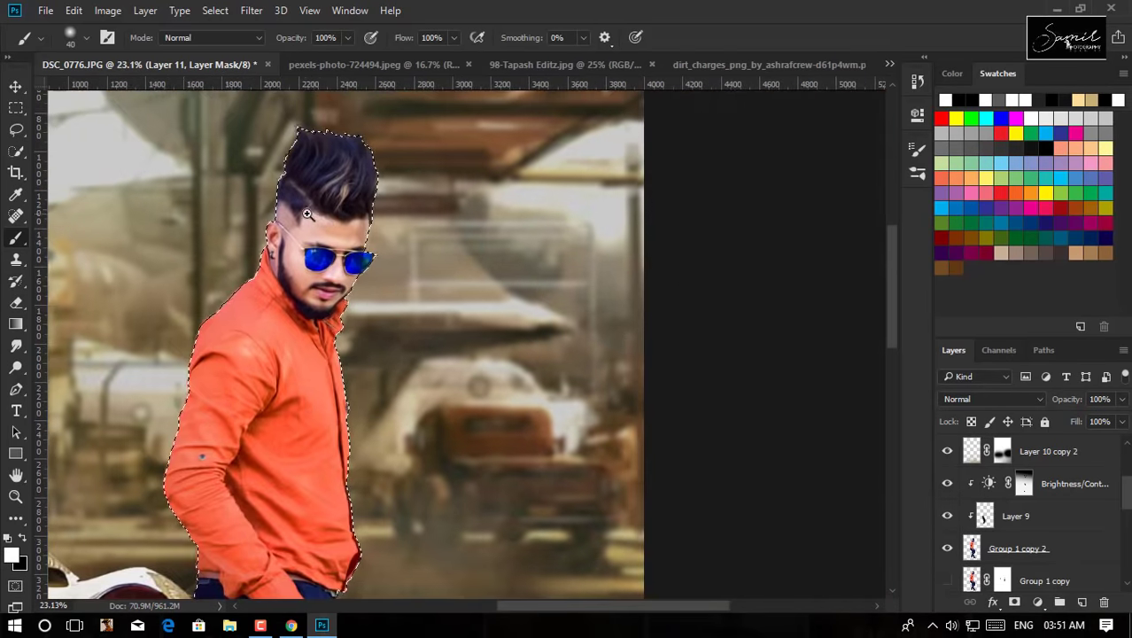
scroll(195, 337, up, 3)
scroll(204, 354, up, 2)
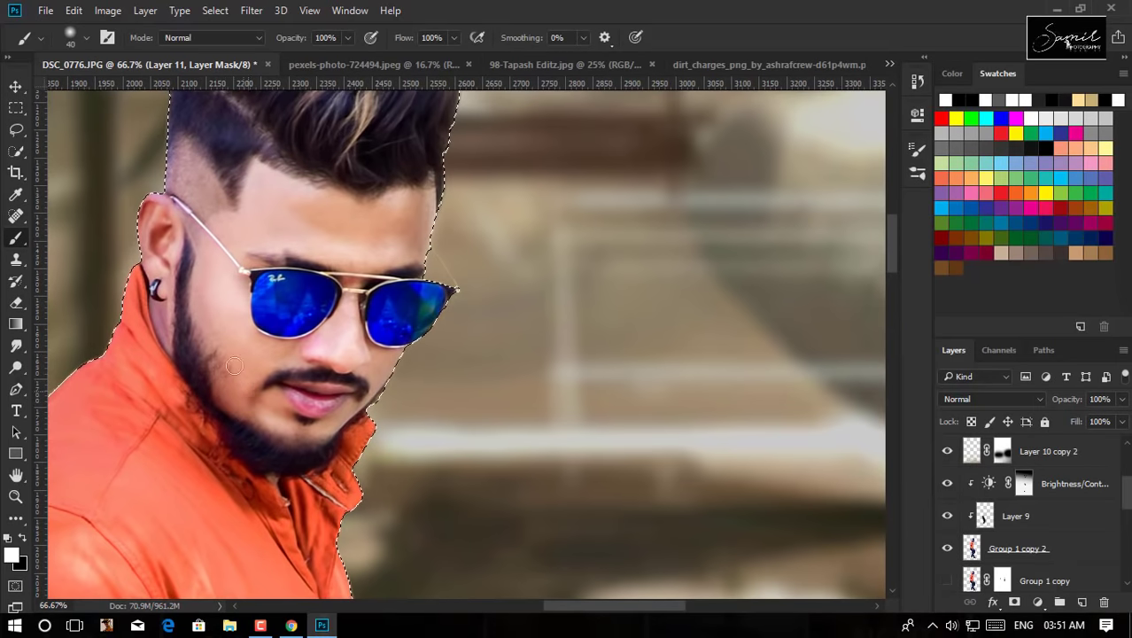
key(x)
key(x)
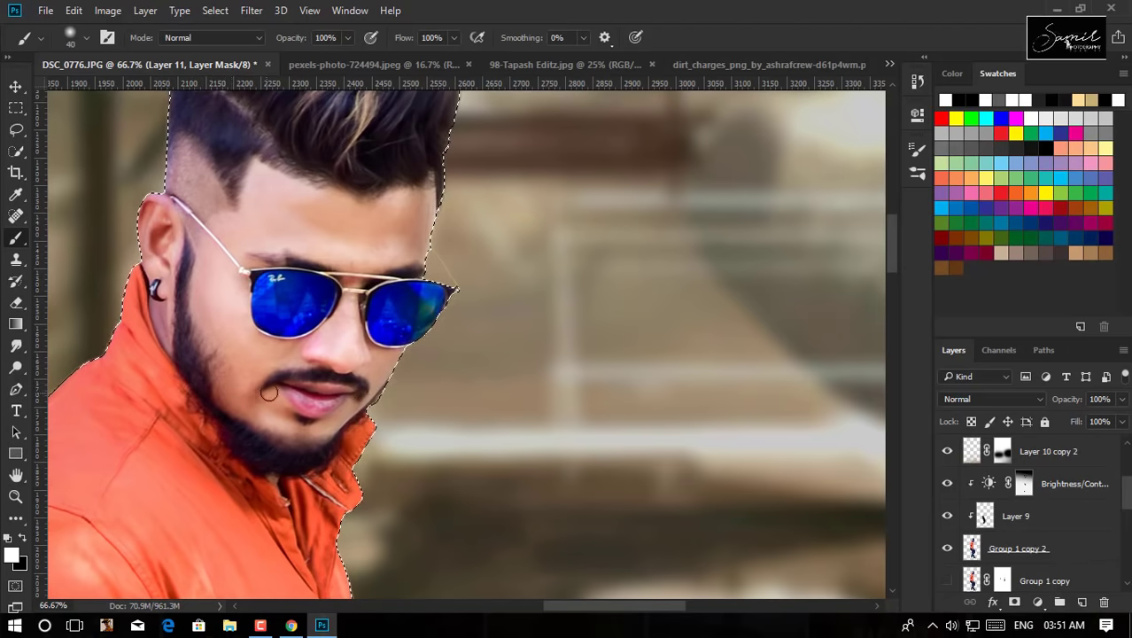
scroll(363, 355, down, 2)
scroll(354, 346, down, 1)
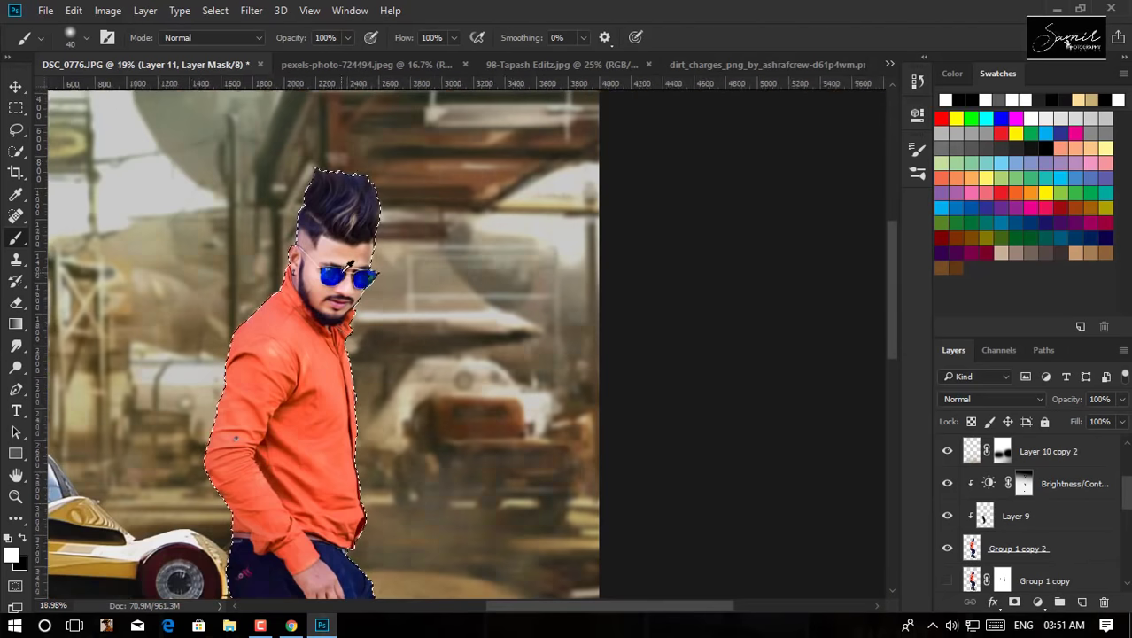
scroll(348, 343, down, 2)
scroll(348, 343, up, 4)
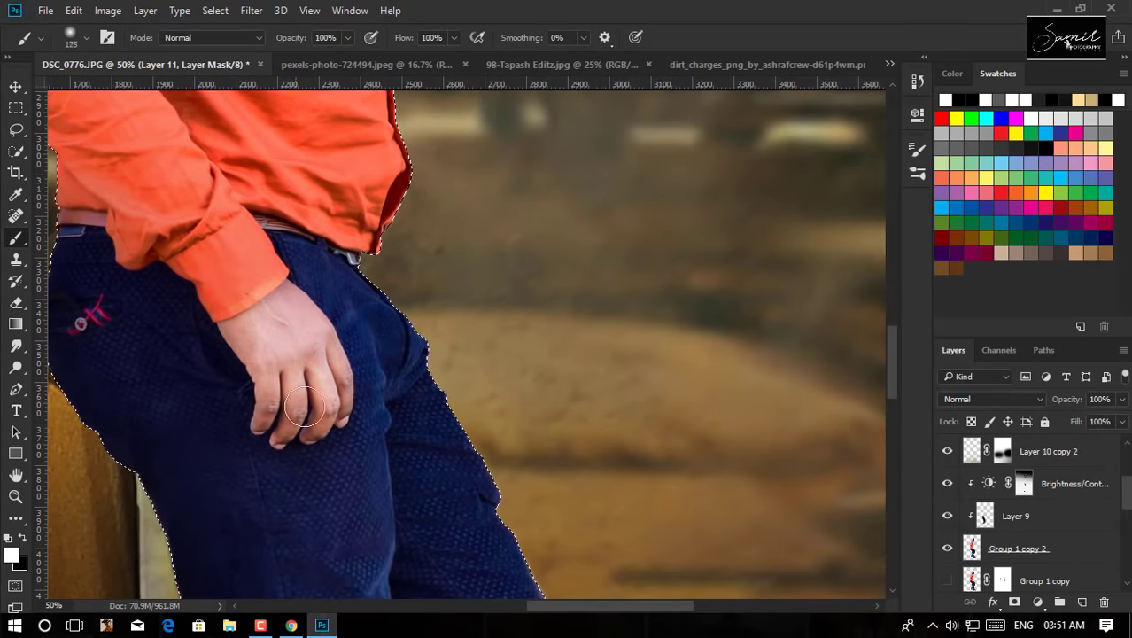
scroll(313, 329, down, 1)
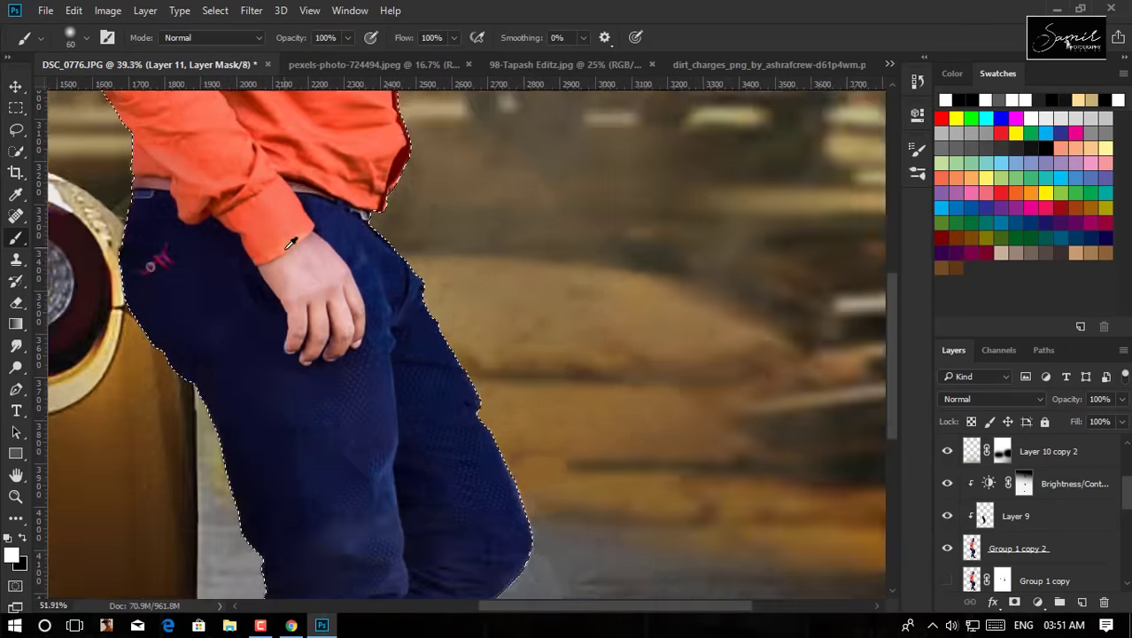
scroll(232, 264, up, 3)
scroll(372, 273, down, 2)
scroll(363, 292, down, 4)
scroll(358, 302, up, 1)
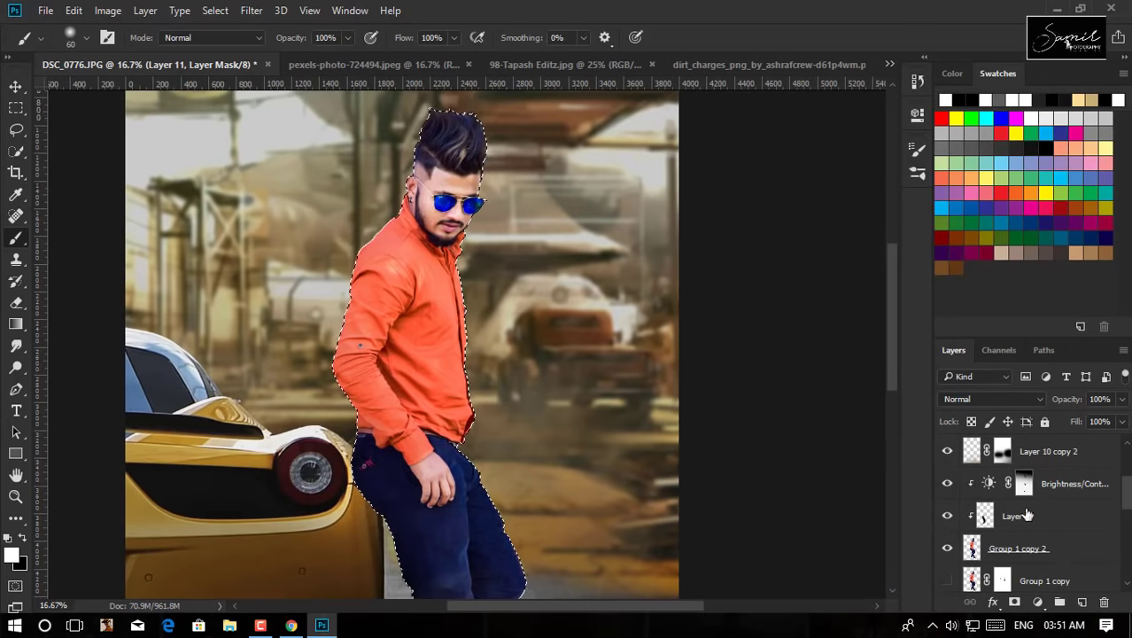
scroll(1028, 496, up, 3)
- Raise the Curves 2 RGB curve point to brighten the man, comparing with it on and off
click(1052, 457)
double_click(990, 451)
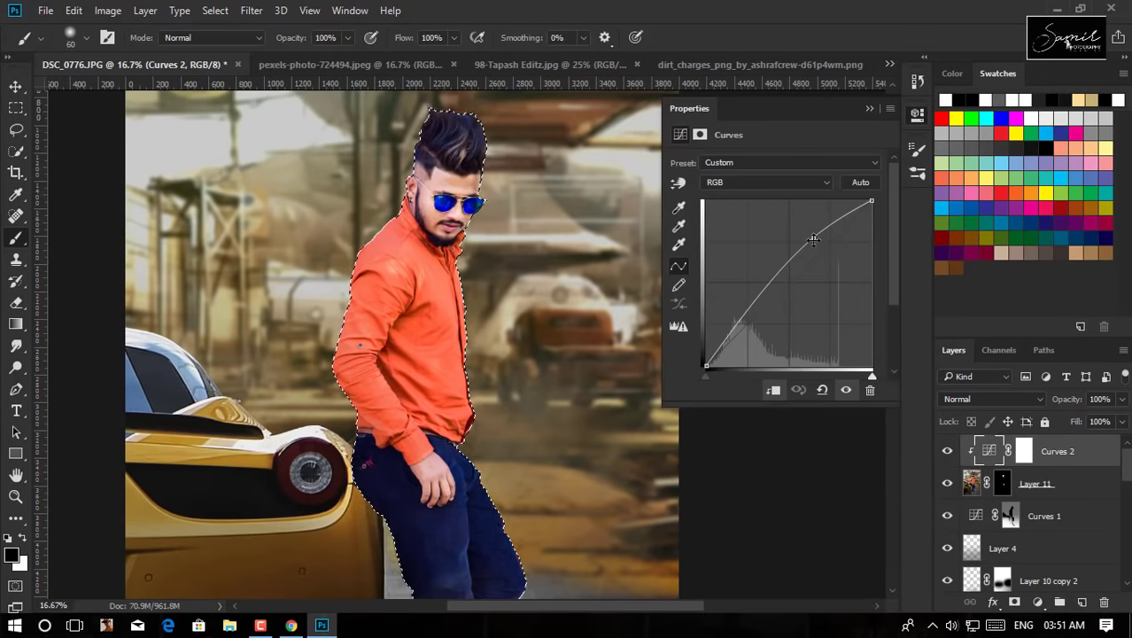
drag(803, 254, 803, 249)
click(846, 390)
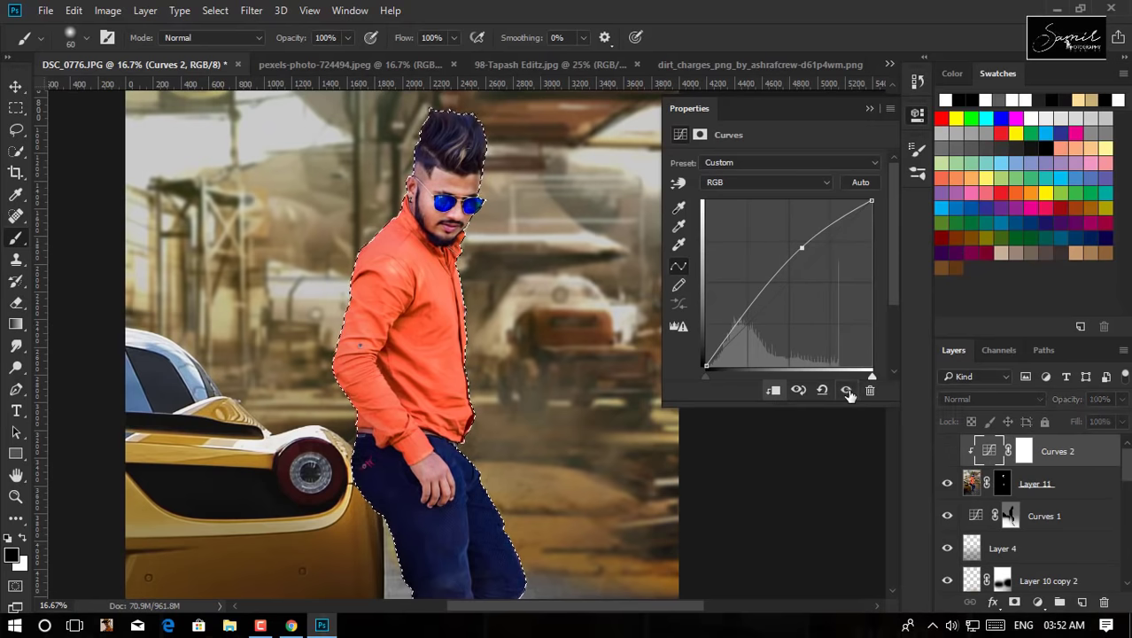
click(847, 390)
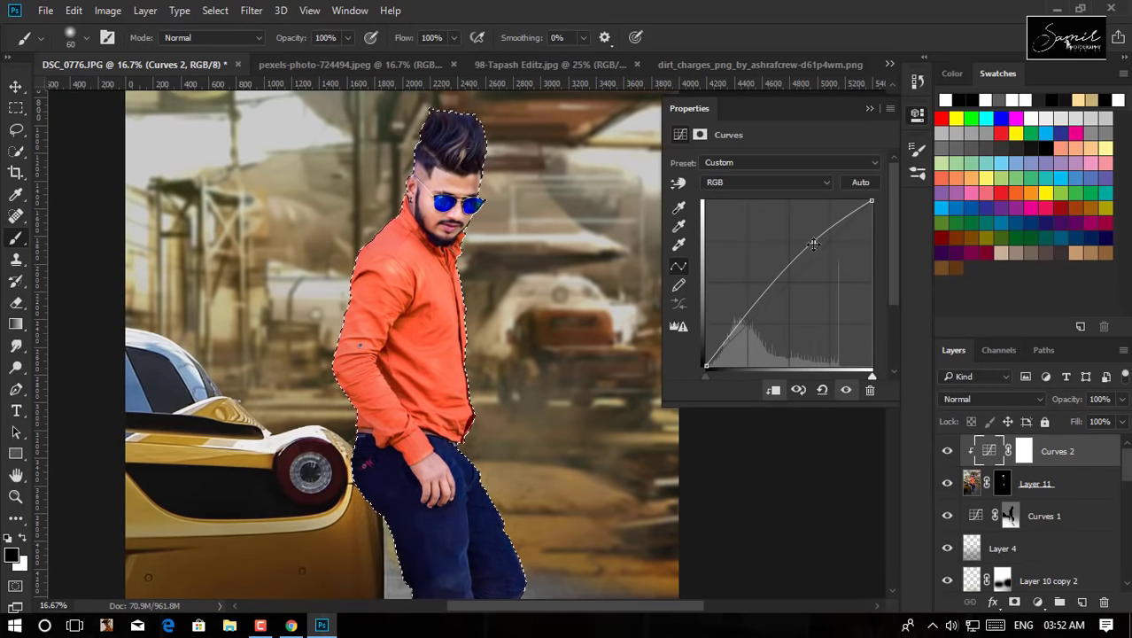
drag(805, 249, 813, 247)
click(918, 113)
- Clear the selection around the man and select Layer 11
key(ctrl+d)
key(ctrl+minus)
key(ctrl+minus)
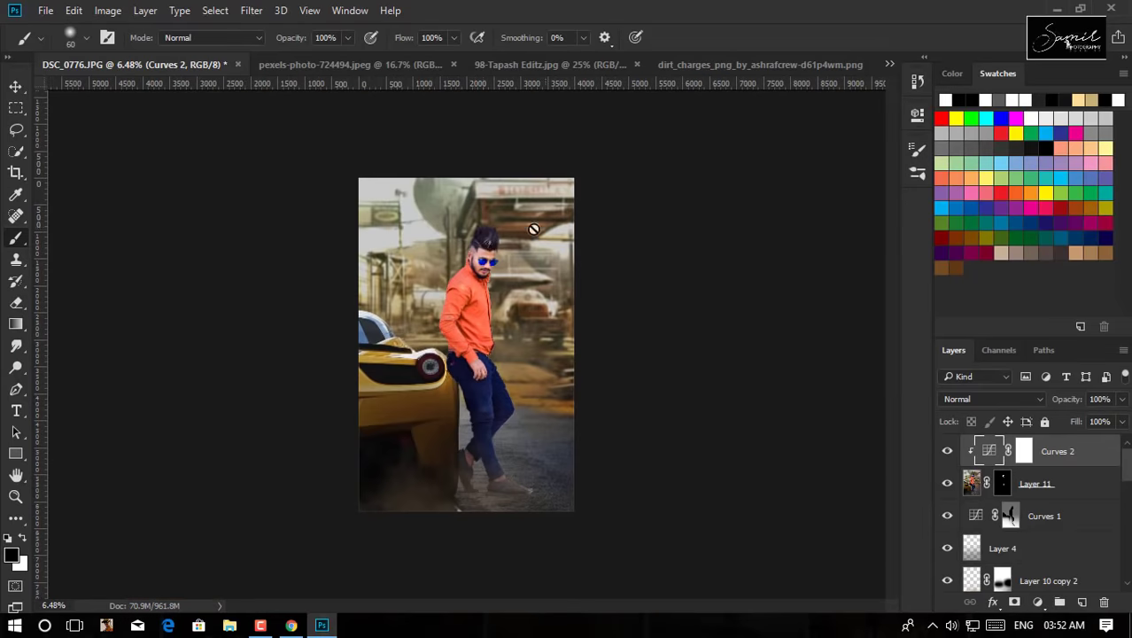
key(ctrl+plus)
click(1082, 494)
- Set up the Smudge tool with the soft smoothing brush preset at low strength (16%)
key(r)
scroll(479, 191, up, 5)
right_click(479, 191)
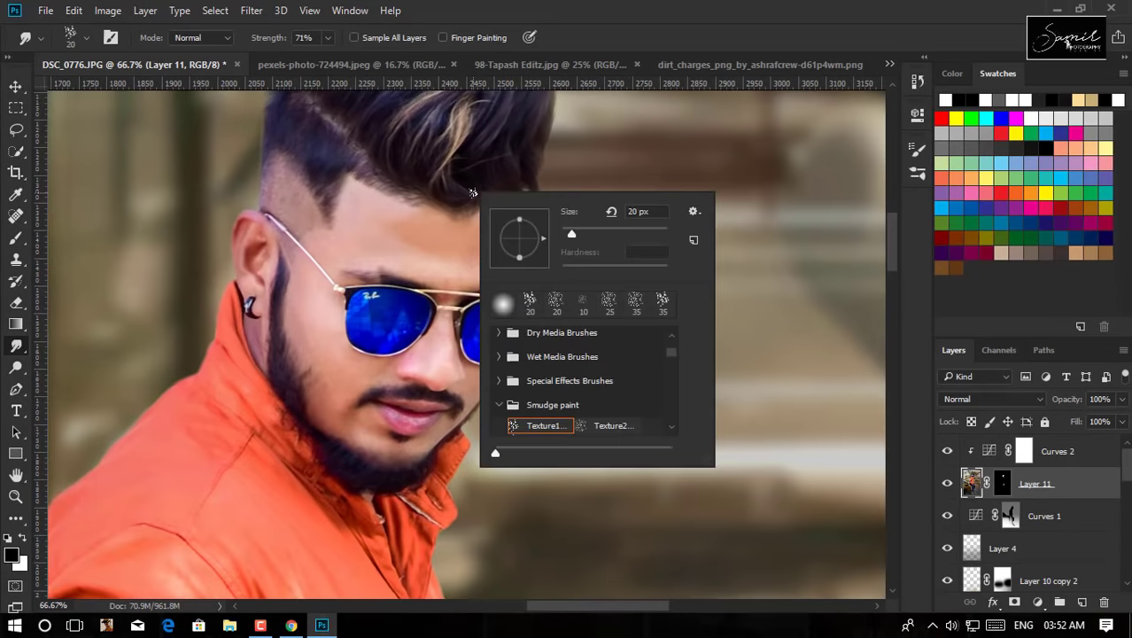
scroll(538, 389, down, 2)
double_click(538, 387)
key(2)
key(4)
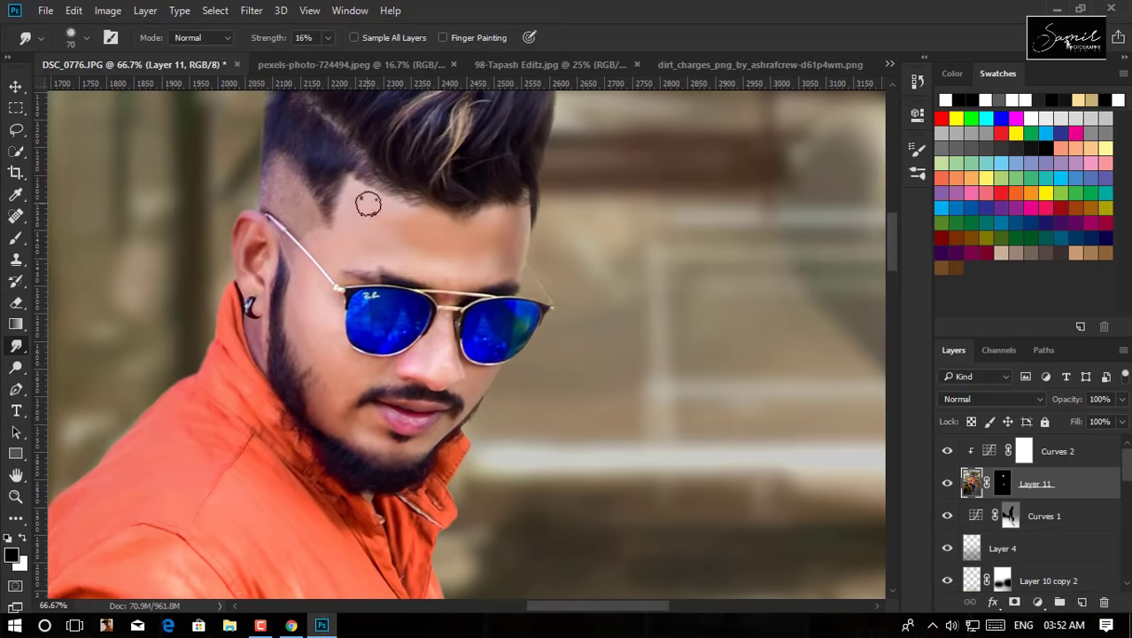
- Smooth the skin over the sunglasses, forehead, hand and ankle, resizing the brush as needed
scroll(313, 282, down, 3)
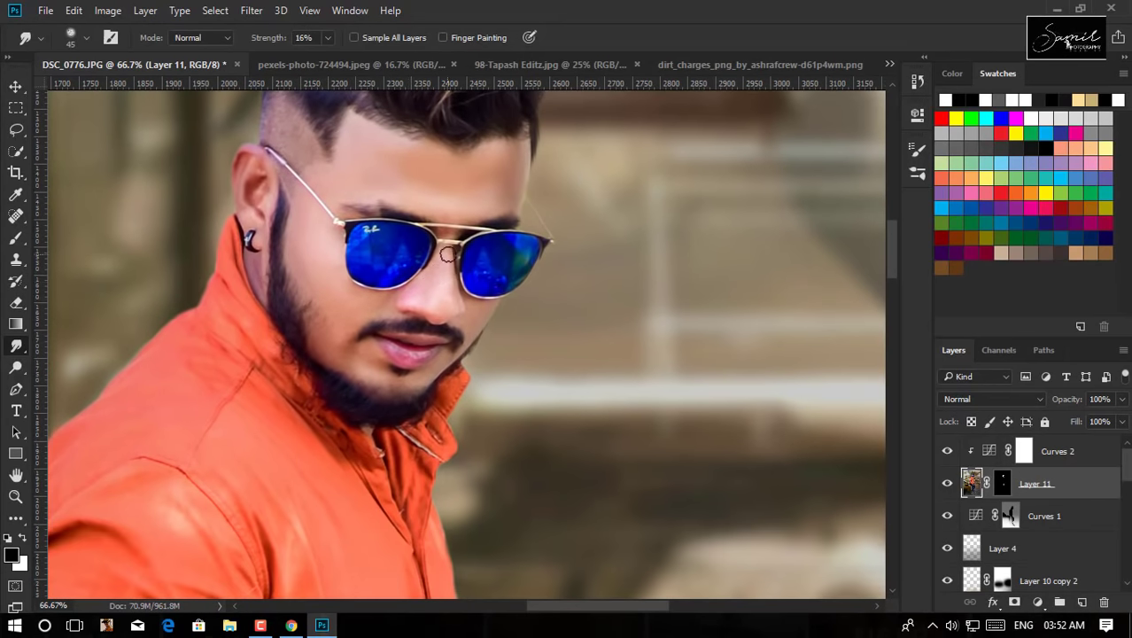
scroll(376, 308, down, 3)
key(bracketleft)
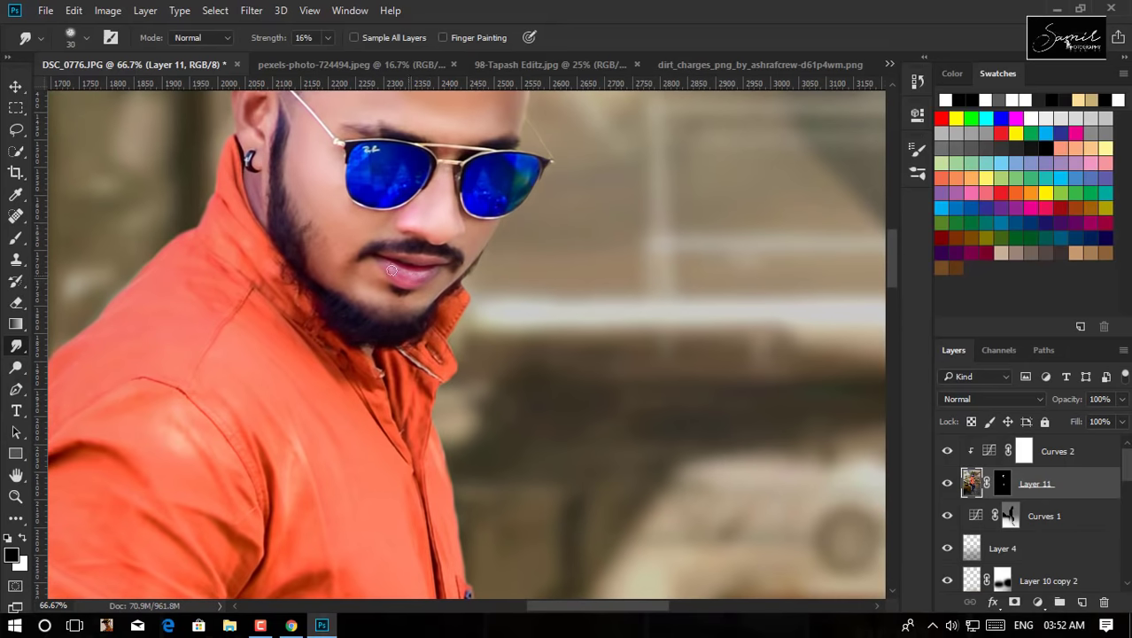
scroll(432, 270, up, 3)
scroll(240, 193, up, 1)
key(bracketright)
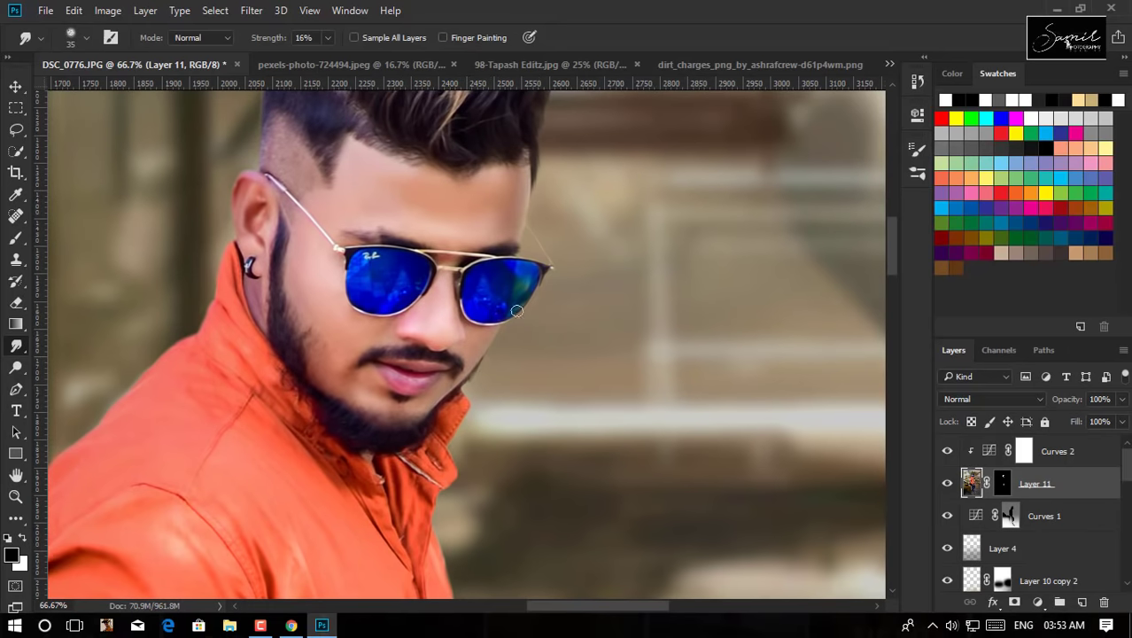
scroll(517, 311, down, 5)
scroll(461, 253, up, 5)
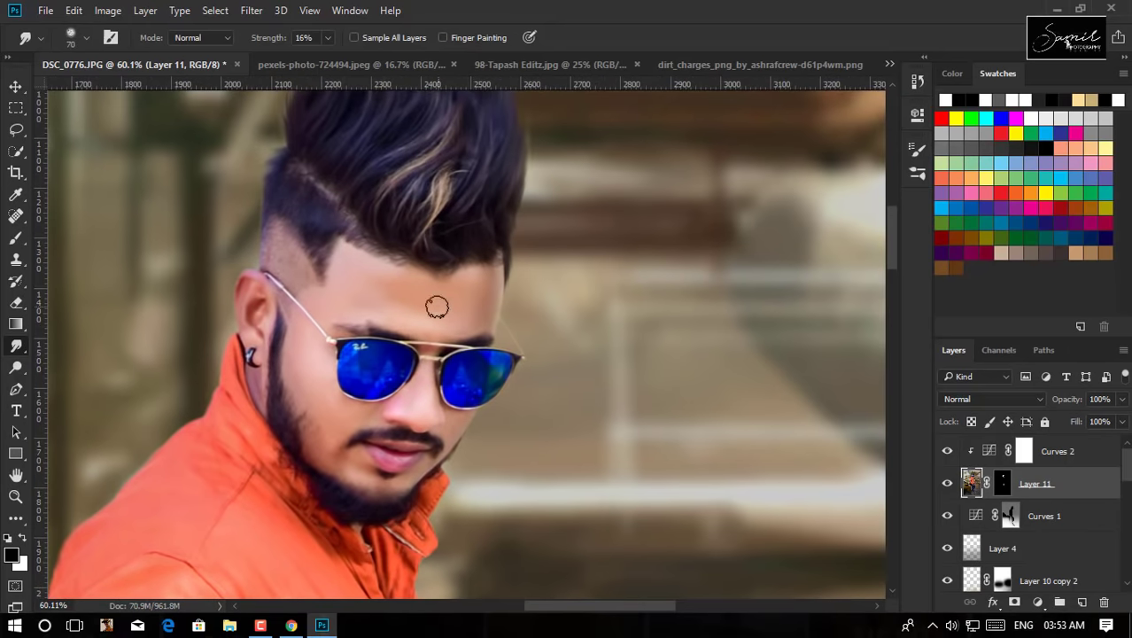
scroll(365, 289, down, 5)
scroll(365, 289, down, 3)
scroll(365, 289, up, 1)
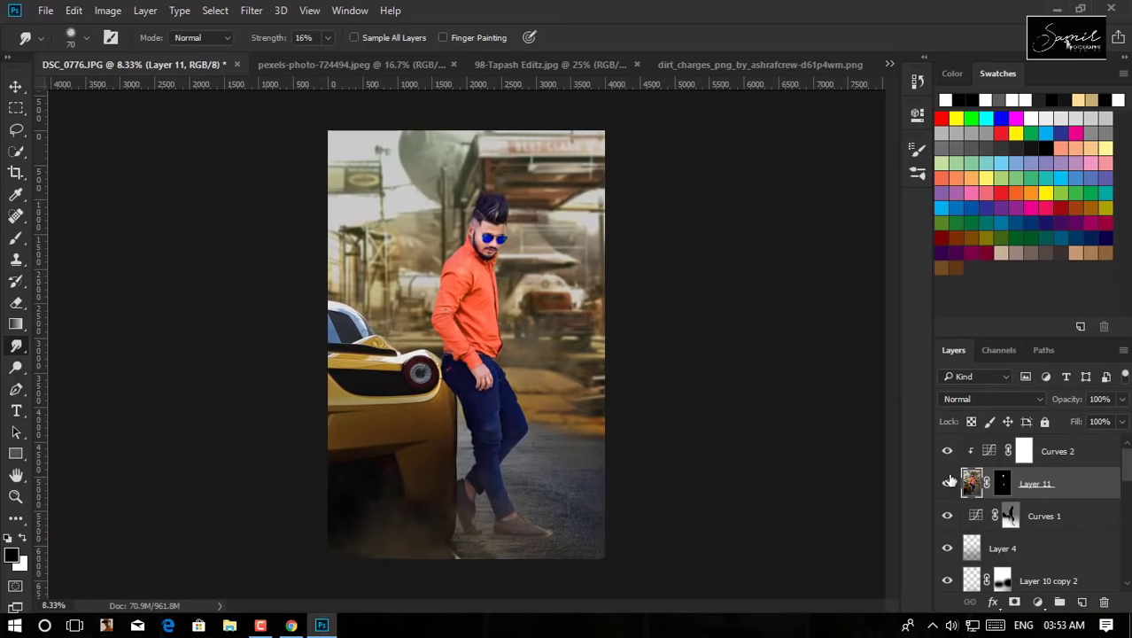
scroll(447, 496, up, 3)
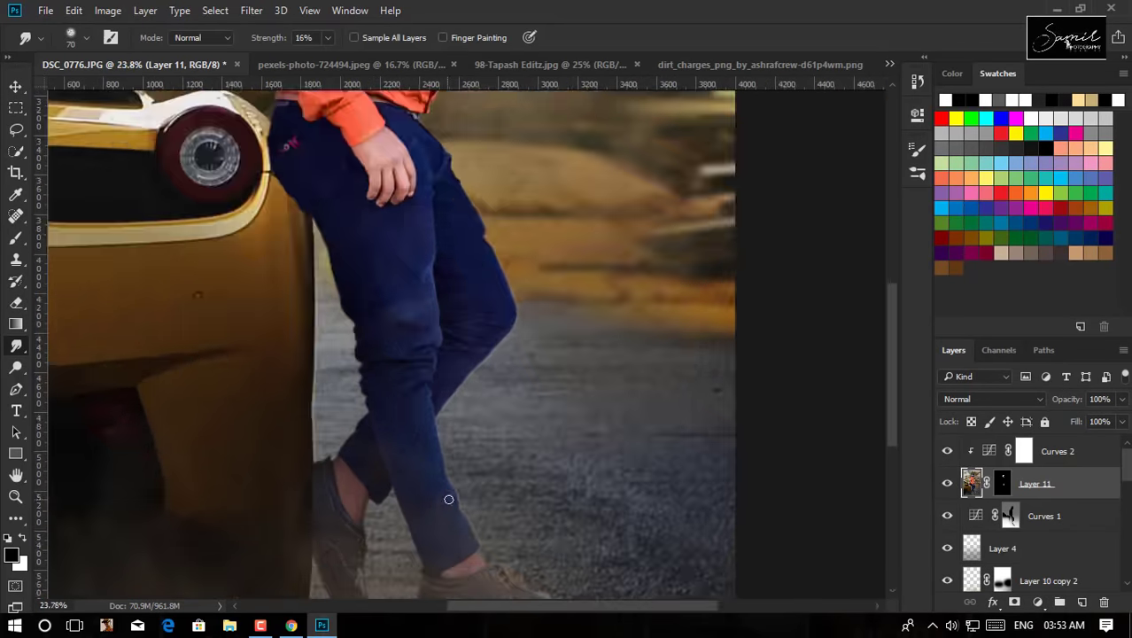
scroll(398, 355, up, 2)
scroll(377, 255, up, 1)
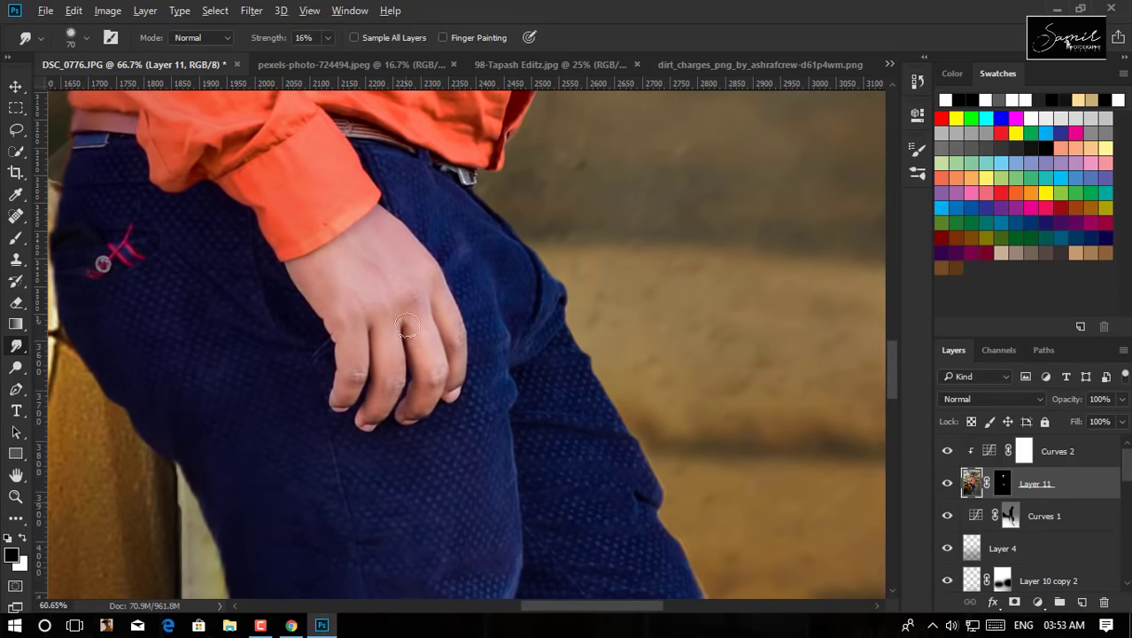
scroll(456, 363, down, 3)
scroll(456, 447, up, 3)
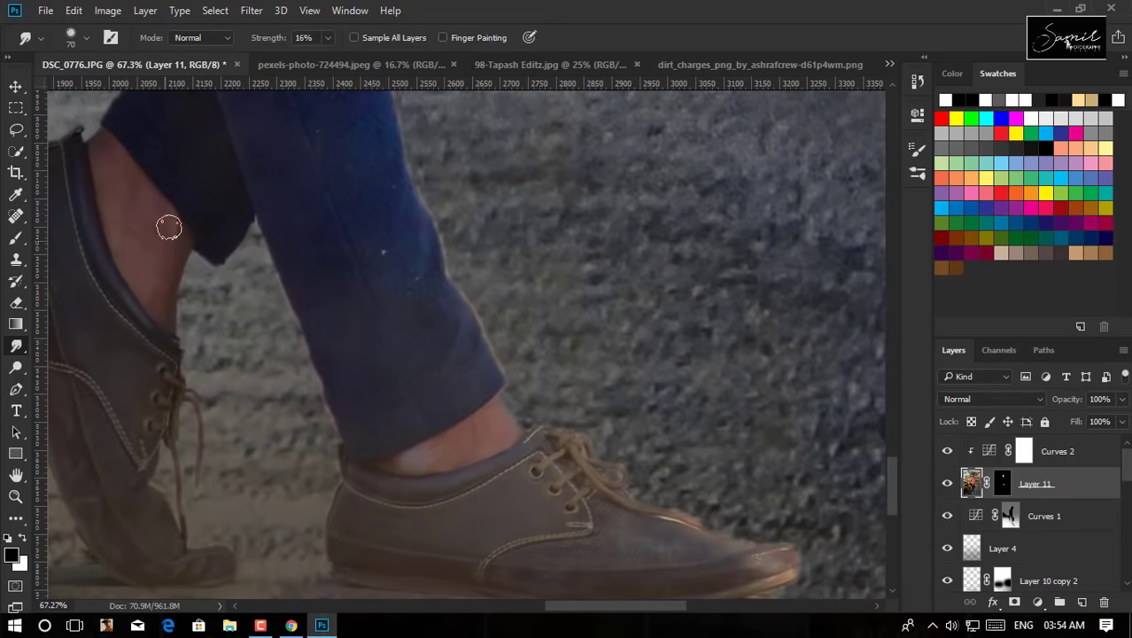
scroll(371, 322, down, 3)
scroll(513, 292, down, 3)
scroll(513, 291, up, 1)
click(1024, 451)
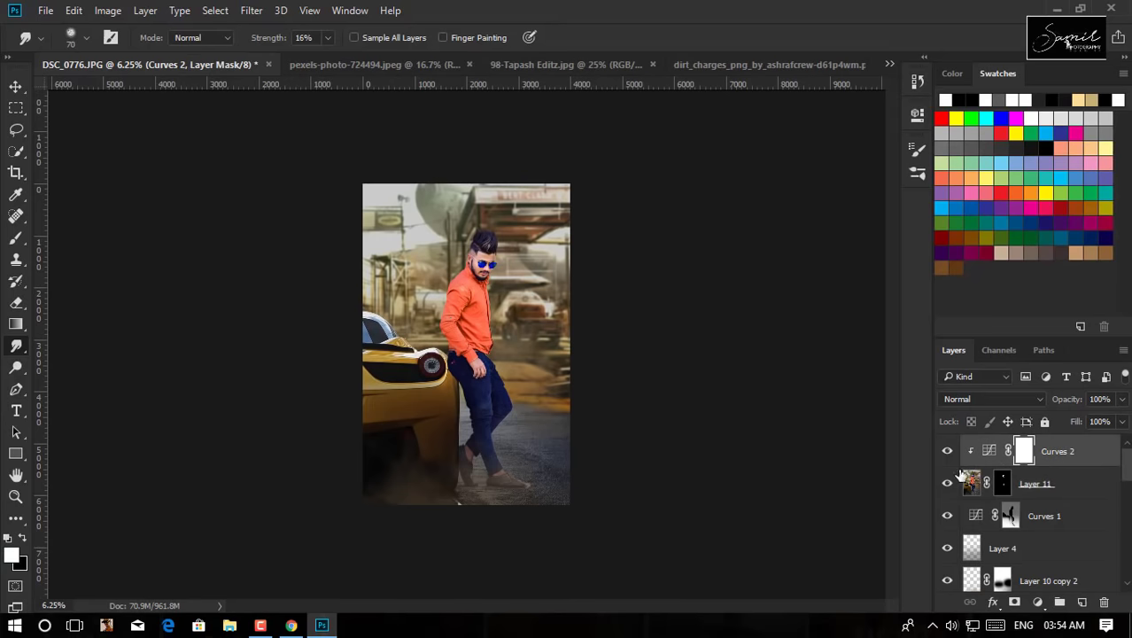
- Merge visible layers into new Layer 12 and open the Camera Raw Filter on it
key(ctrl+shift+alt+e)
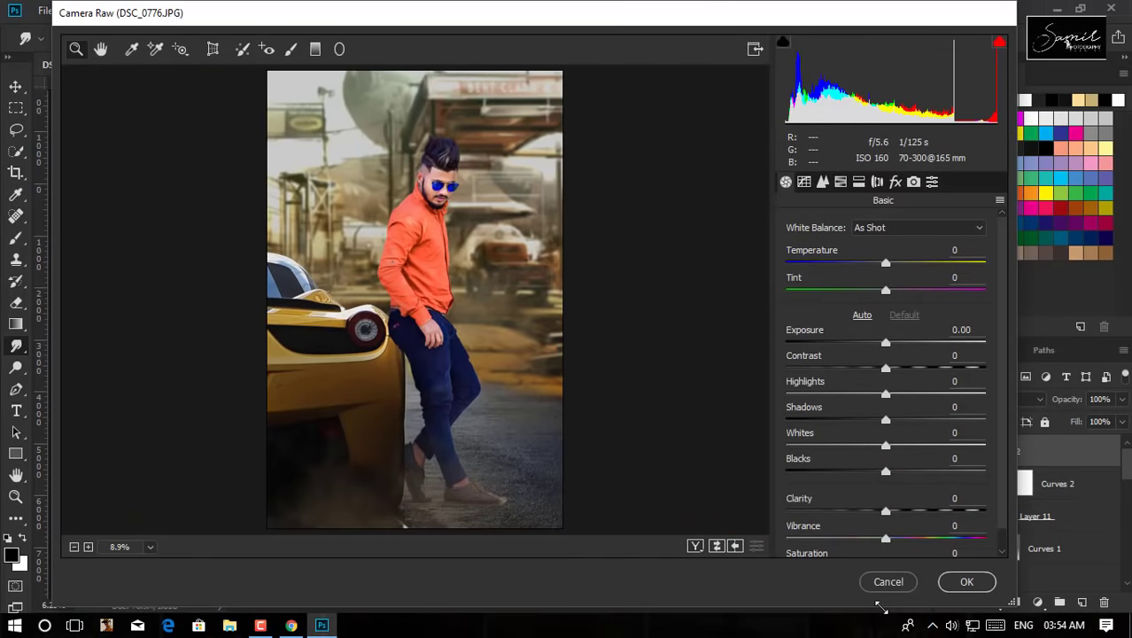
click(881, 583)
click(250, 10)
click(296, 119)
- Adjust Basic exposure, contrast, highlights, shadows, whites, blacks and temperature, and lower tone-curve lights and darks
mouse_move(816, 333)
mouse_down()
mouse_move(825, 360)
mouse_move(776, 397)
mouse_move(916, 444)
mouse_up()
drag(811, 471, 827, 500)
drag(824, 253, 810, 257)
click(804, 181)
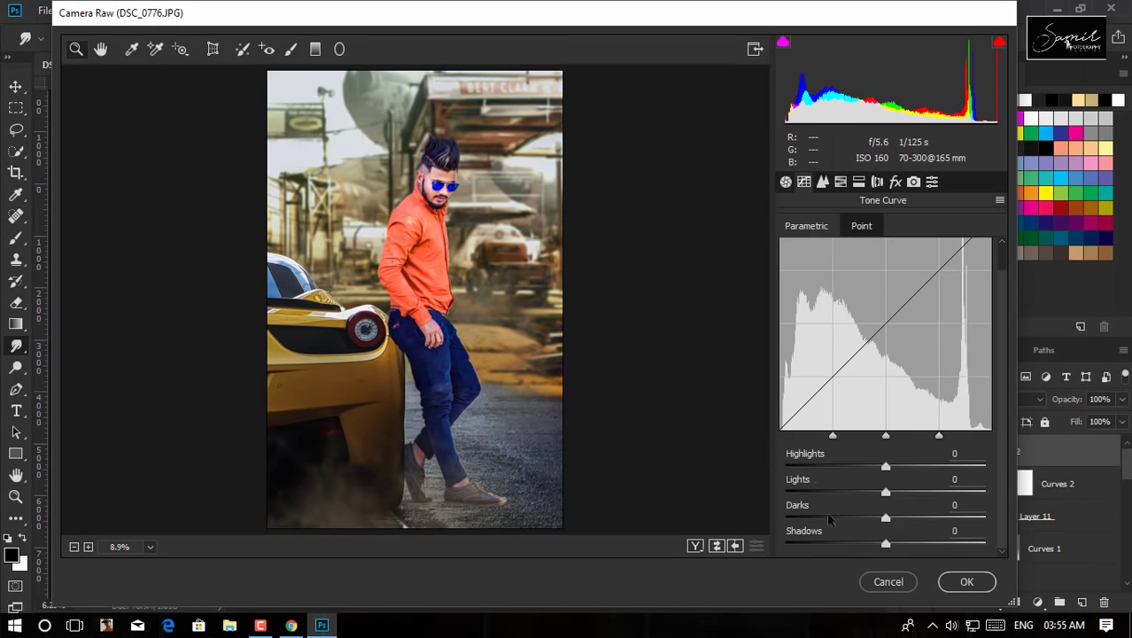
mouse_move(808, 479)
mouse_down()
mouse_move(791, 486)
mouse_move(825, 509)
mouse_move(795, 519)
mouse_up()
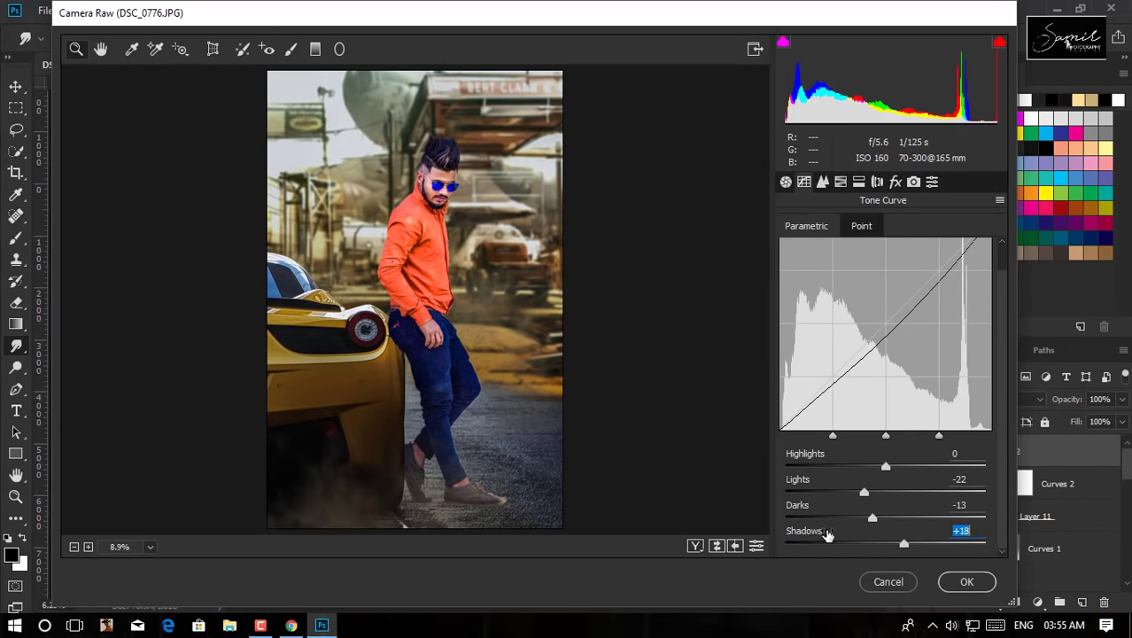
- In HSL, set Blues saturation to +8, enter 73 for Purples saturation, and shift the Aquas hue
click(823, 182)
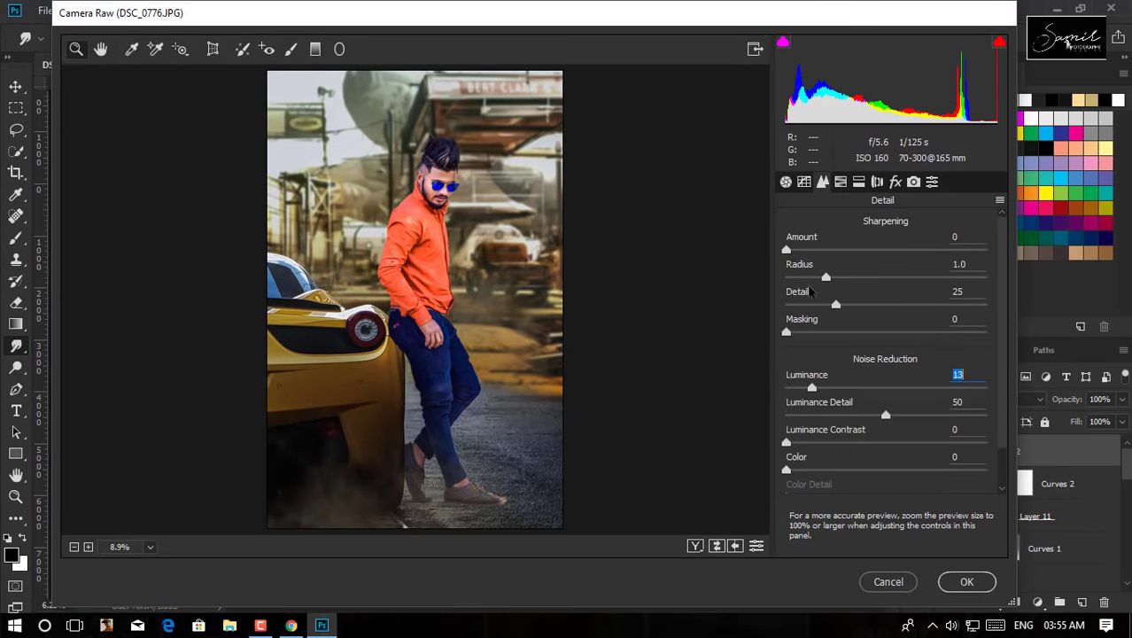
click(840, 182)
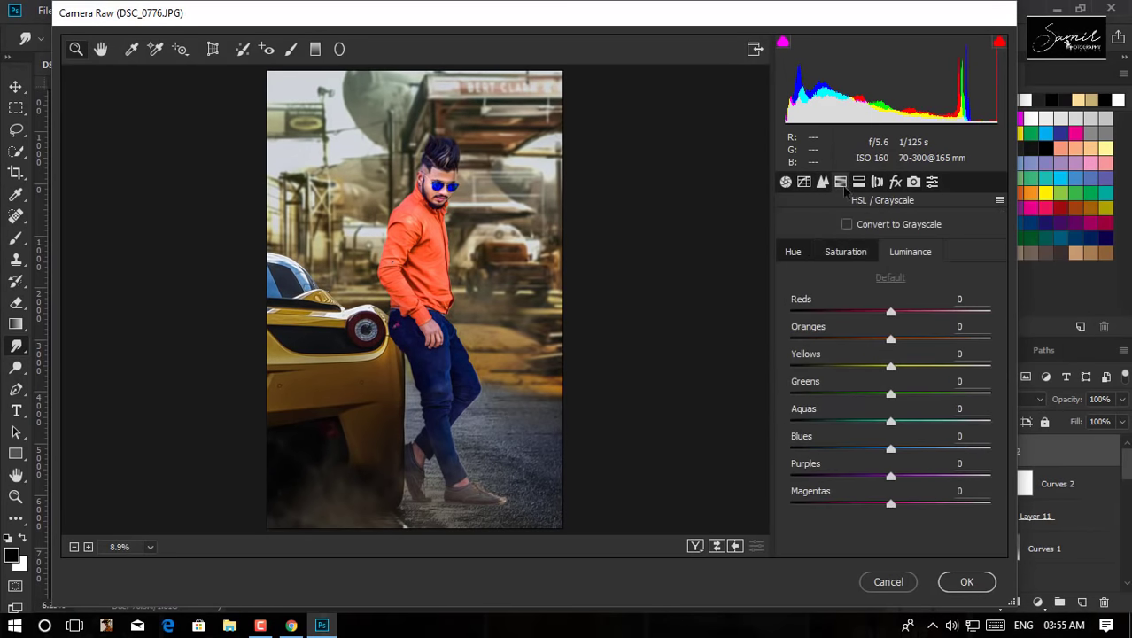
click(910, 252)
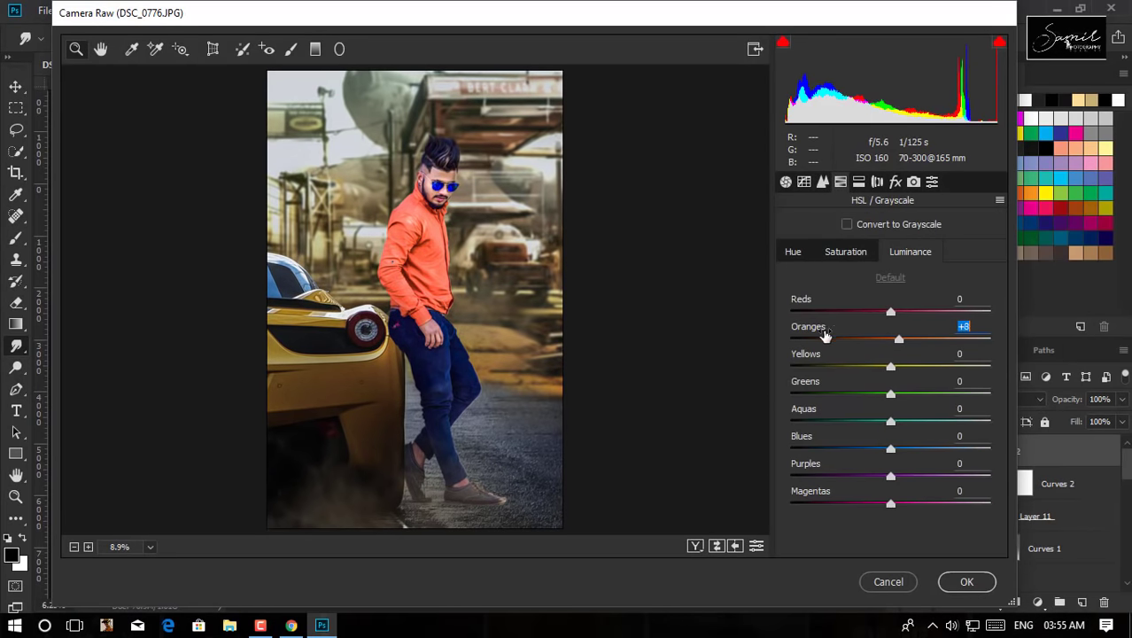
click(846, 252)
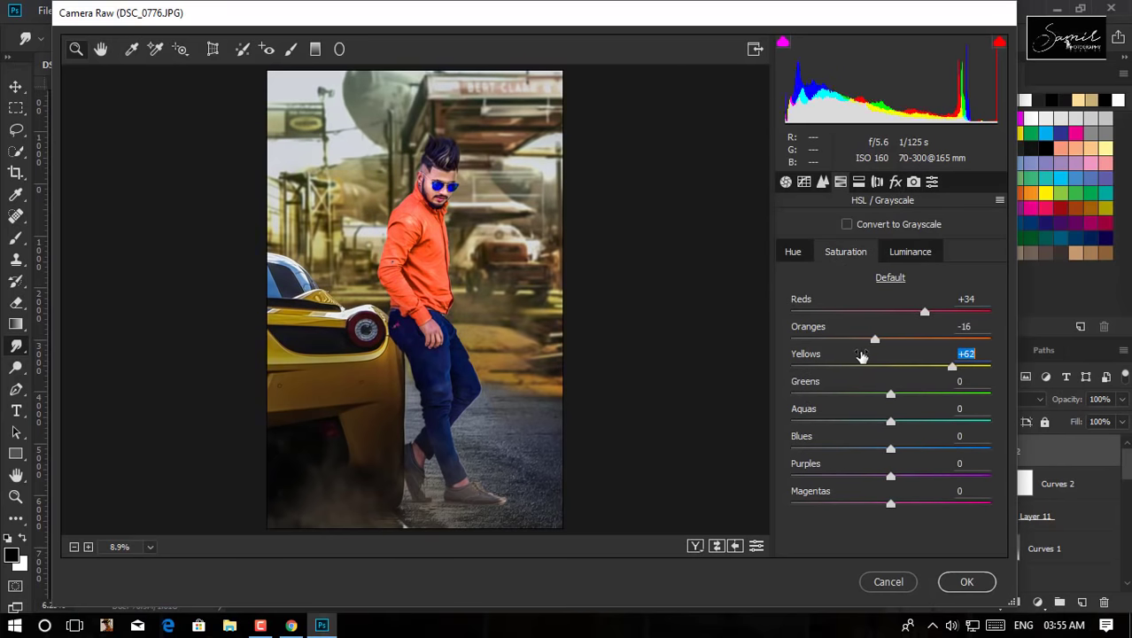
key(Tab)
key(Up)
key(Up)
key(Up)
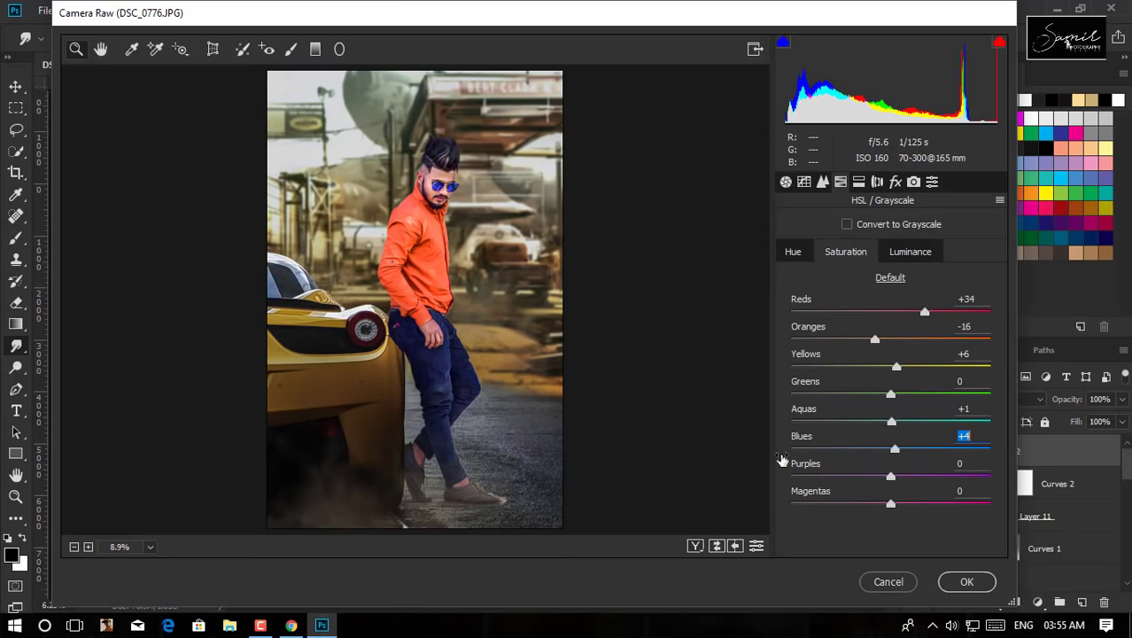
text(-73)
text(+8)
key(Return)
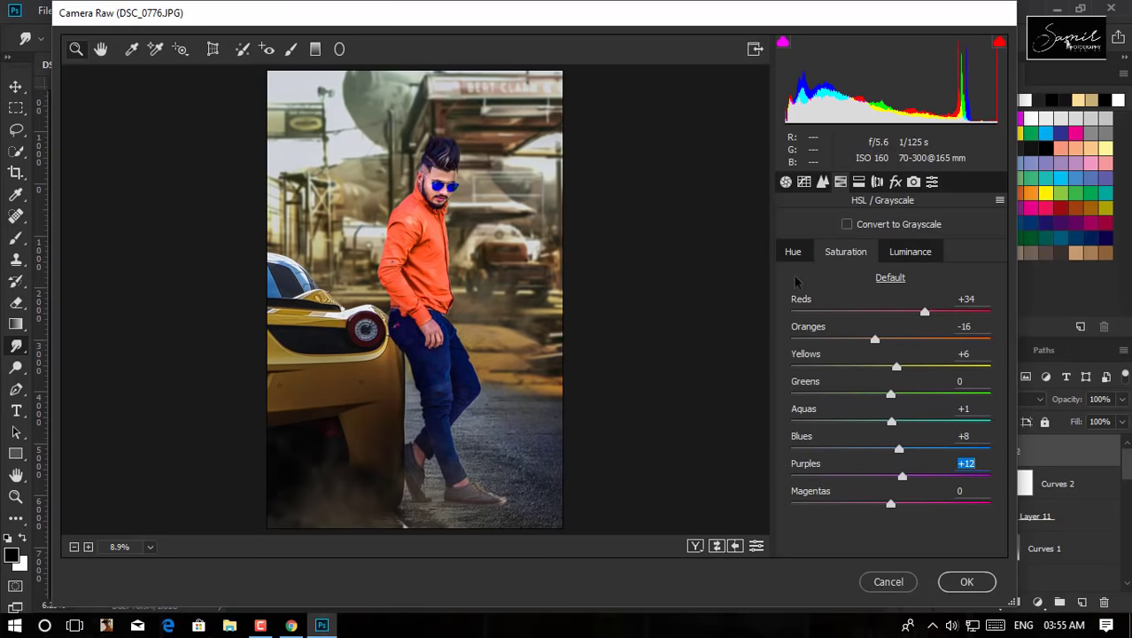
click(793, 251)
drag(823, 412, 794, 450)
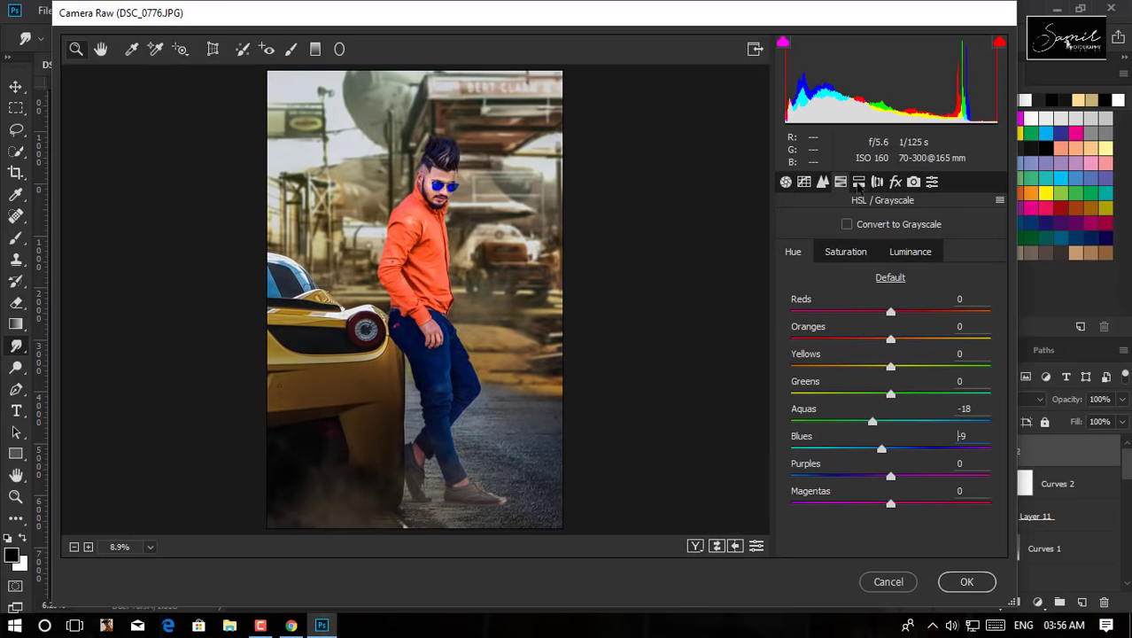
- Split-tone the image with a warm, saturated highlight tint and a light blue shadow tint
click(858, 181)
drag(791, 277, 874, 276)
drag(791, 249, 802, 248)
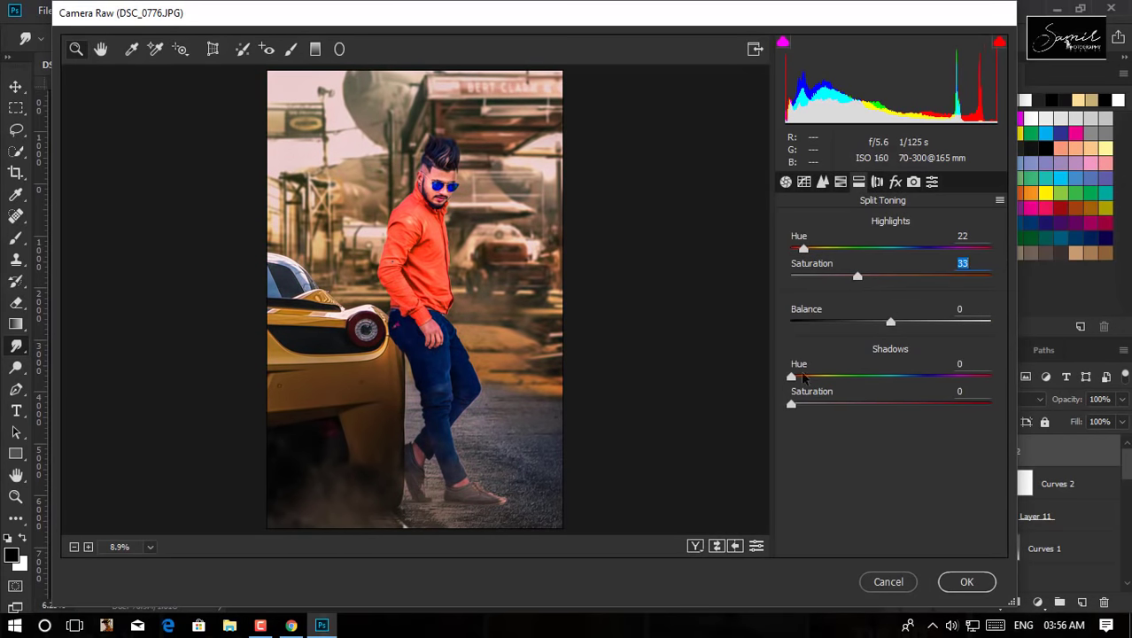
drag(792, 404, 821, 405)
drag(915, 379, 926, 377)
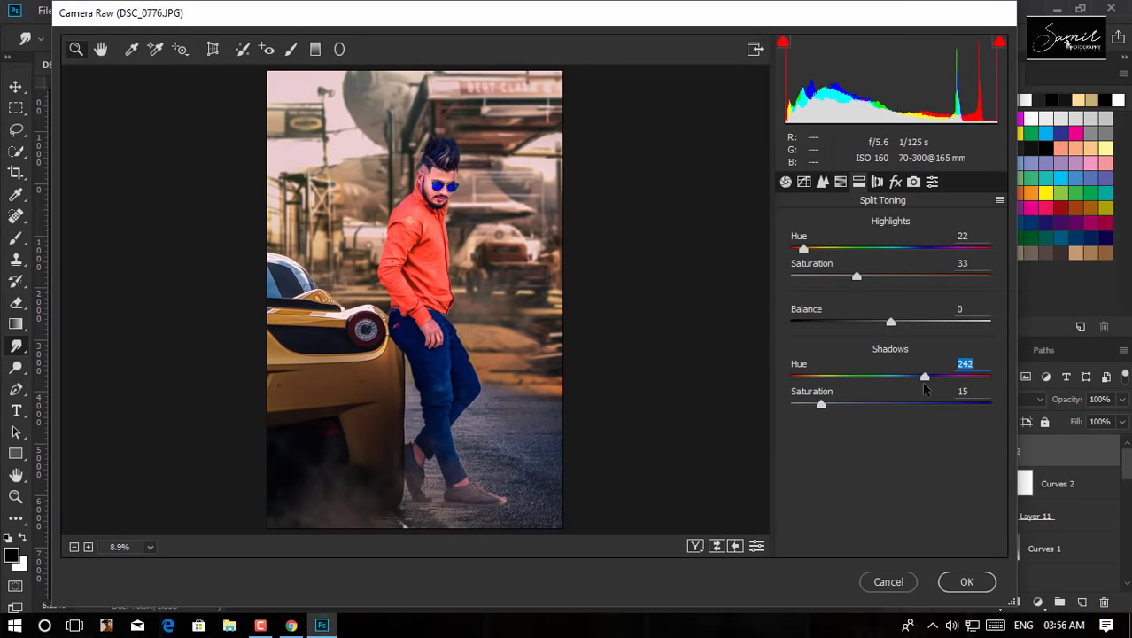
drag(857, 277, 861, 277)
mouse_move(803, 249)
mouse_down()
mouse_move(823, 250)
mouse_move(810, 277)
mouse_up()
drag(925, 377, 908, 379)
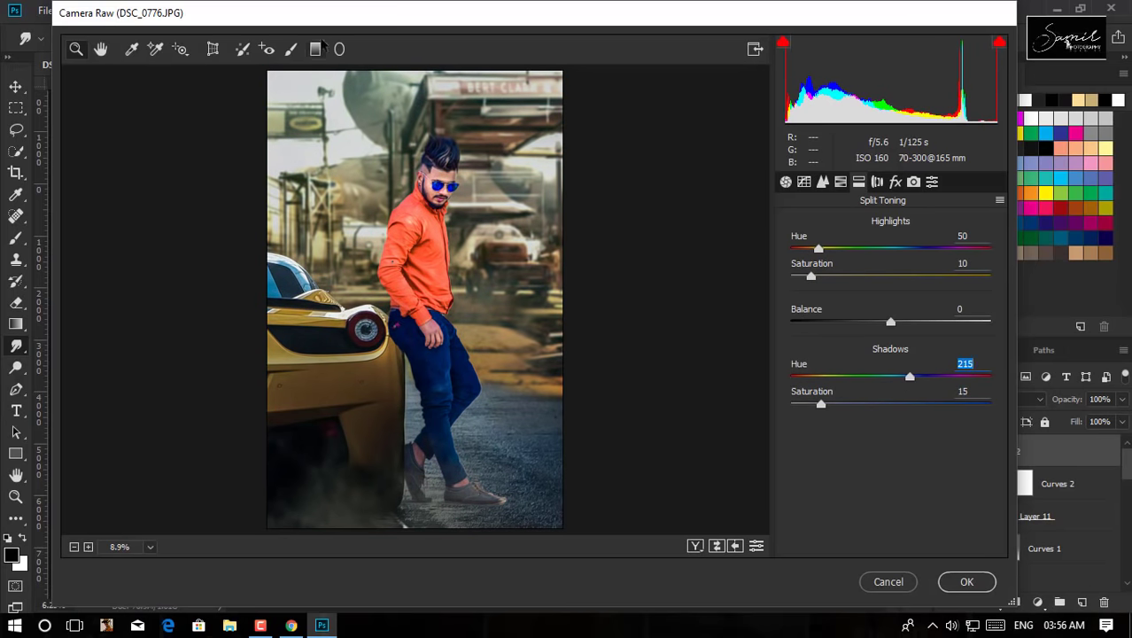
click(340, 49)
- Draw the ellipse around the man: Exposure -1.65, Contrast +10, Shadows +2, Blacks +14, Temperature -9
drag(436, 277, 533, 392)
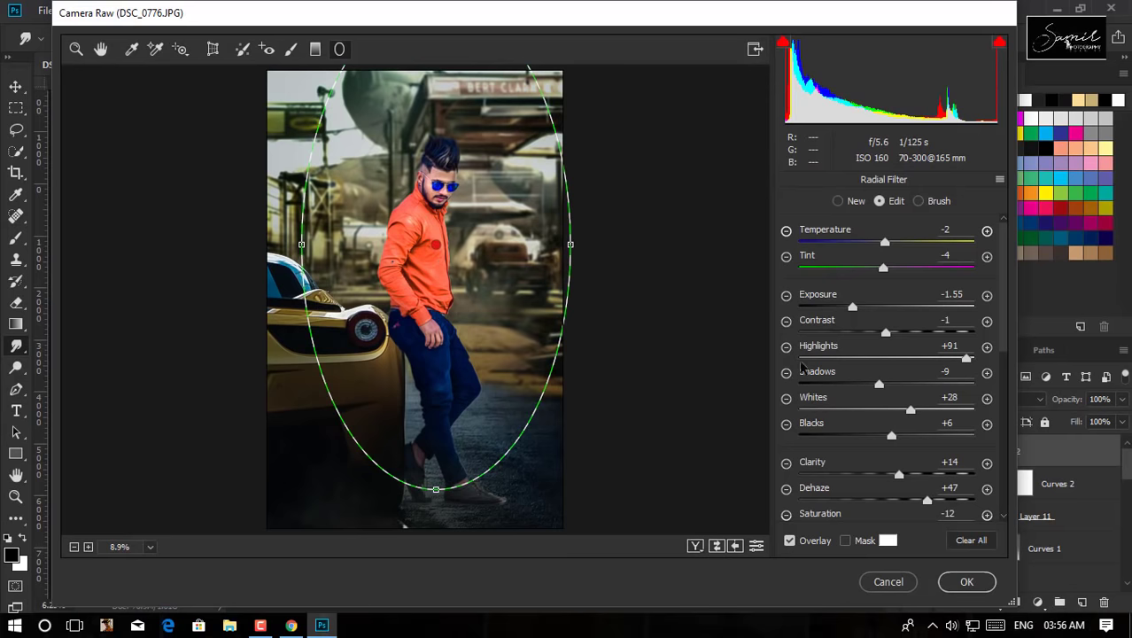
drag(827, 295, 838, 321)
drag(813, 373, 824, 374)
mouse_move(811, 425)
mouse_down()
mouse_move(801, 434)
mouse_move(823, 432)
mouse_up()
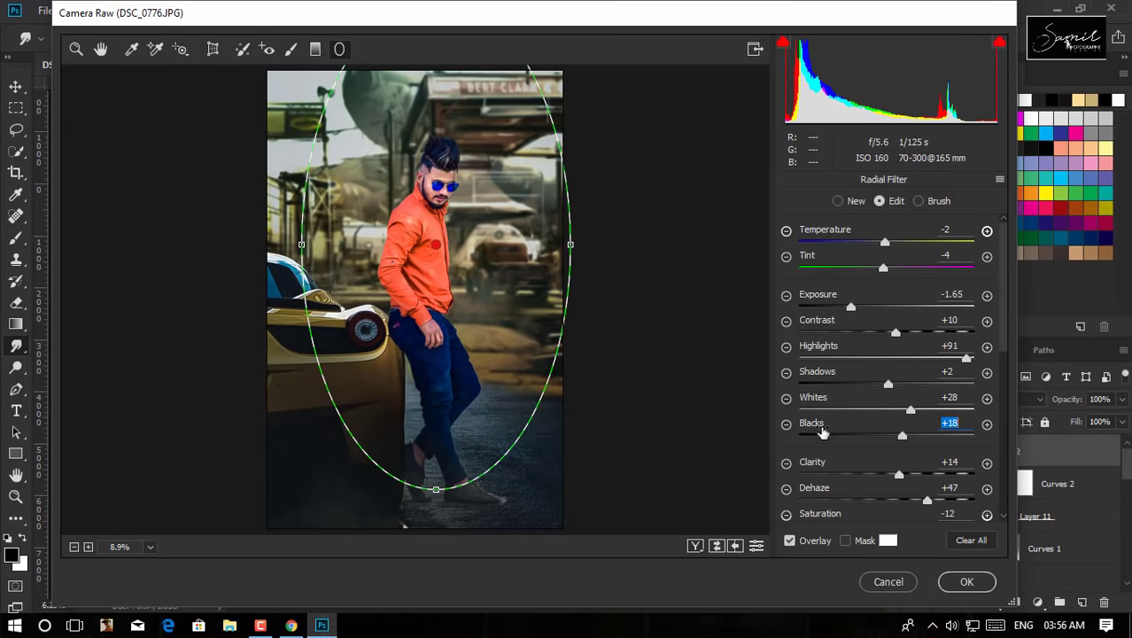
drag(853, 232, 837, 232)
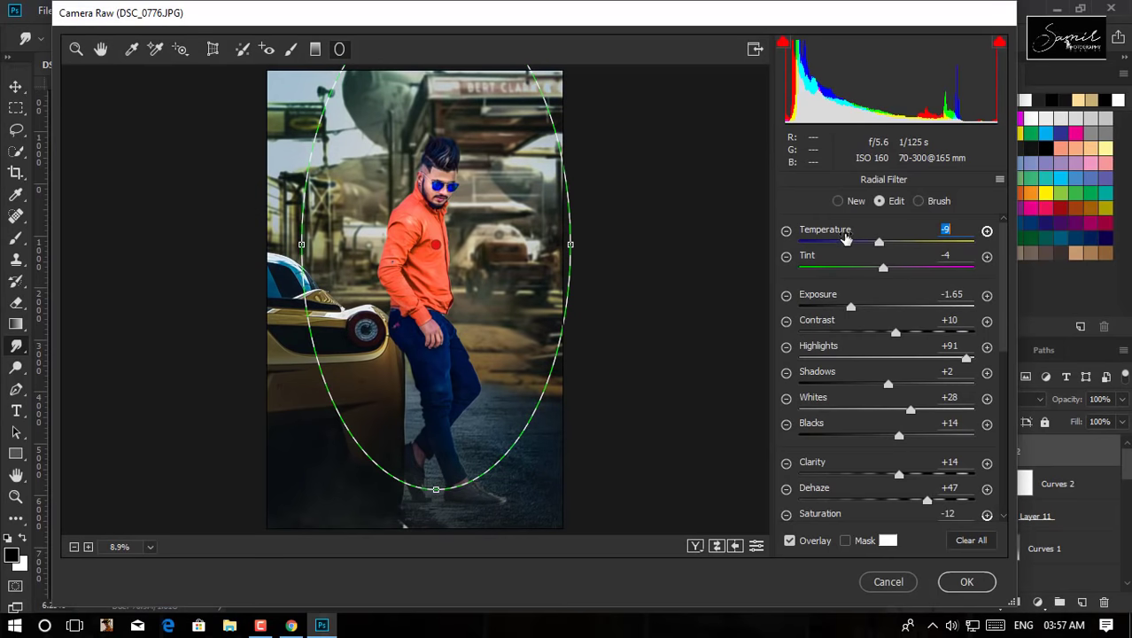
- Draw a graduated filter from the lower left with Exposure -0.75 and Contrast +5
key(g)
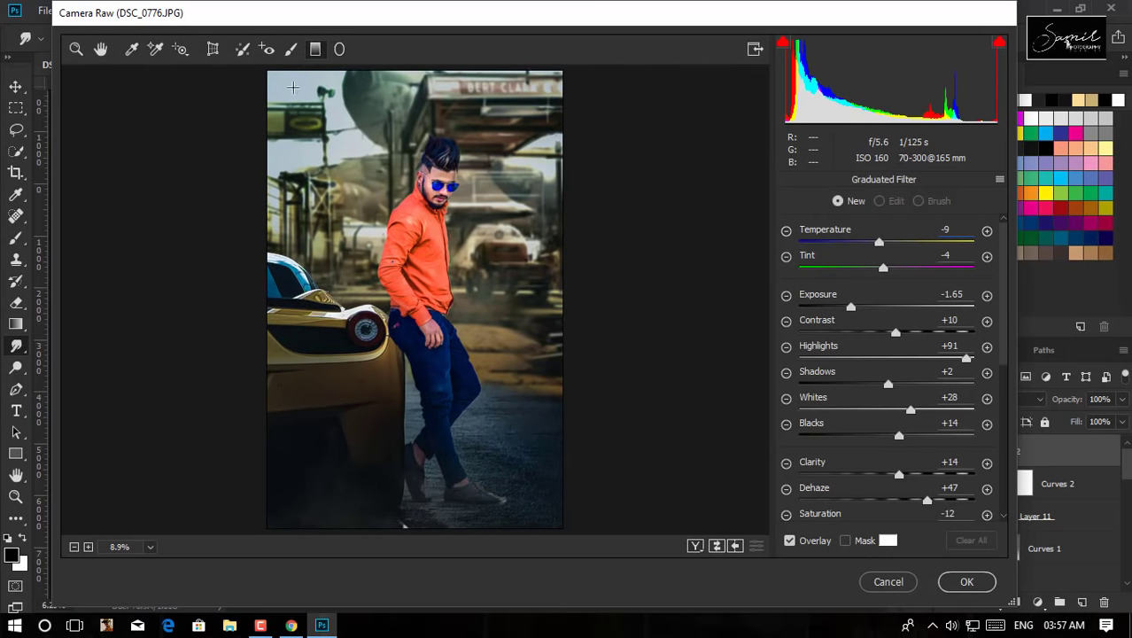
drag(246, 513, 468, 168)
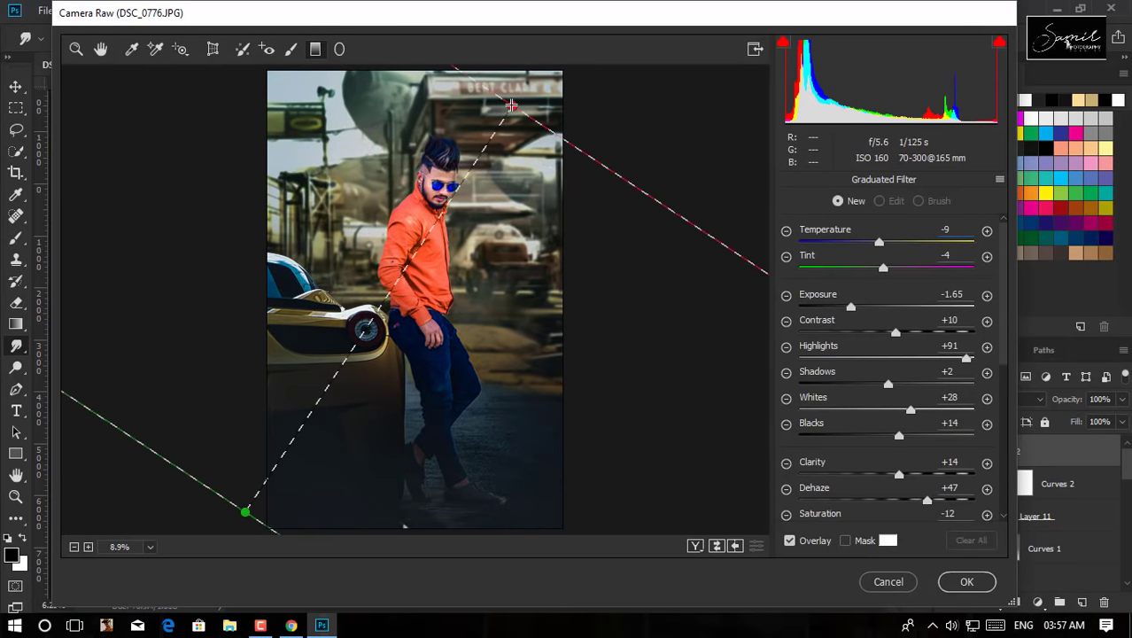
drag(431, 226, 374, 257)
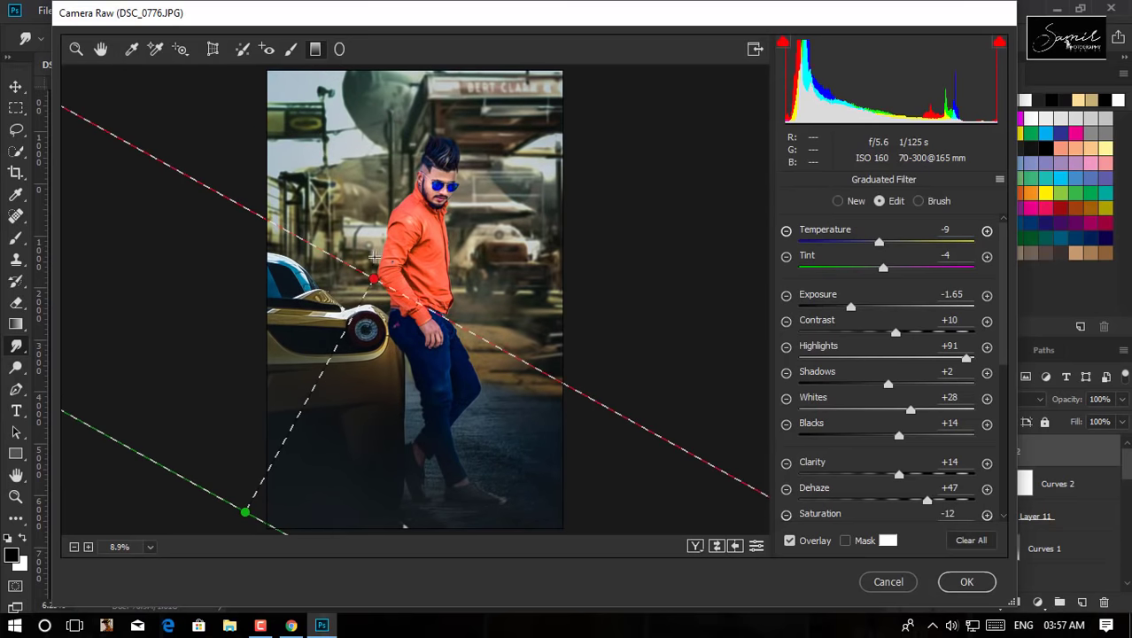
drag(823, 327, 863, 307)
click(851, 304)
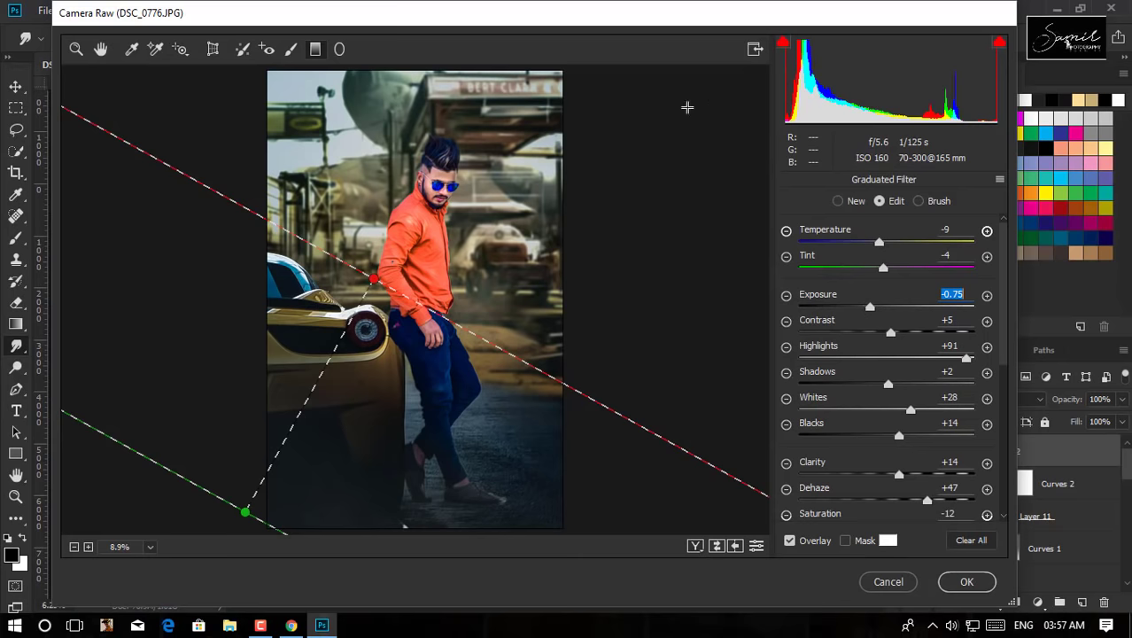
- Draw a second diagonal graduated filter from the top with Shadows +61 and Blacks +100
drag(512, 68, 456, 191)
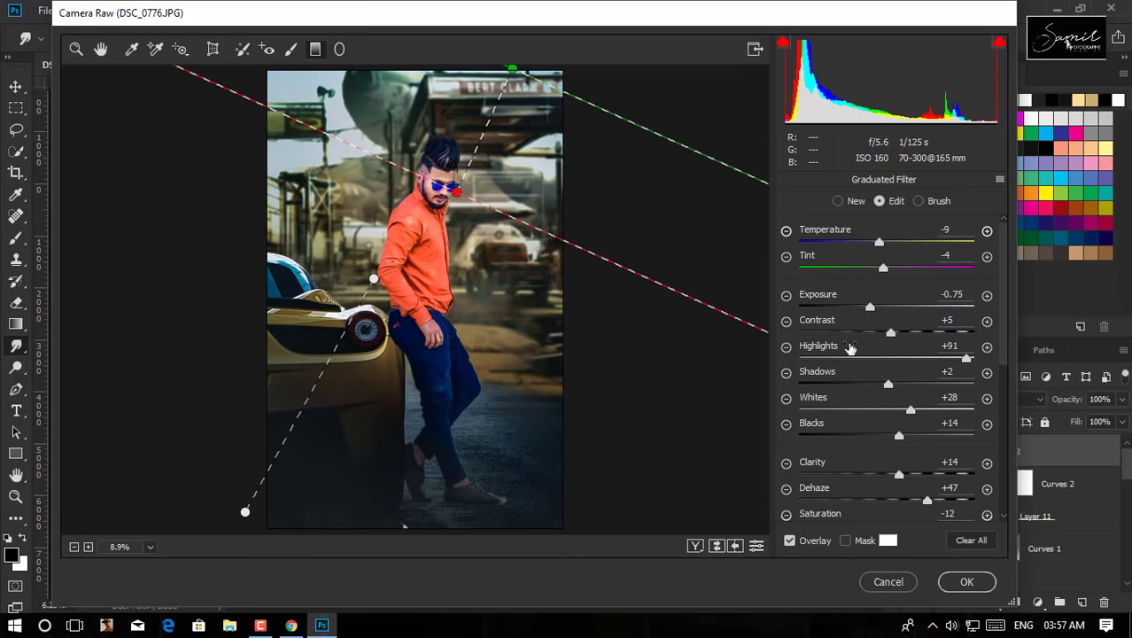
click(851, 382)
drag(826, 376, 861, 376)
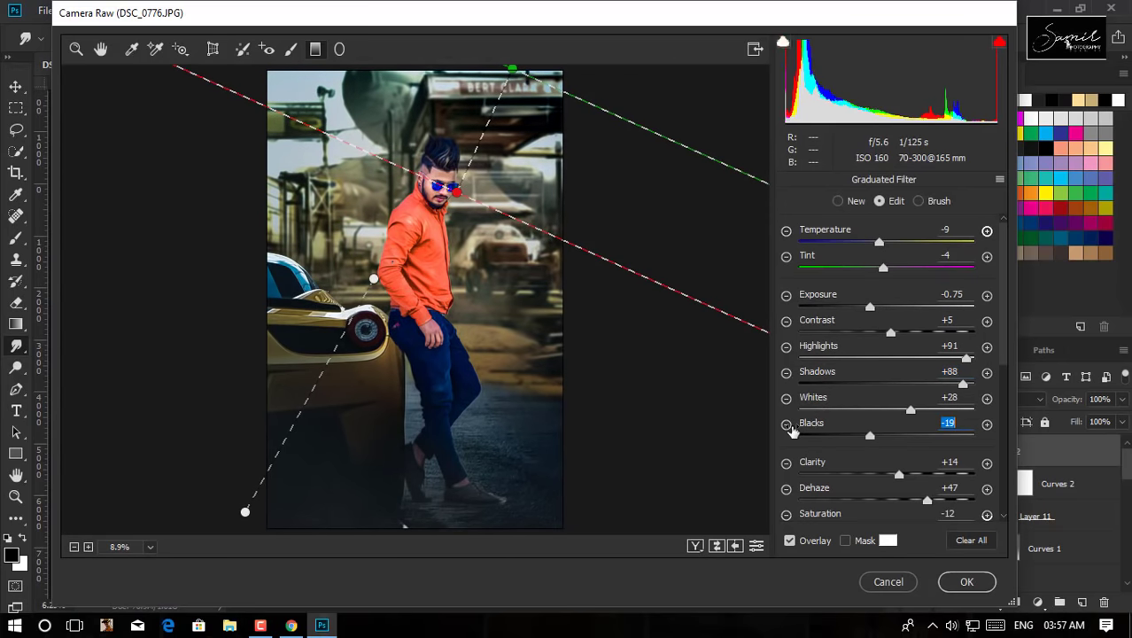
drag(818, 424, 842, 430)
drag(455, 191, 390, 264)
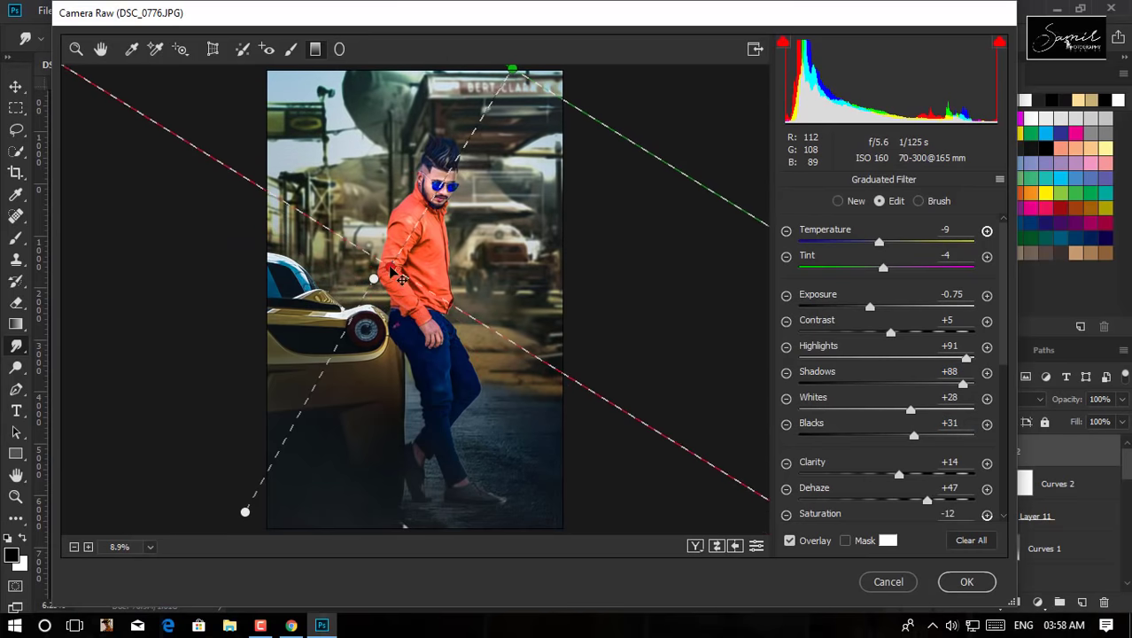
drag(820, 425, 887, 425)
drag(390, 264, 347, 308)
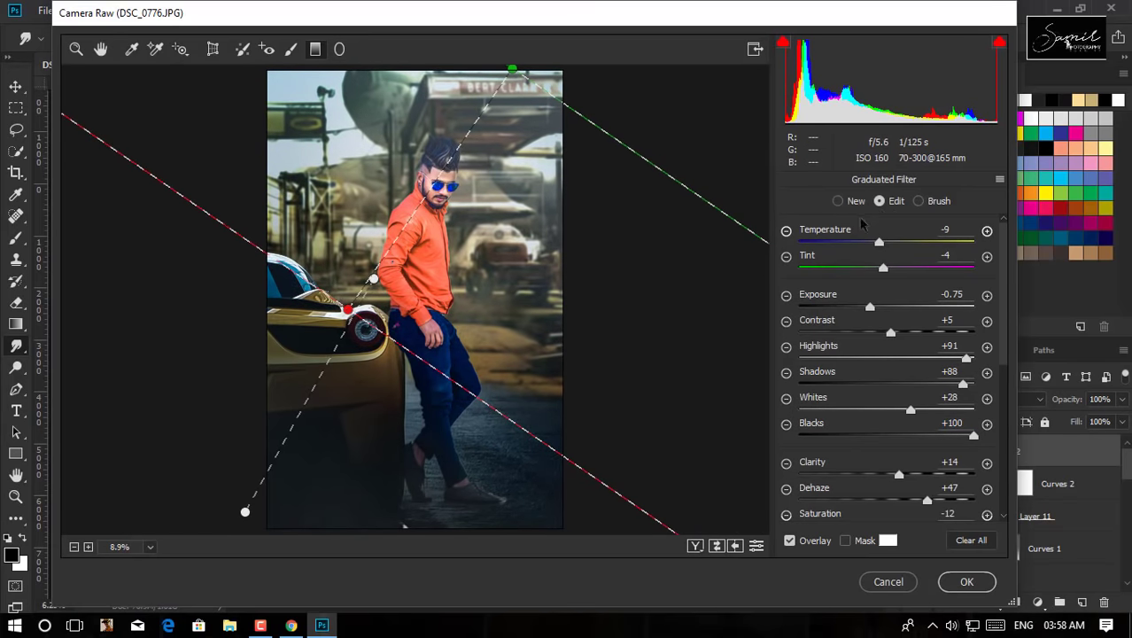
drag(822, 375, 803, 378)
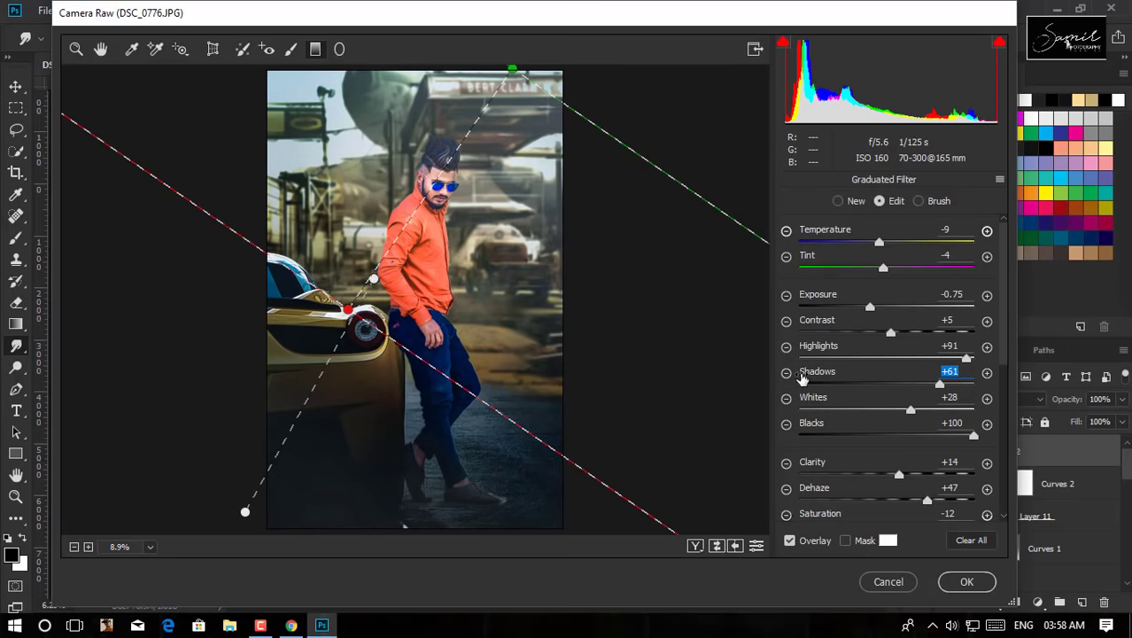
- Set global Basic tone to Exposure -0.10, Contrast -5, Shadows +53 and Blacks -6
key(h)
click(786, 181)
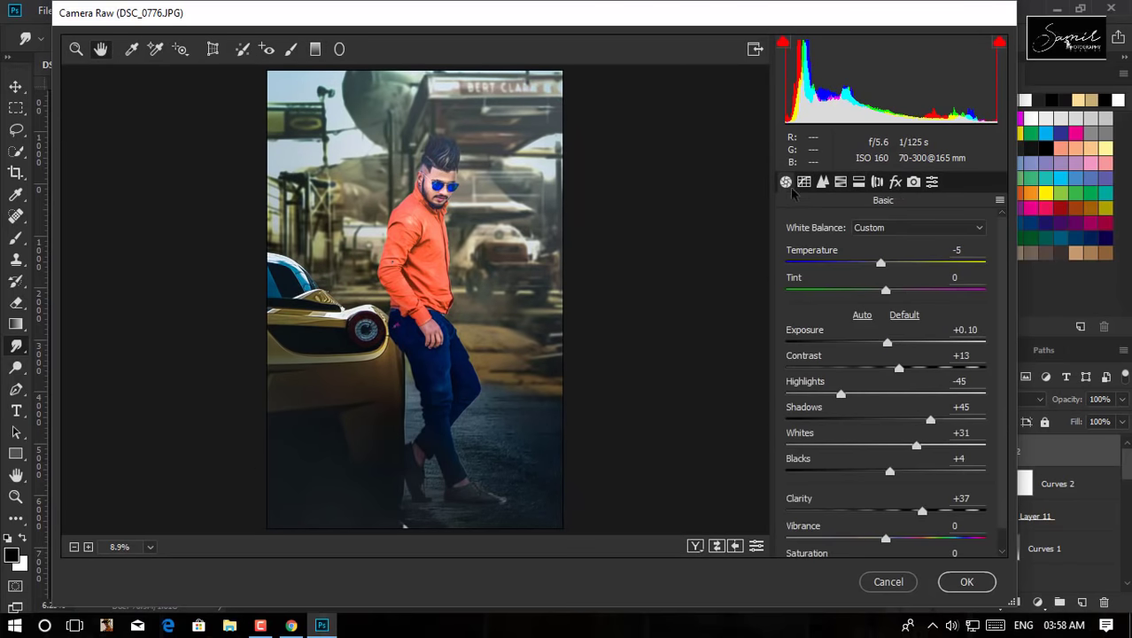
drag(785, 356, 791, 329)
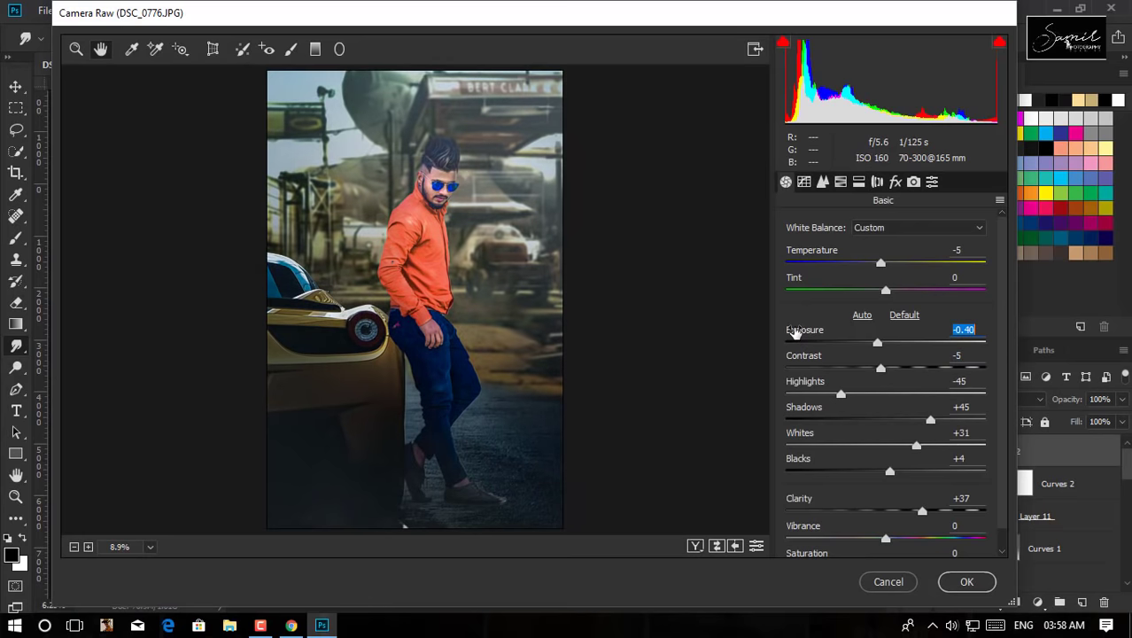
drag(802, 408, 816, 414)
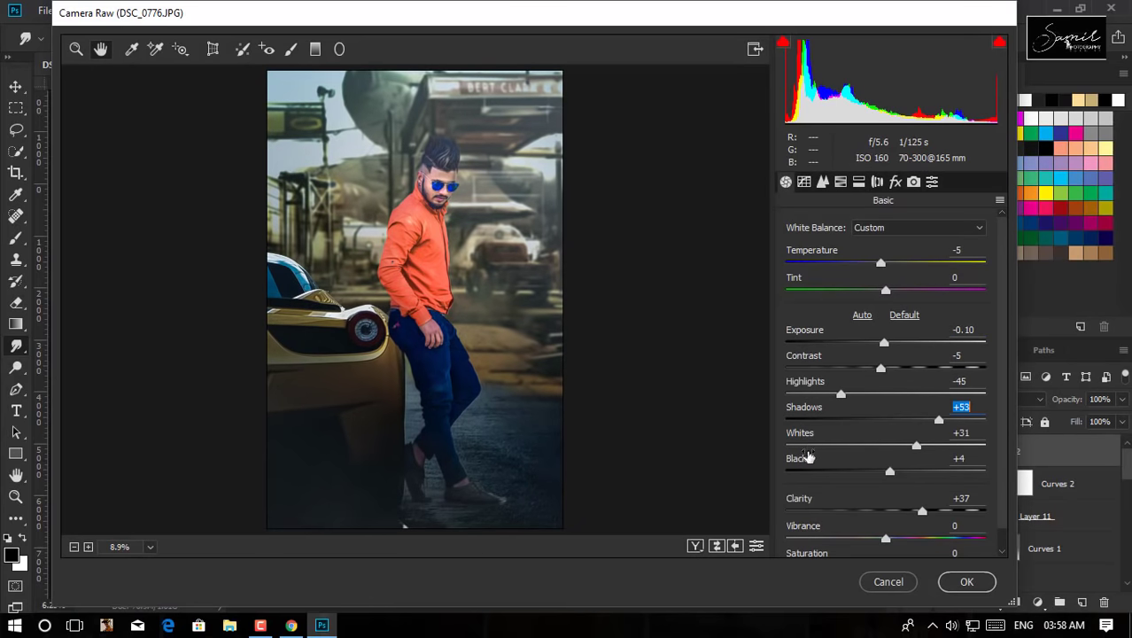
drag(808, 457, 799, 469)
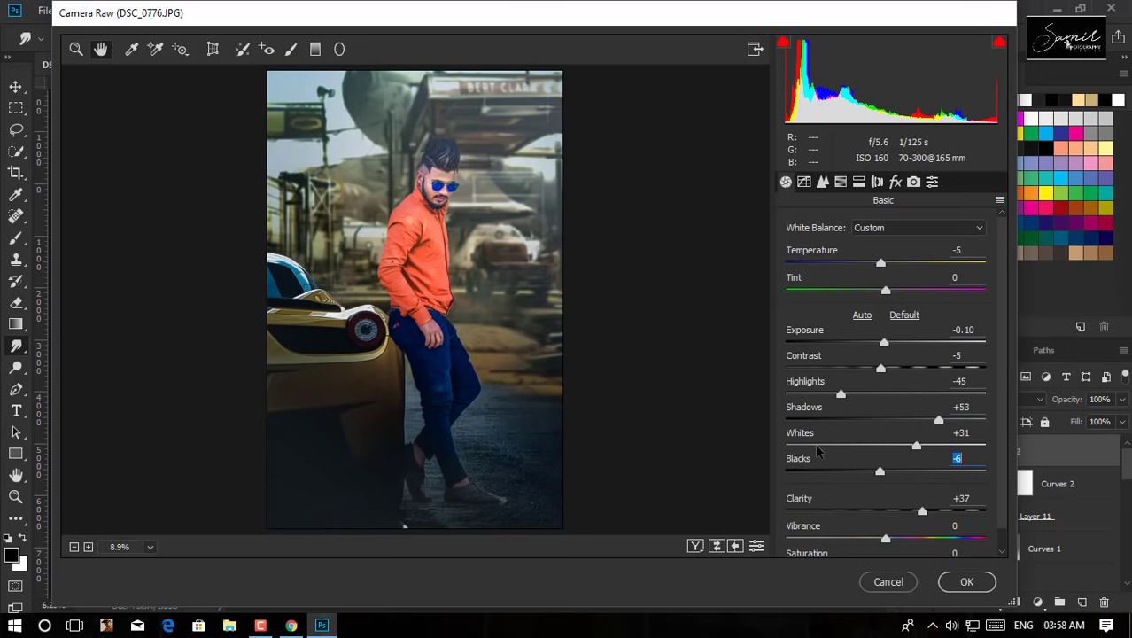
- Split-tone with highlights saturation 35, shadows hue 233 saturation 32, balance +28, and apply
click(875, 182)
drag(810, 270, 823, 275)
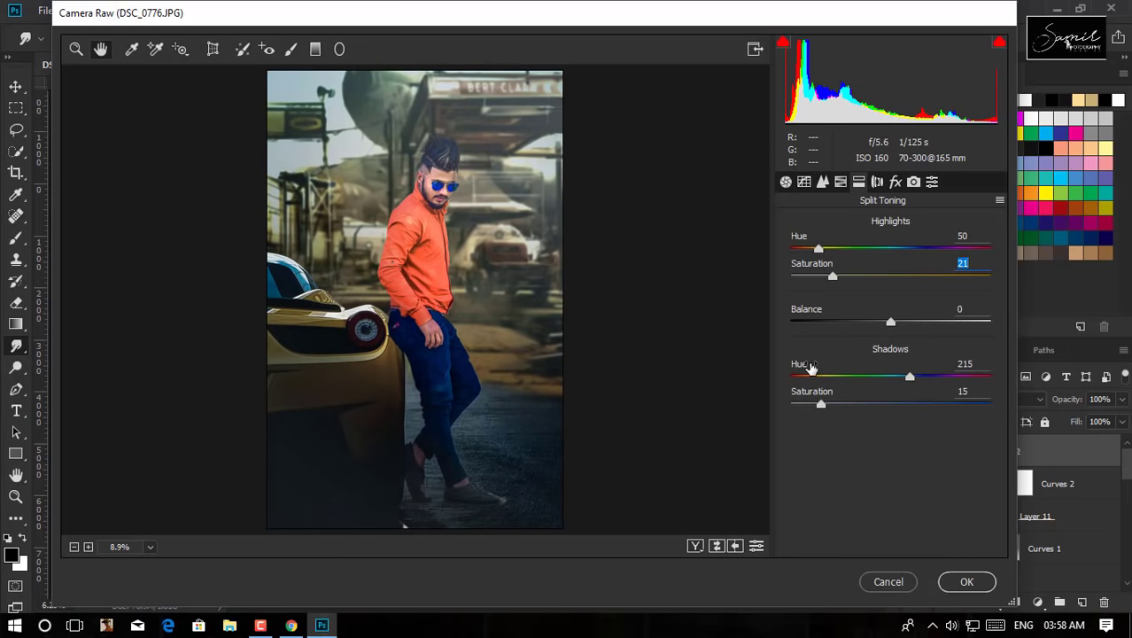
drag(810, 366, 853, 406)
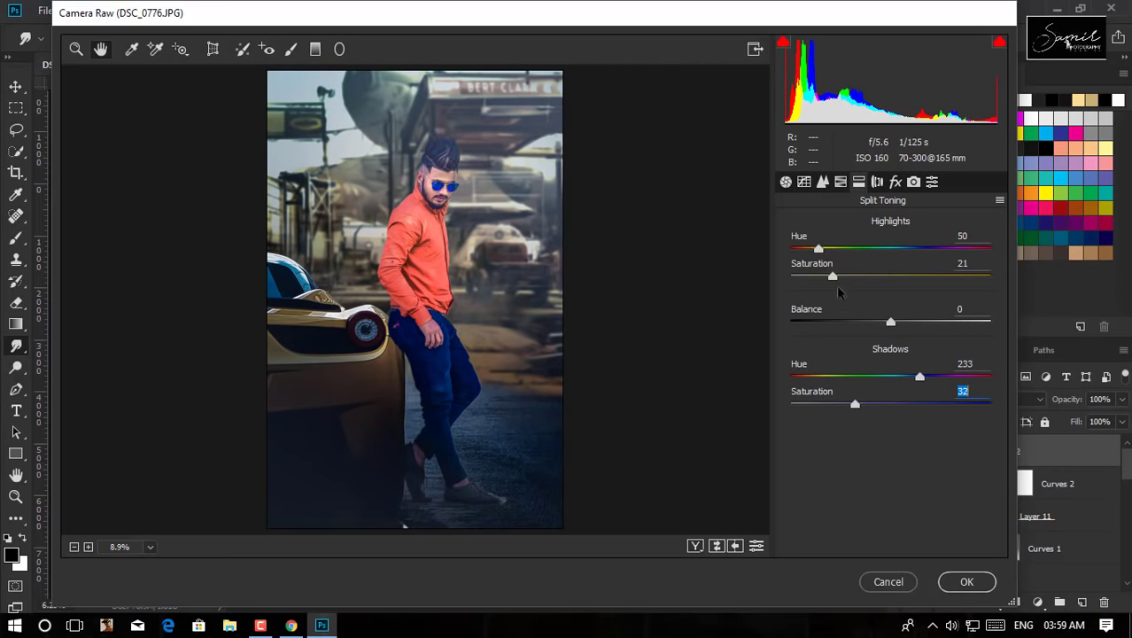
drag(833, 277, 857, 277)
drag(891, 322, 914, 324)
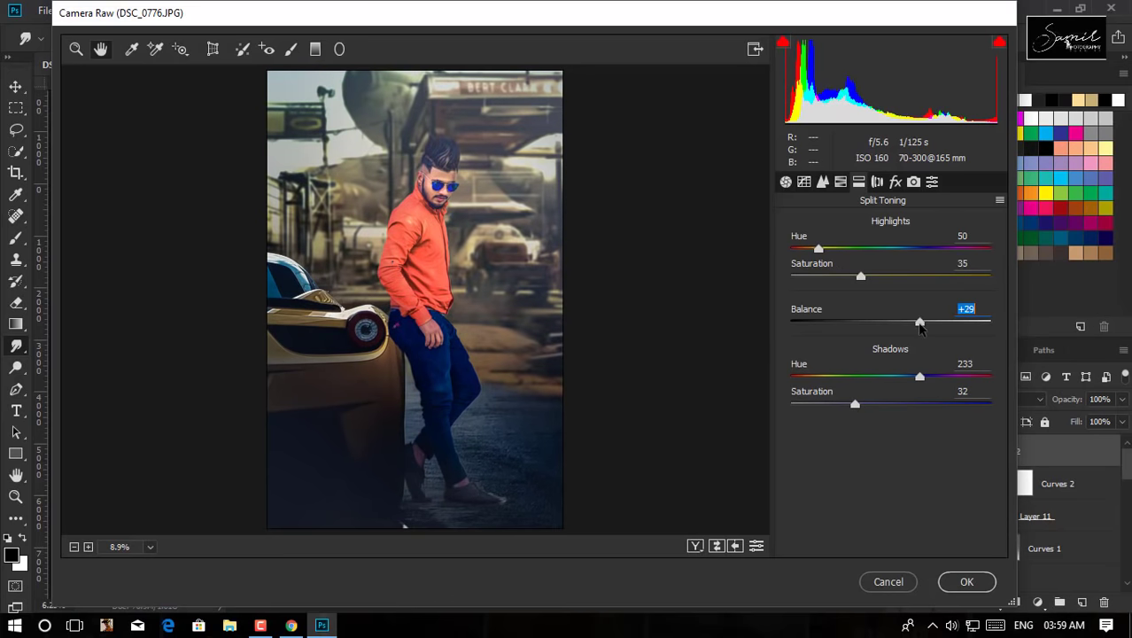
ctrl+click(447, 178)
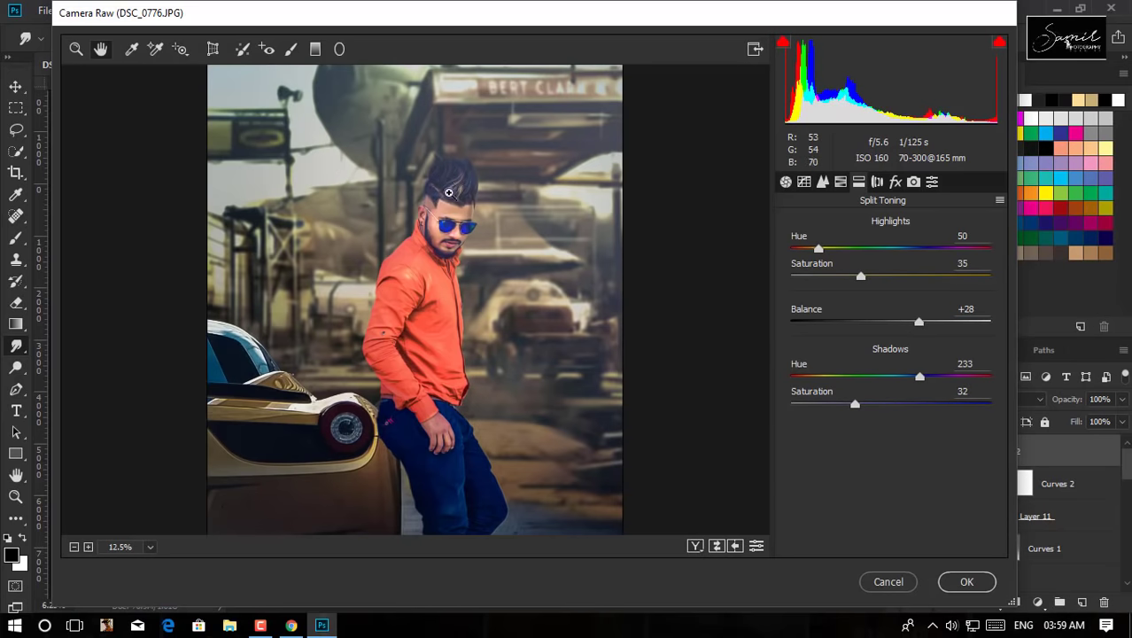
ctrl+click(449, 193)
key(ctrl+0)
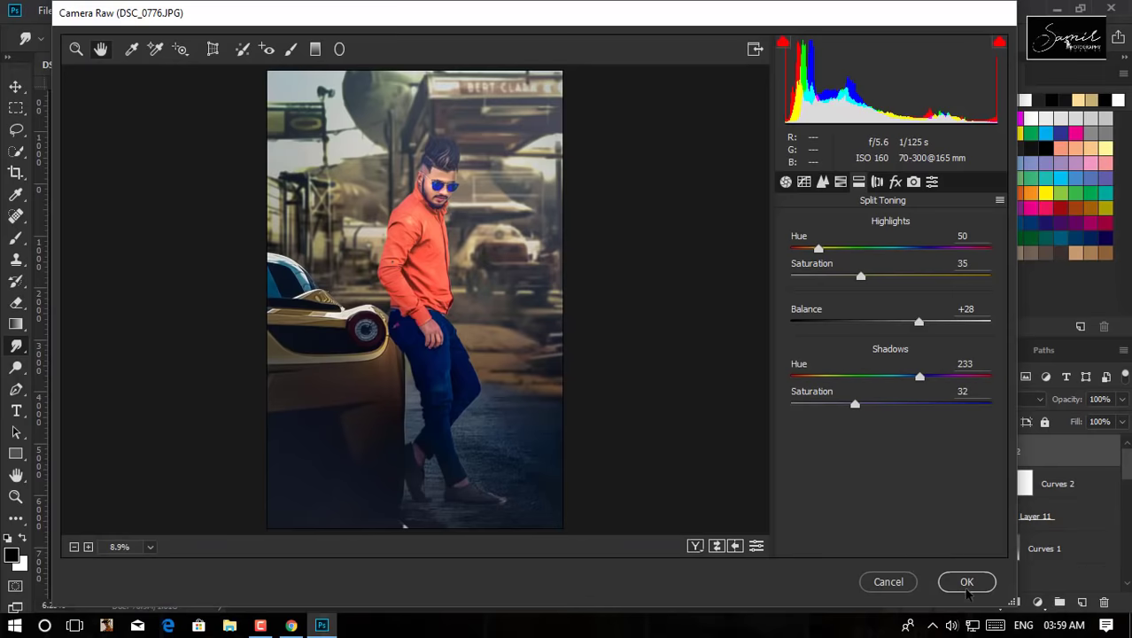
key(Return)
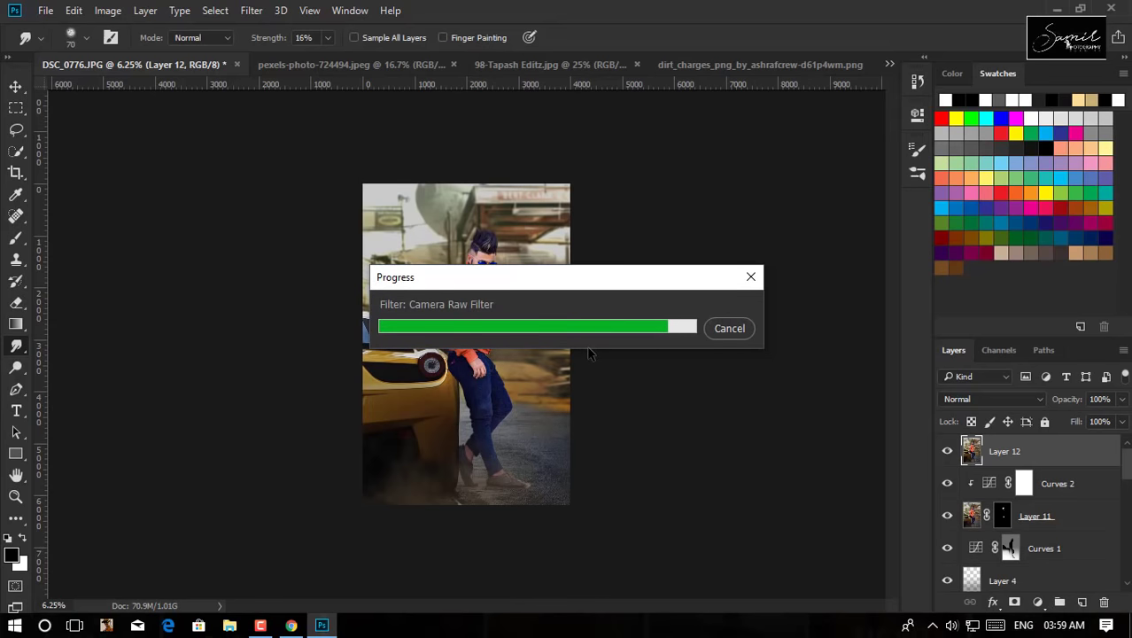
- Fit the whole graded Layer 12 image on screen and open the adjustment layers menu
key(ctrl+0)
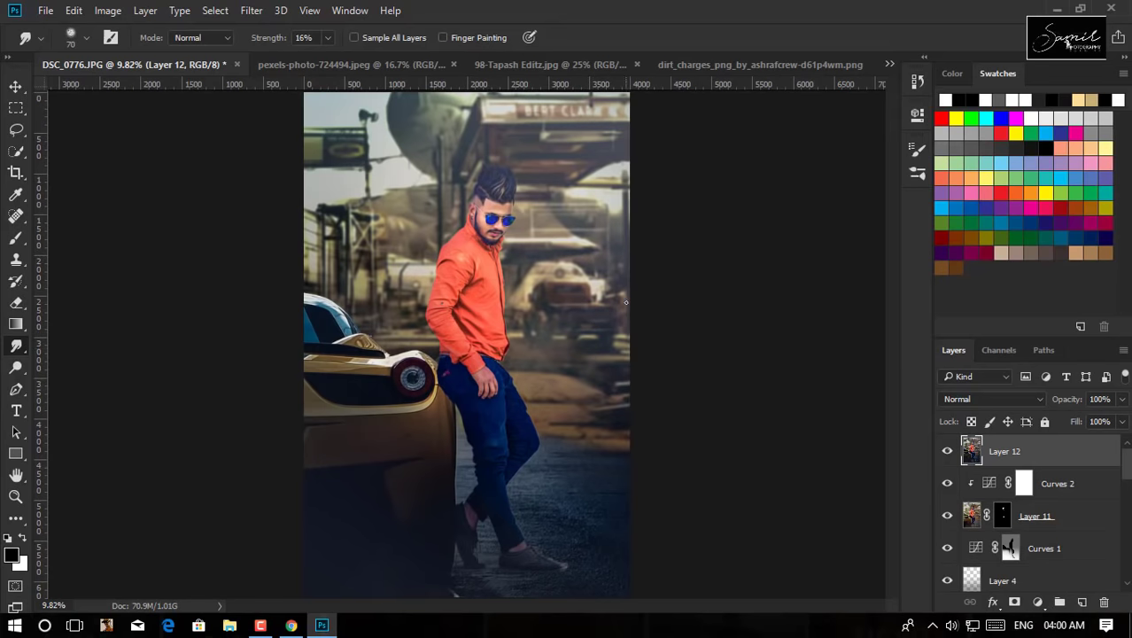
click(1038, 602)
- Add a Selective Color adjustment and tweak the Reds' cyan, magenta and yellow
click(1006, 585)
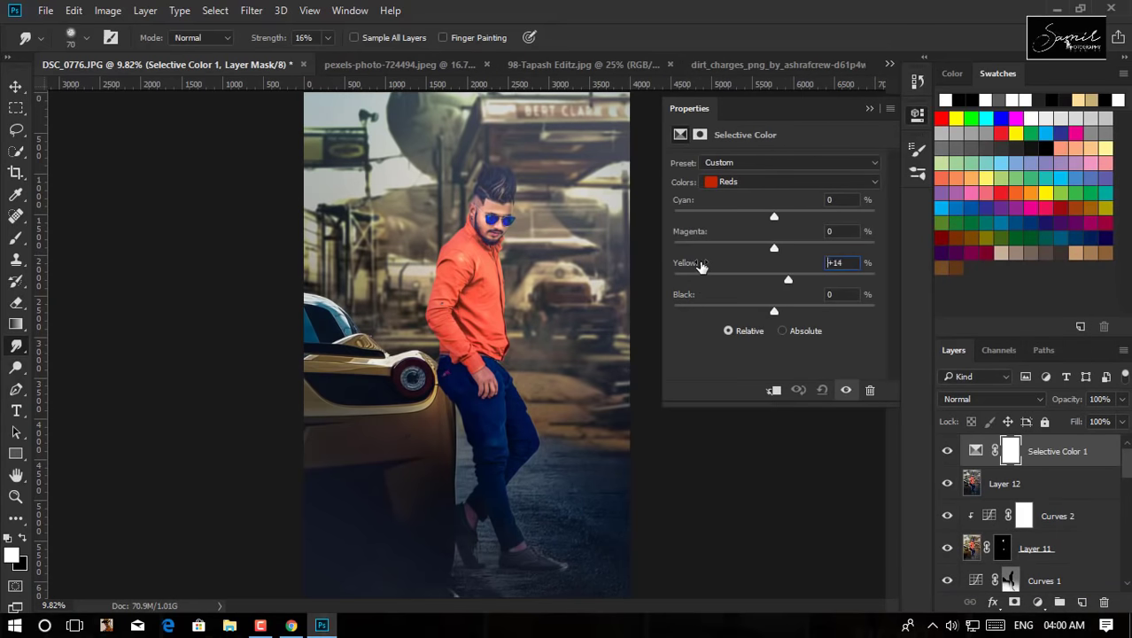
mouse_move(700, 266)
mouse_down()
mouse_move(684, 271)
mouse_move(698, 303)
mouse_up()
mouse_move(687, 202)
mouse_down()
mouse_move(673, 209)
mouse_move(749, 243)
mouse_up()
click(708, 247)
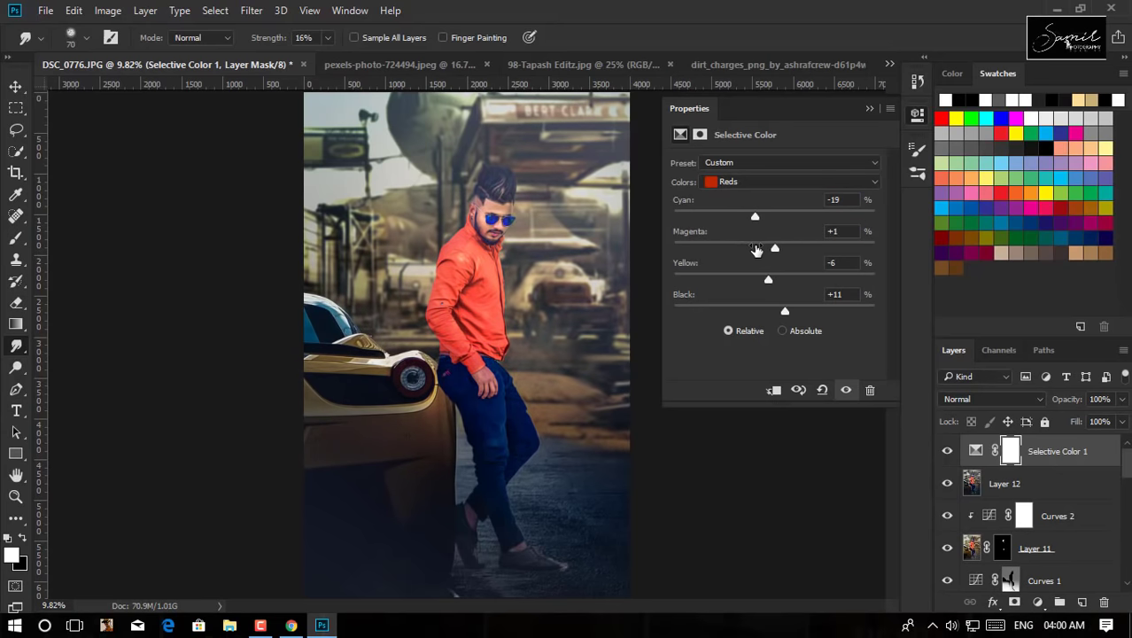
mouse_move(696, 267)
mouse_down()
mouse_move(709, 270)
mouse_move(729, 241)
mouse_move(694, 241)
mouse_up()
- Strip cyan and add yellow in the Yellows, then darken the Neutrals
click(743, 182)
drag(692, 201, 643, 211)
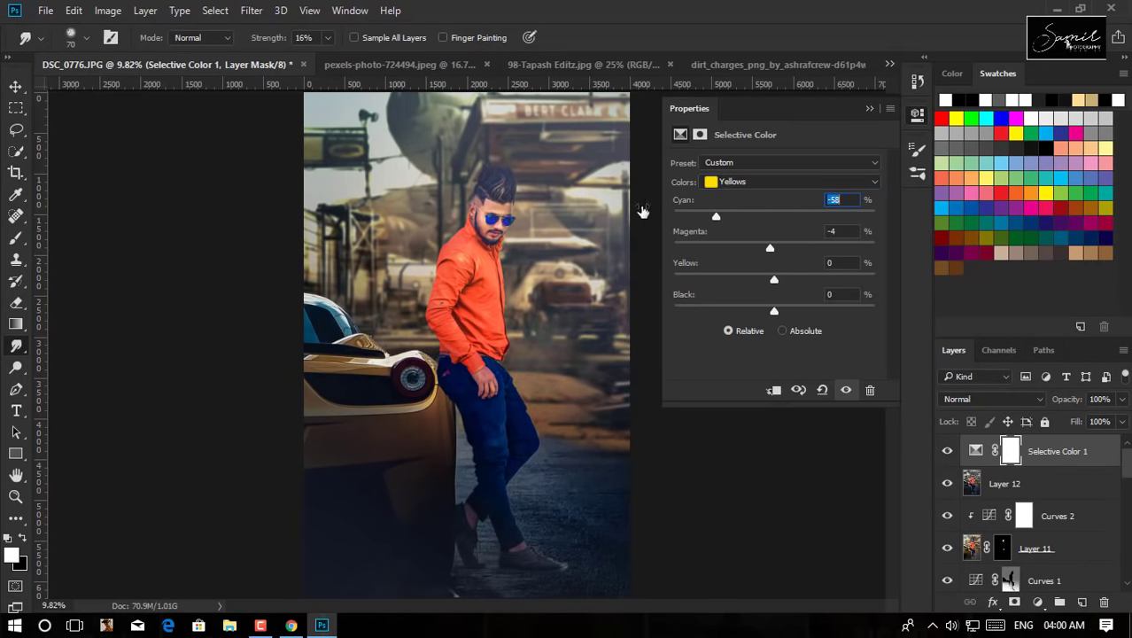
mouse_move(689, 270)
mouse_down()
mouse_move(707, 281)
mouse_move(687, 310)
mouse_up()
click(718, 182)
click(700, 286)
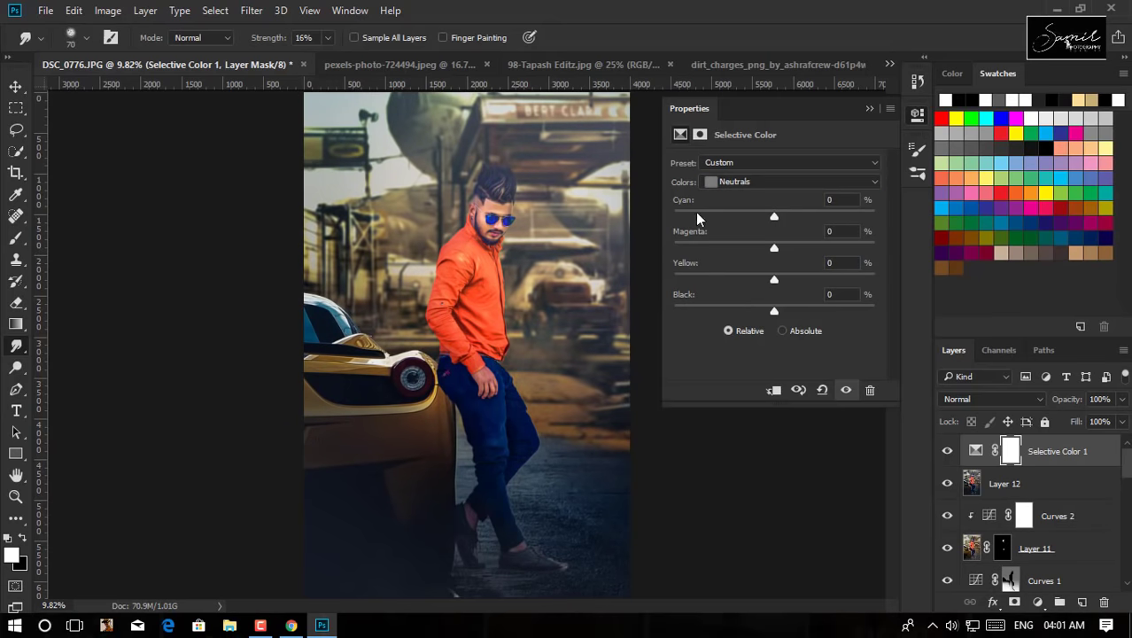
mouse_move(686, 304)
mouse_down()
mouse_move(700, 301)
mouse_move(690, 241)
mouse_move(690, 300)
mouse_up()
click(732, 181)
click(736, 303)
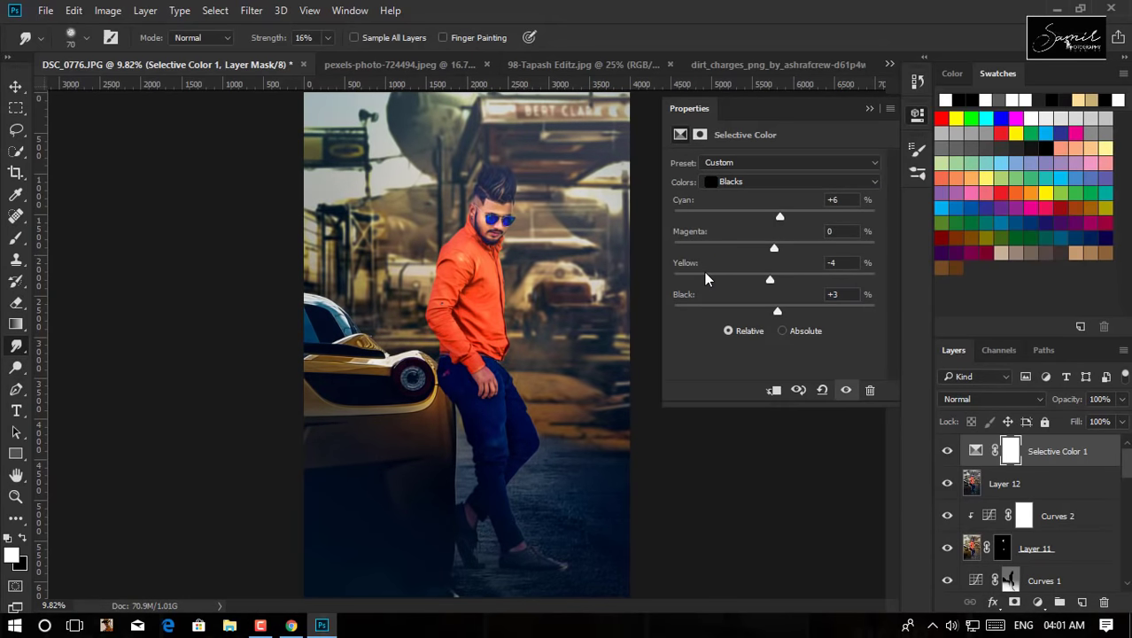
- Add magenta to the Neutrals and yellow and cyan to the Blacks, comparing before and after
click(689, 207)
click(689, 262)
click(789, 182)
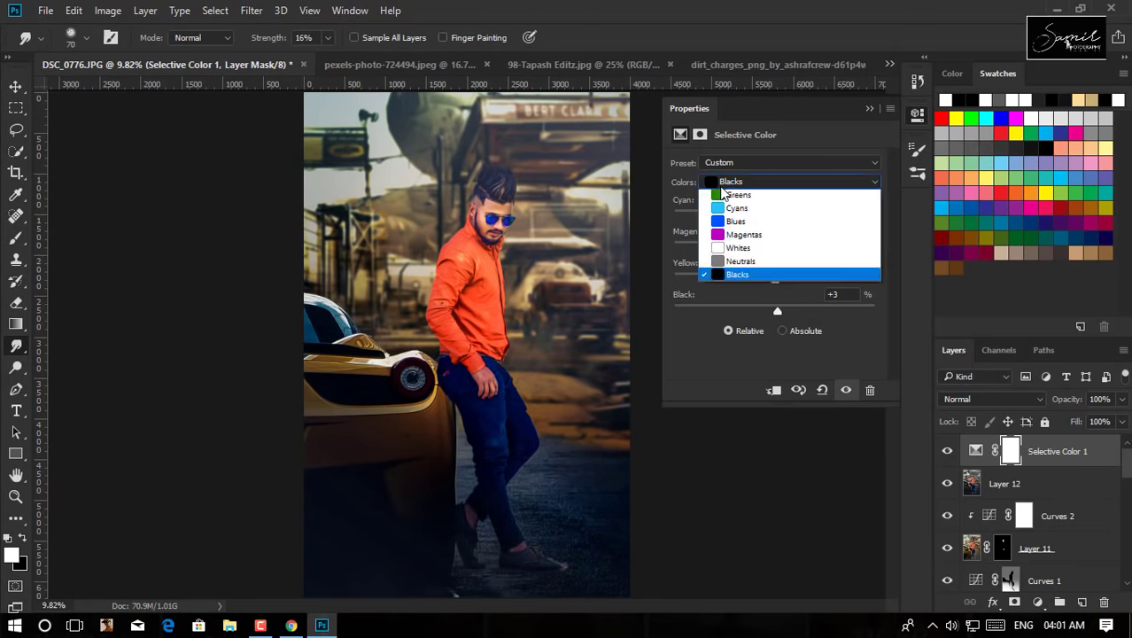
click(735, 264)
click(695, 235)
drag(697, 240, 699, 273)
click(789, 181)
click(753, 282)
click(694, 235)
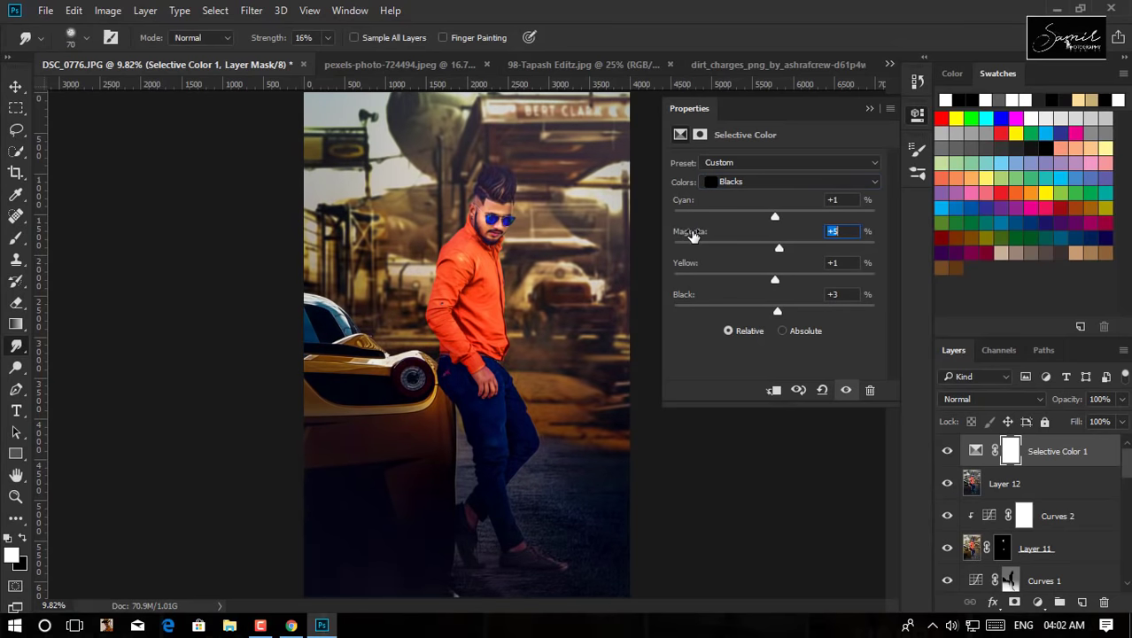
mouse_move(691, 266)
mouse_down()
mouse_move(702, 269)
mouse_move(689, 295)
mouse_up()
drag(687, 202, 717, 208)
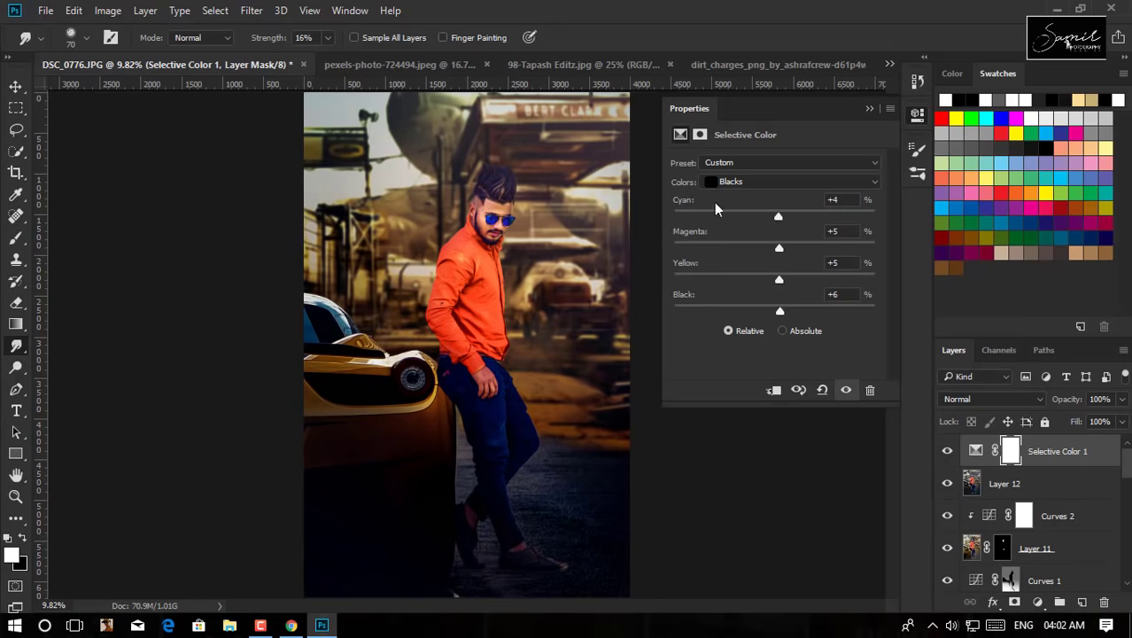
double_click(846, 391)
- Return to Yellows and finalize Cyan -92, Magenta -40, Yellow -49, Black +9
click(722, 182)
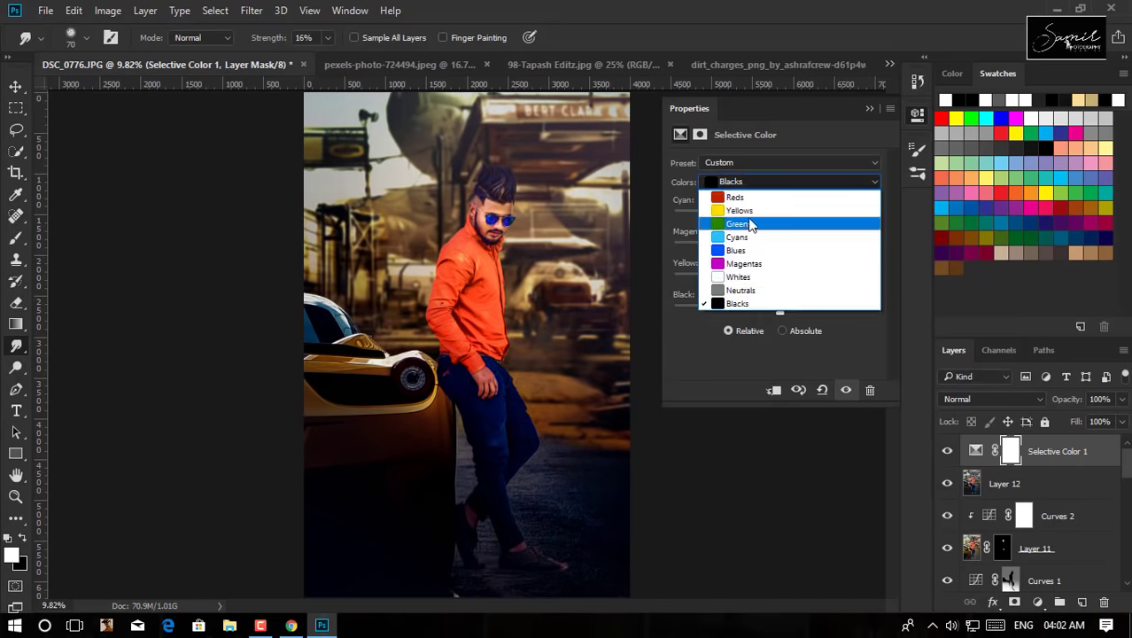
click(744, 210)
click(685, 232)
mouse_move(644, 271)
mouse_down()
mouse_move(665, 272)
mouse_move(667, 295)
mouse_move(656, 295)
mouse_up()
mouse_move(688, 202)
mouse_down()
mouse_move(784, 202)
mouse_move(691, 209)
mouse_move(605, 256)
mouse_up()
drag(682, 295, 768, 296)
mouse_move(682, 271)
mouse_down()
mouse_move(648, 269)
mouse_move(669, 277)
mouse_up()
click(788, 181)
click(754, 253)
click(789, 181)
click(754, 204)
drag(702, 235, 714, 237)
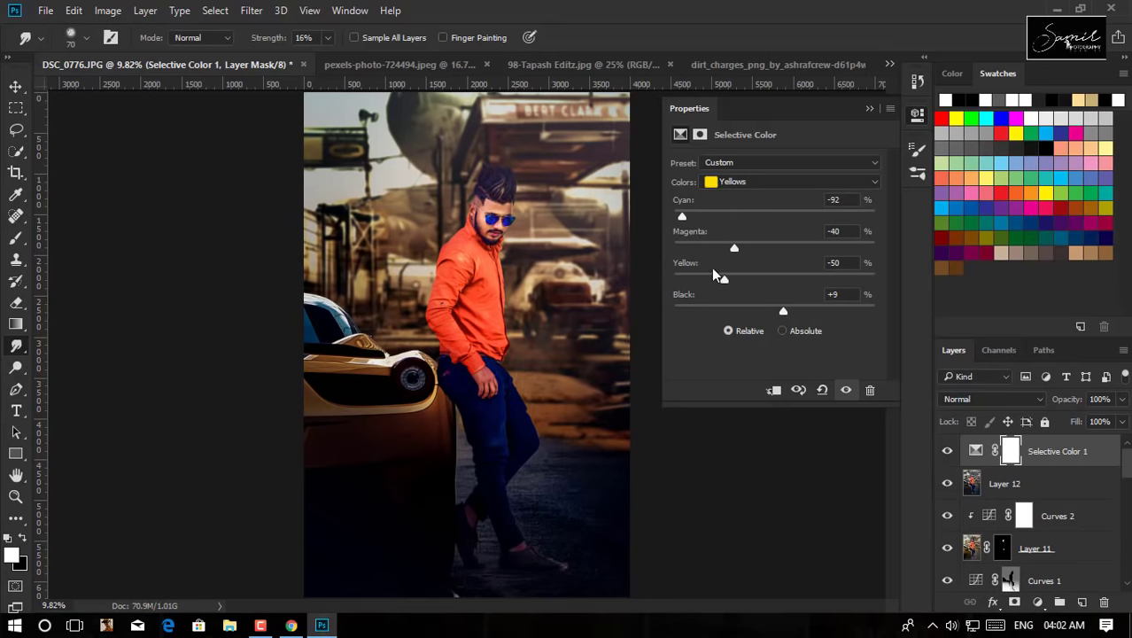
click(845, 391)
click(844, 391)
- Add a Color Lookup layer using filmstock_50.3dl, blended Soft Light at 14% opacity
click(1038, 602)
click(993, 496)
click(780, 162)
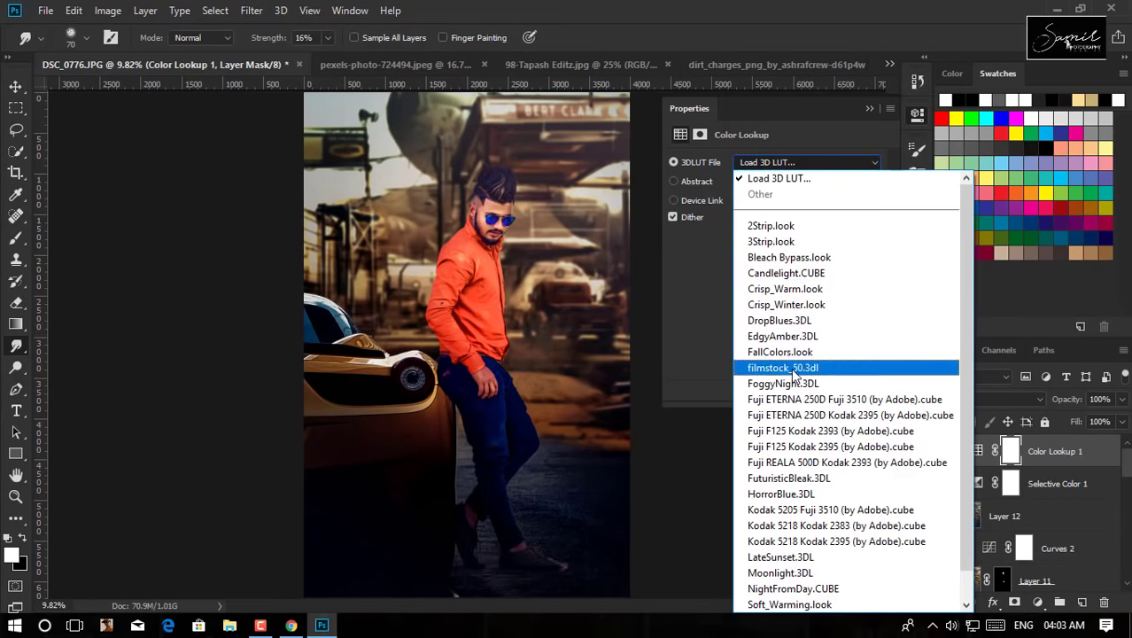
click(783, 368)
click(991, 399)
click(984, 237)
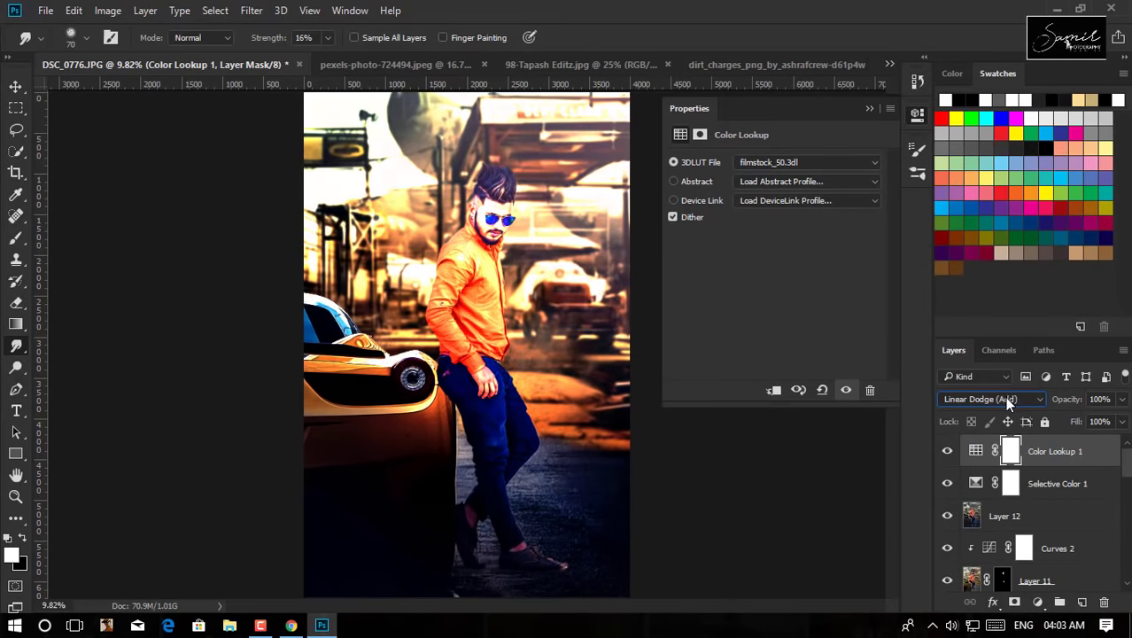
key(Down)
key(Down)
key(Down)
key(Tab)
text(45)
key(Return)
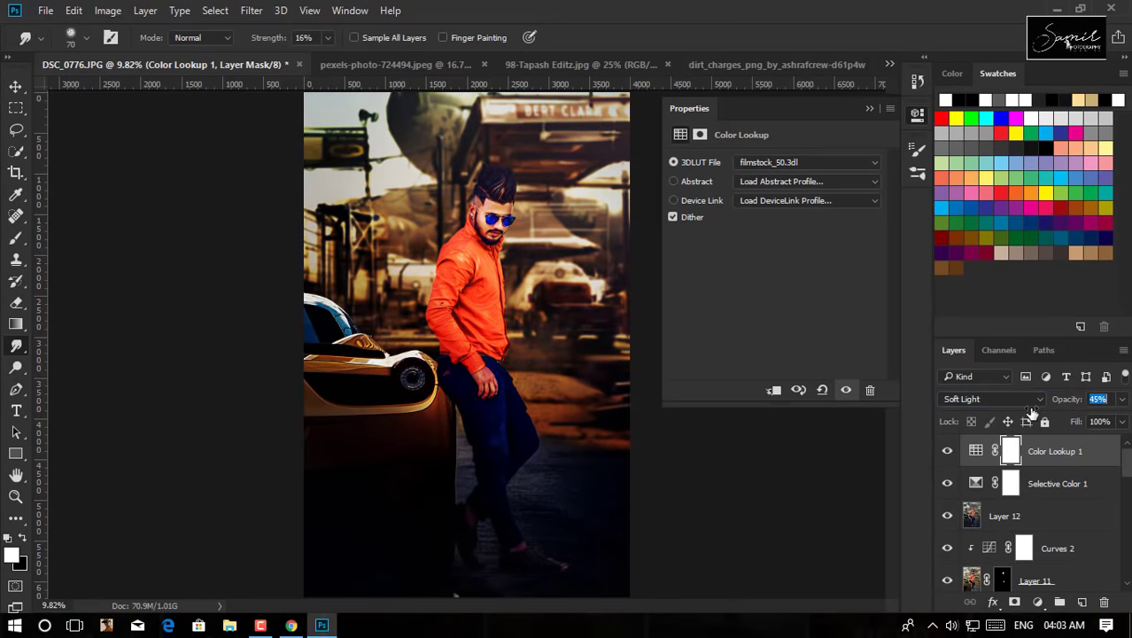
text(13)
key(Return)
key(ctrl+minus)
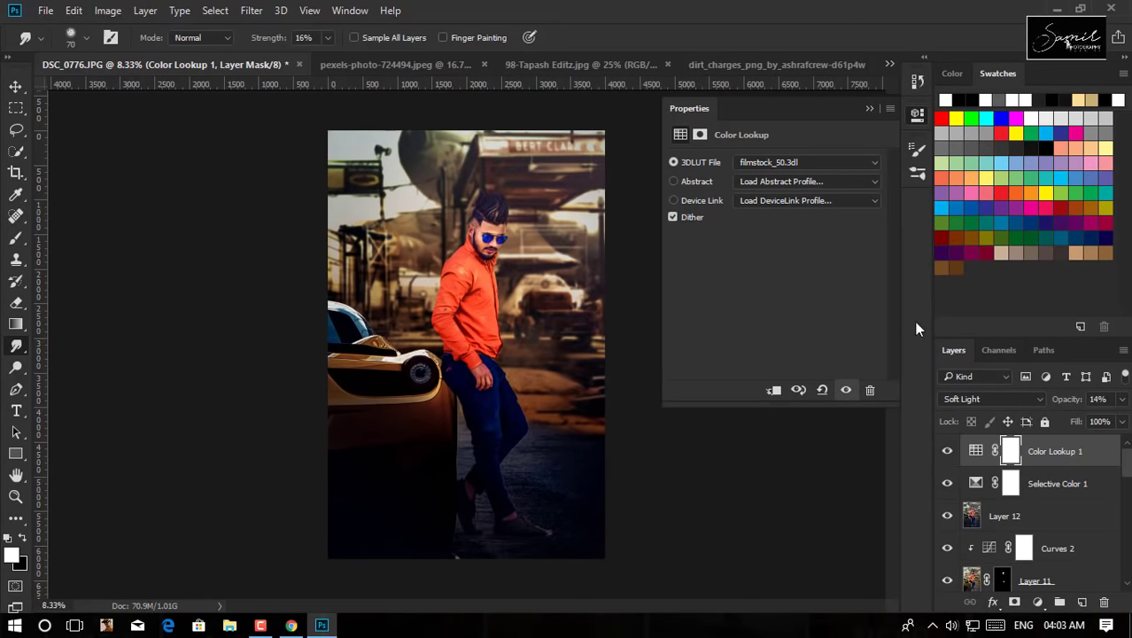
- Set the Selective Color 1 Neutrals to C+1, M+8, Y+13, K-1
click(975, 483)
click(750, 181)
click(749, 288)
drag(689, 304, 680, 305)
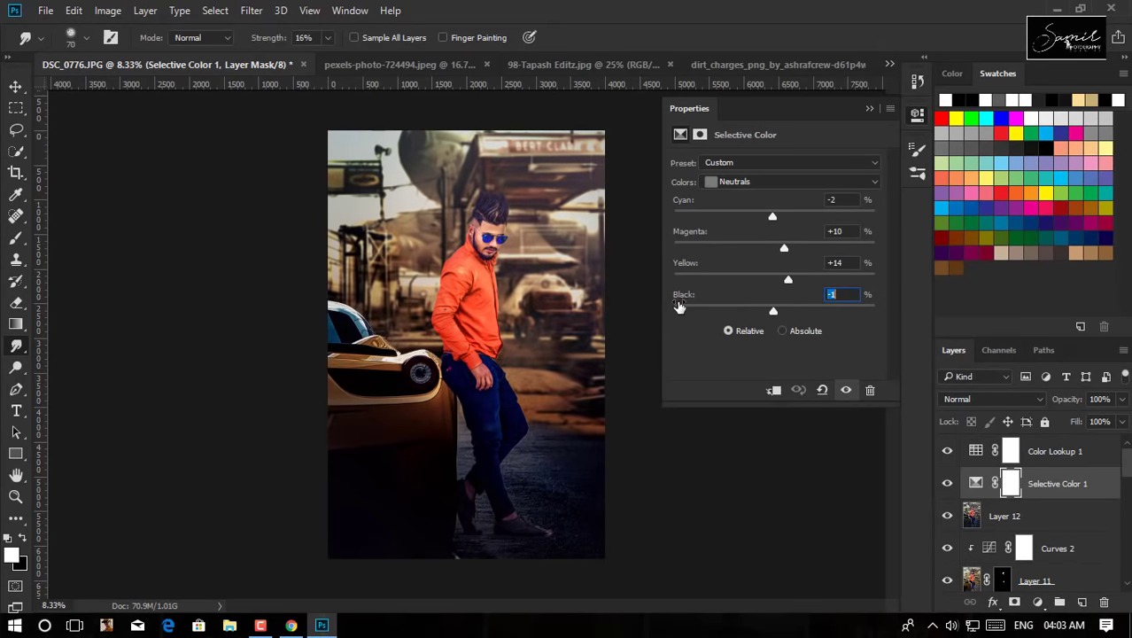
click(687, 270)
drag(694, 233, 699, 204)
click(846, 390)
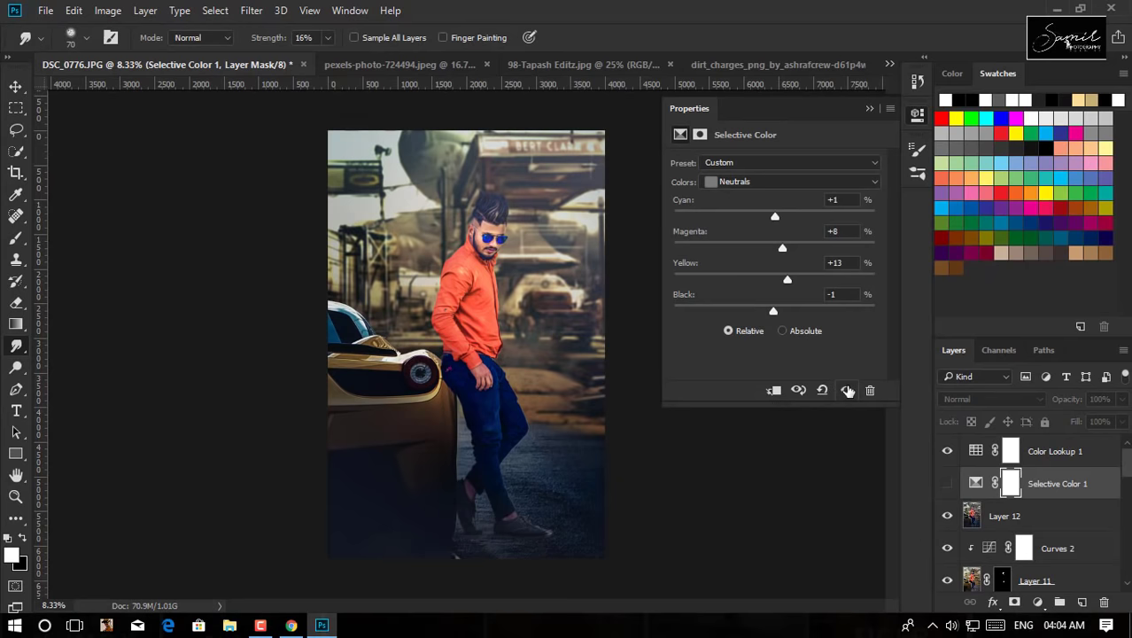
- Add a black-to-white Gradient Map layer blended Luminosity at 35%
click(1053, 456)
click(1038, 602)
click(1004, 570)
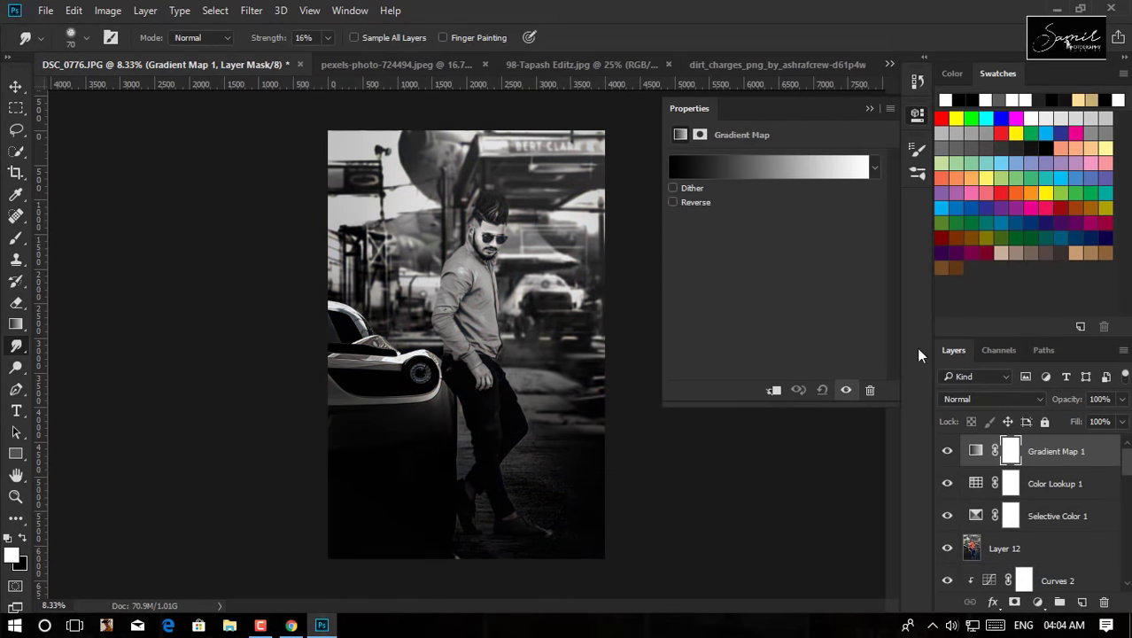
click(993, 398)
click(965, 387)
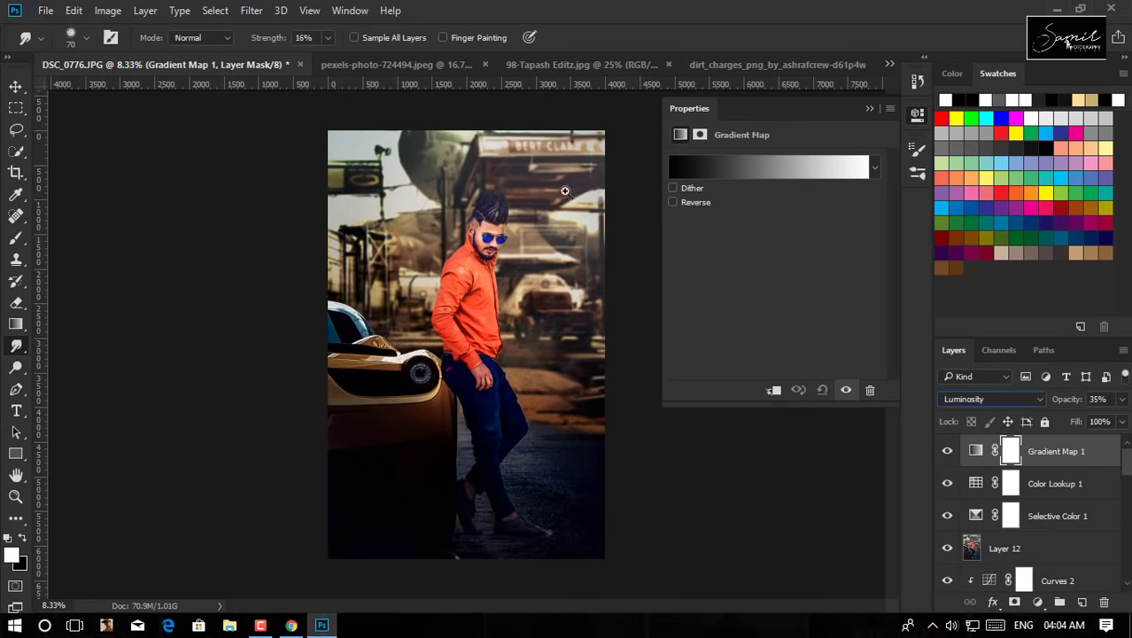
scroll(564, 191, up, 5)
scroll(564, 191, up, 1)
scroll(565, 191, down, 3)
scroll(564, 191, down, 2)
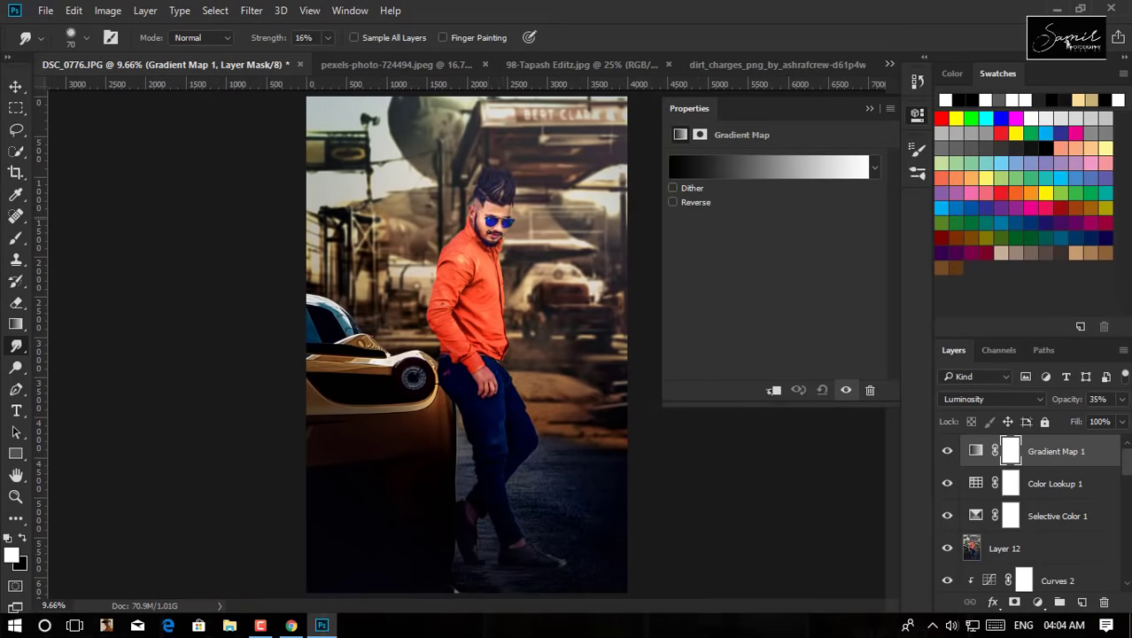
scroll(467, 343, down, 1)
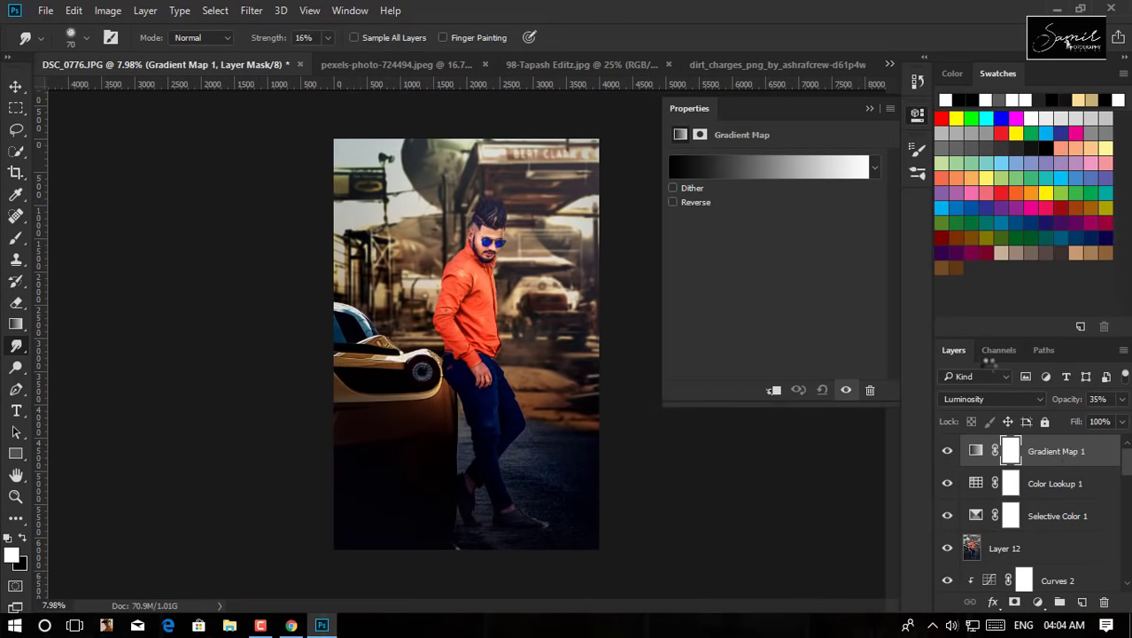
- Stamp all visible layers into a new Layer 13 and pick the noise-reduction filter
key(ctrl+shift+alt+e)
click(252, 10)
click(512, 286)
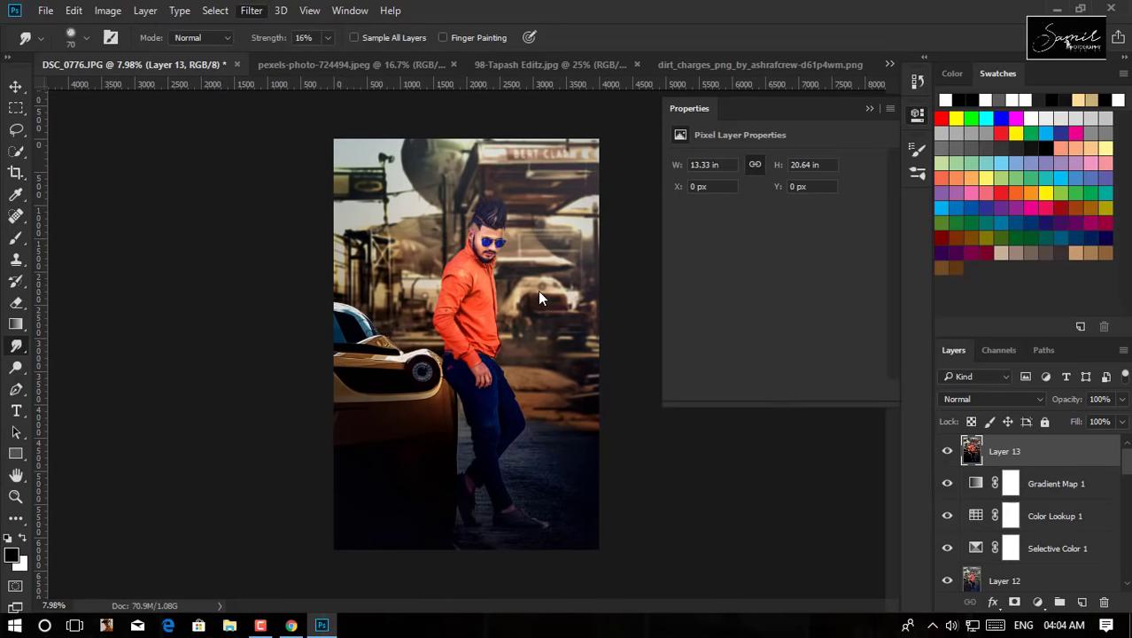
- Return to Photoshop and confirm GREYCstoration noise removal on Layer 13
click(322, 626)
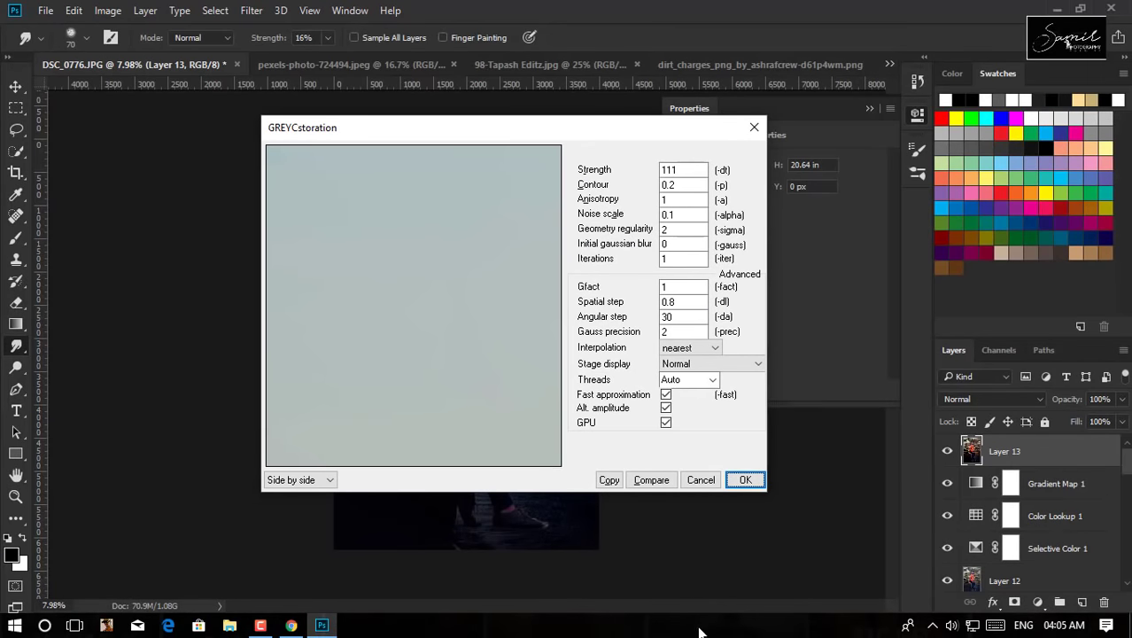
click(746, 476)
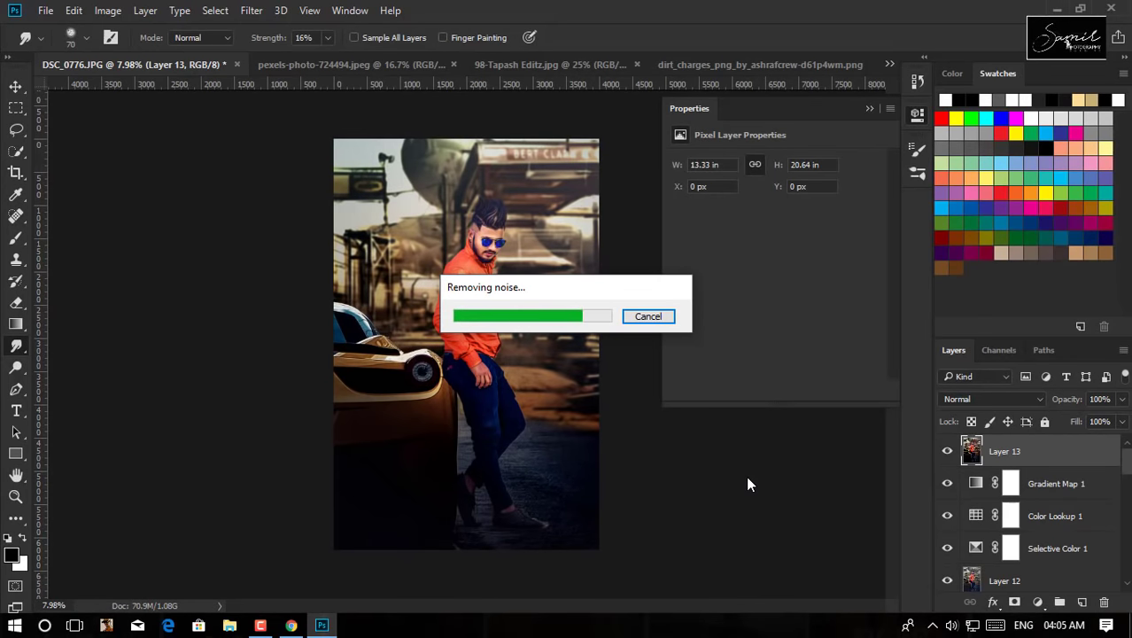
- Zoom in on the face, toggle Layer 13 for a before/after comparison, and add a white mask
key(ctrl+plus)
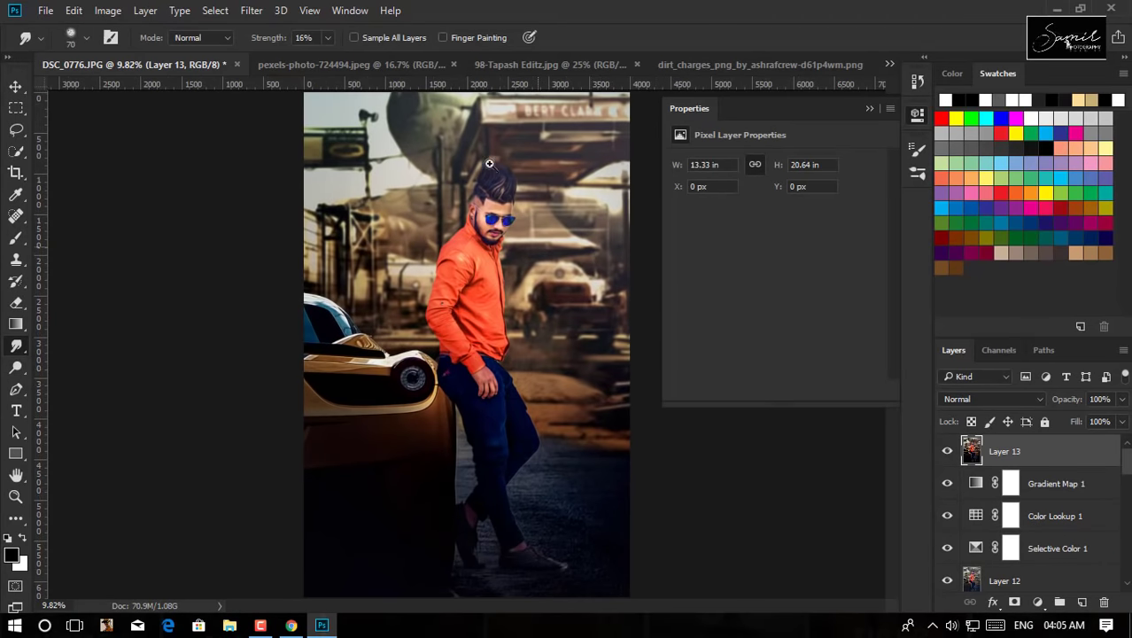
key(ctrl+plus)
scroll(496, 219, up, 1)
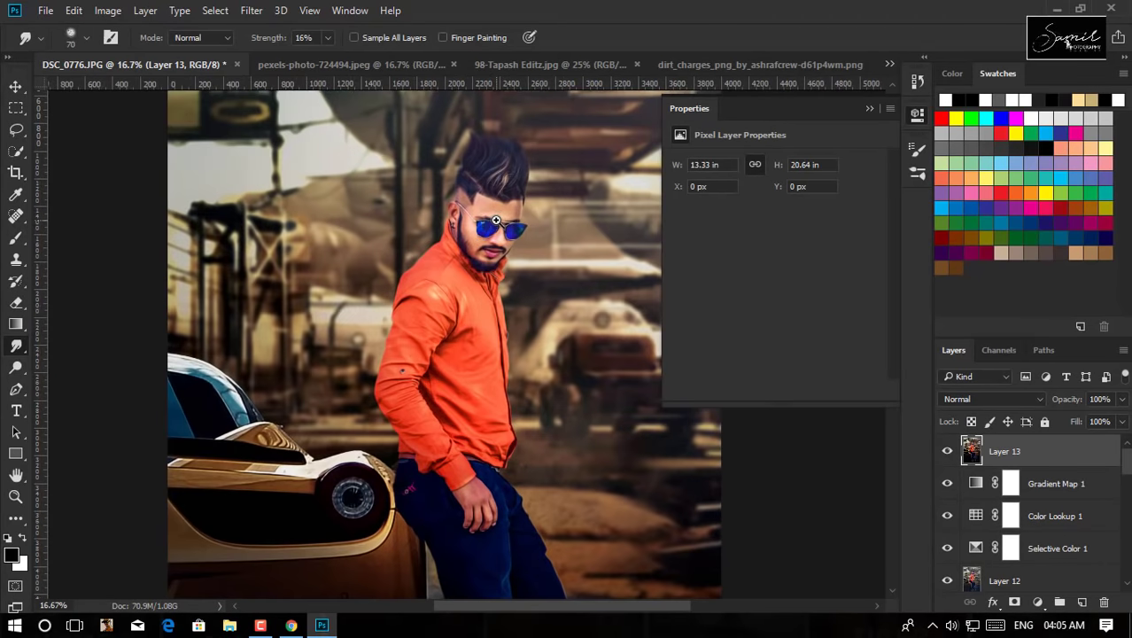
scroll(504, 198, up, 2)
scroll(505, 198, up, 1)
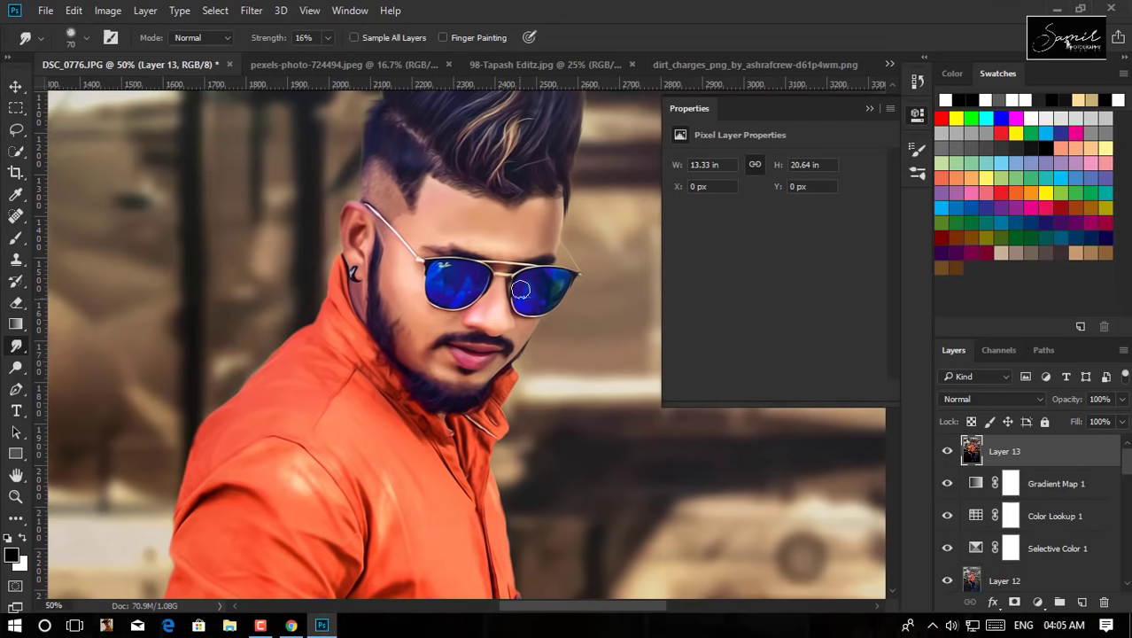
scroll(521, 290, up, 2)
click(947, 451)
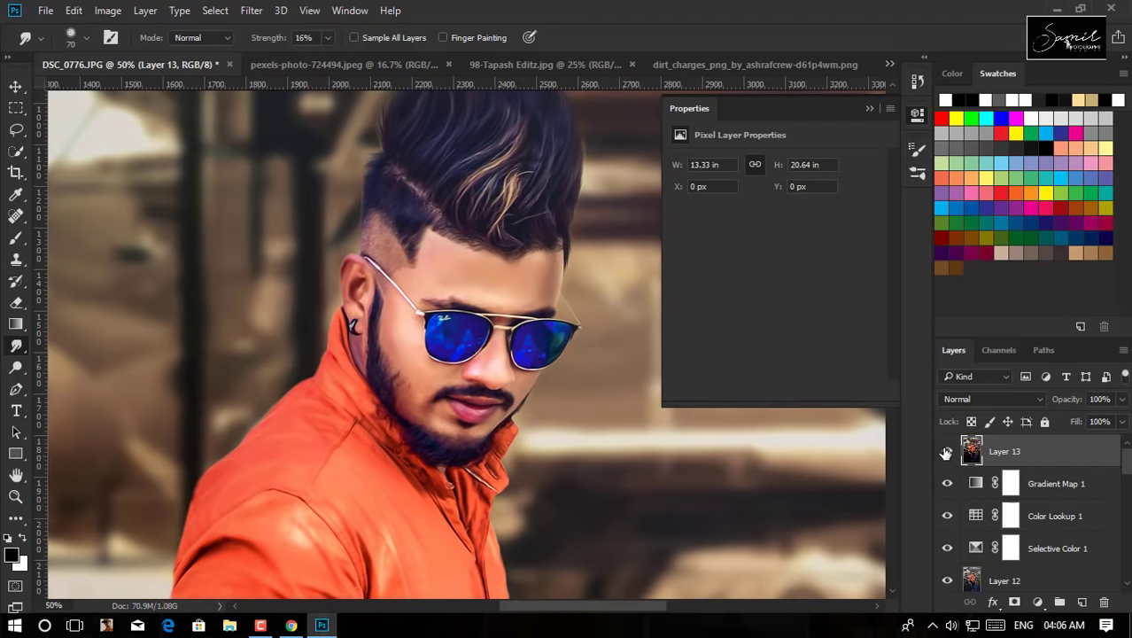
click(947, 452)
- Paint a few small black touches on Layer 13's mask with the Brush
click(1014, 602)
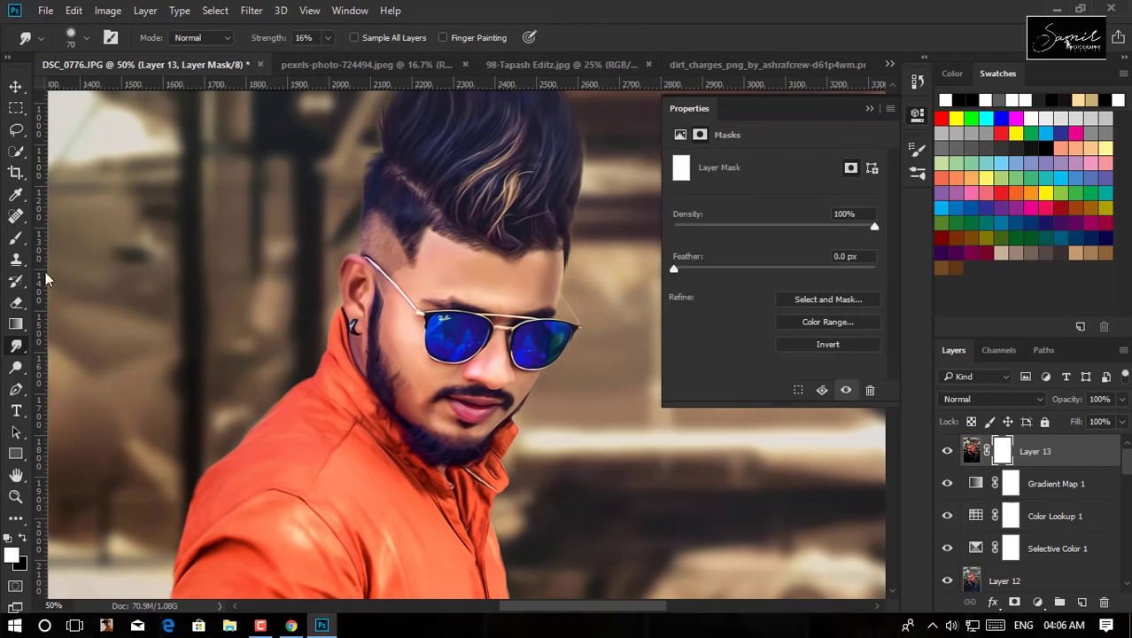
key(b)
key(x)
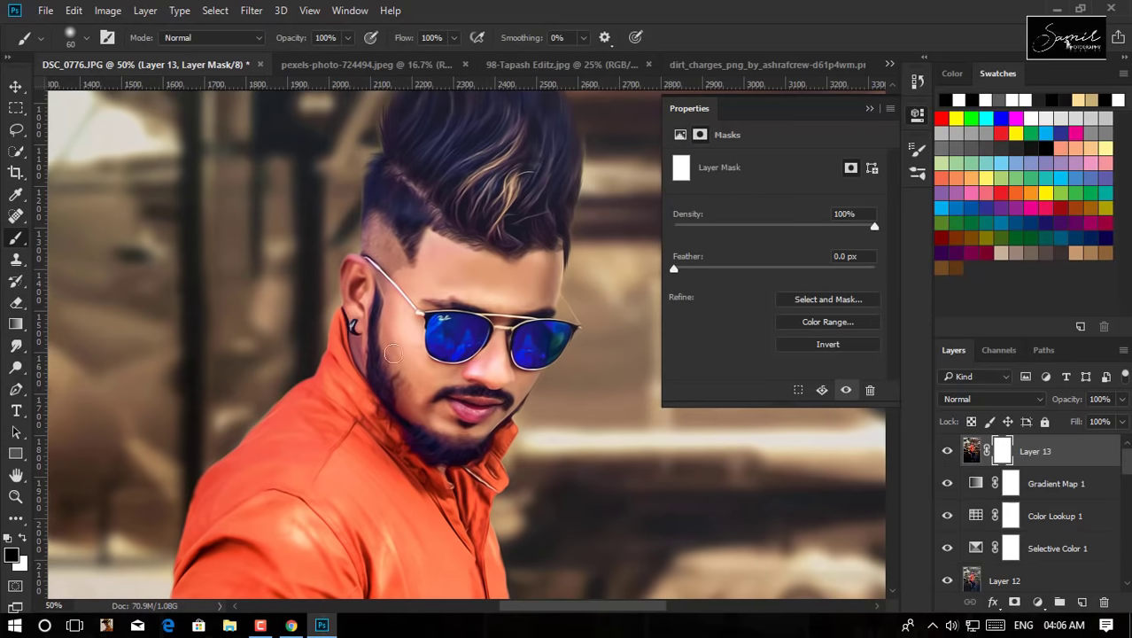
alt+scroll(422, 481, down, 3)
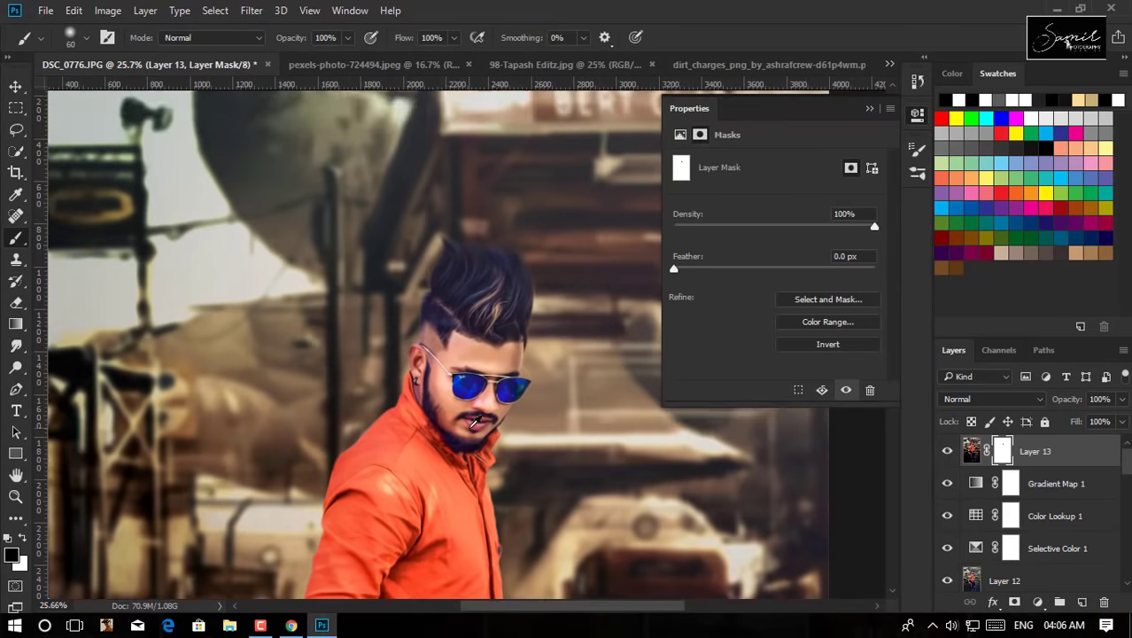
scroll(434, 501, down, 4)
scroll(445, 523, down, 2)
alt+scroll(467, 486, down, 5)
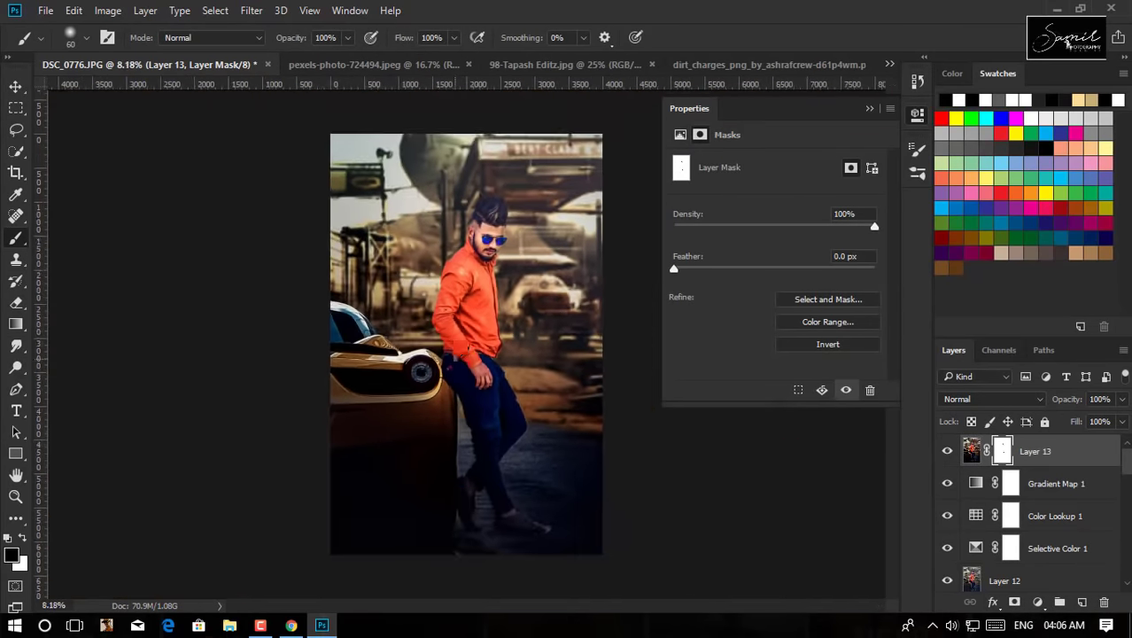
alt+scroll(449, 232, up, 2)
- Solo Layer 11 to inspect the face and hand, then restore all layers' visibility
click(947, 451)
scroll(975, 514, down, 3)
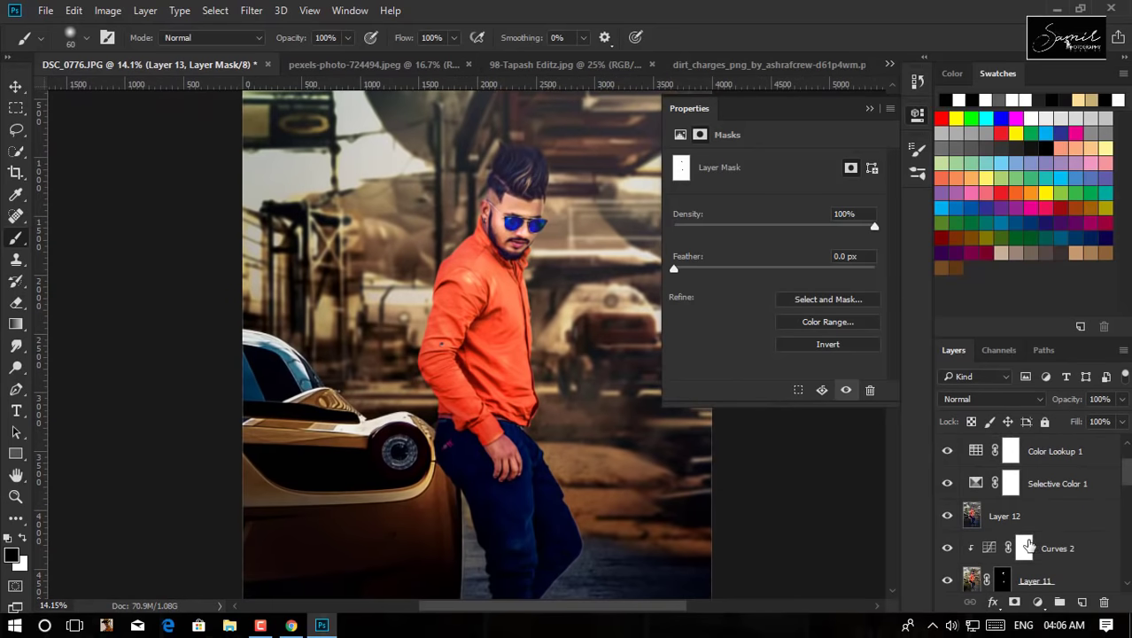
alt+click(949, 550)
click(949, 549)
click(949, 549)
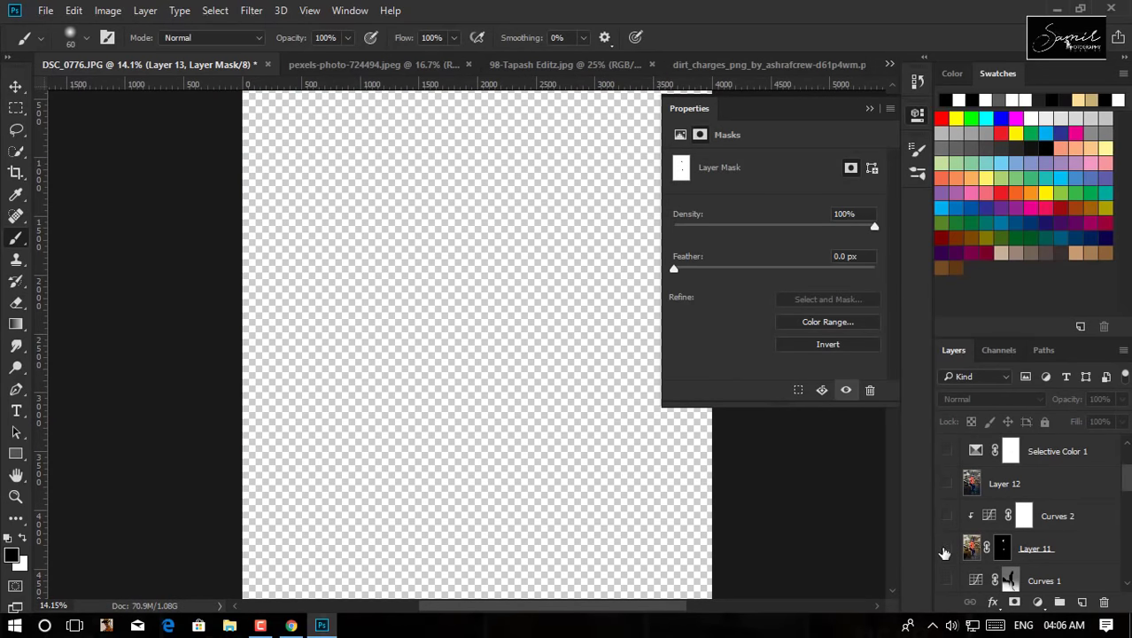
alt+click(949, 549)
scroll(966, 483, up, 3)
click(947, 451)
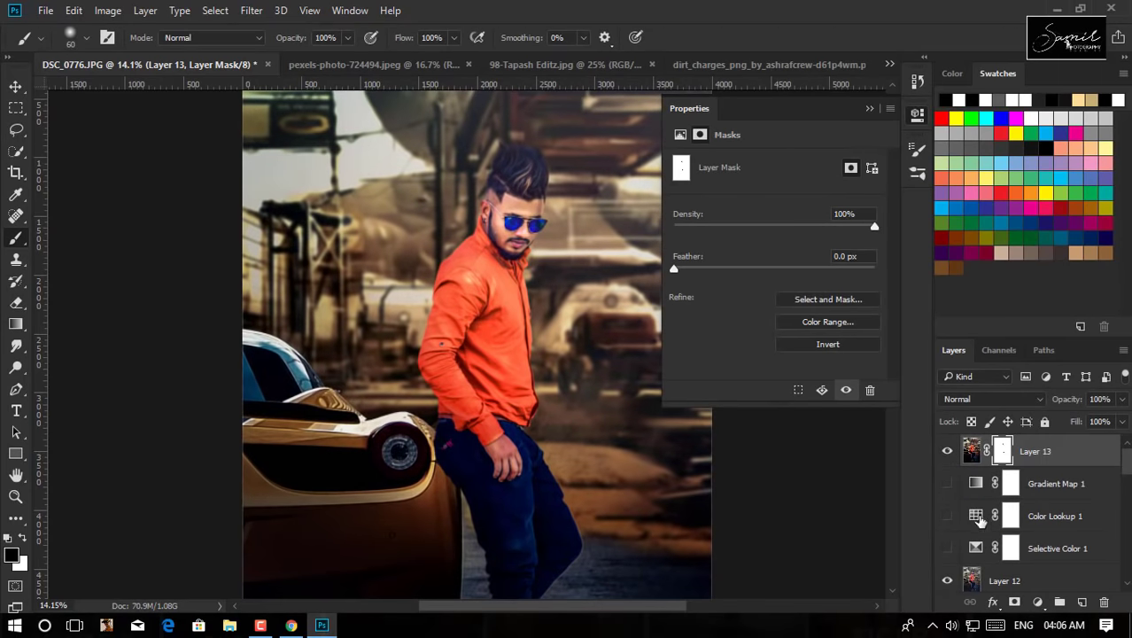
click(947, 548)
scroll(949, 549, down, 1)
scroll(984, 552, down, 2)
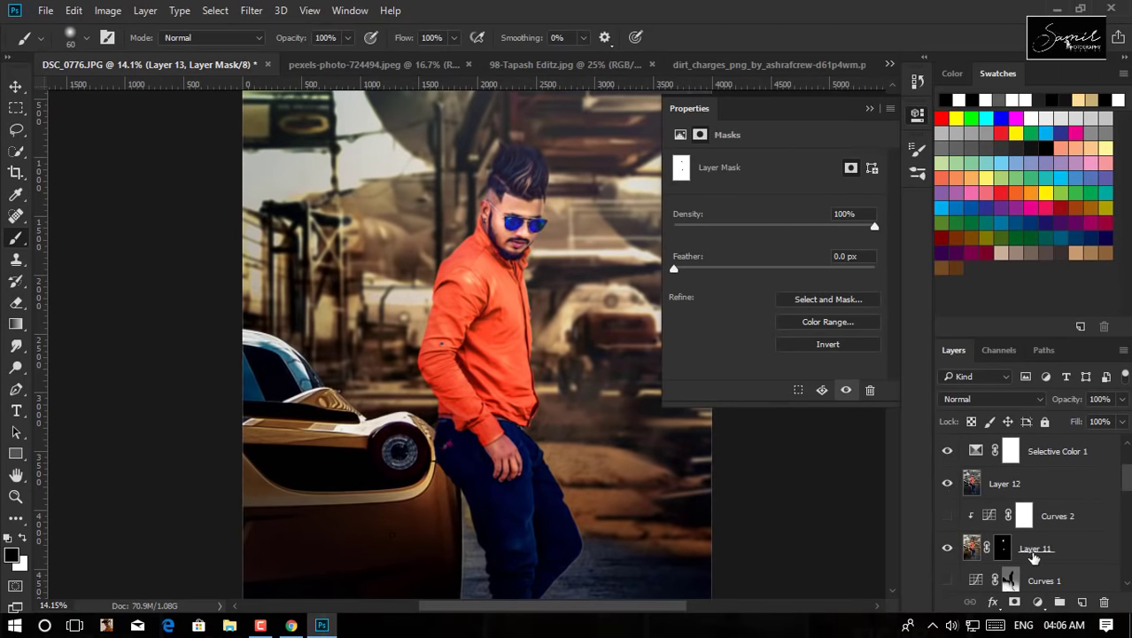
click(1053, 519)
- Preview Curves 2 alone and bring it to the top of the stack above Layer 13
scroll(1019, 532, up, 2)
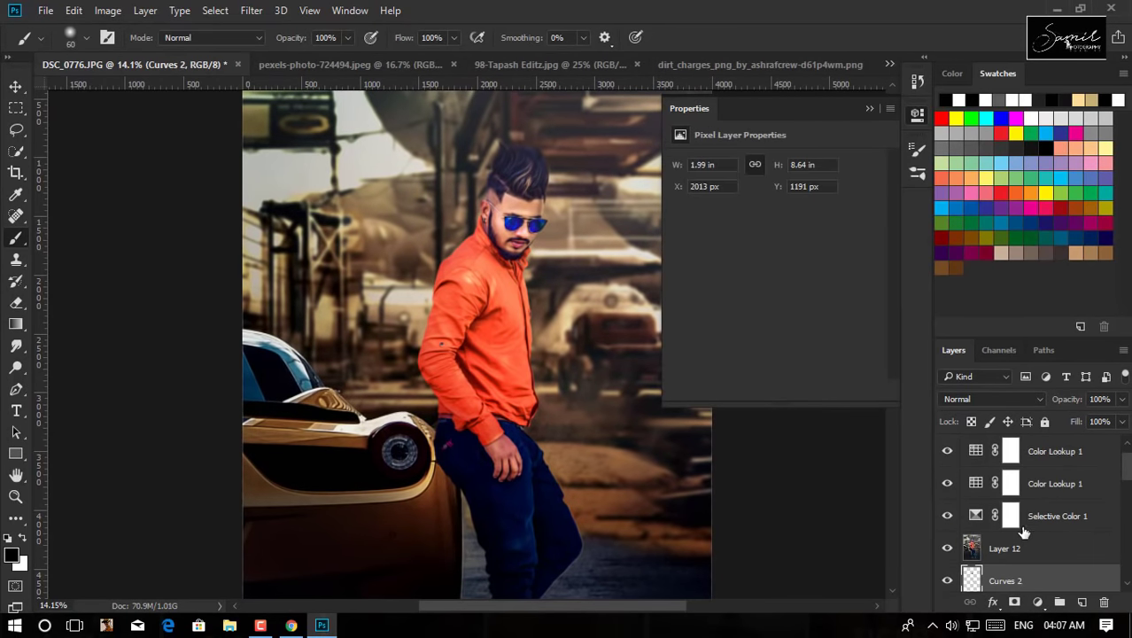
scroll(1002, 496, up, 1)
scroll(1010, 496, down, 1)
scroll(974, 549, down, 2)
alt+click(947, 515)
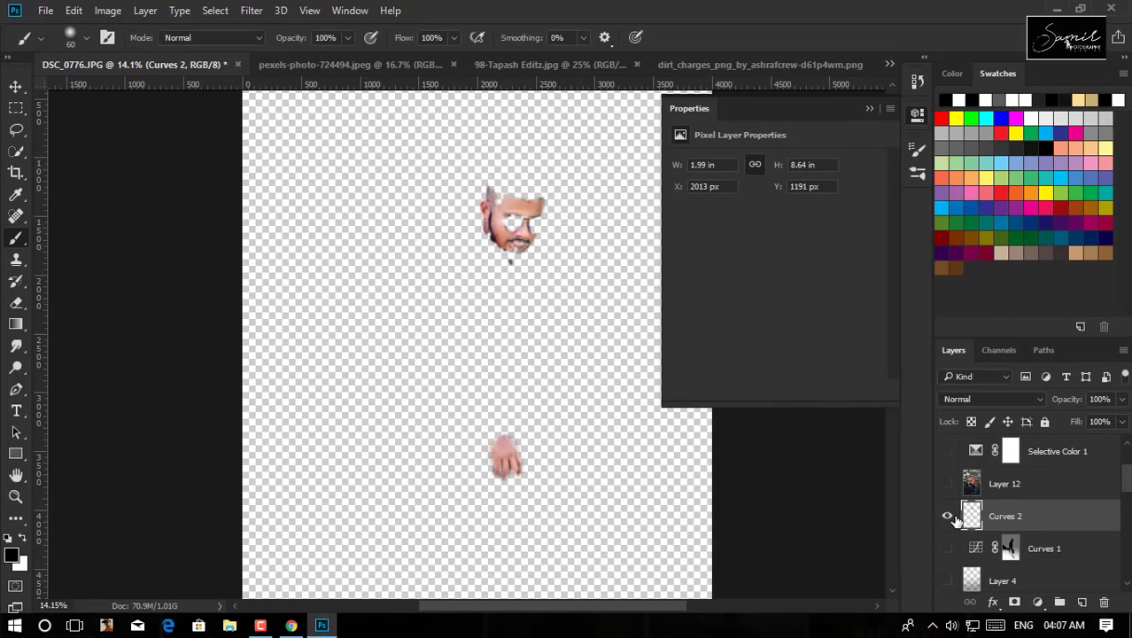
key(ctrl+shift+bracketright)
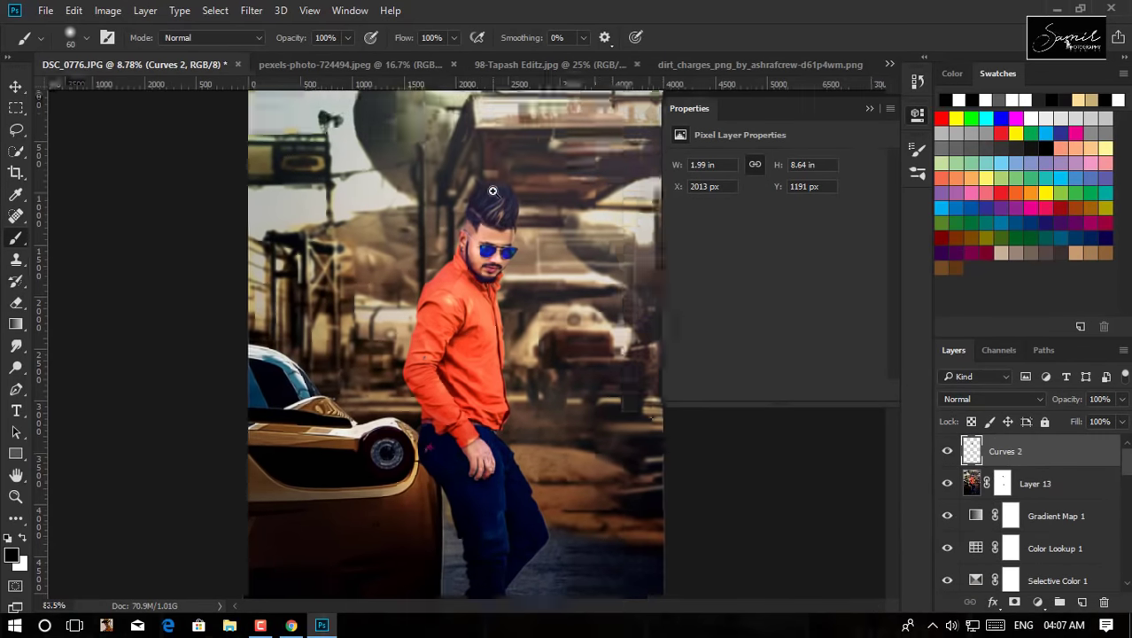
scroll(754, 417, up, 1)
scroll(911, 429, up, 2)
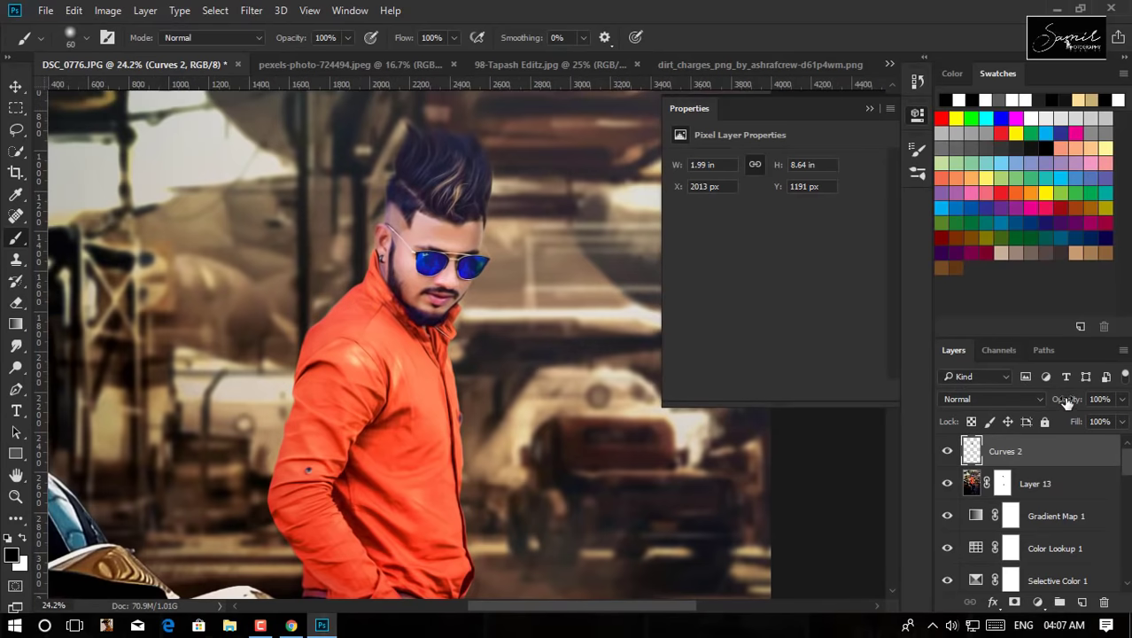
click(1015, 602)
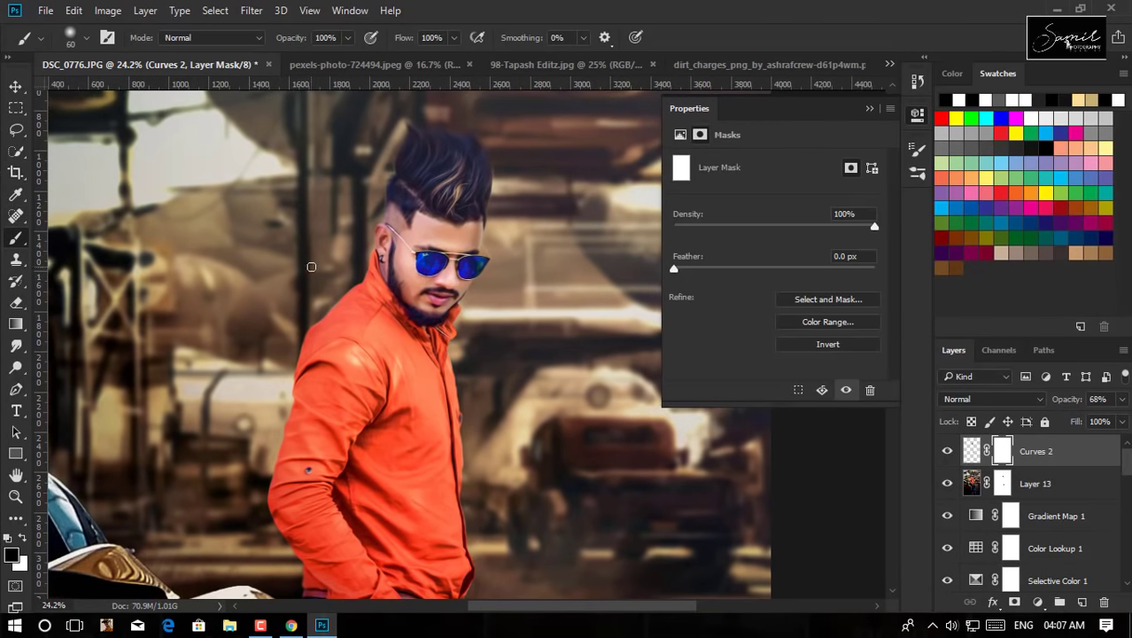
- Paint black on Curves 2's mask over the shoulder and hair, then stamp visible into Layer 14
drag(380, 265, 396, 314)
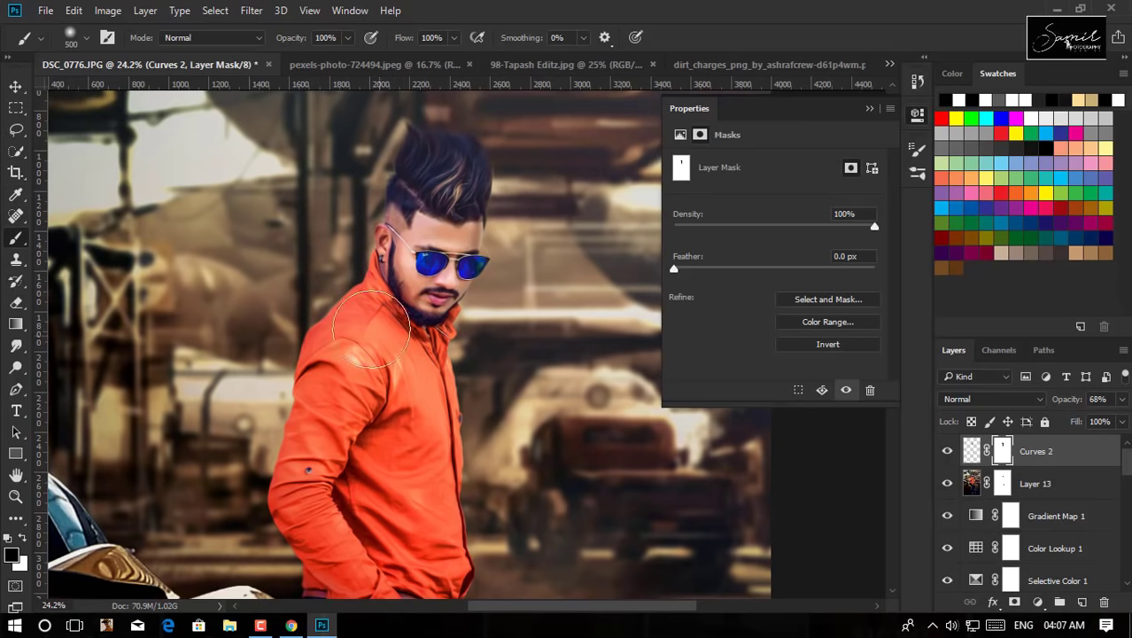
key(bracketright)
key(bracketright)
key(bracketright)
scroll(420, 332, down, 2)
scroll(447, 175, down, 1)
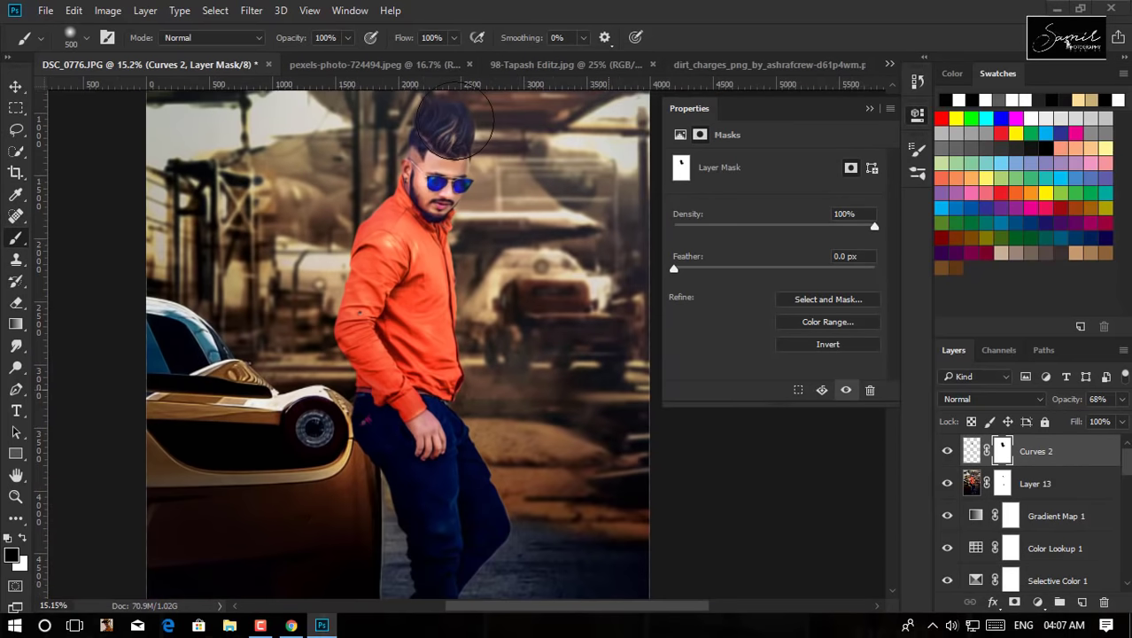
scroll(445, 154, up, 2)
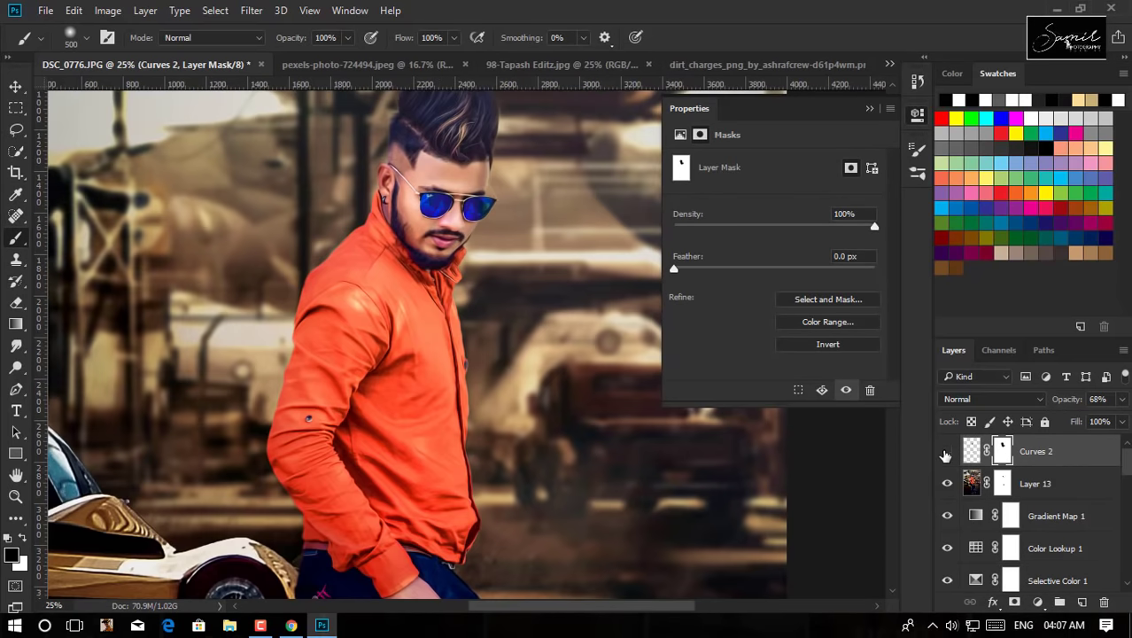
scroll(493, 434, down, 2)
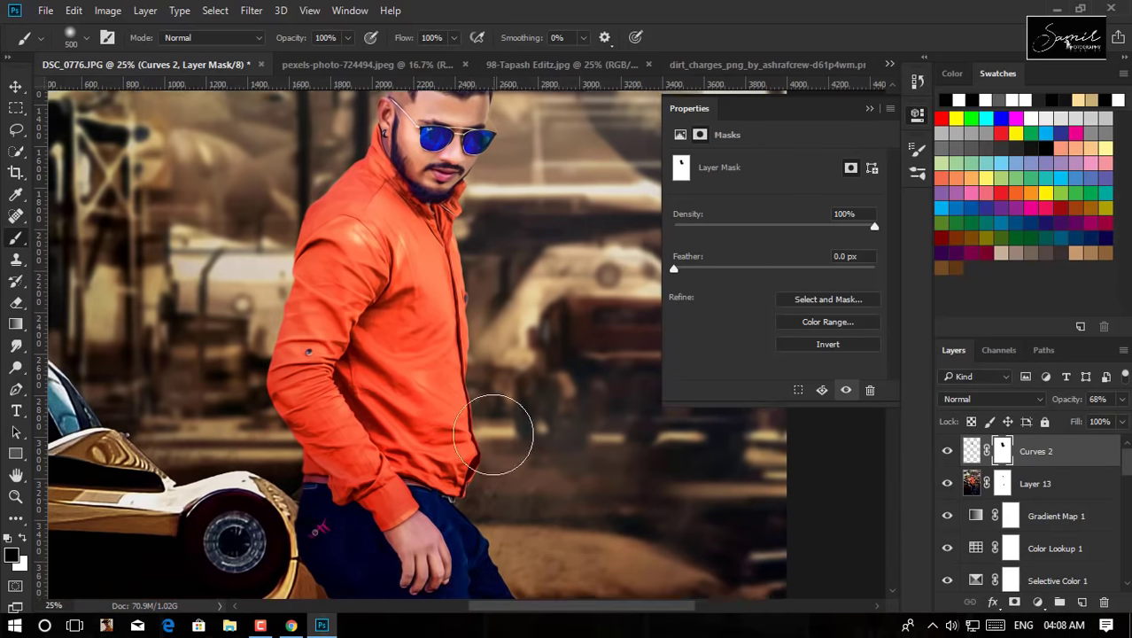
scroll(494, 434, down, 2)
scroll(497, 461, down, 4)
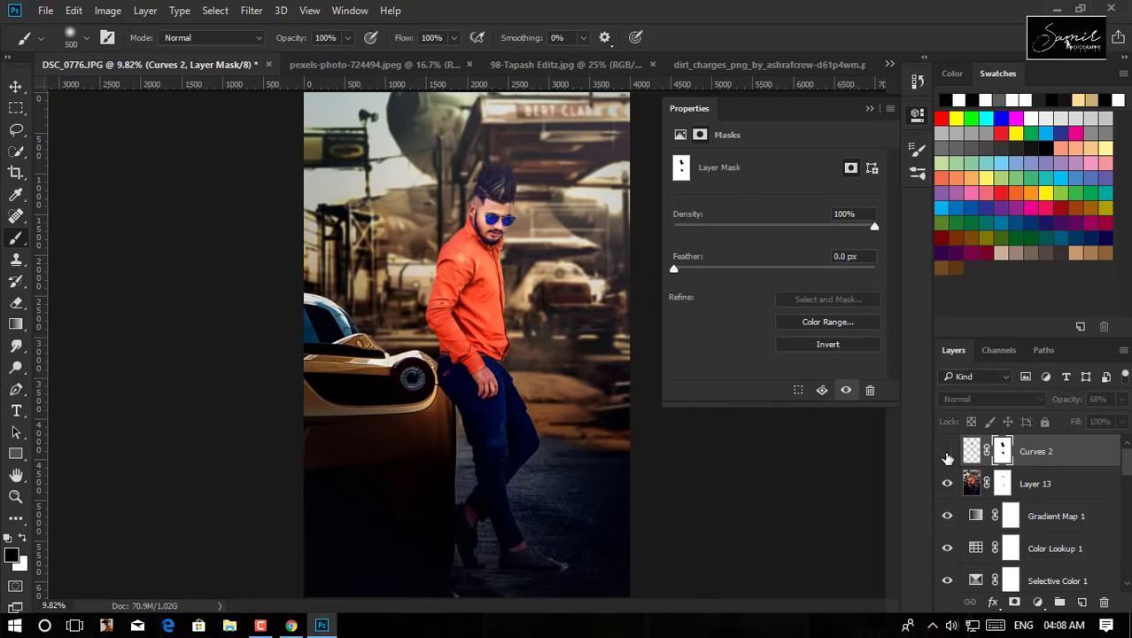
scroll(537, 359, down, 1)
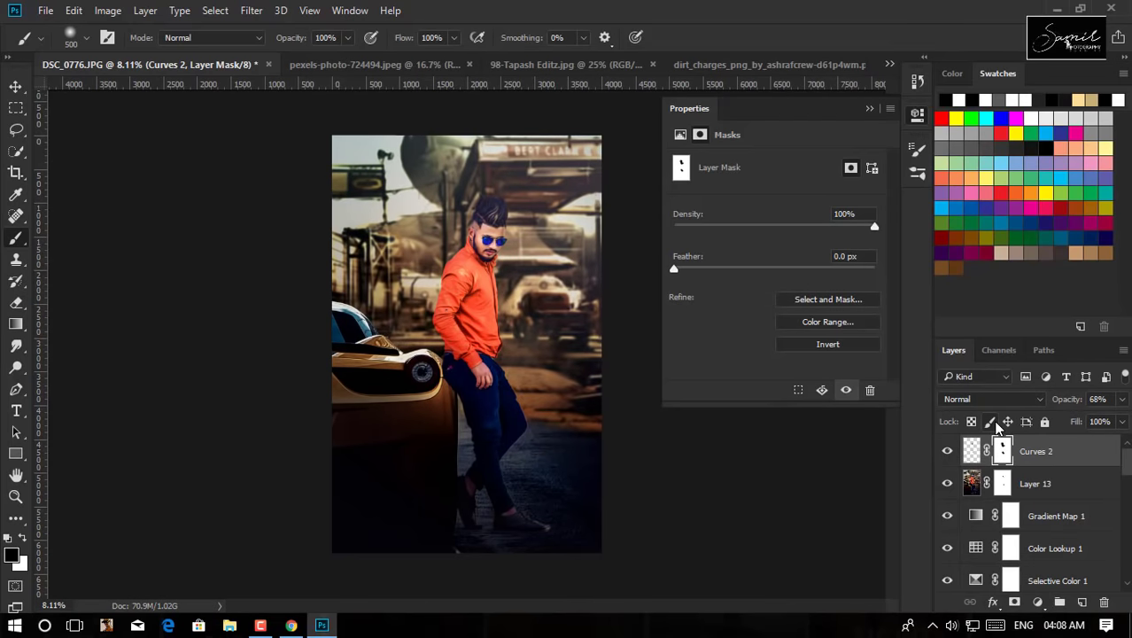
key(ctrl+shift+alt+e)
- Delete the old layers beneath Layer 14, leaving only it above the Background
scroll(1021, 517, down, 5)
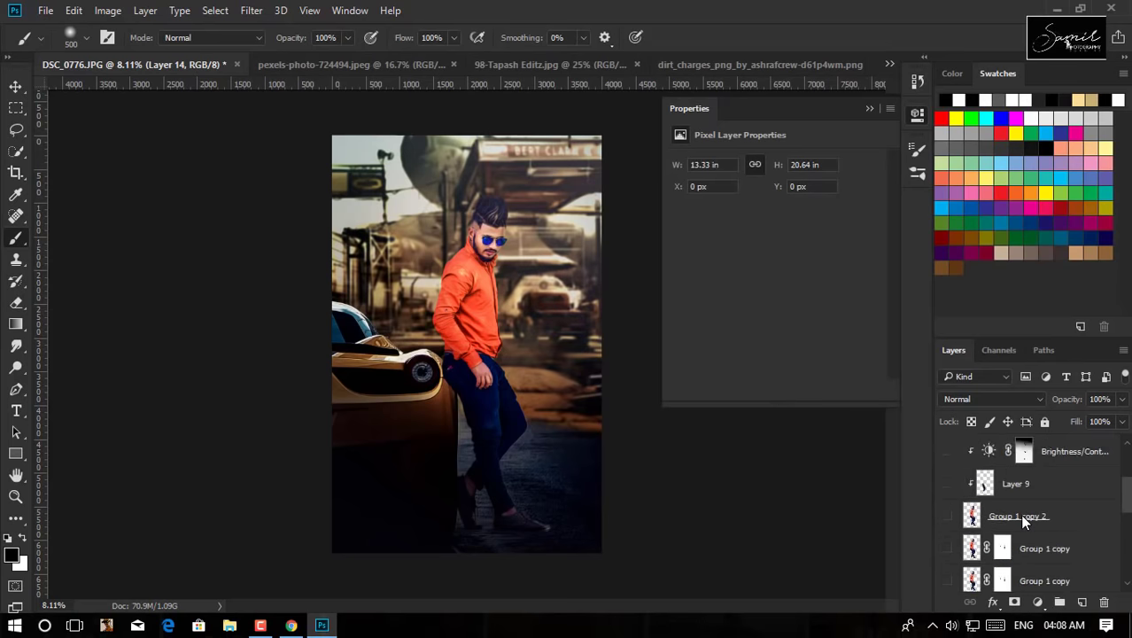
scroll(1020, 514, up, 1)
scroll(1015, 510, up, 2)
scroll(1000, 501, up, 2)
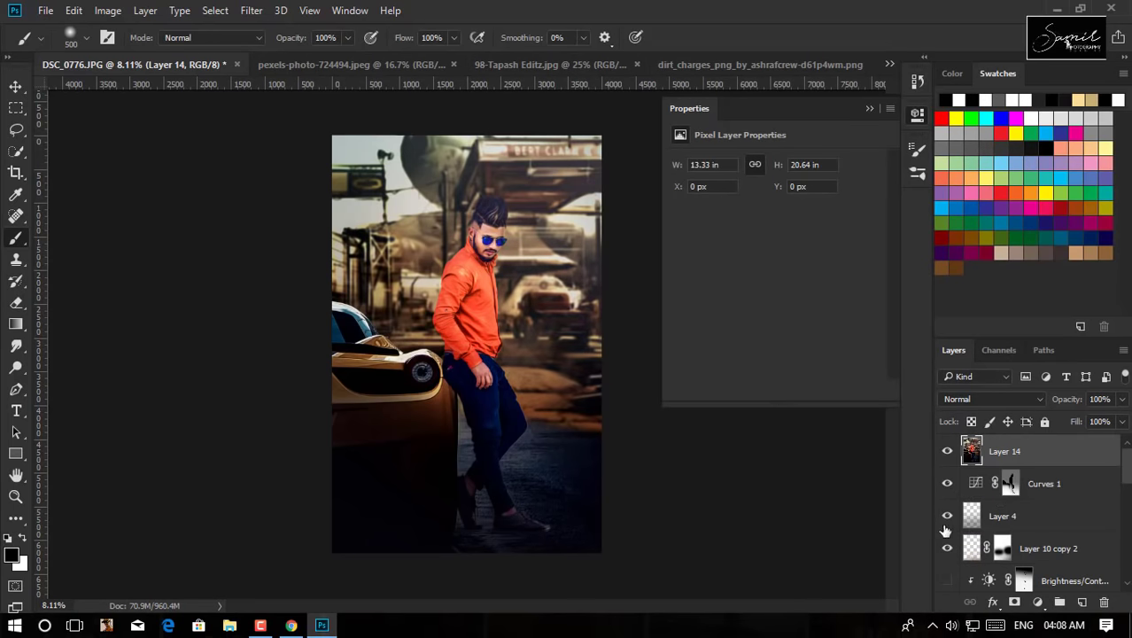
scroll(946, 530, down, 4)
scroll(968, 534, down, 2)
scroll(969, 537, down, 1)
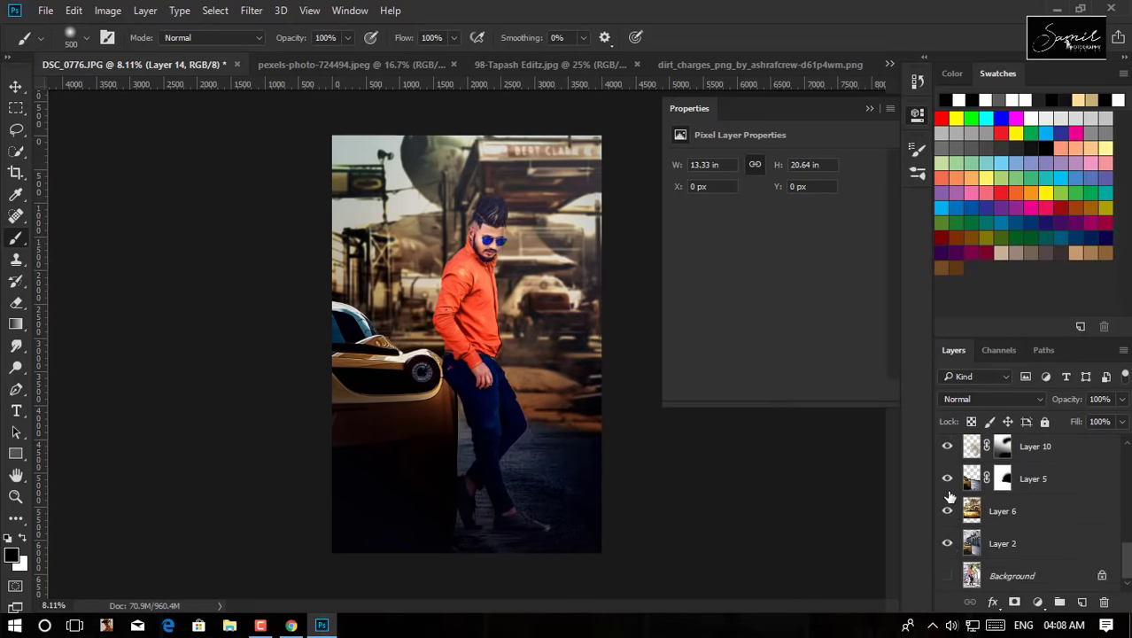
scroll(969, 537, down, 1)
scroll(953, 481, up, 2)
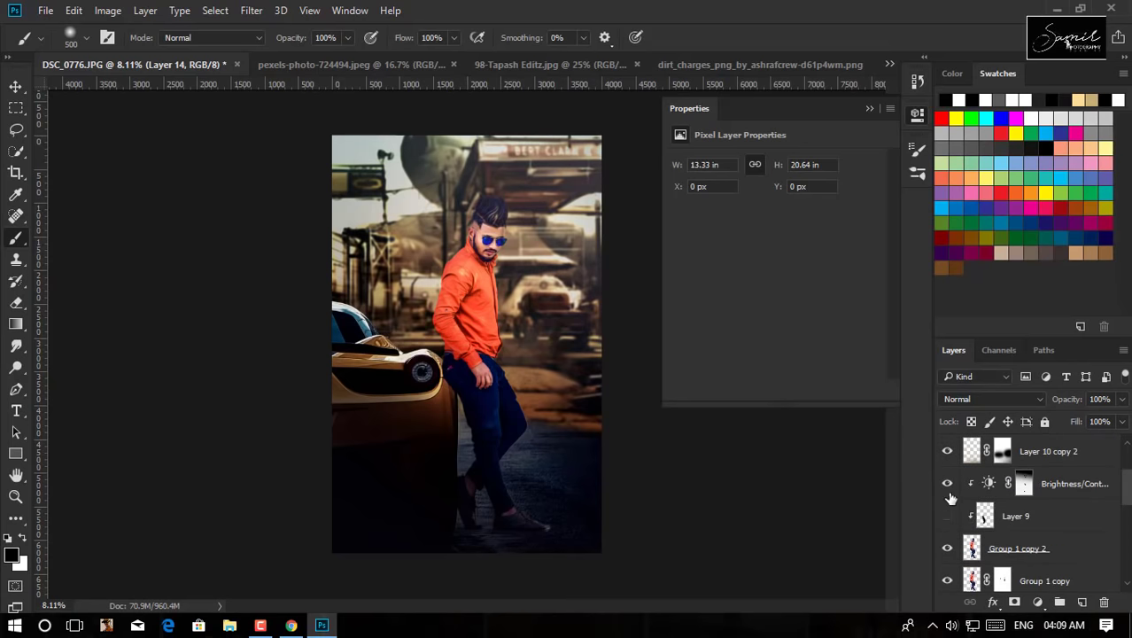
right_click(956, 499)
click(592, 490)
click(947, 451)
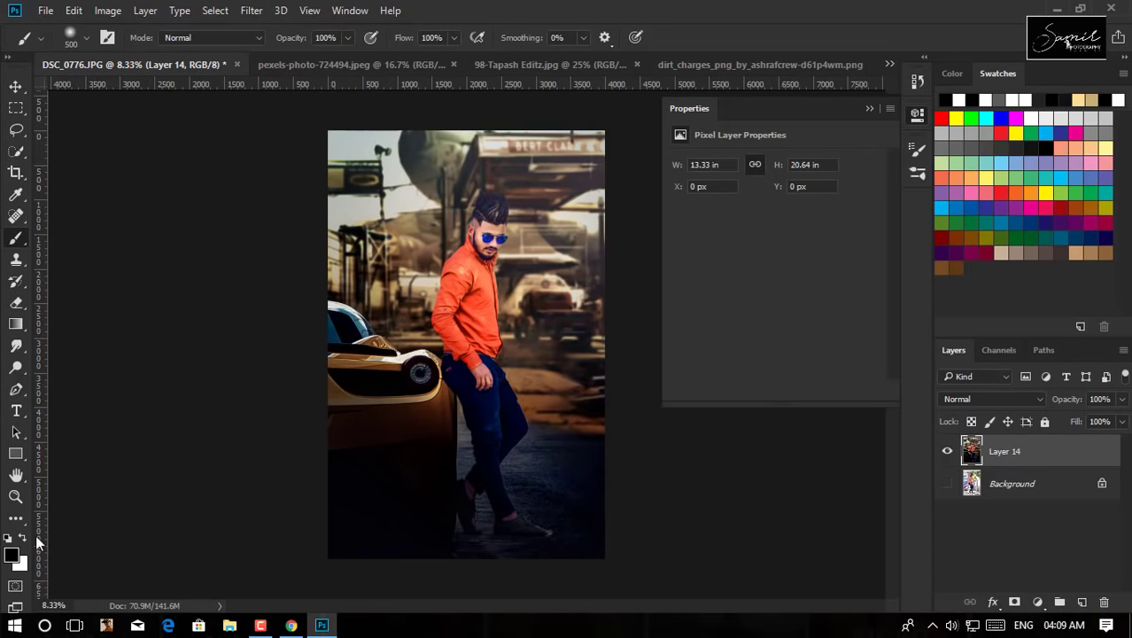
- Paint a white upper-left glow on a new layer, enlarge it, set 75% opacity, and crop to the canvas
key(x)
click(1082, 602)
key(bracketright)
key(bracketright)
key(bracketright)
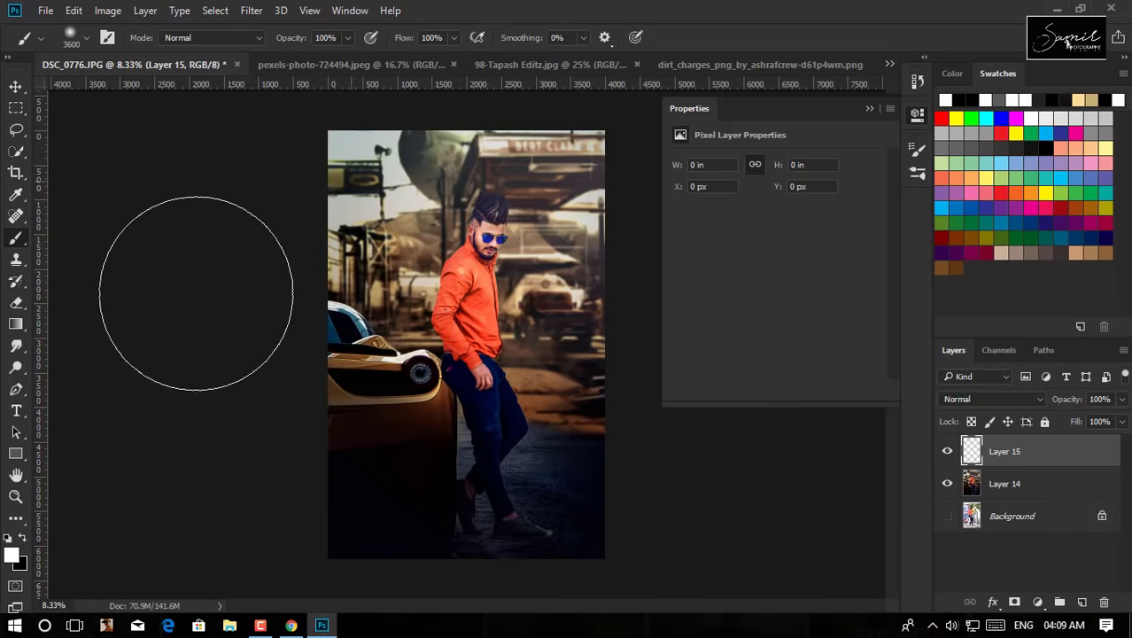
drag(457, 286, 355, 181)
key(v)
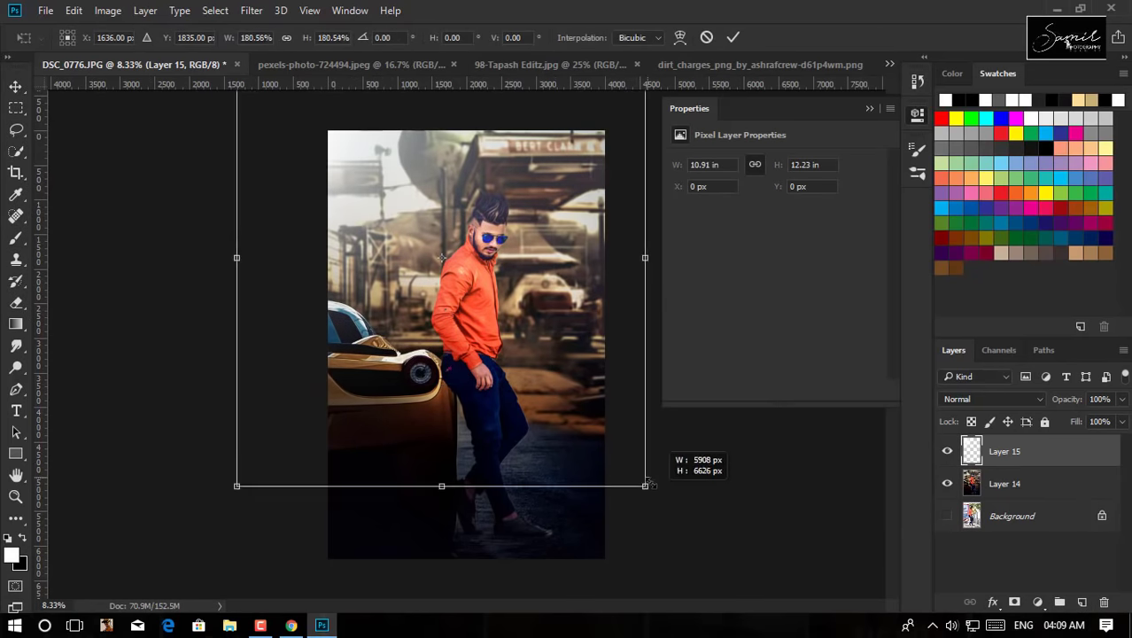
drag(554, 383, 711, 559)
mouse_move(430, 235)
mouse_down()
mouse_move(433, 272)
mouse_move(457, 277)
mouse_move(353, 498)
mouse_move(381, 328)
mouse_move(421, 315)
mouse_move(443, 279)
mouse_up()
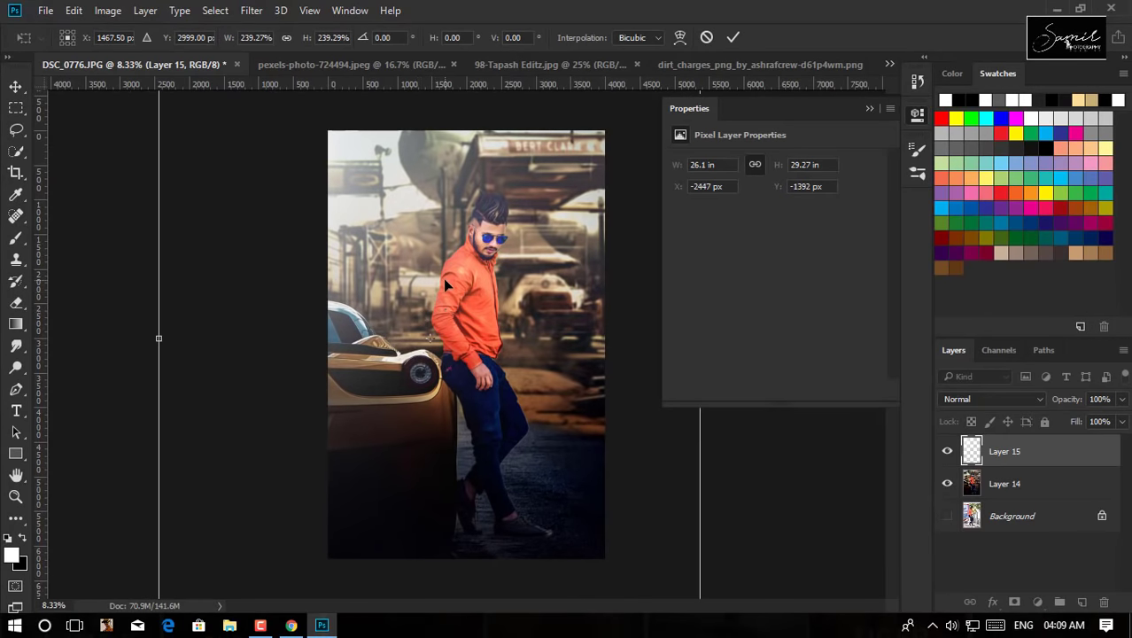
key(Return)
click(947, 451)
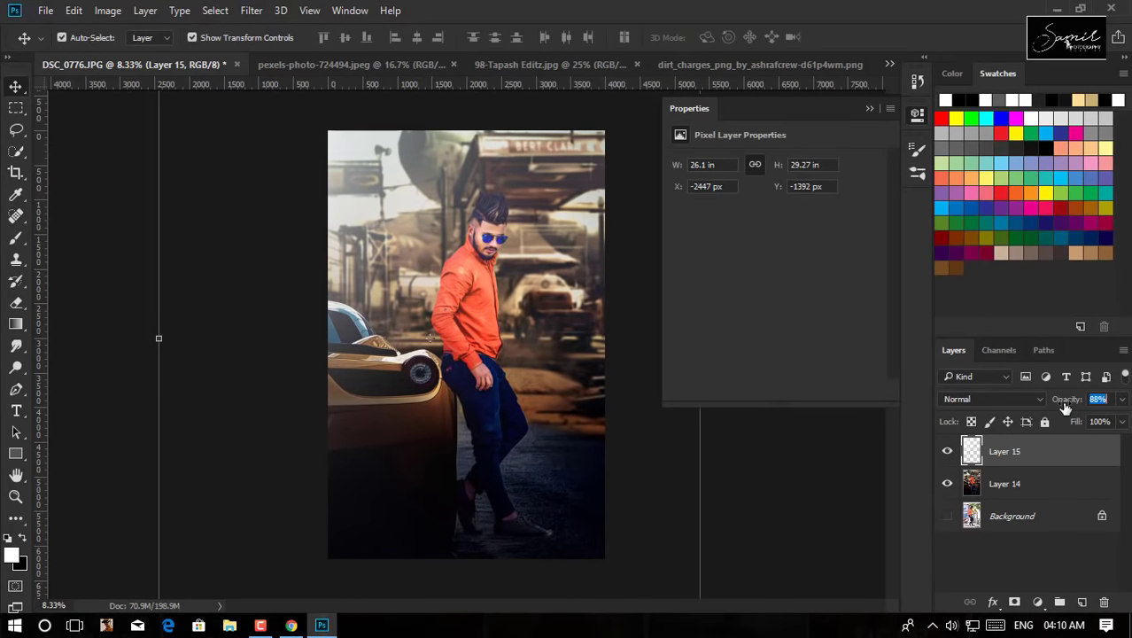
key(c)
click(841, 39)
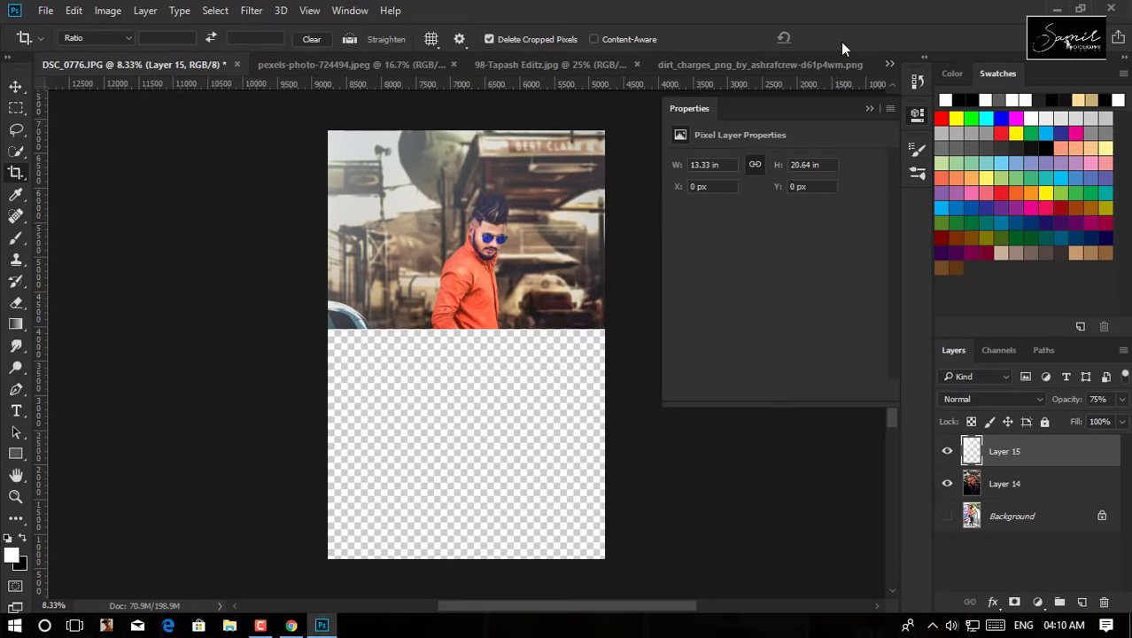
- Compare the poster without the glow, then close the pexels, dirt charges and 98-Tapash documents
click(947, 451)
click(947, 451)
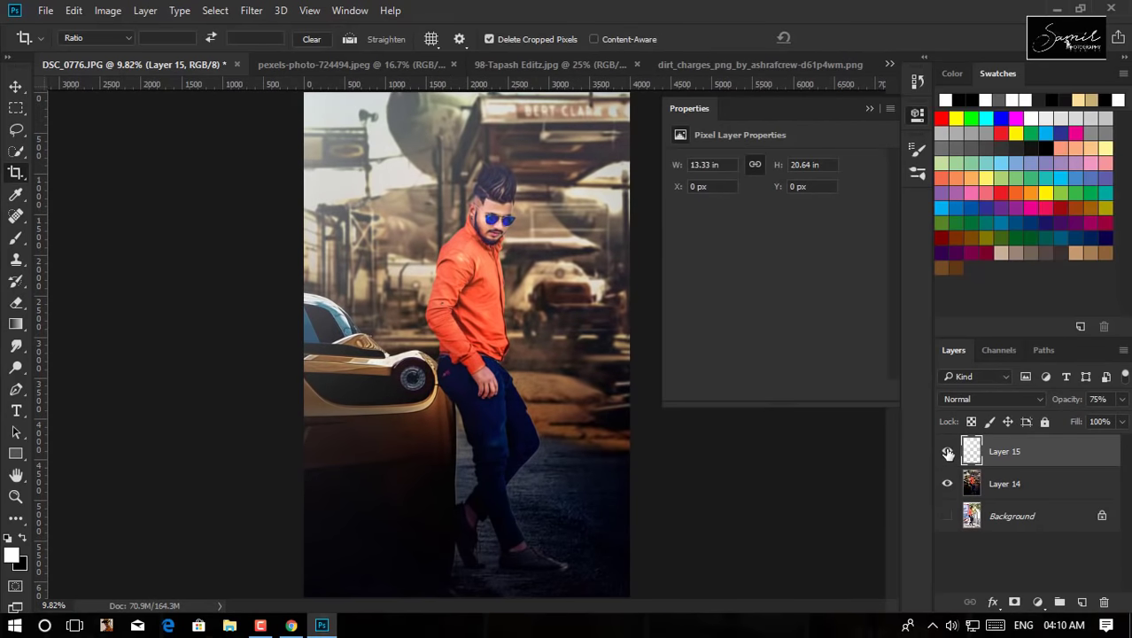
click(949, 518)
click(949, 518)
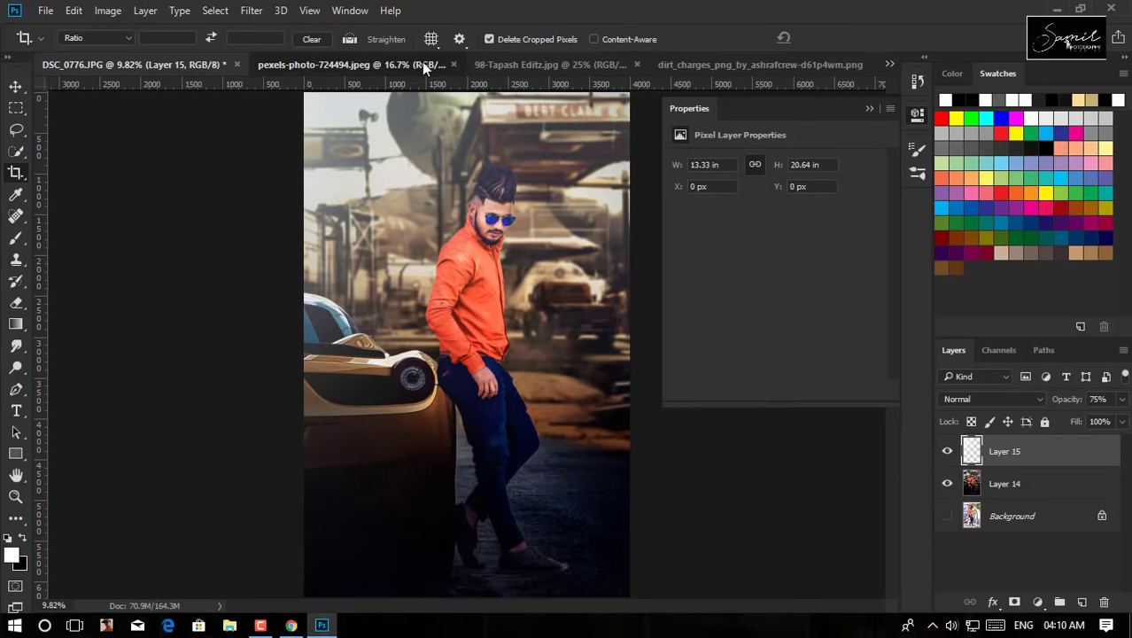
click(455, 64)
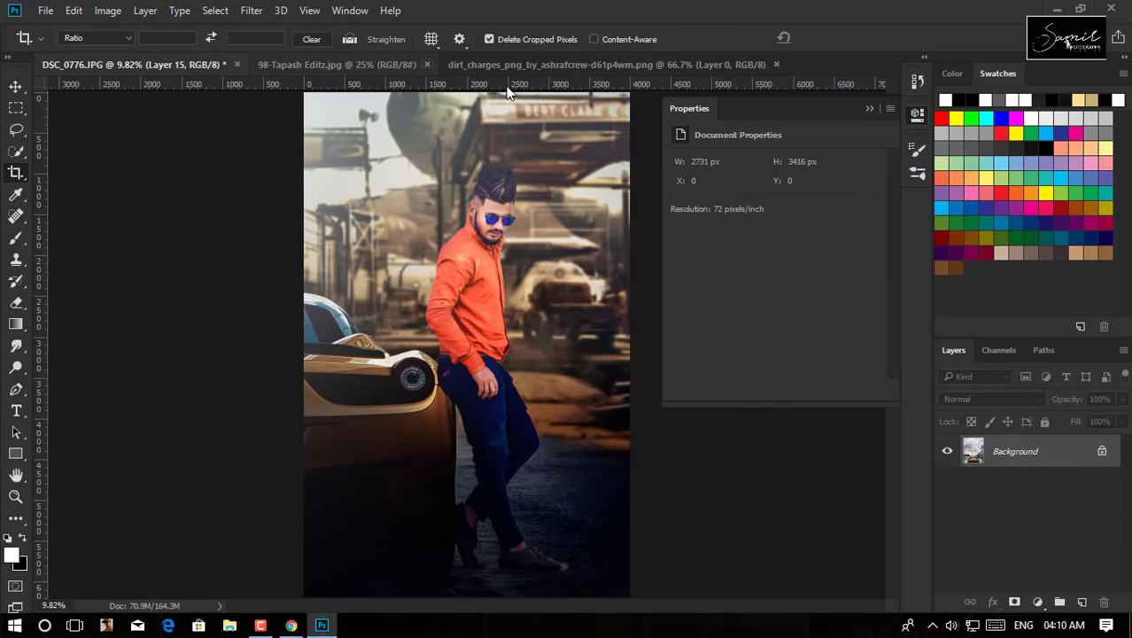
click(429, 64)
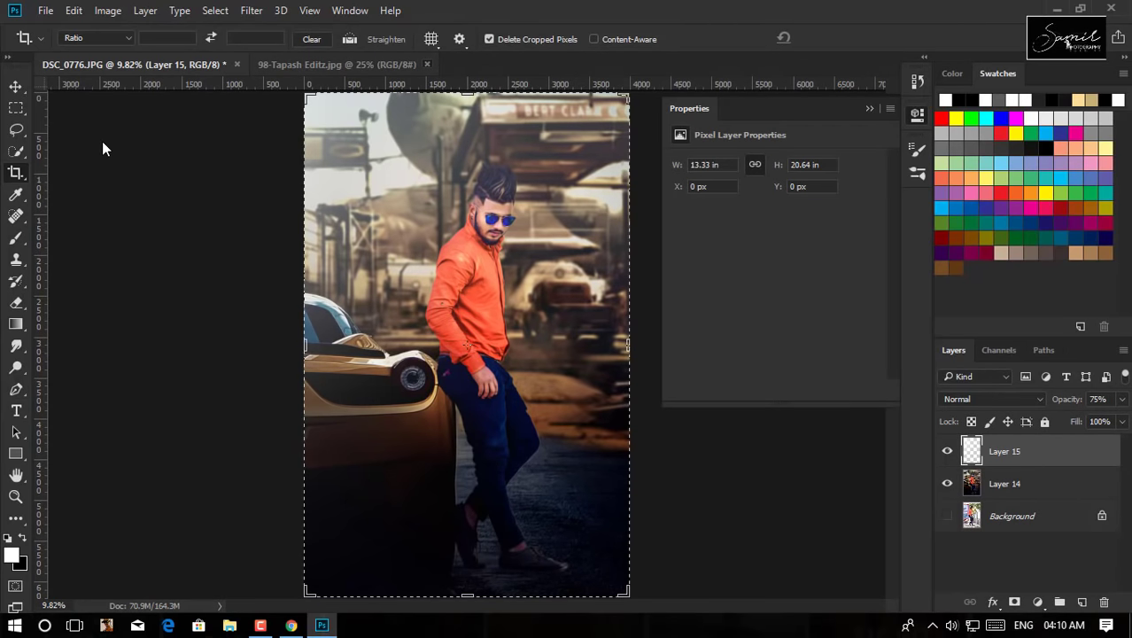
click(15, 86)
click(45, 10)
- Open LOGO version 0.2.psd from the logo folder
click(197, 131)
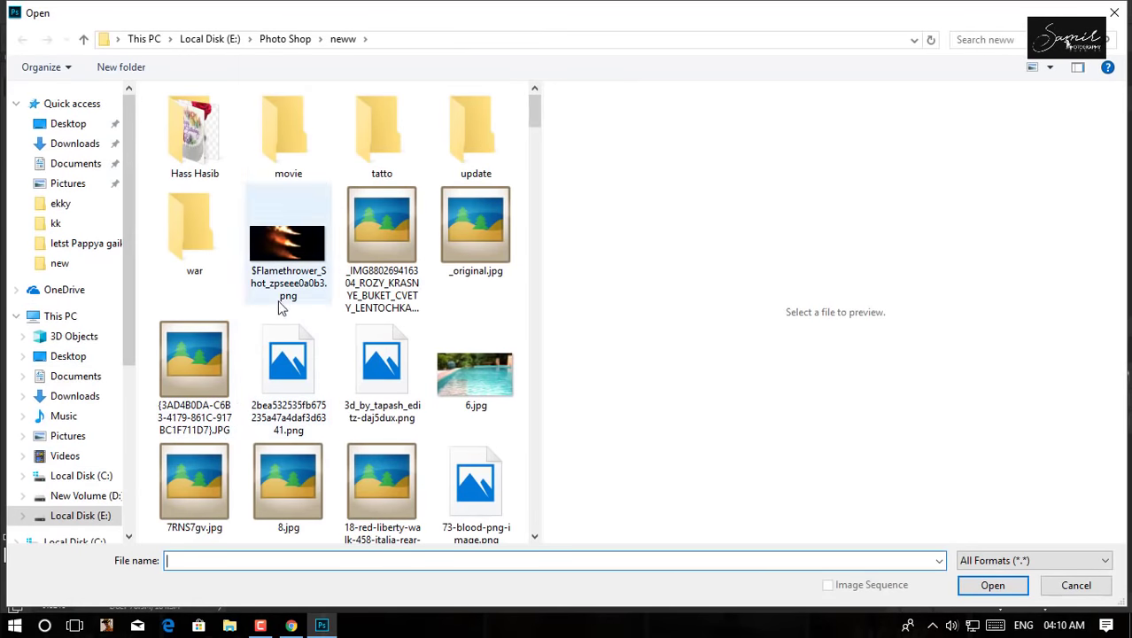
click(285, 39)
key(Escape)
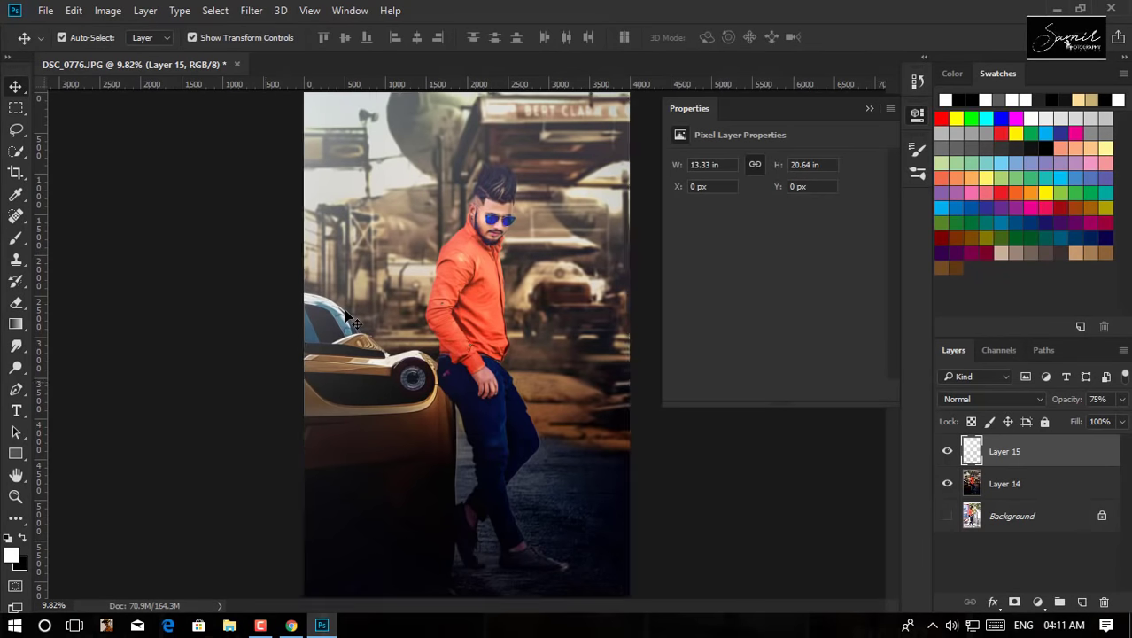
- Drag the signature logo layer into DSC_0776.JPG and position it near the top edge
drag(543, 238, 316, 122)
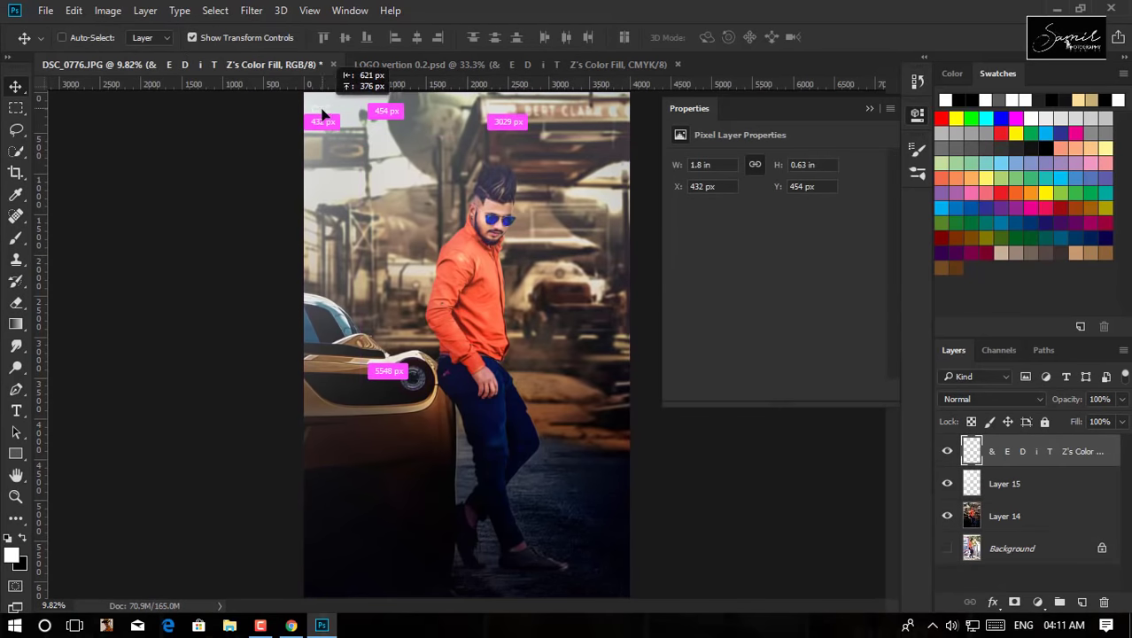
drag(316, 122, 620, 115)
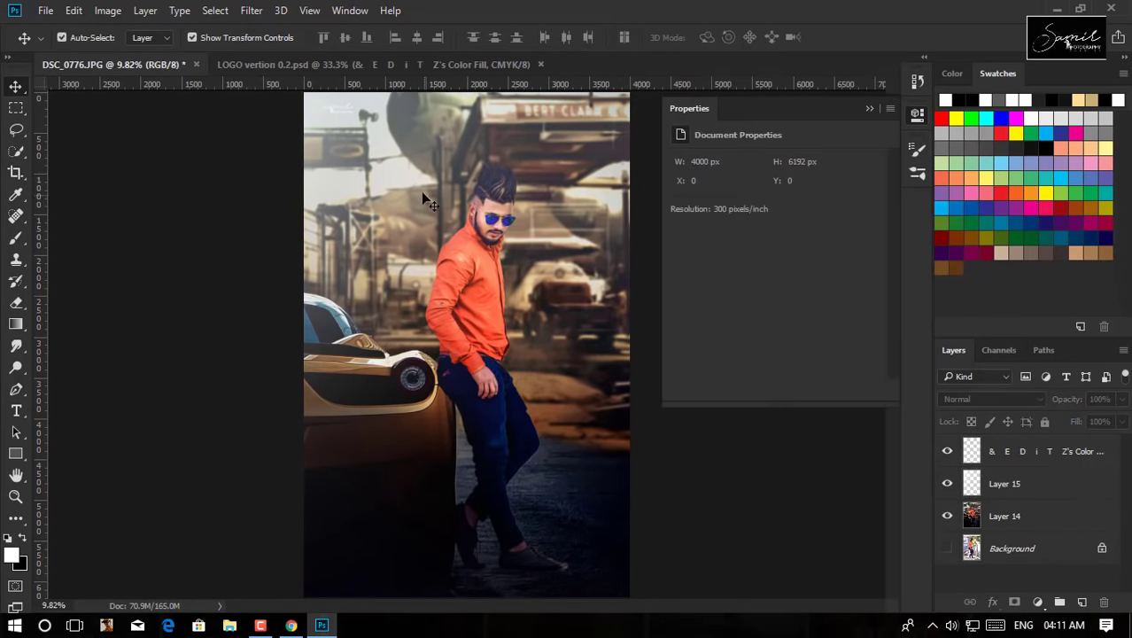
key(ctrl+minus)
click(391, 154)
drag(318, 198, 573, 200)
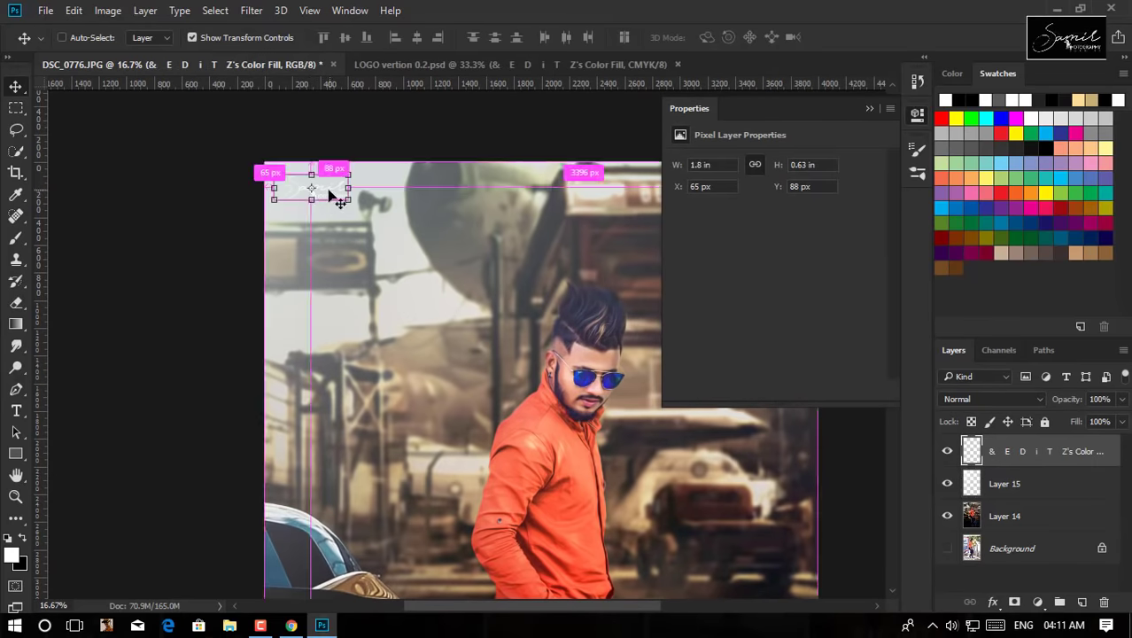
scroll(573, 200, down, 2)
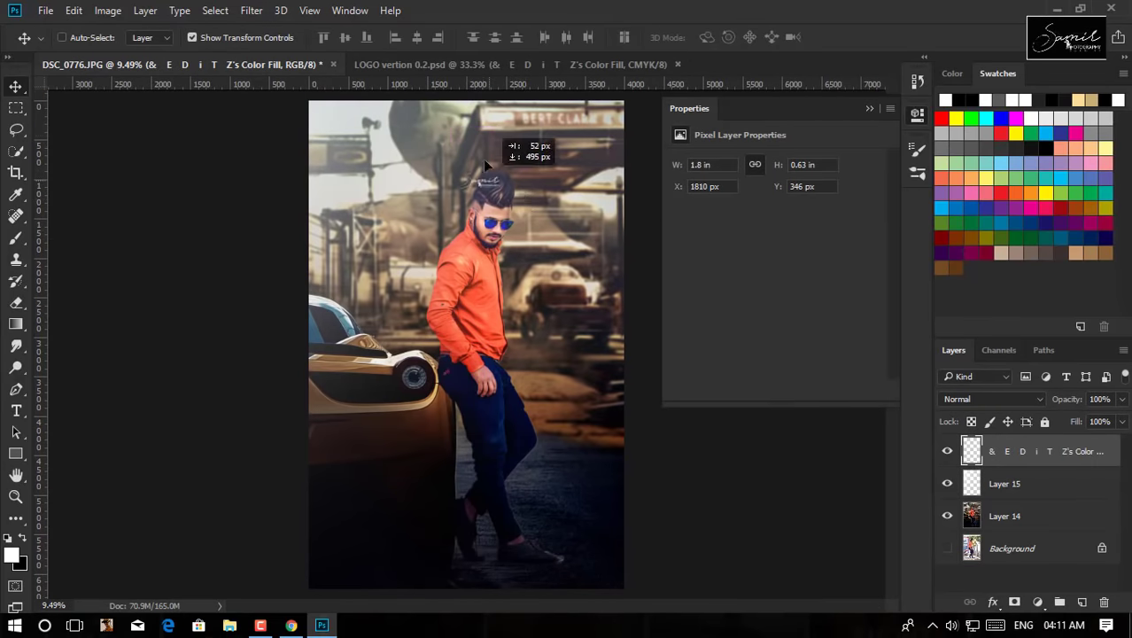
mouse_move(573, 200)
mouse_down()
mouse_move(377, 582)
mouse_move(348, 118)
mouse_up()
- Open the DSC_0490 credits image
click(45, 10)
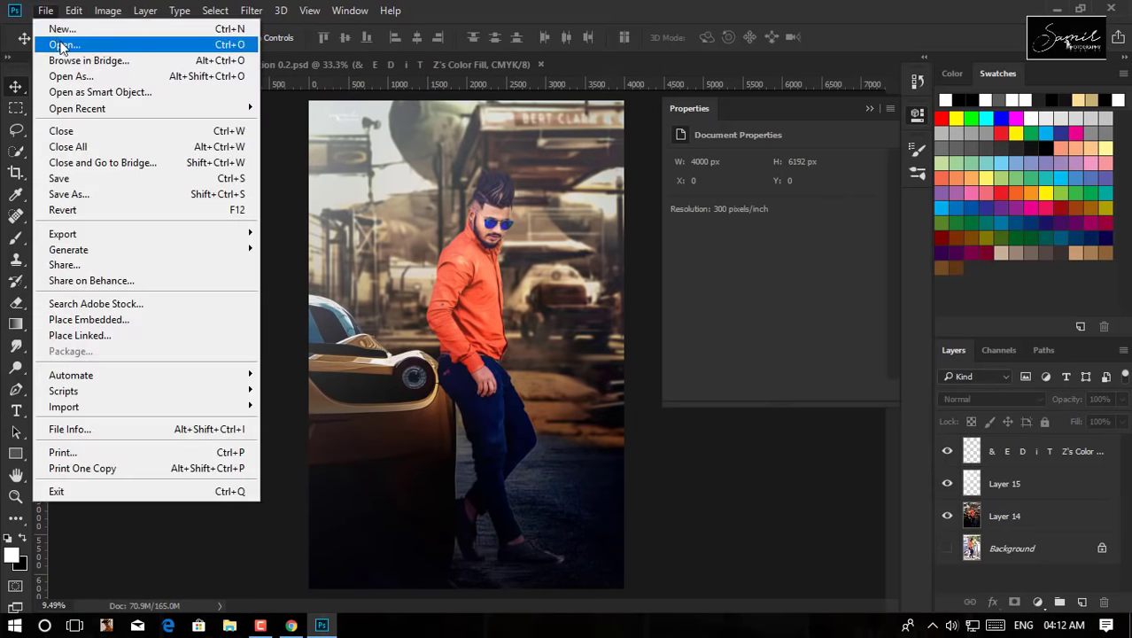
click(53, 42)
click(410, 394)
double_click(422, 408)
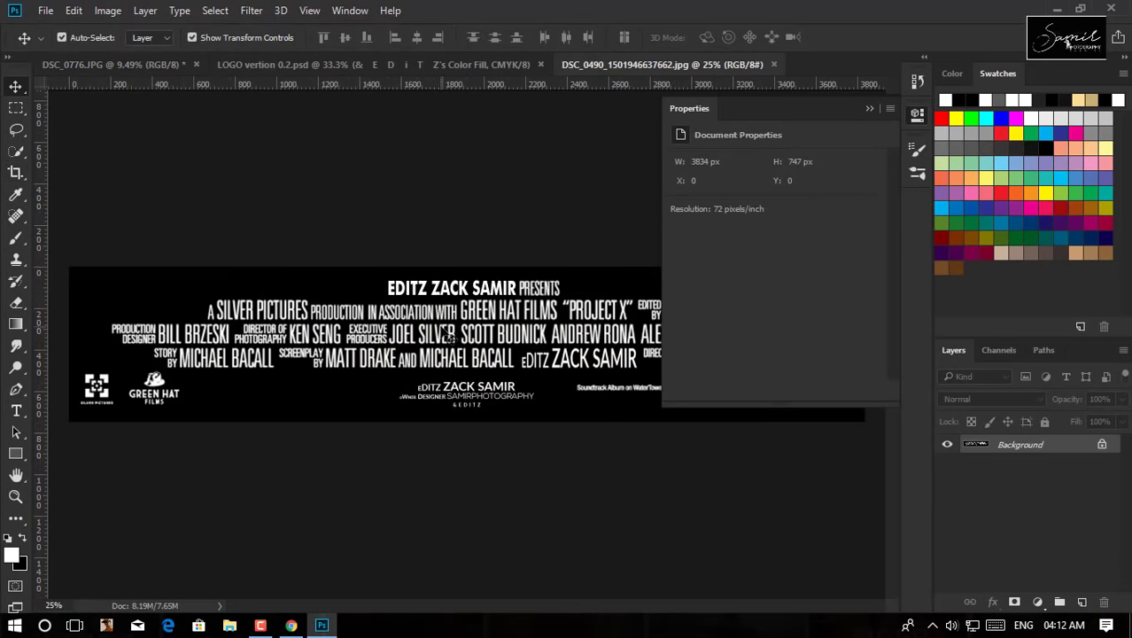
- Bring the credits block onto the poster's bottom and blend it with Screen
mouse_move(443, 332)
mouse_down()
mouse_move(535, 431)
mouse_move(571, 537)
mouse_up()
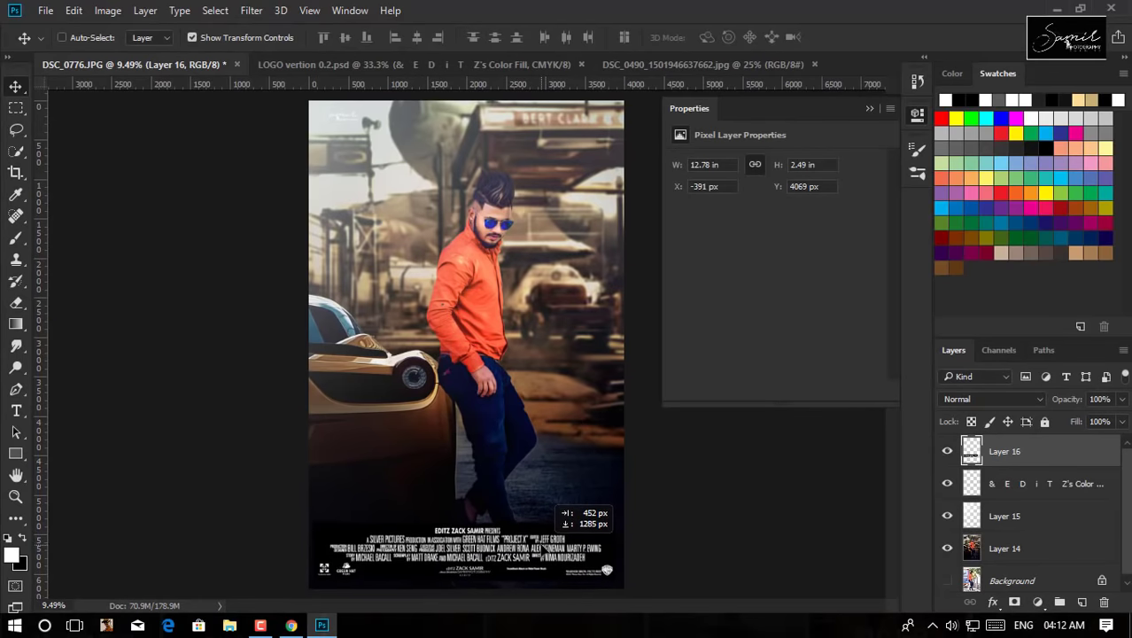
click(991, 399)
click(959, 180)
alt+scroll(529, 488, up, 1)
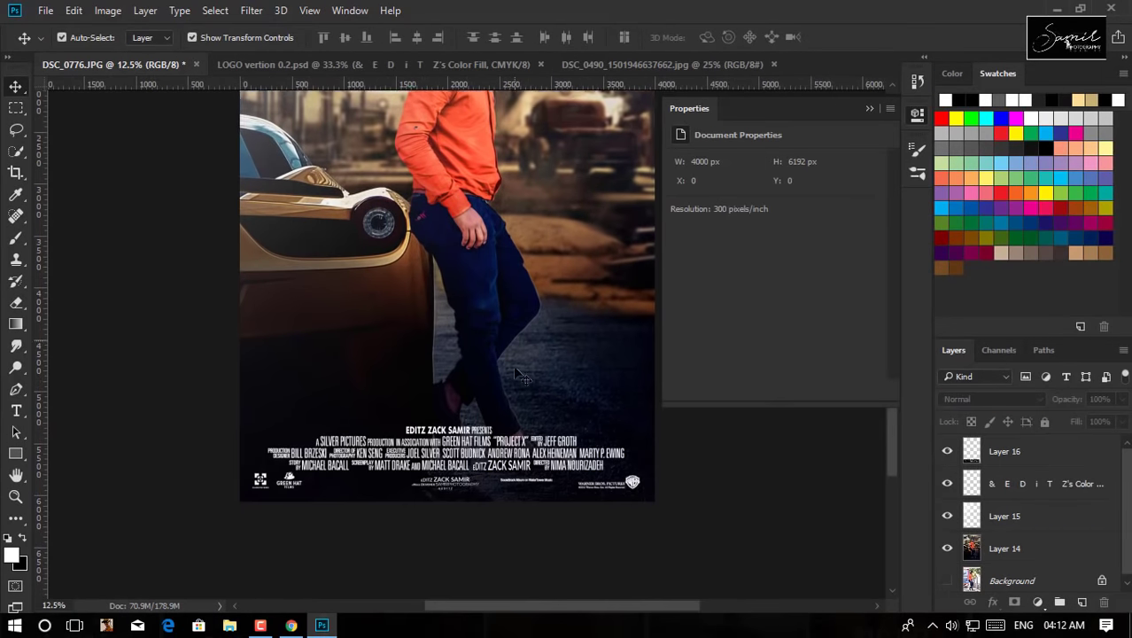
scroll(529, 487, down, 3)
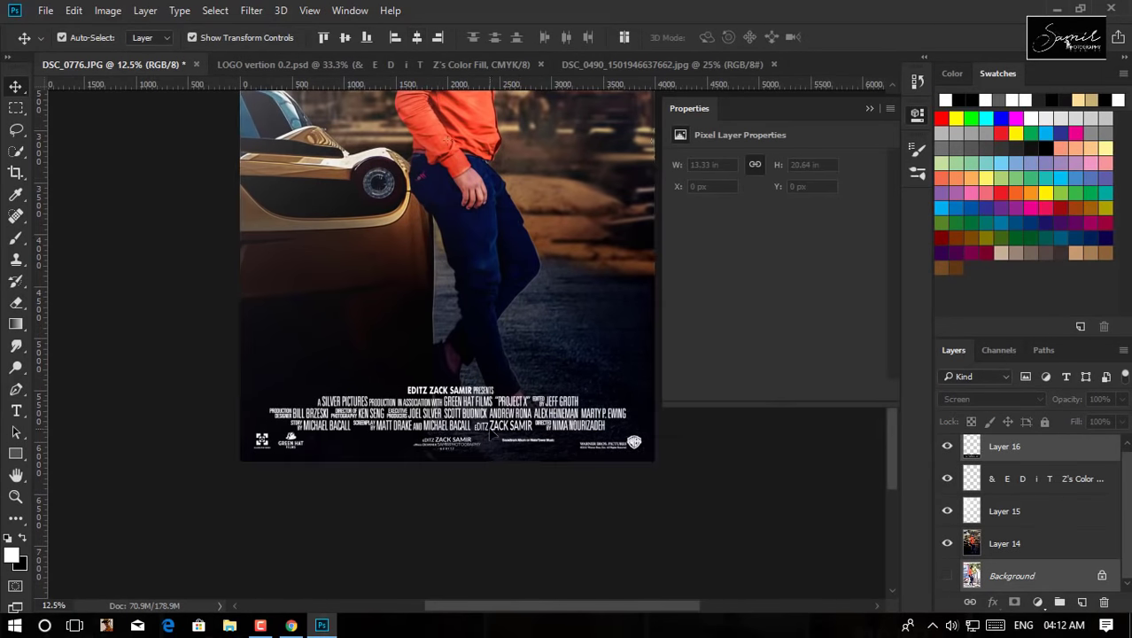
- Lower the credits layer's opacity, then start a new text line above the credits
drag(1068, 399, 1041, 406)
click(513, 534)
alt+scroll(523, 407, down, 2)
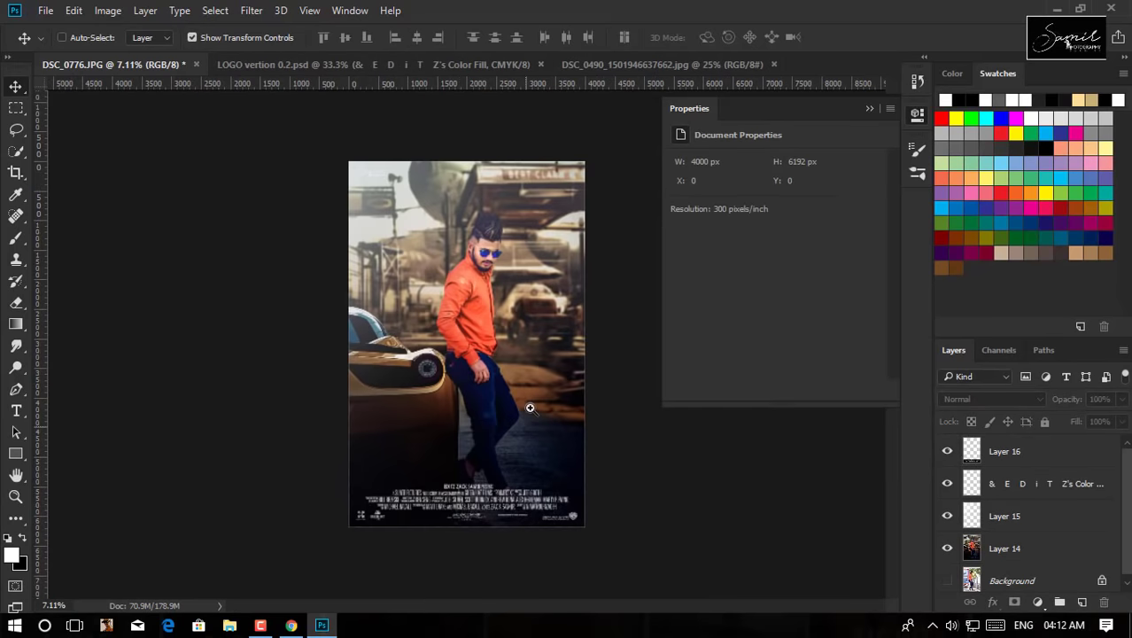
alt+scroll(532, 406, up, 2)
alt+scroll(539, 408, down, 2)
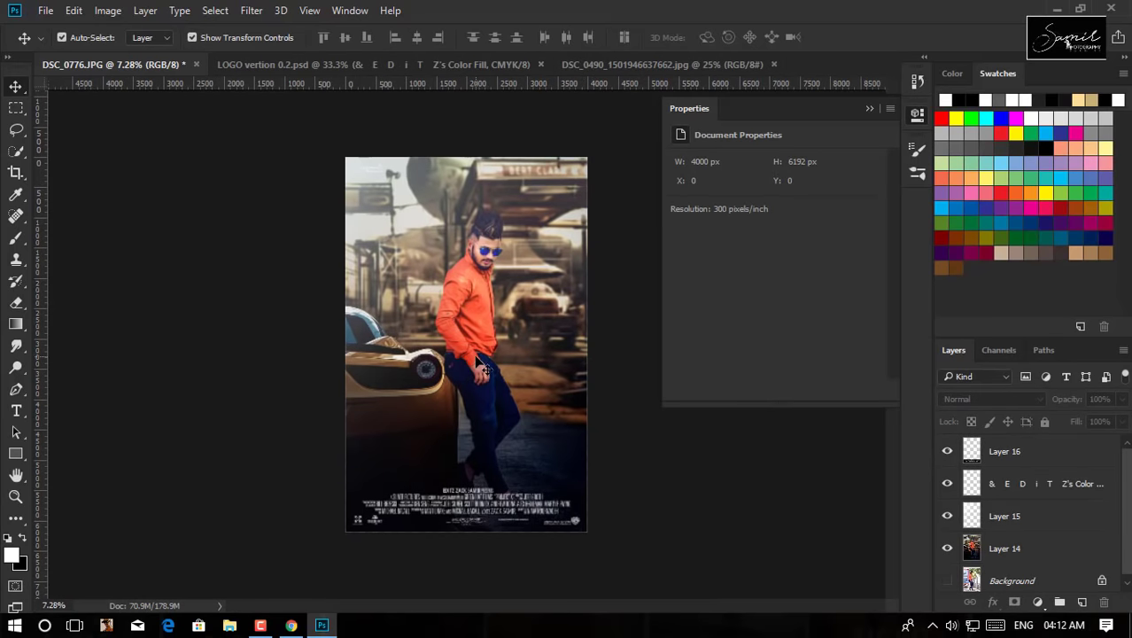
alt+scroll(476, 348, up, 1)
key(t)
click(415, 508)
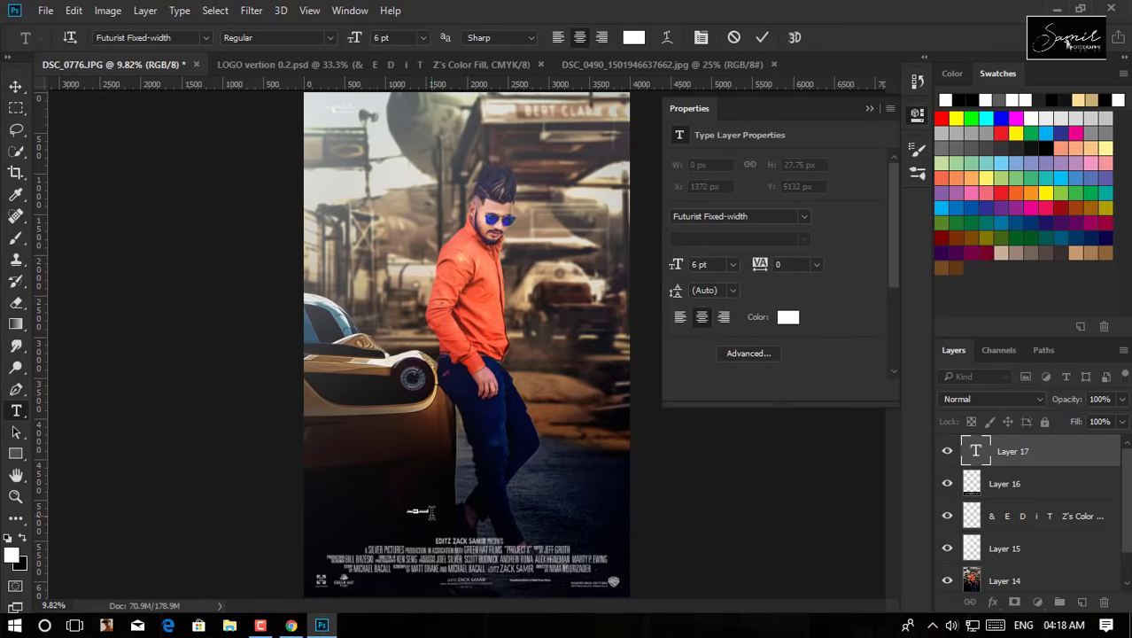
- Enlarge the SUPAR STAR text to 78 pt and centre it above the credits
drag(354, 37, 413, 39)
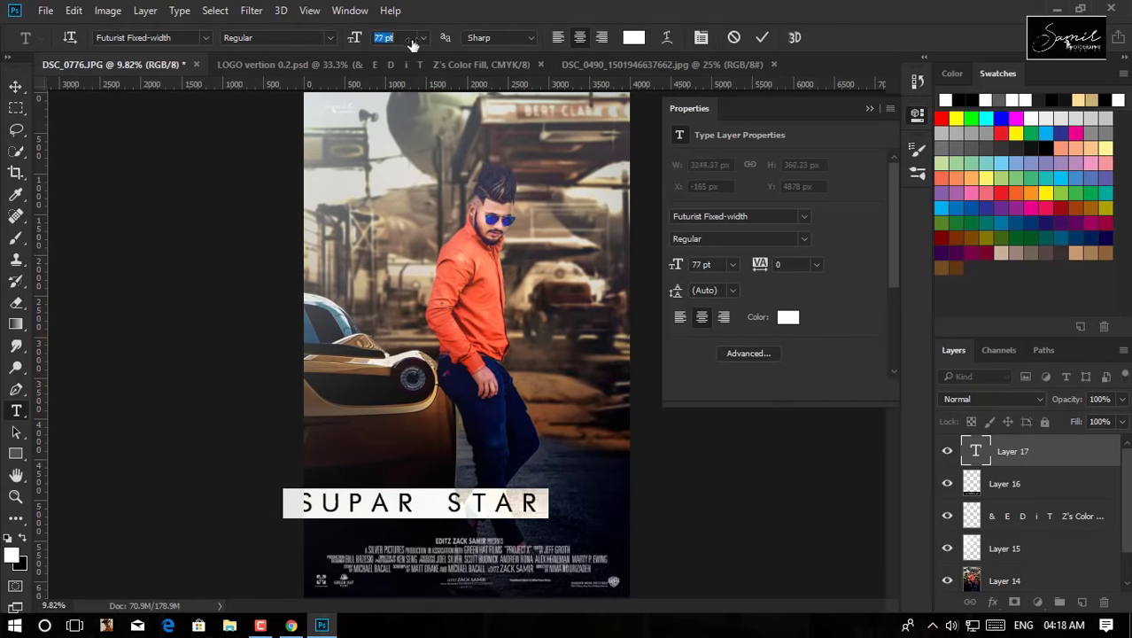
key(ctrl+Return)
key(v)
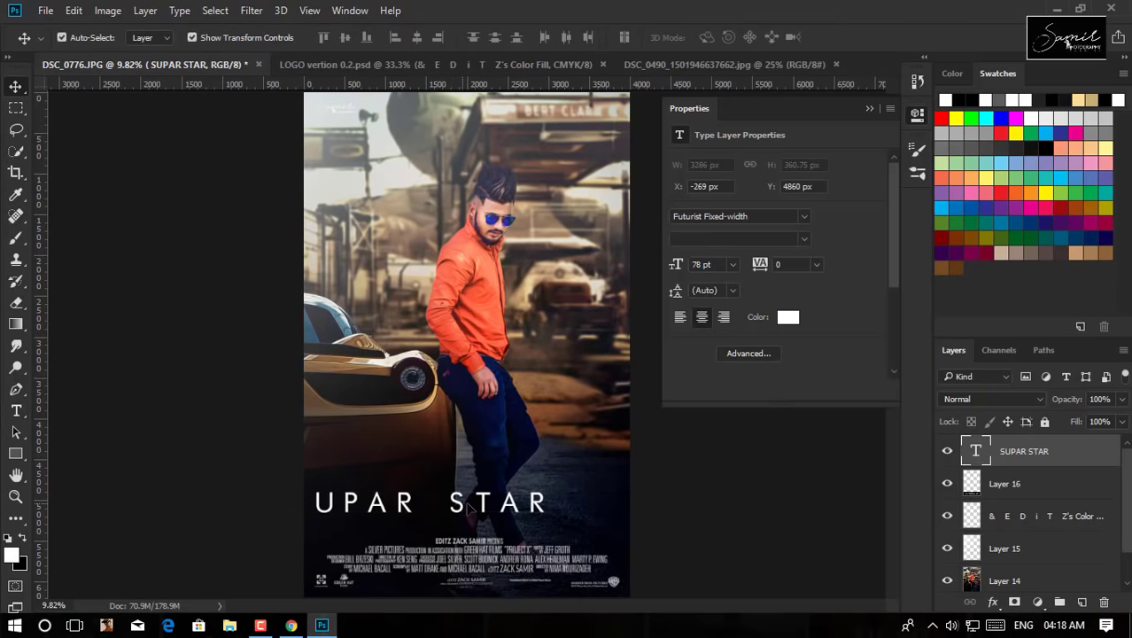
drag(456, 506, 515, 497)
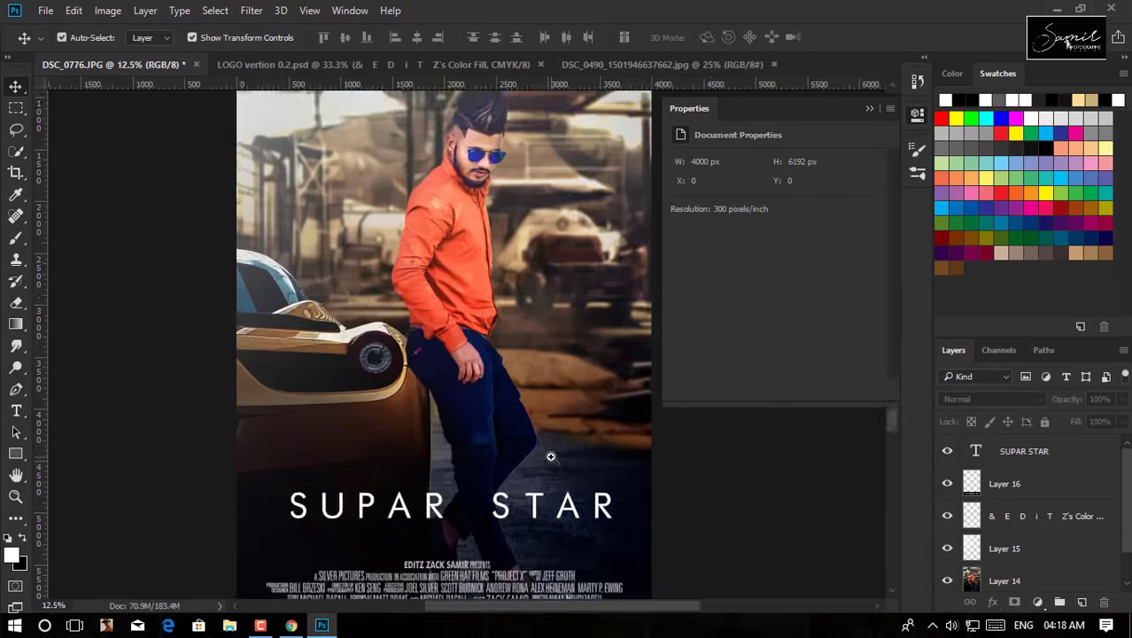
- Shrink the whole SUPAR STAR title to 65 pt
double_click(497, 495)
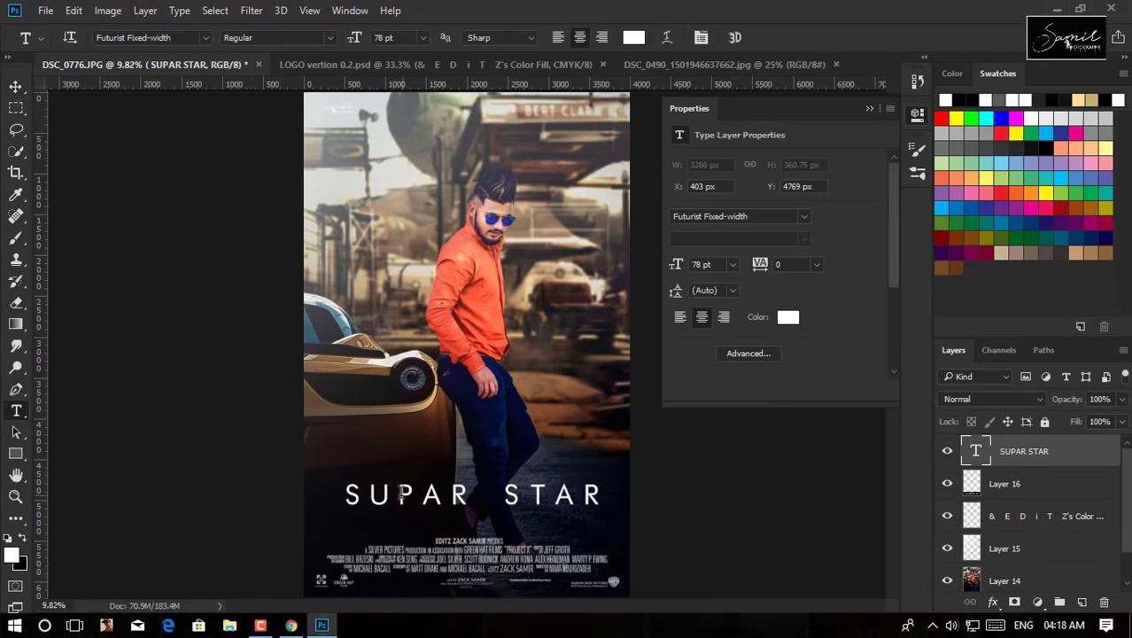
drag(341, 494, 604, 495)
drag(367, 42, 329, 43)
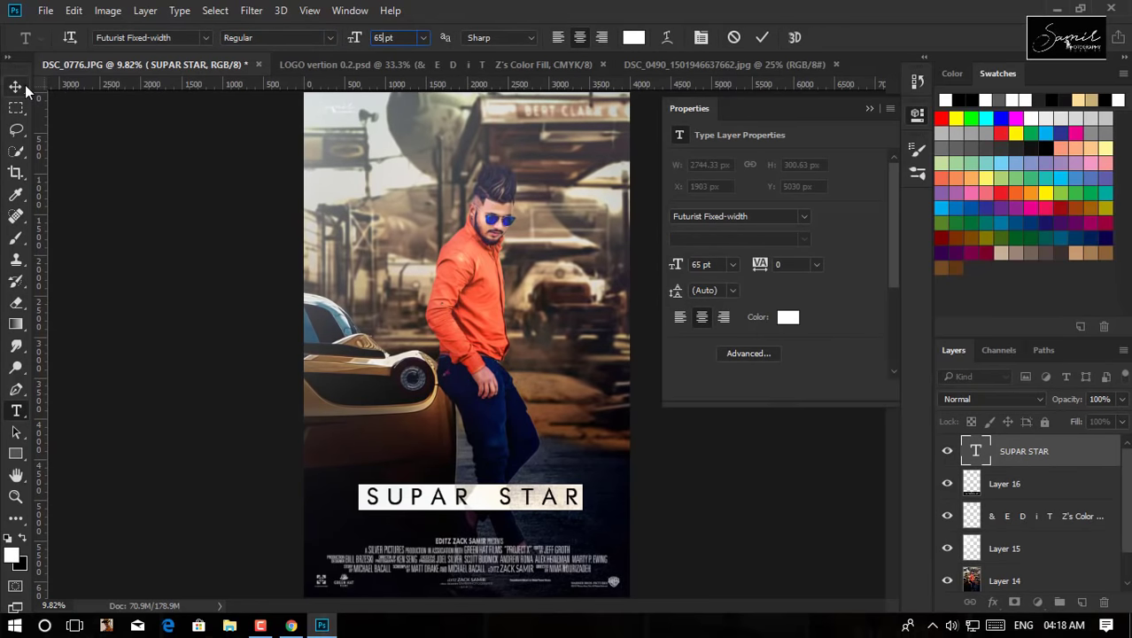
click(16, 86)
click(693, 480)
- Add a Multiply drop shadow at 61% opacity to the title, then fit the poster
click(1046, 454)
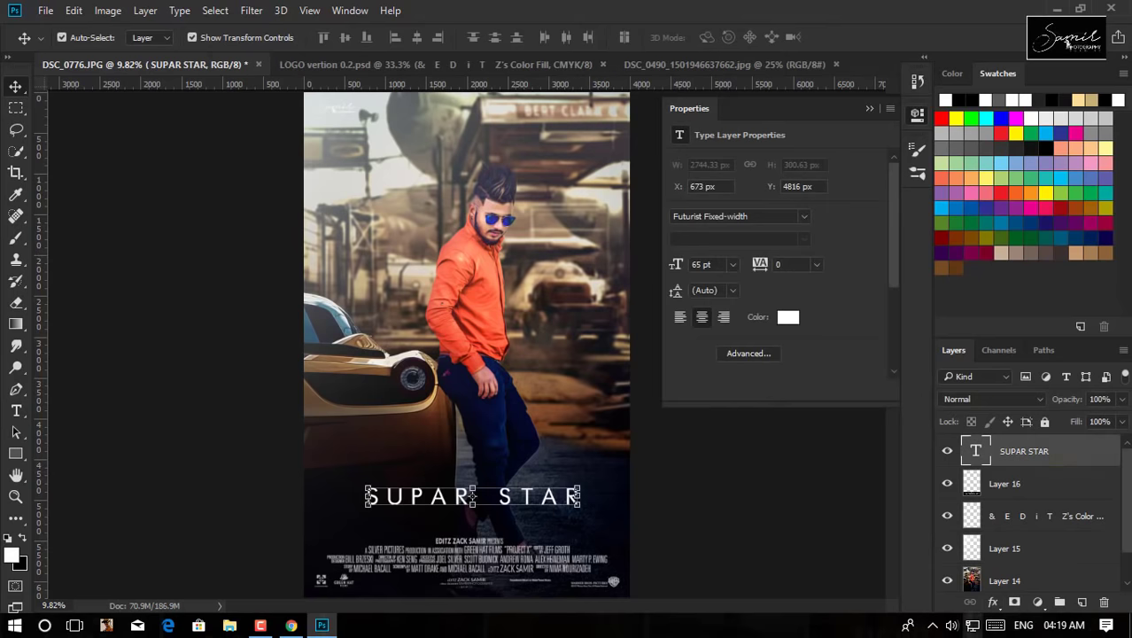
click(993, 602)
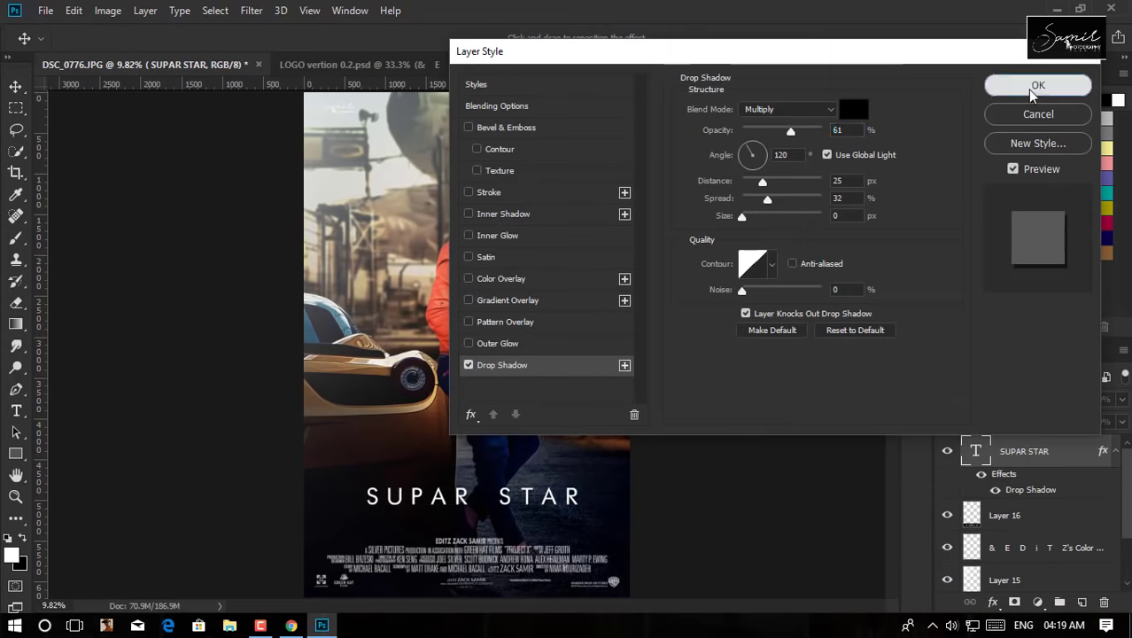
click(1038, 85)
scroll(537, 498, up, 2)
scroll(537, 498, up, 3)
key(ctrl+0)
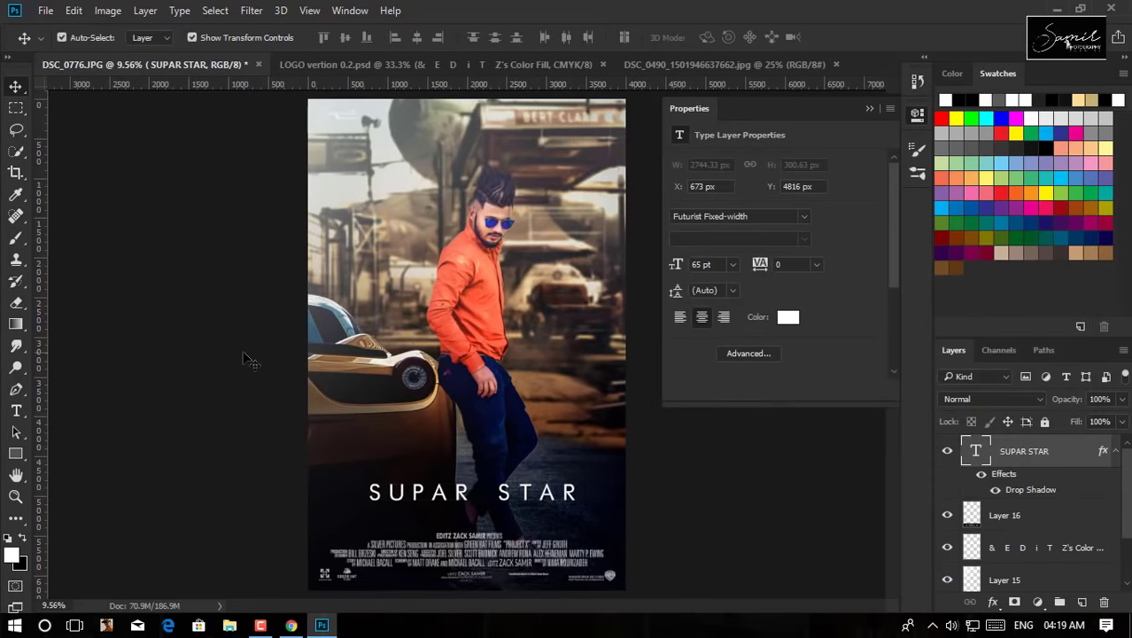
click(246, 359)
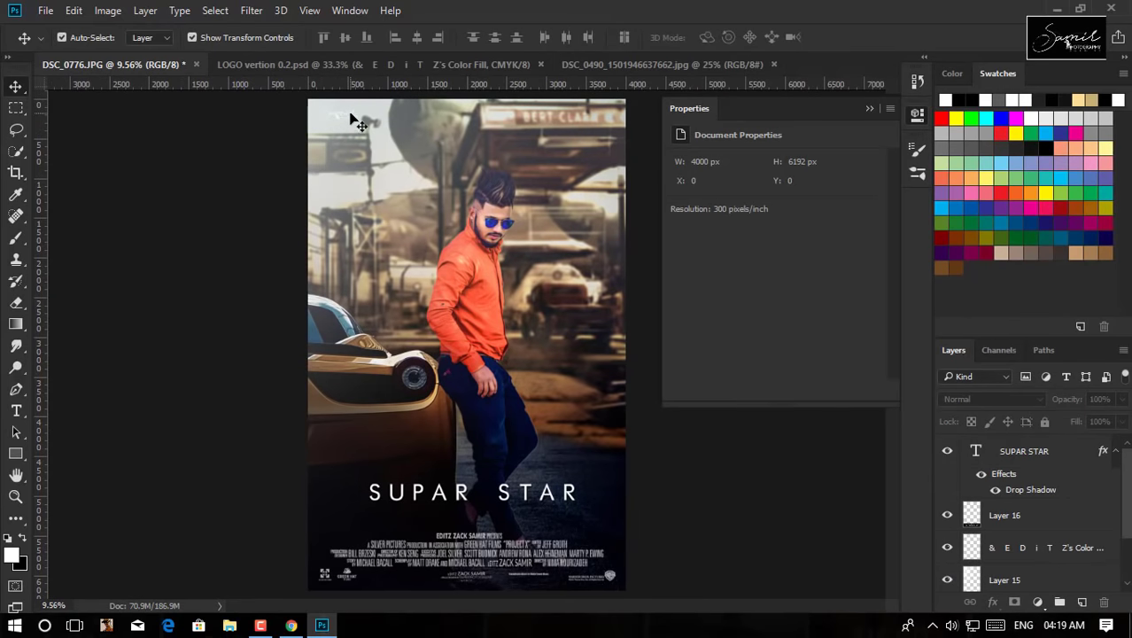
- Move the logo up near the poster's top-left corner
drag(337, 119, 343, 154)
ctrl+click(265, 159)
click(351, 160)
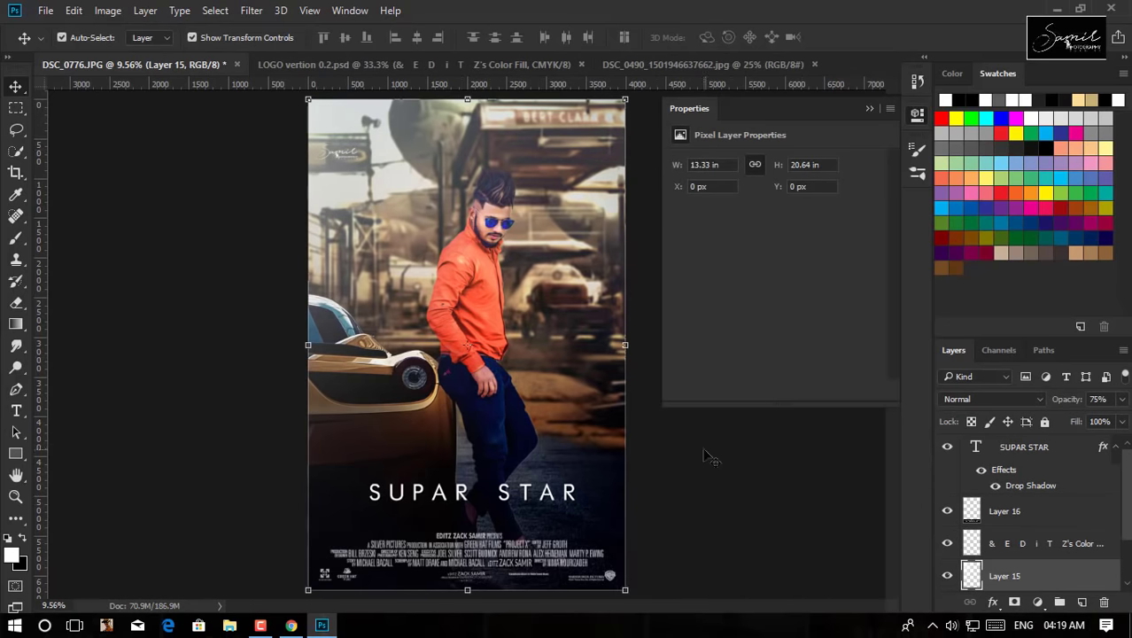
click(1035, 542)
drag(359, 151, 355, 111)
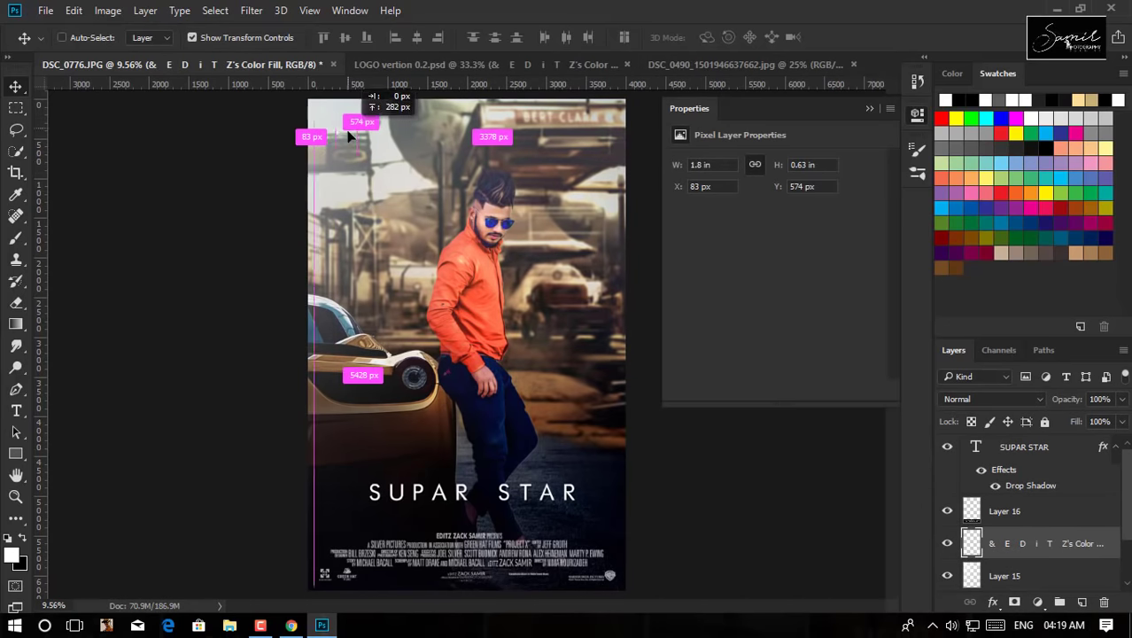
click(168, 158)
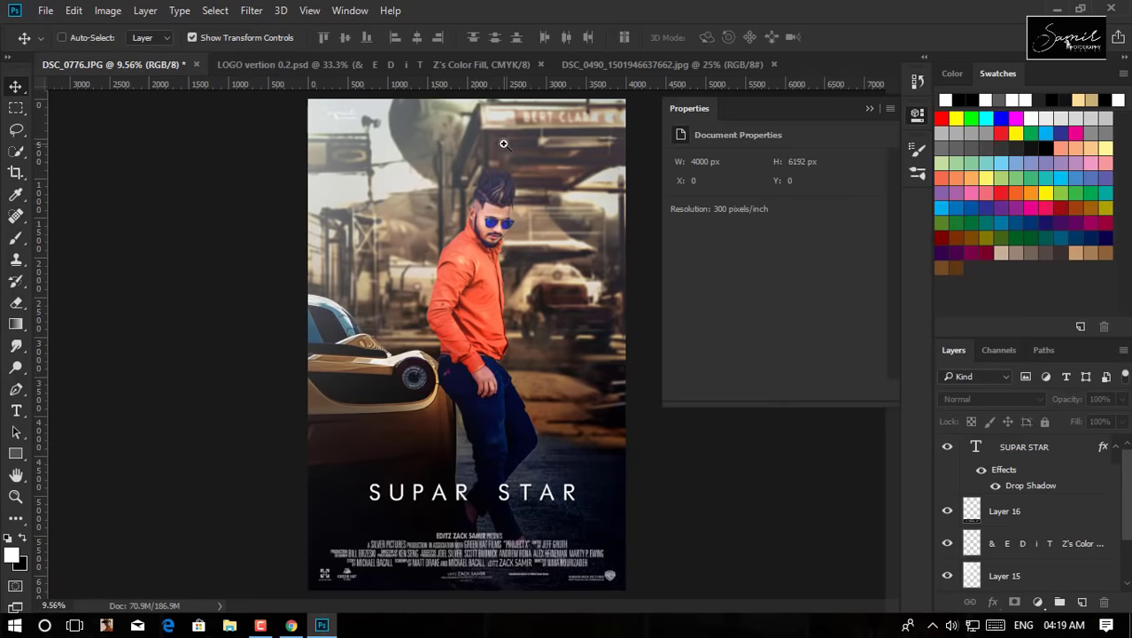
- Compare against the background photo, then stamp all visible layers above SUPAR STAR
scroll(1019, 532, down, 2)
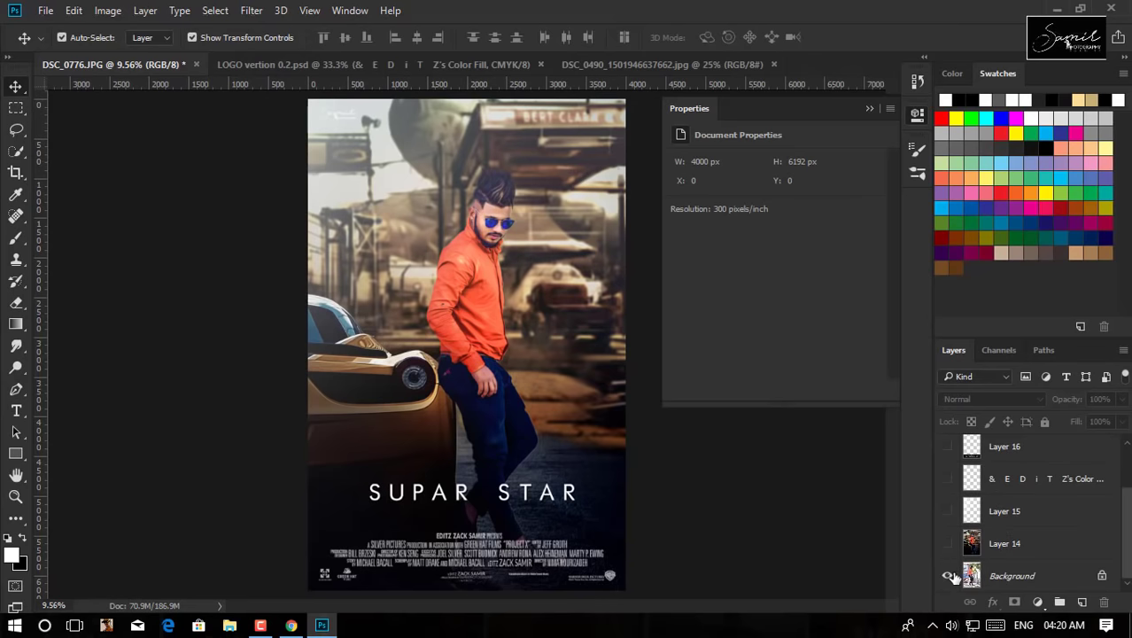
alt+click(948, 576)
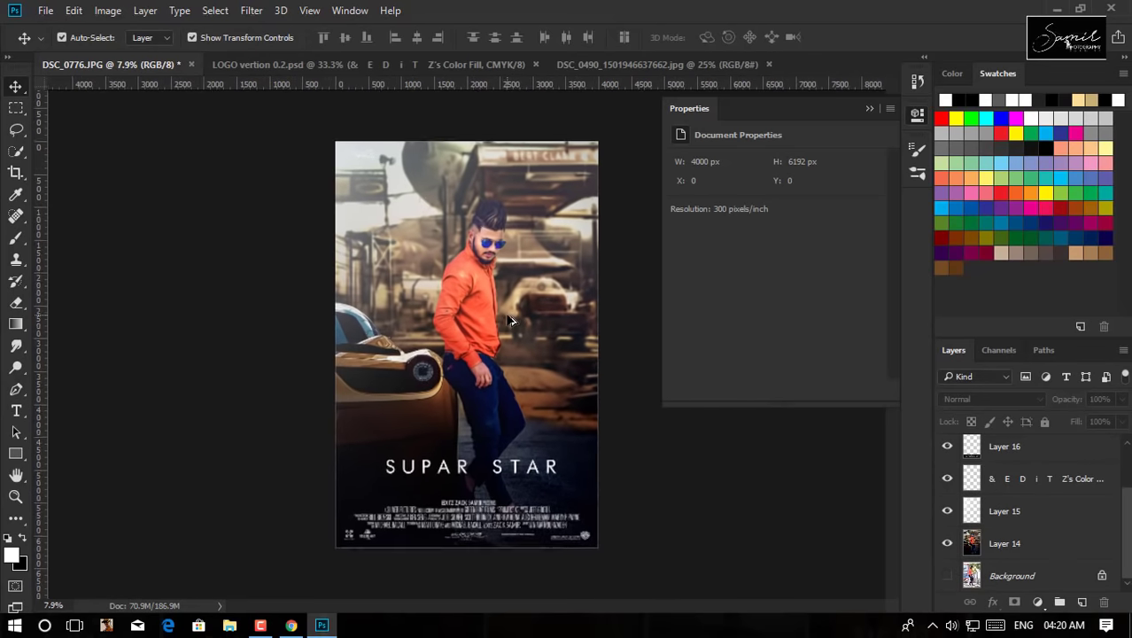
scroll(1028, 496, up, 1)
click(1033, 454)
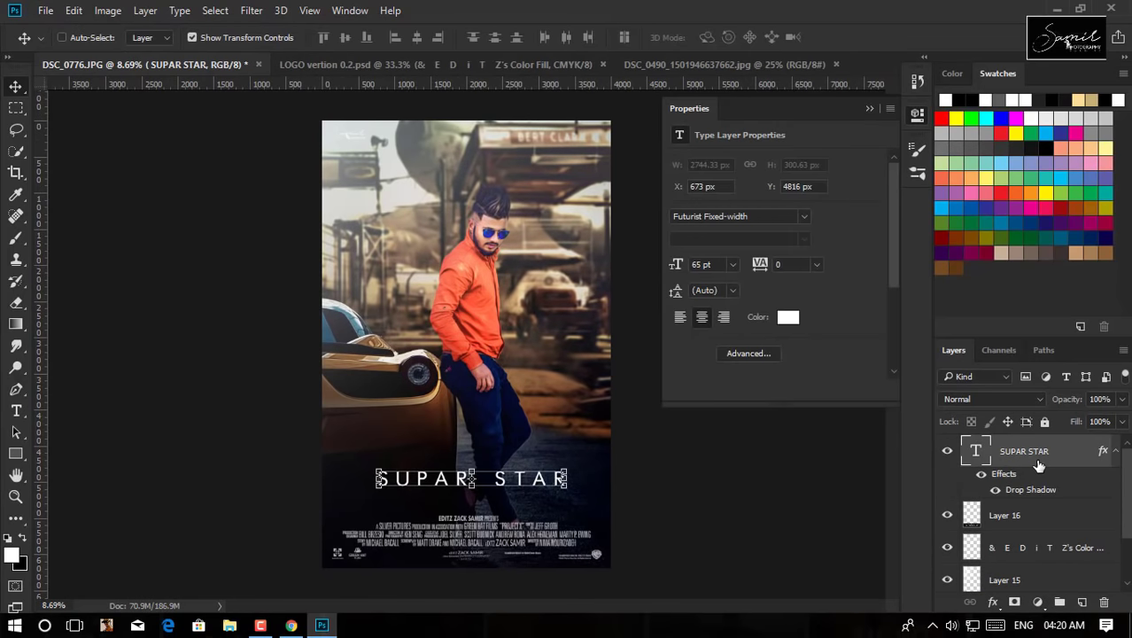
key(ctrl+shift+alt+e)
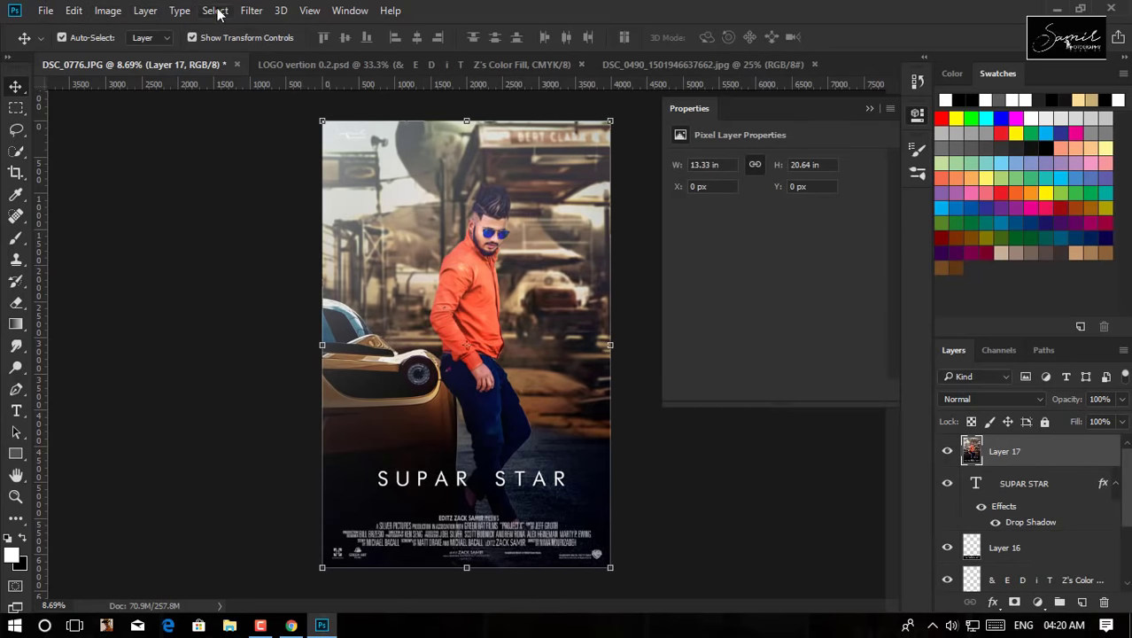
- Apply Unsharp Mask (101%, 2.0 px, threshold 0), checking the face close up
click(251, 11)
key(Escape)
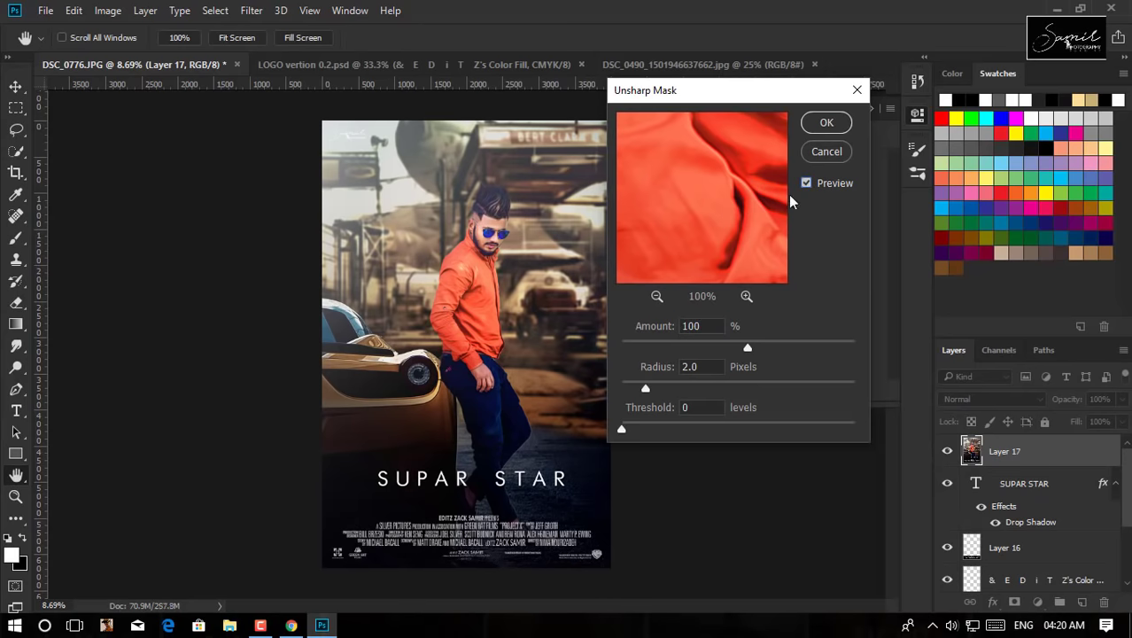
key(ctrl+plus)
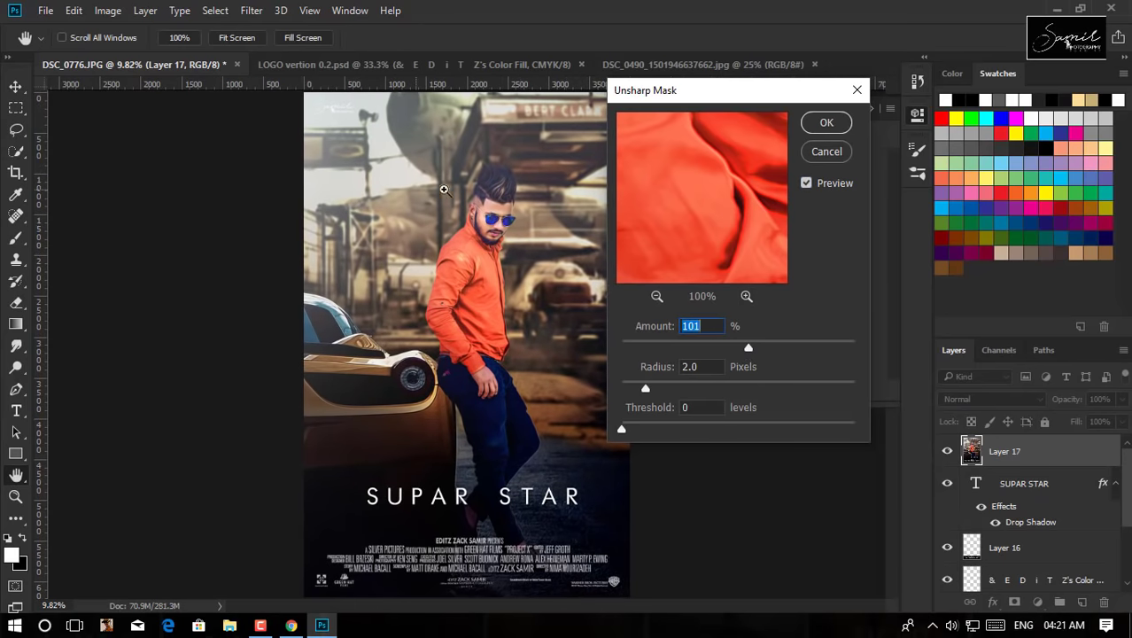
ctrl+click(444, 191)
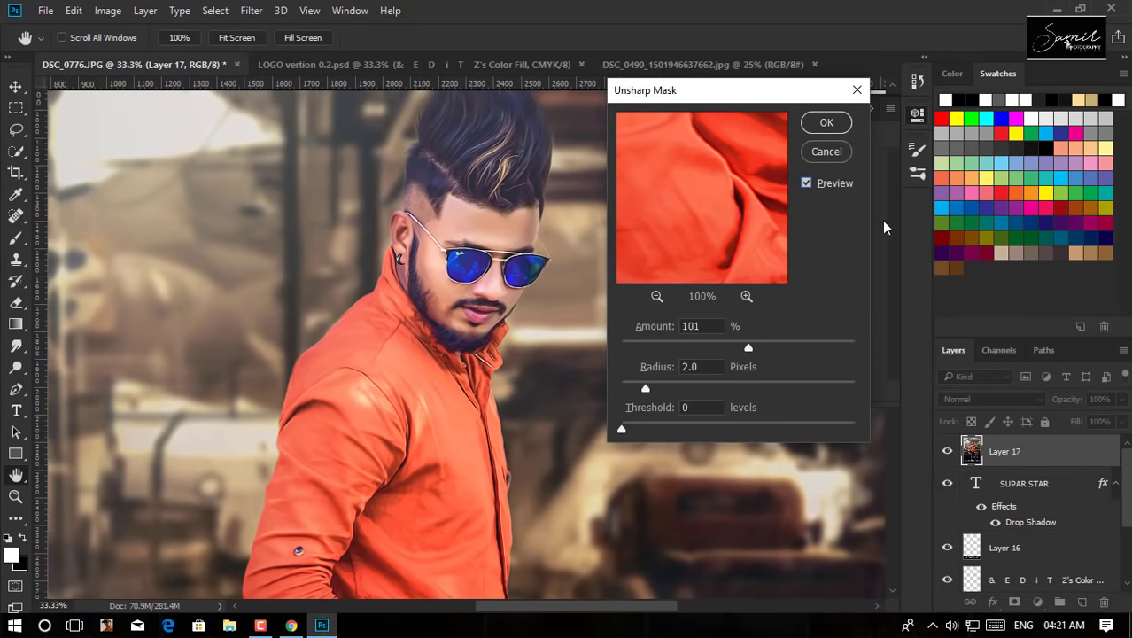
click(831, 152)
key(ctrl+0)
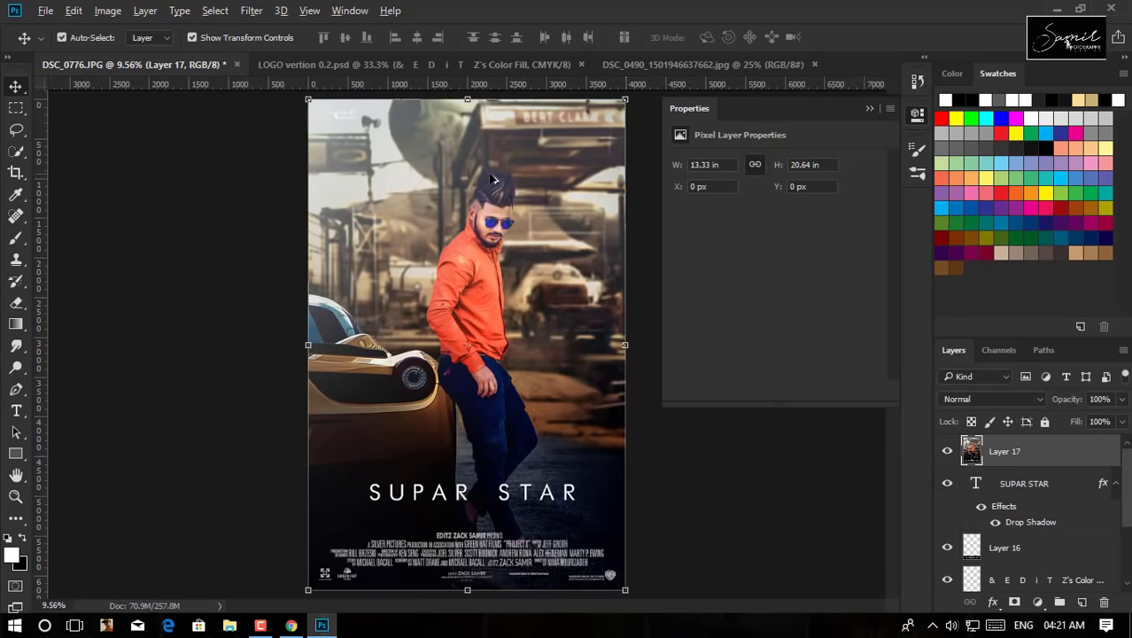
key(ctrl+minus)
key(ctrl+0)
- Apply Viveza 2 with brightness 7%, contrast 3%, saturation 16% and structure 14%
click(251, 9)
click(542, 485)
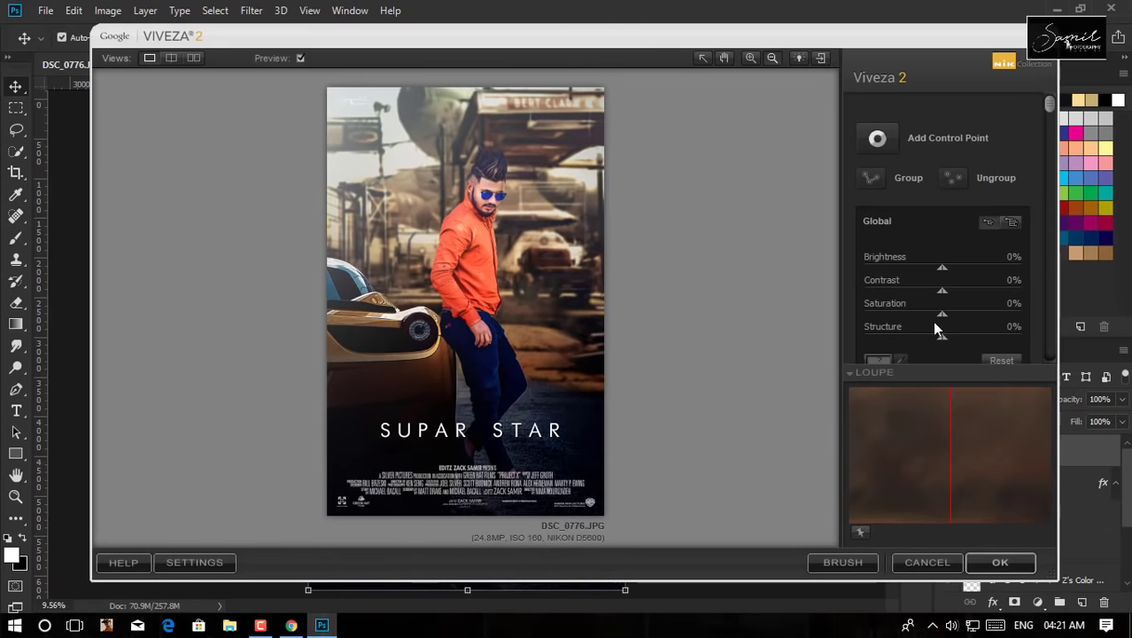
mouse_move(949, 339)
mouse_down()
mouse_move(956, 312)
mouse_move(937, 291)
mouse_move(948, 266)
mouse_move(944, 289)
mouse_up()
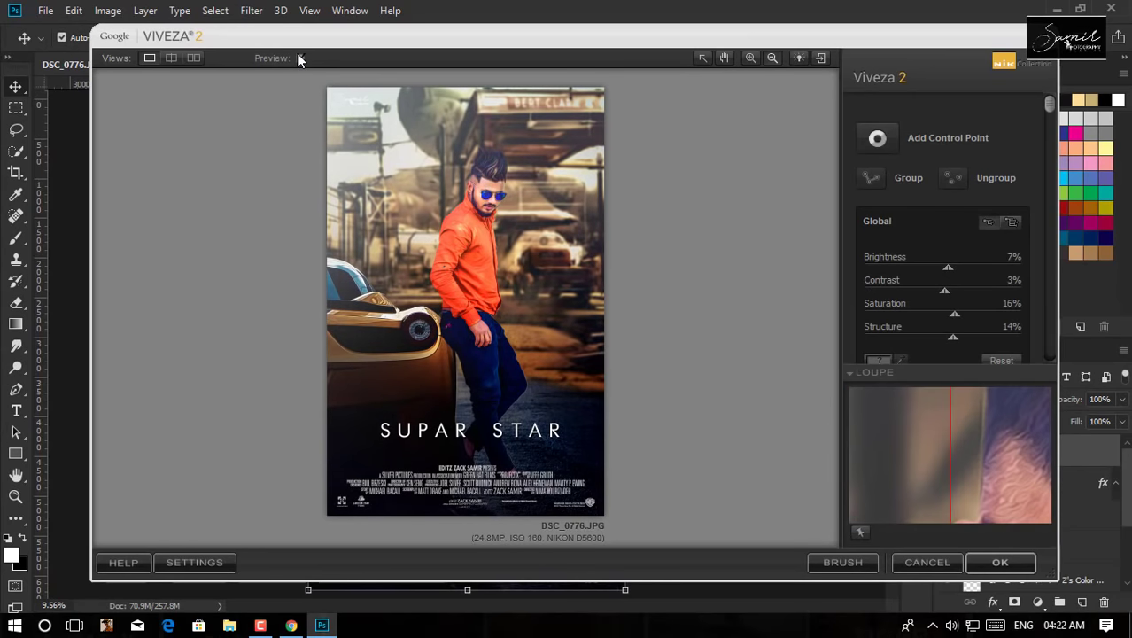
click(999, 564)
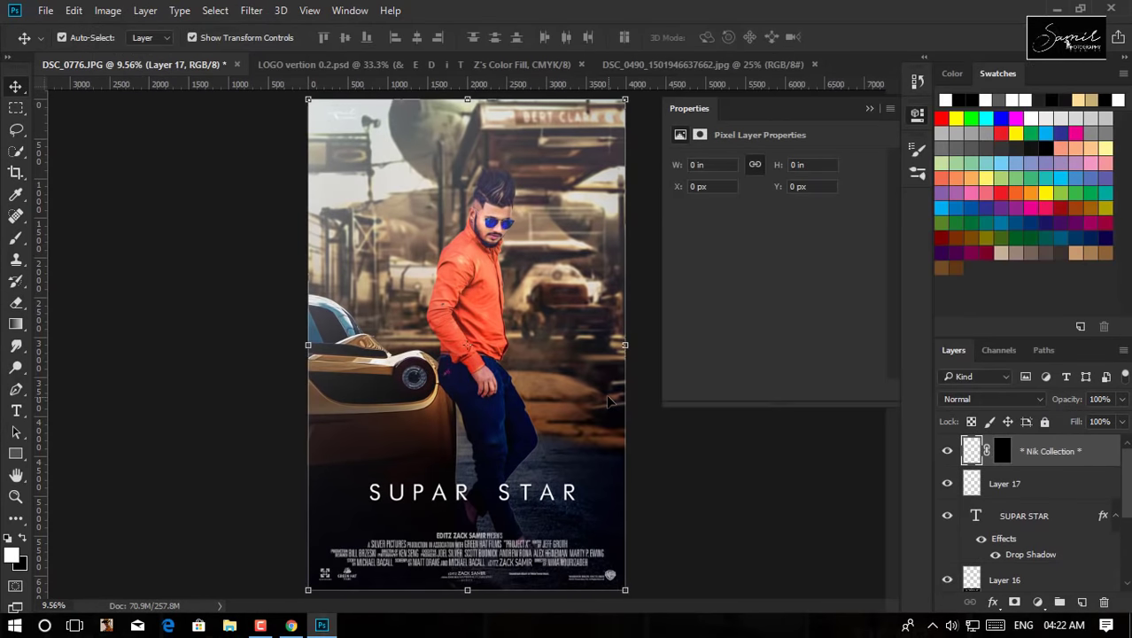